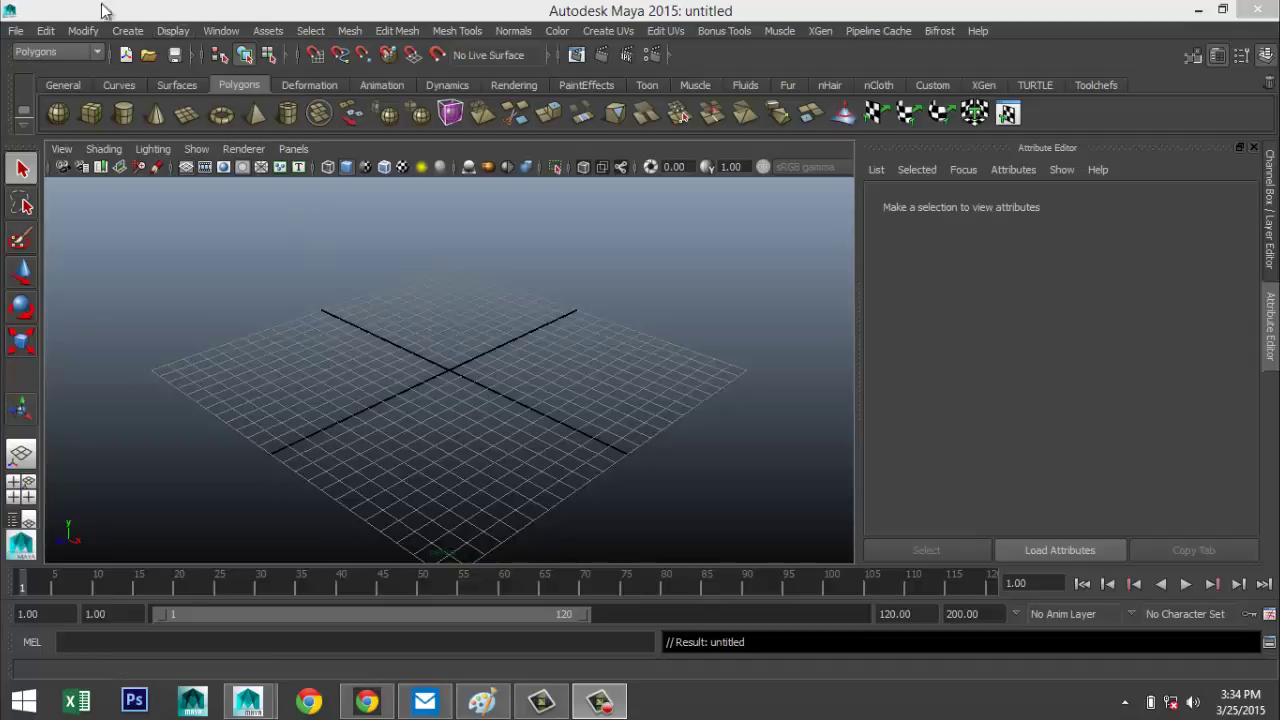
# Create a polygon pipe near the grid centre with a radius of about 6.5 and a height of about 2.7.
pyautogui.click(288, 114)
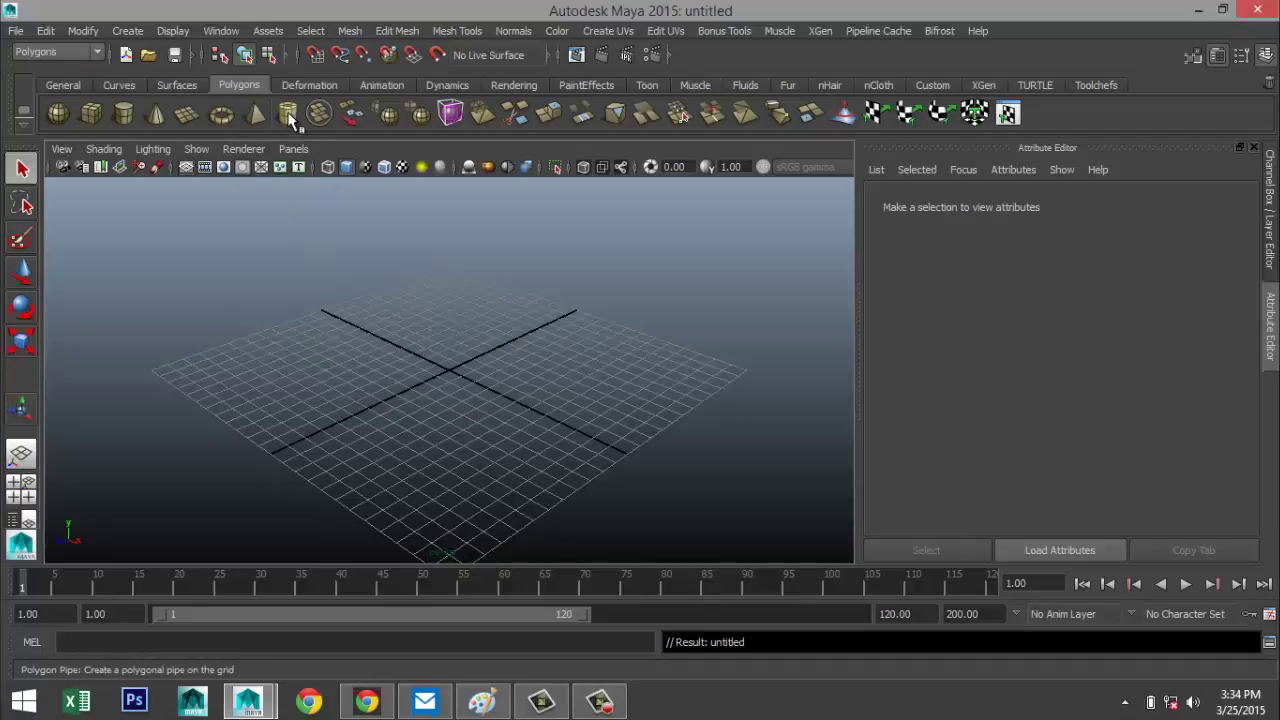
pyautogui.moveTo(463, 380); pyautogui.dragTo(550, 343)
pyautogui.press('q')
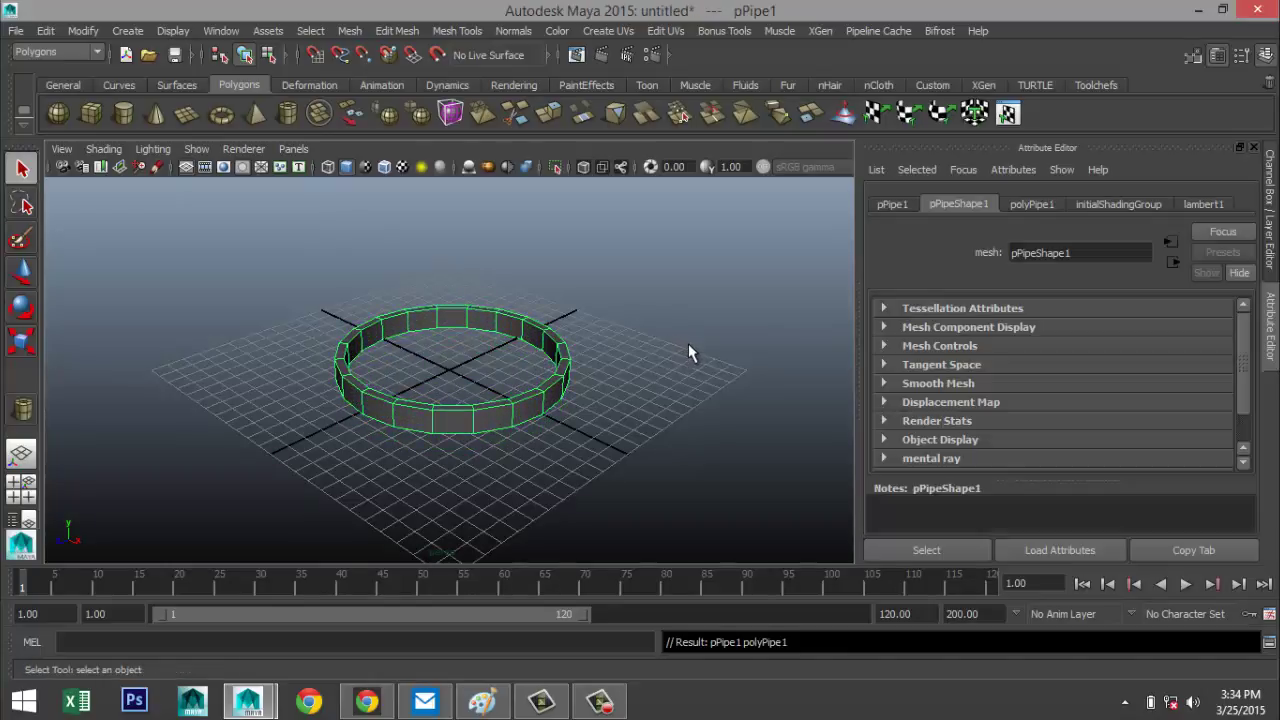
# Set the pipe's axis subdivisions to 50.
pyautogui.click(1031, 204)
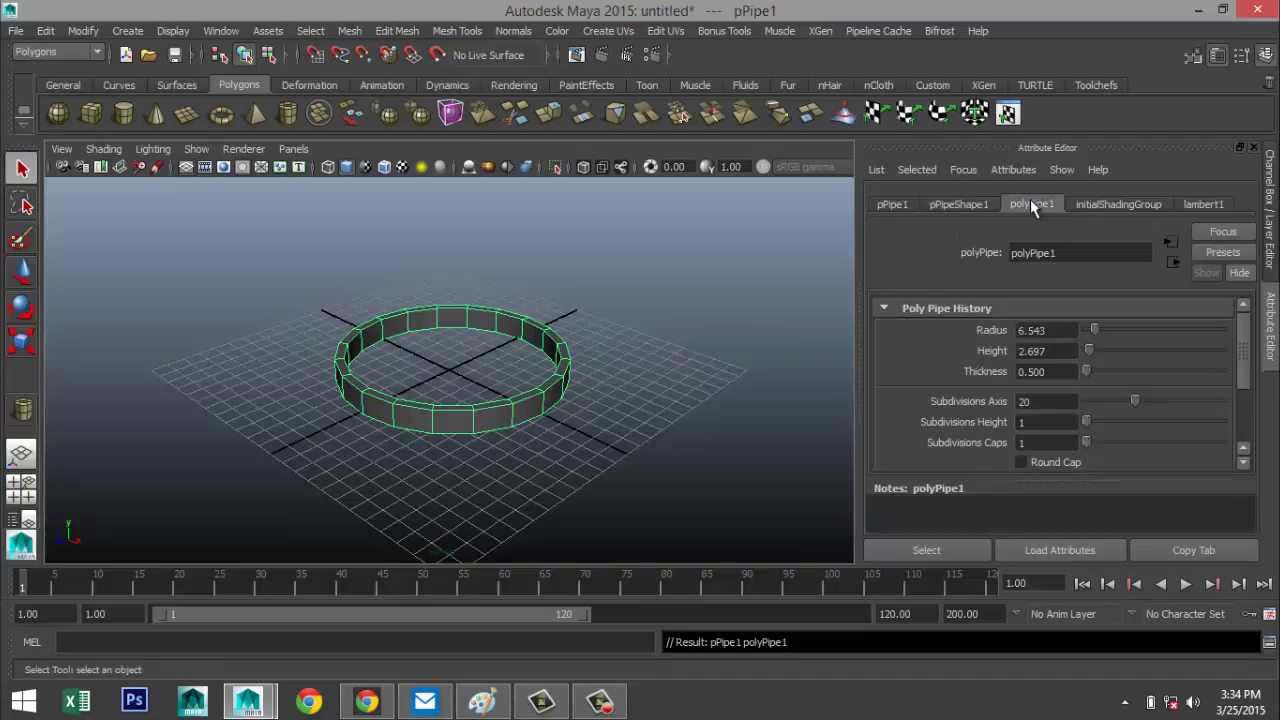
pyautogui.click(1064, 401)
pyautogui.write('50')
pyautogui.press('Return')
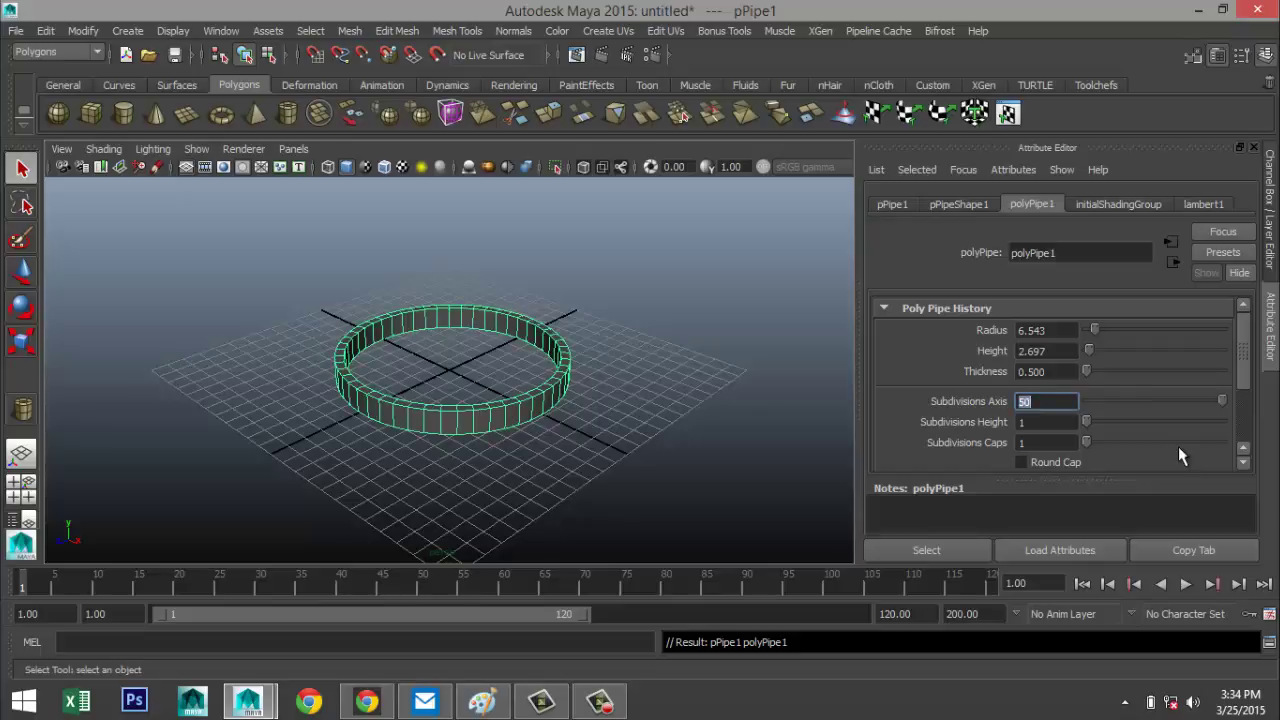
# Set the pipe's thickness to 4.5 and its cap subdivisions to 4.
pyautogui.moveTo(1087, 365); pyautogui.dragTo(1093, 366)
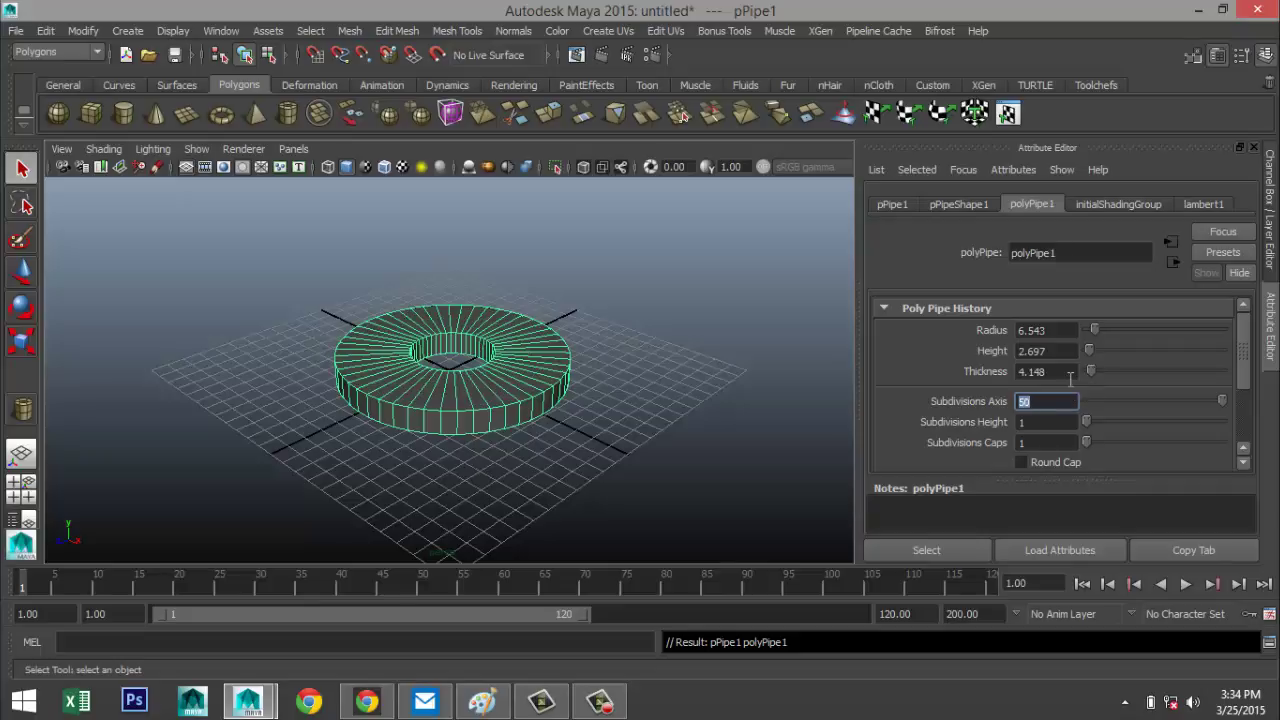
pyautogui.moveTo(1072, 371); pyautogui.dragTo(922, 373)
pyautogui.write('4.5')
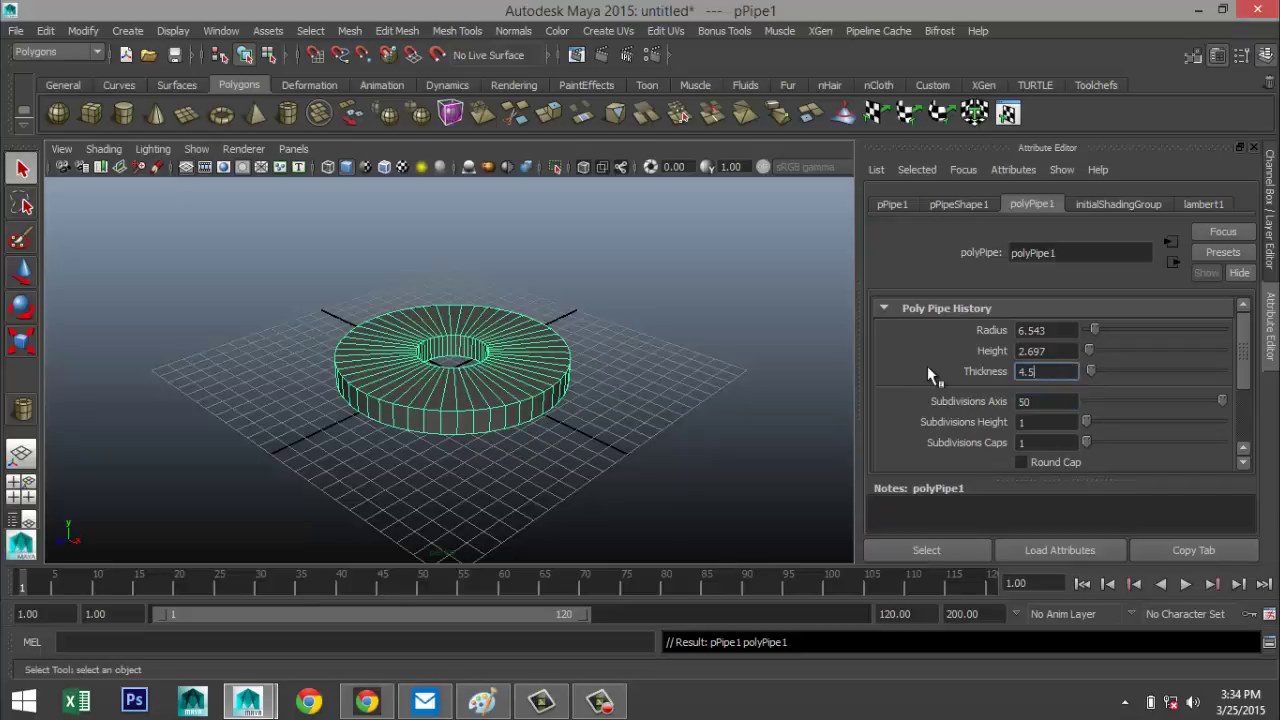
pyautogui.press('Return')
pyautogui.click(1030, 442)
pyautogui.write('4')
pyautogui.press('Return')
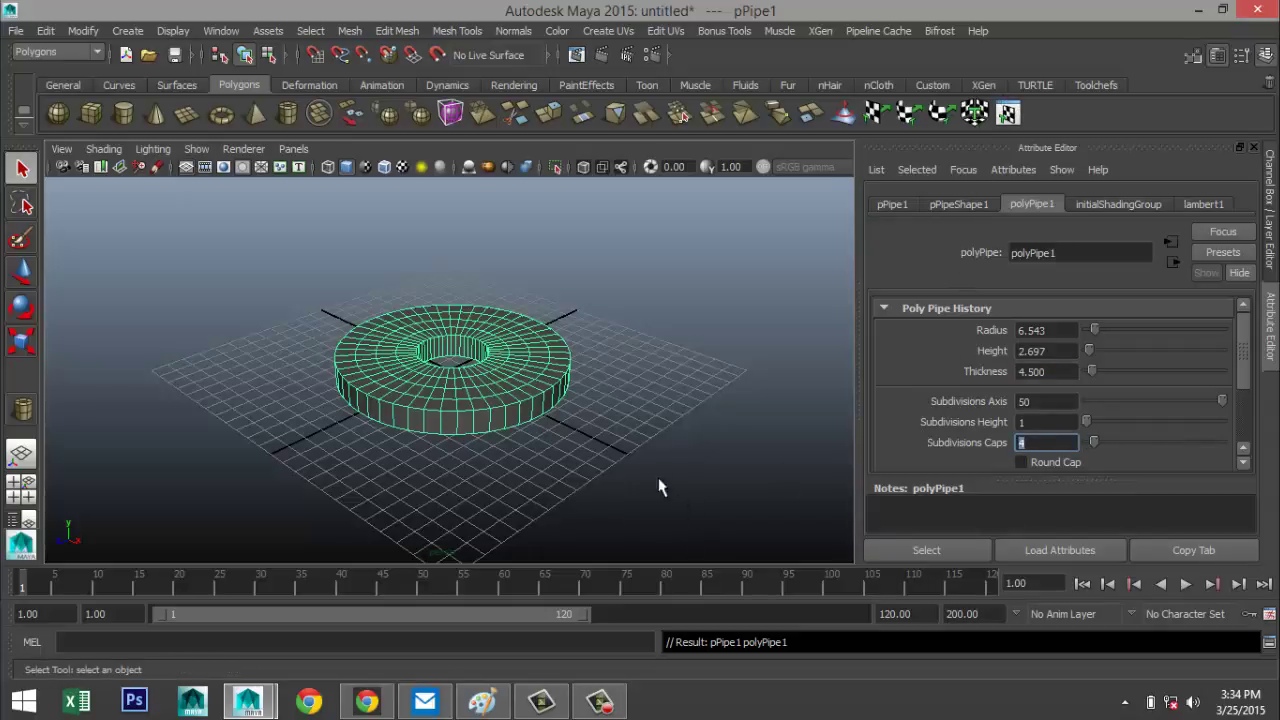
# Select the two middle rings of faces on the pipe's upper cap in face mode.
pyautogui.scroll(2, 651, 462)
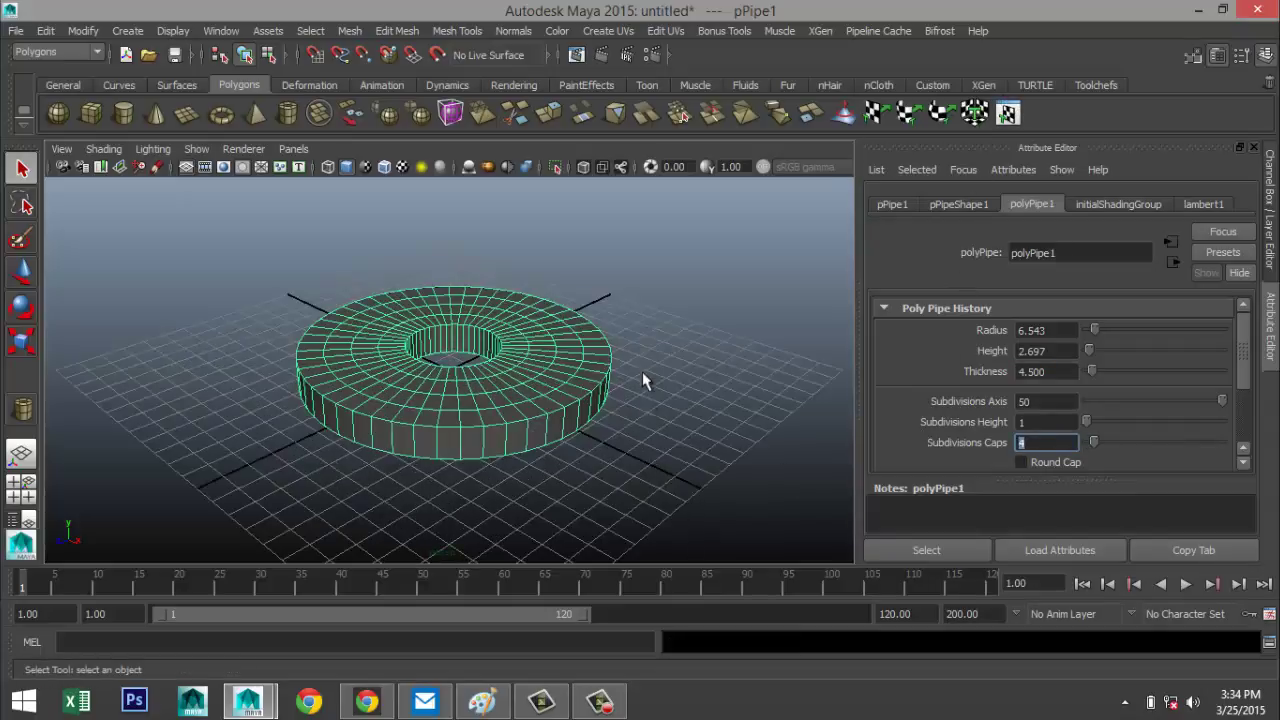
pyautogui.keyDown('alt'); pyautogui.moveTo(643, 378); pyautogui.dragTo(646, 429); pyautogui.keyUp('alt')
pyautogui.keyDown('alt'); pyautogui.moveTo(646, 429); pyautogui.dragTo(659, 399, button='middle'); pyautogui.keyUp('alt')
pyautogui.scroll(1, 661, 412)
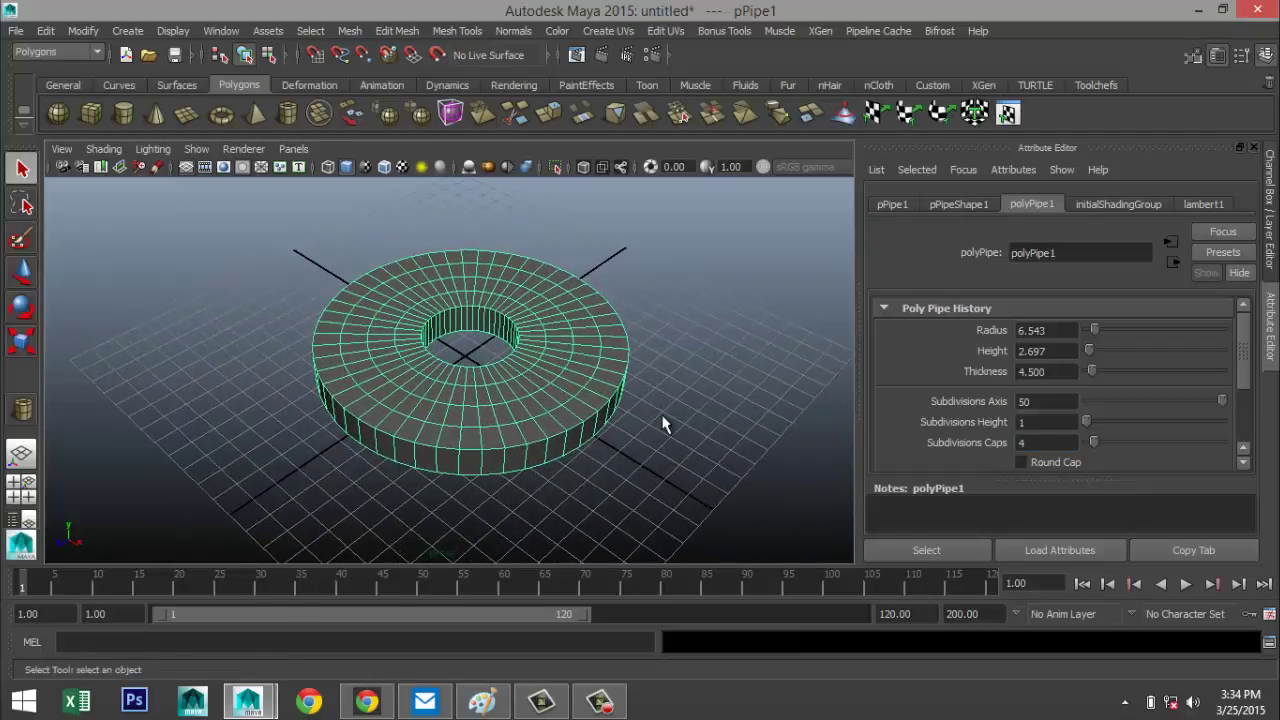
pyautogui.scroll(2, 650, 421)
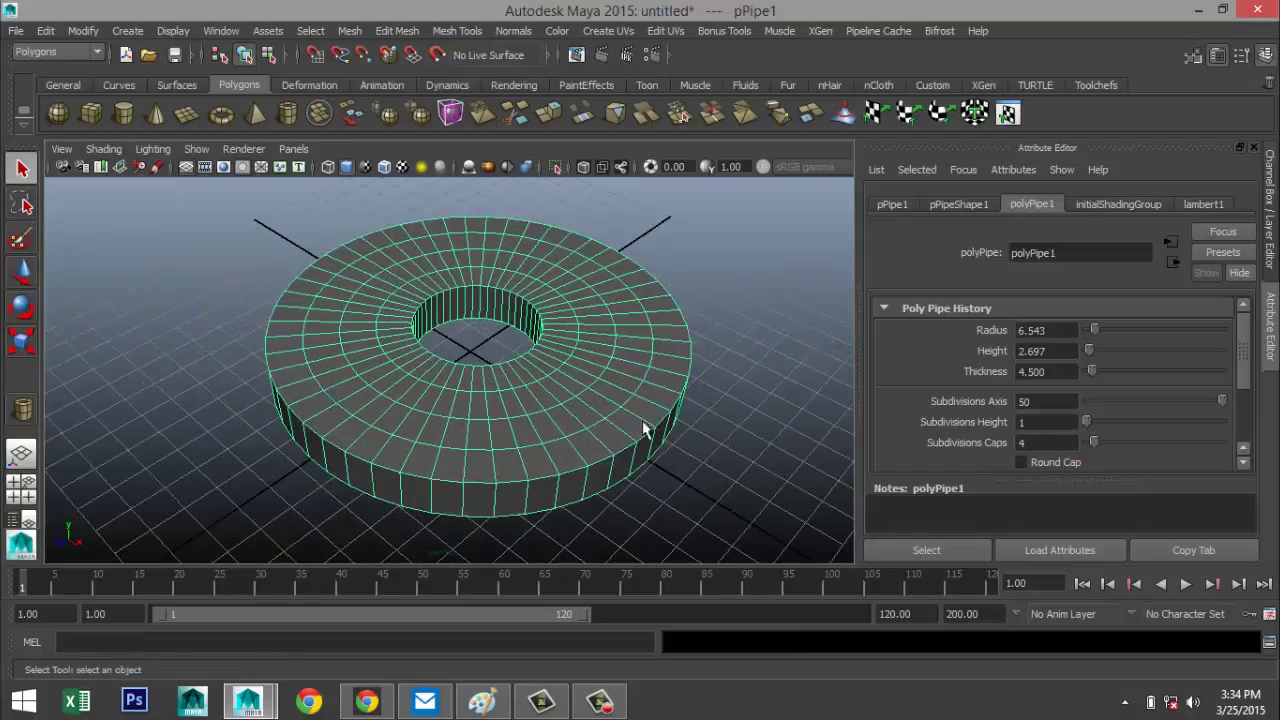
pyautogui.rightClick(498, 414)
pyautogui.click(495, 316)
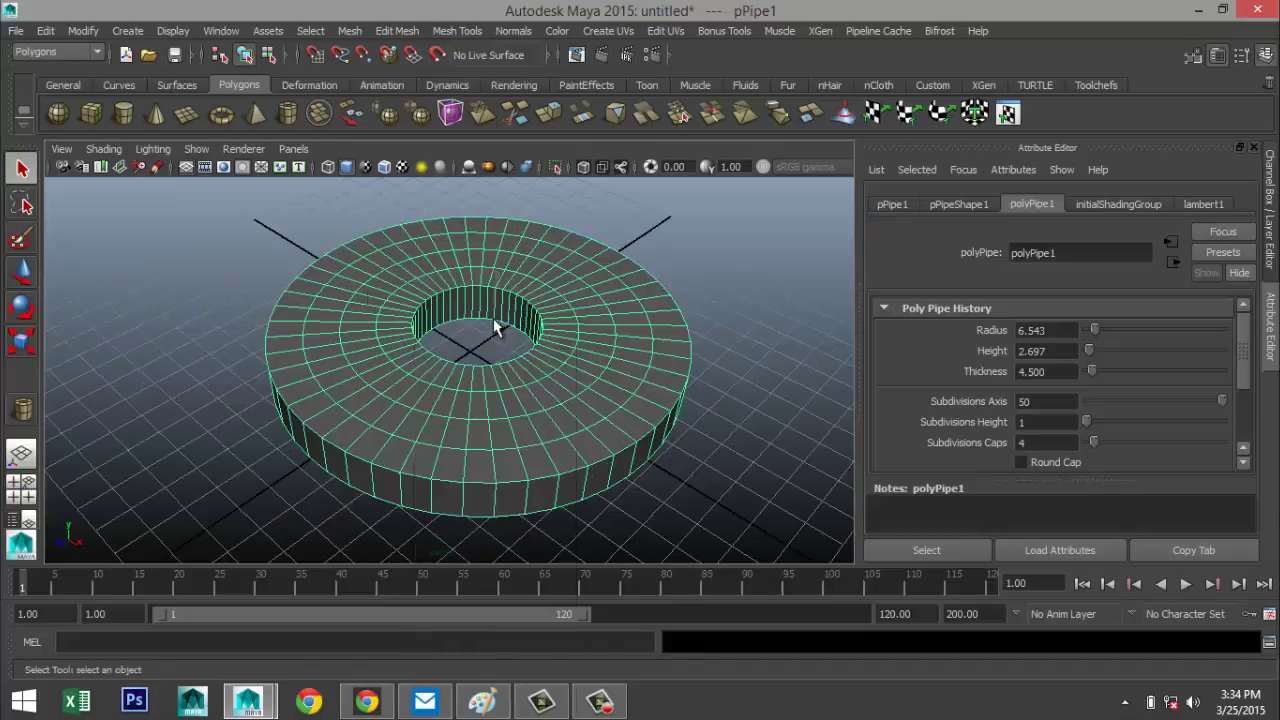
pyautogui.click(495, 410)
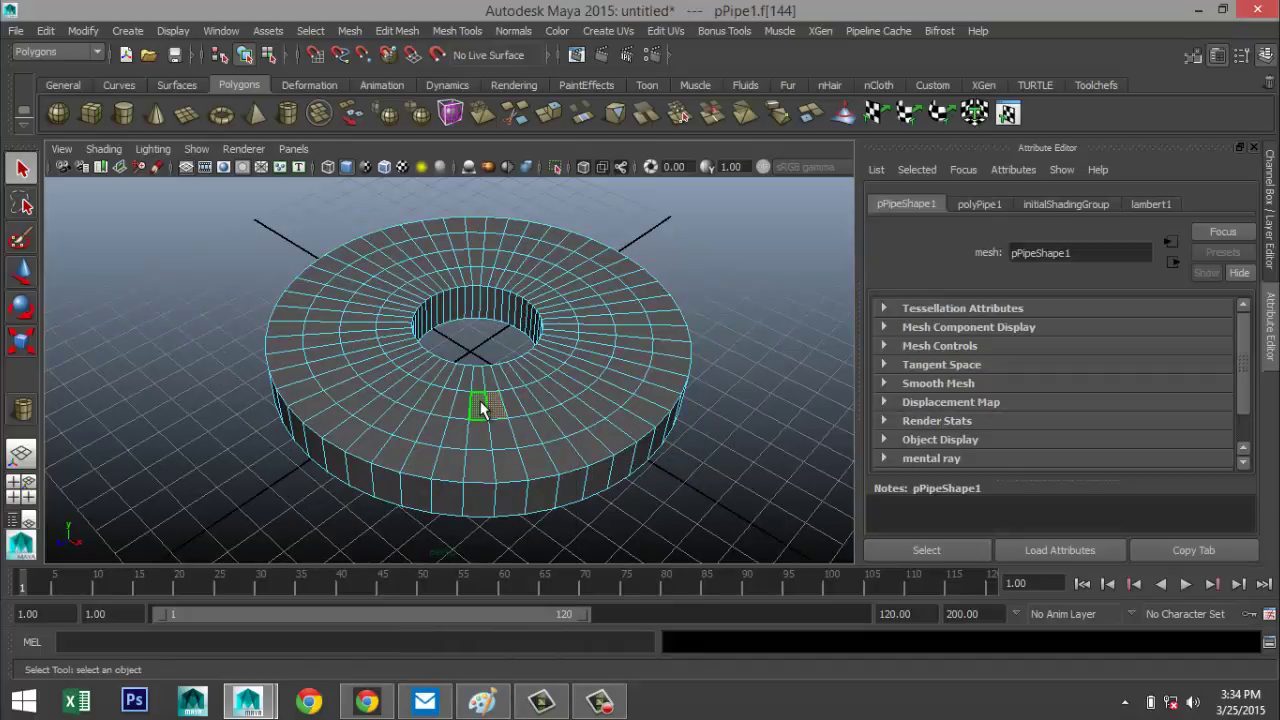
pyautogui.doubleClick(480, 402)
pyautogui.keyDown('shift'); pyautogui.click(501, 438); pyautogui.keyUp('shift')
pyautogui.keyDown('shift'); pyautogui.doubleClick(481, 440); pyautogui.keyUp('shift')
# Add the two middle rings of faces on the pipe's underside to the selection.
pyautogui.keyDown('alt'); pyautogui.moveTo(583, 454); pyautogui.dragTo(571, 320); pyautogui.keyUp('alt')
pyautogui.keyDown('shift'); pyautogui.click(474, 261); pyautogui.keyUp('shift')
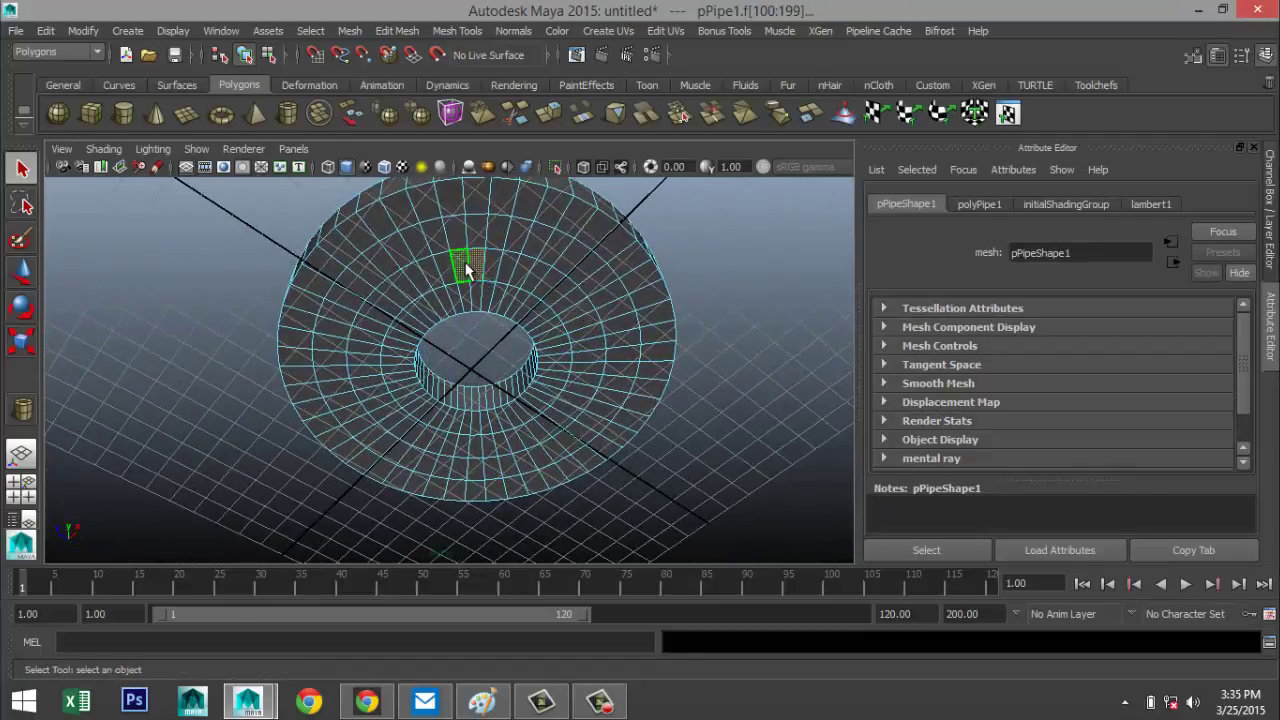
pyautogui.keyDown('shift'); pyautogui.click(472, 231); pyautogui.keyUp('shift')
pyautogui.keyDown('shift'); pyautogui.doubleClick(455, 235); pyautogui.keyUp('shift')
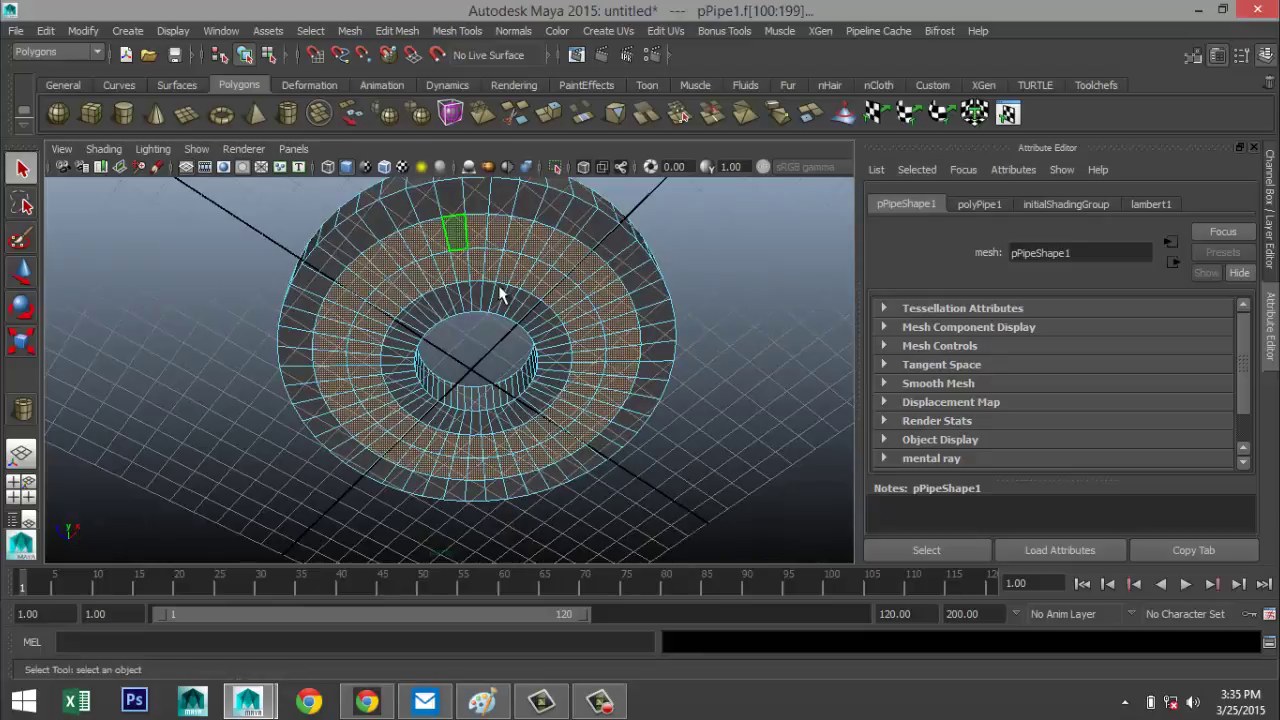
# Extrude the selected face rings and scale them vertically toward each other to recess a groove into both caps.
pyautogui.keyDown('alt'); pyautogui.moveTo(695, 381); pyautogui.dragTo(713, 506); pyautogui.keyUp('alt')
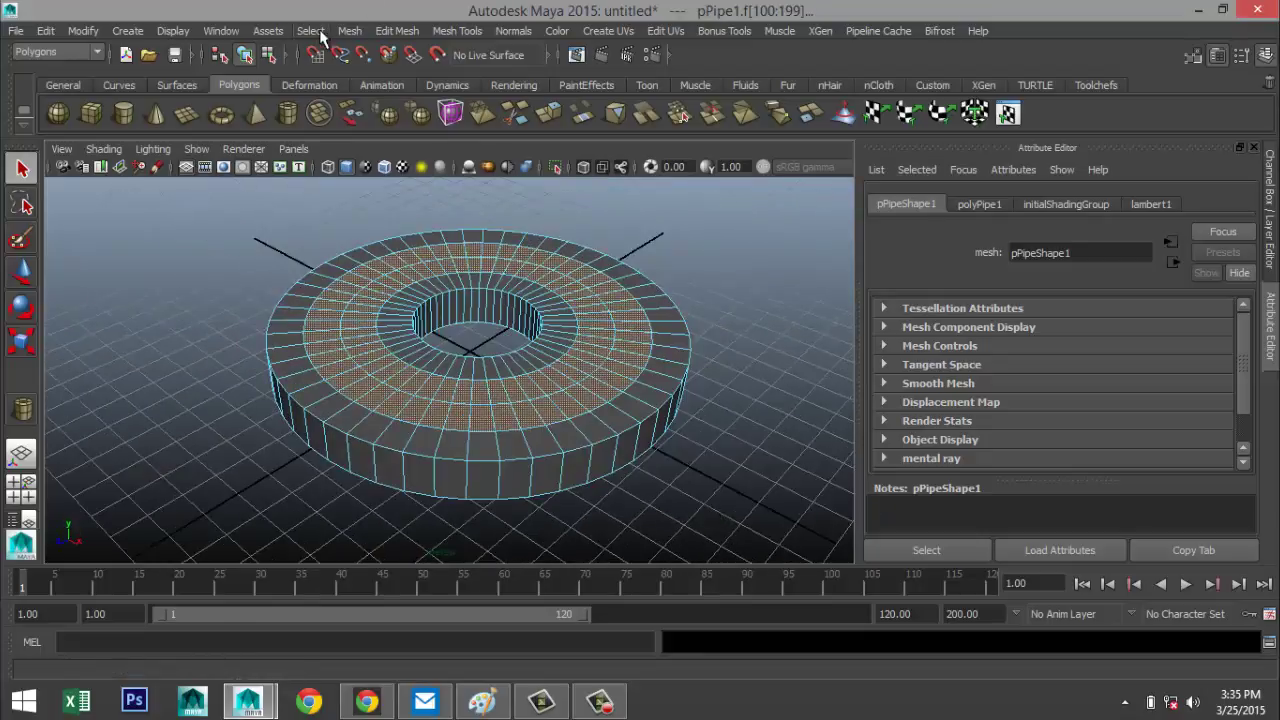
pyautogui.click(396, 31)
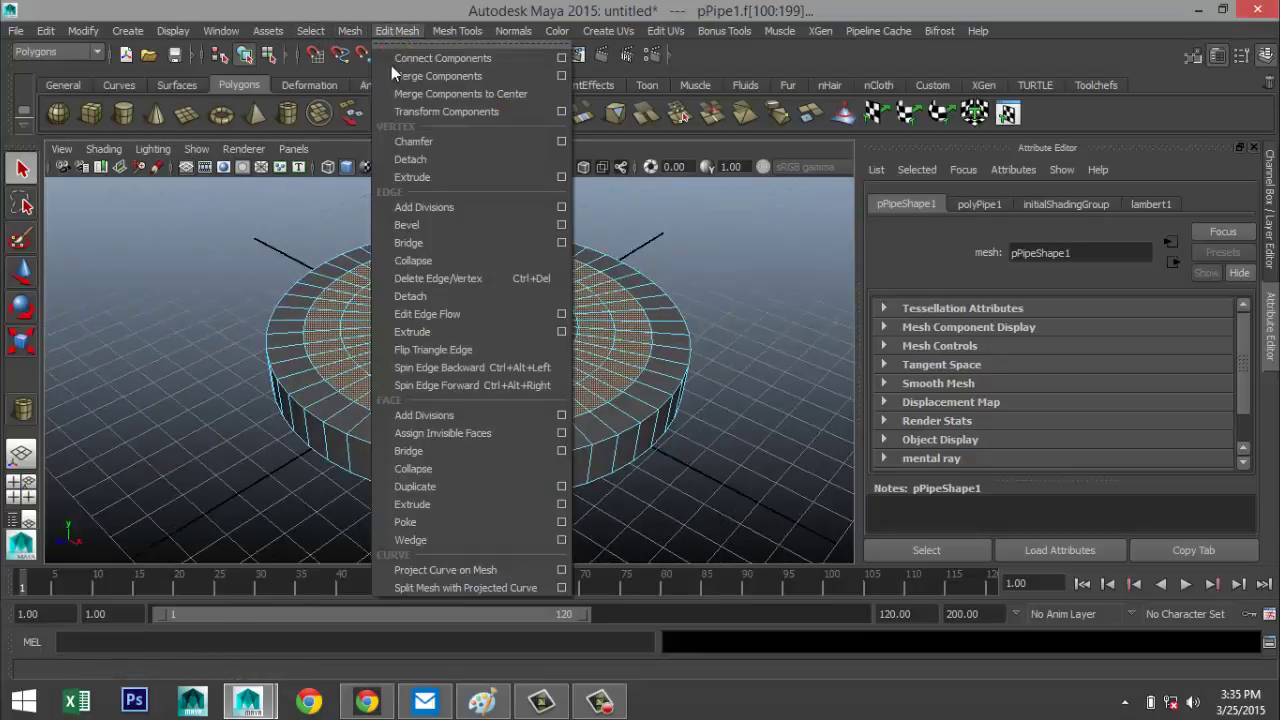
pyautogui.click(427, 502)
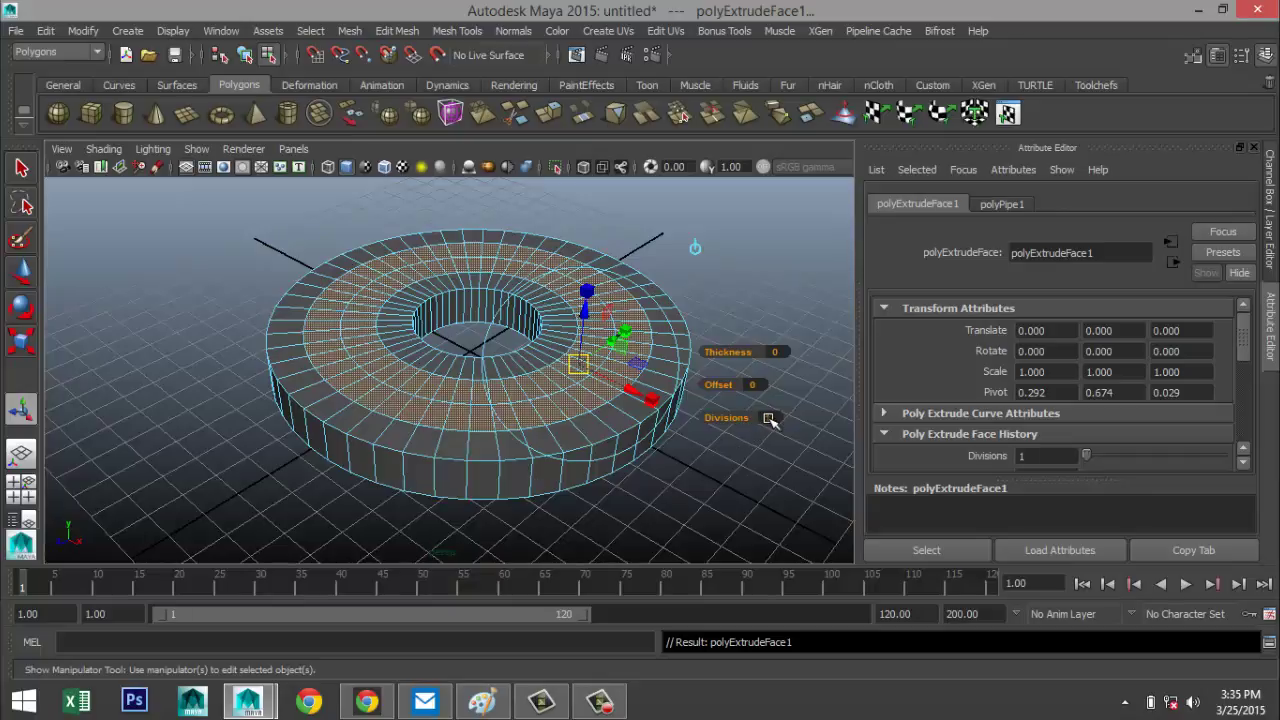
pyautogui.press('r')
pyautogui.moveTo(478, 264); pyautogui.dragTo(489, 336)
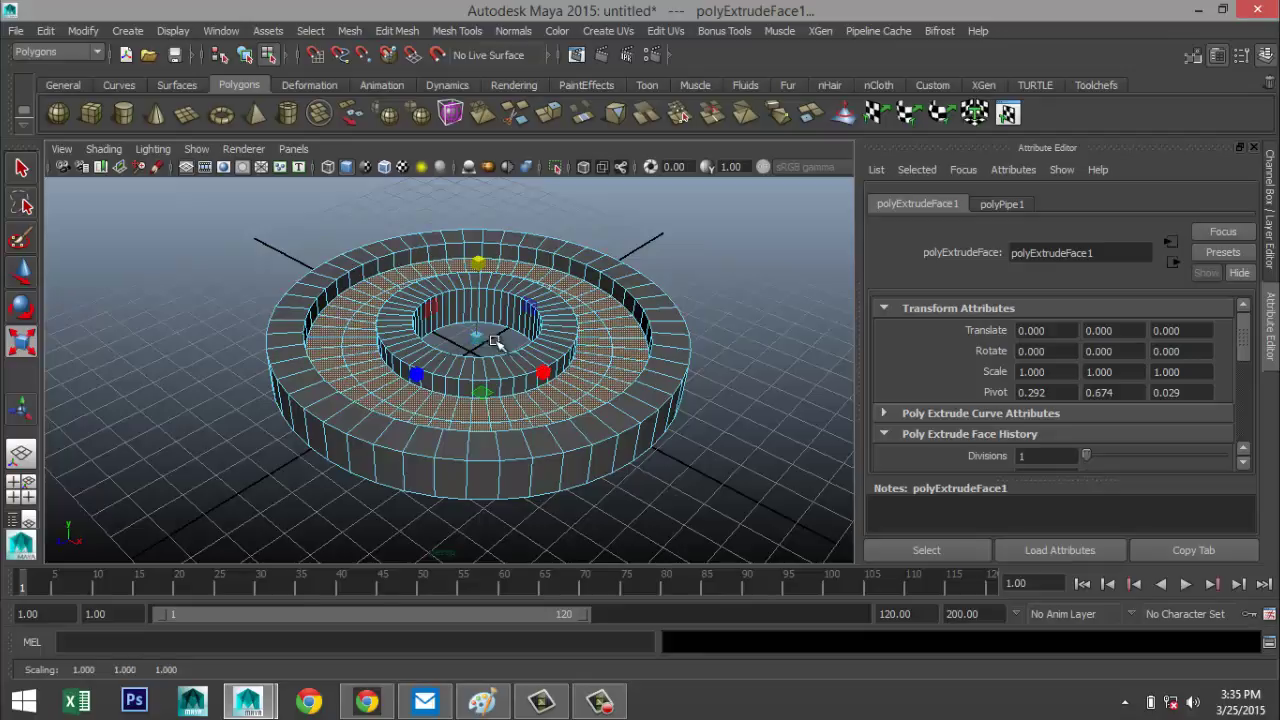
pyautogui.click(745, 484)
# Return to object mode and centre the pipe at the origin by setting its X, Y and Z translation to 0.
pyautogui.keyDown('alt'); pyautogui.moveTo(591, 474); pyautogui.dragTo(667, 492); pyautogui.keyUp('alt')
pyautogui.keyDown('alt'); pyautogui.moveTo(597, 423); pyautogui.dragTo(533, 477); pyautogui.keyUp('alt')
pyautogui.moveTo(676, 381); pyautogui.dragTo(757, 254, button='right')
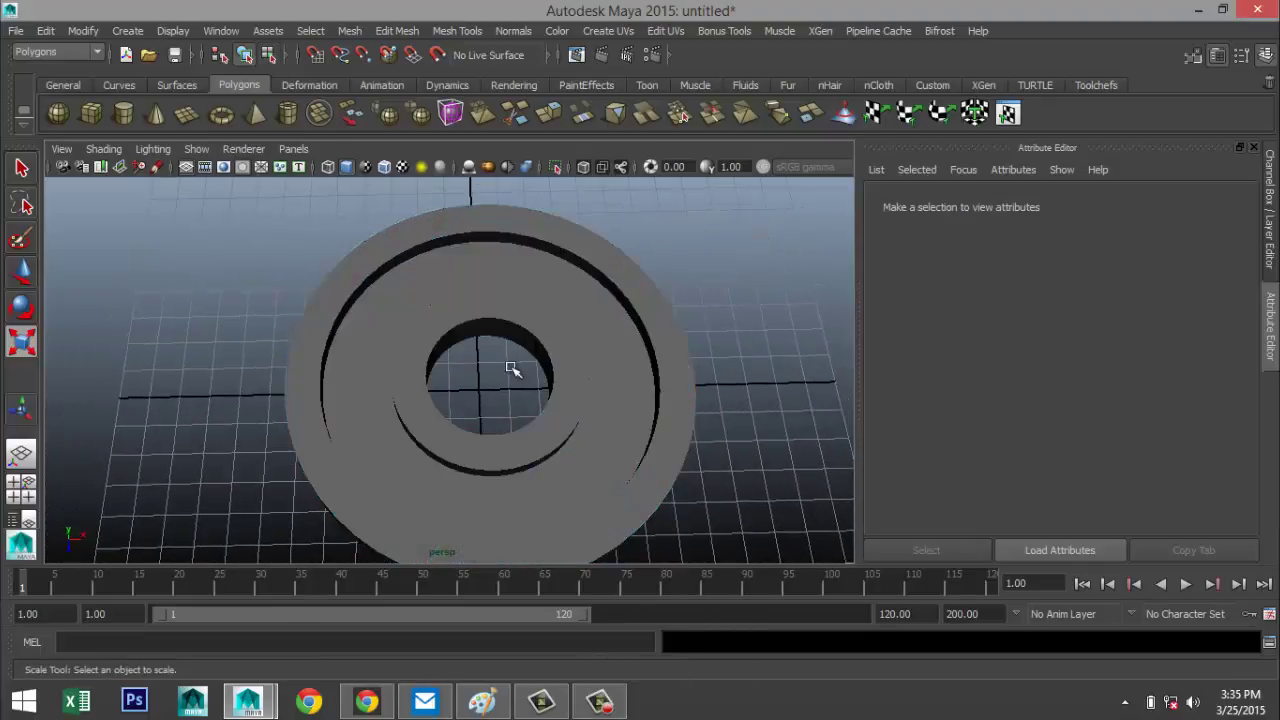
pyautogui.click(594, 423)
pyautogui.click(892, 205)
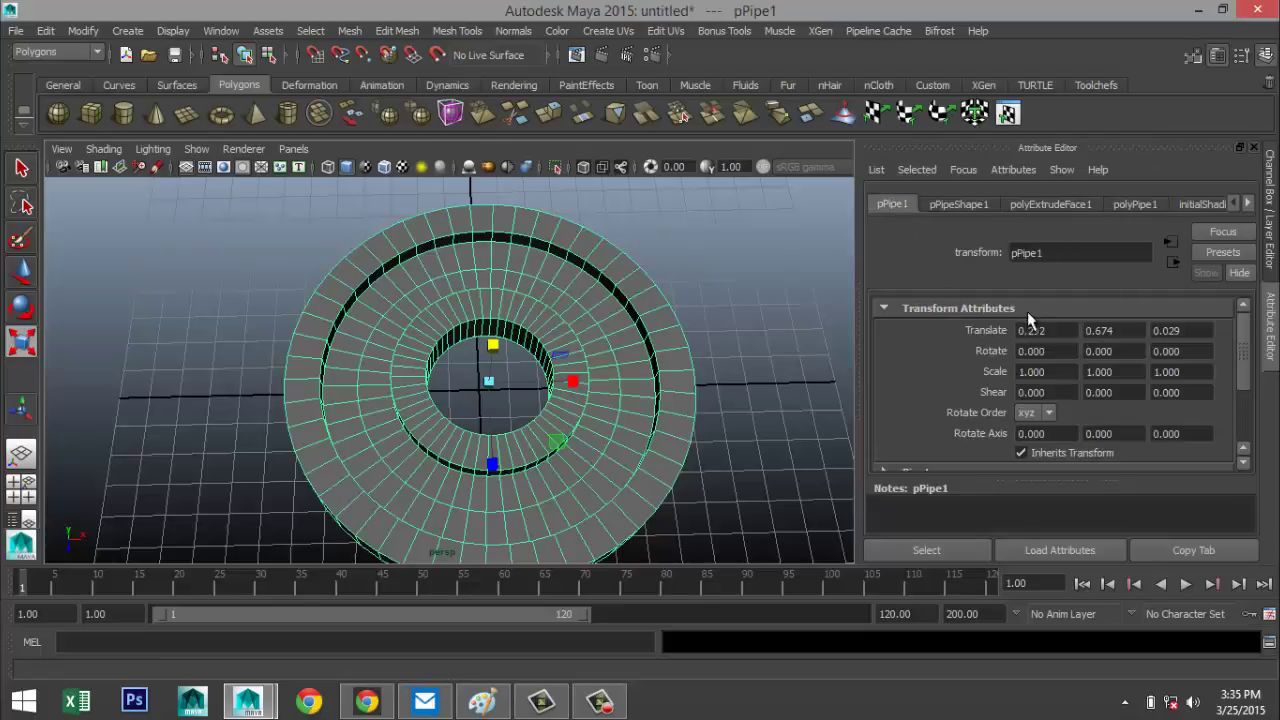
pyautogui.click(1040, 330)
pyautogui.write('0')
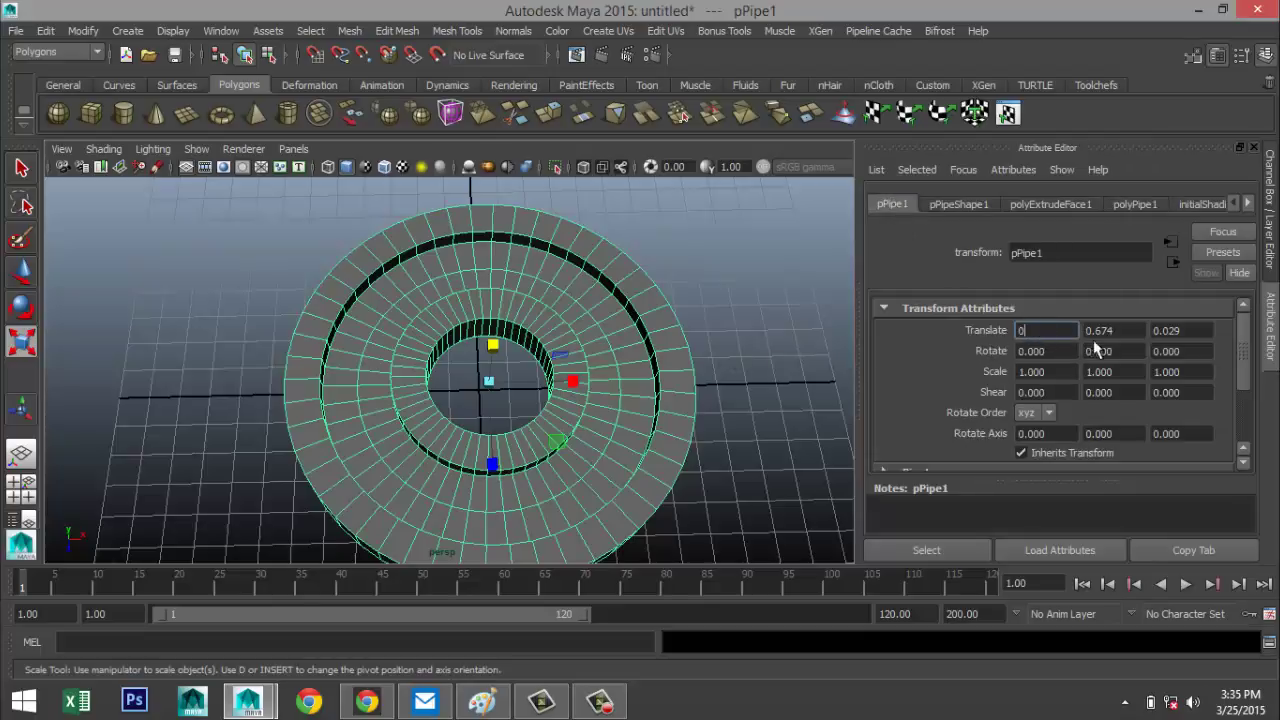
pyautogui.click(1132, 330)
pyautogui.write('0')
pyautogui.click(1162, 338)
pyautogui.write('0')
pyautogui.click(1120, 336)
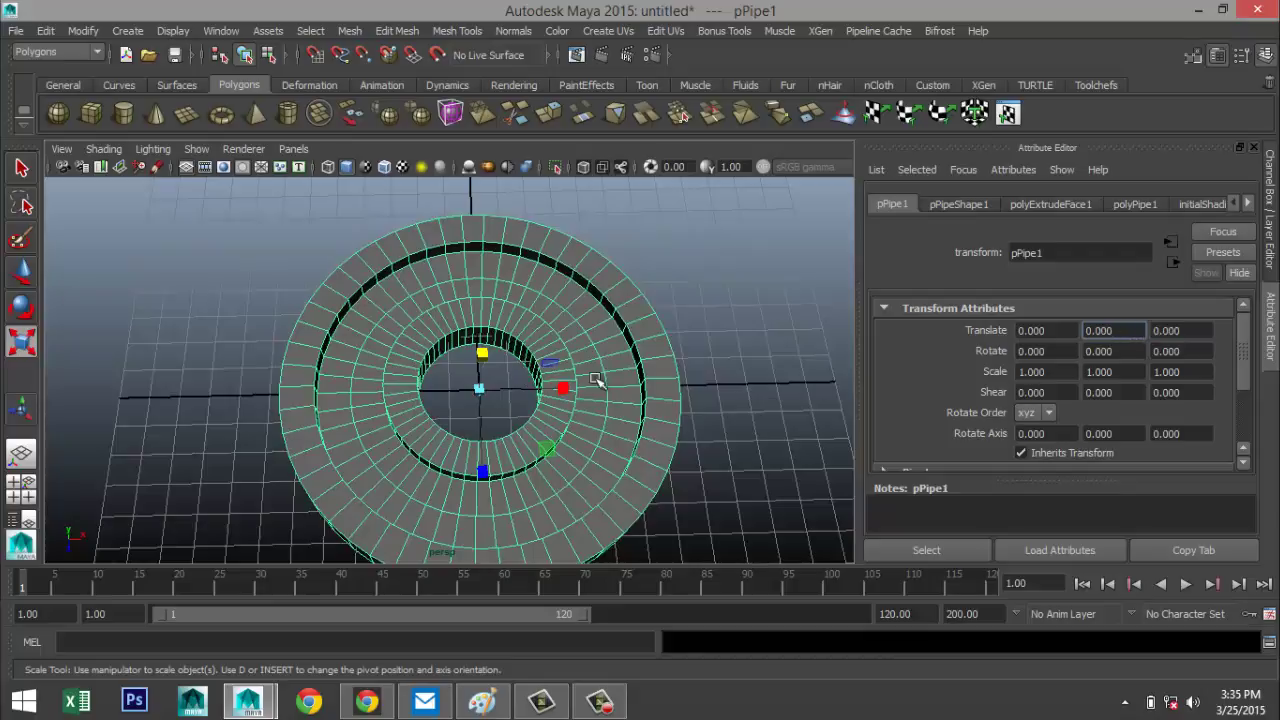
# Select five adjacent faces on the inner wall of the centre hole, centred on the Z axis line.
pyautogui.scroll(5, 530, 395)
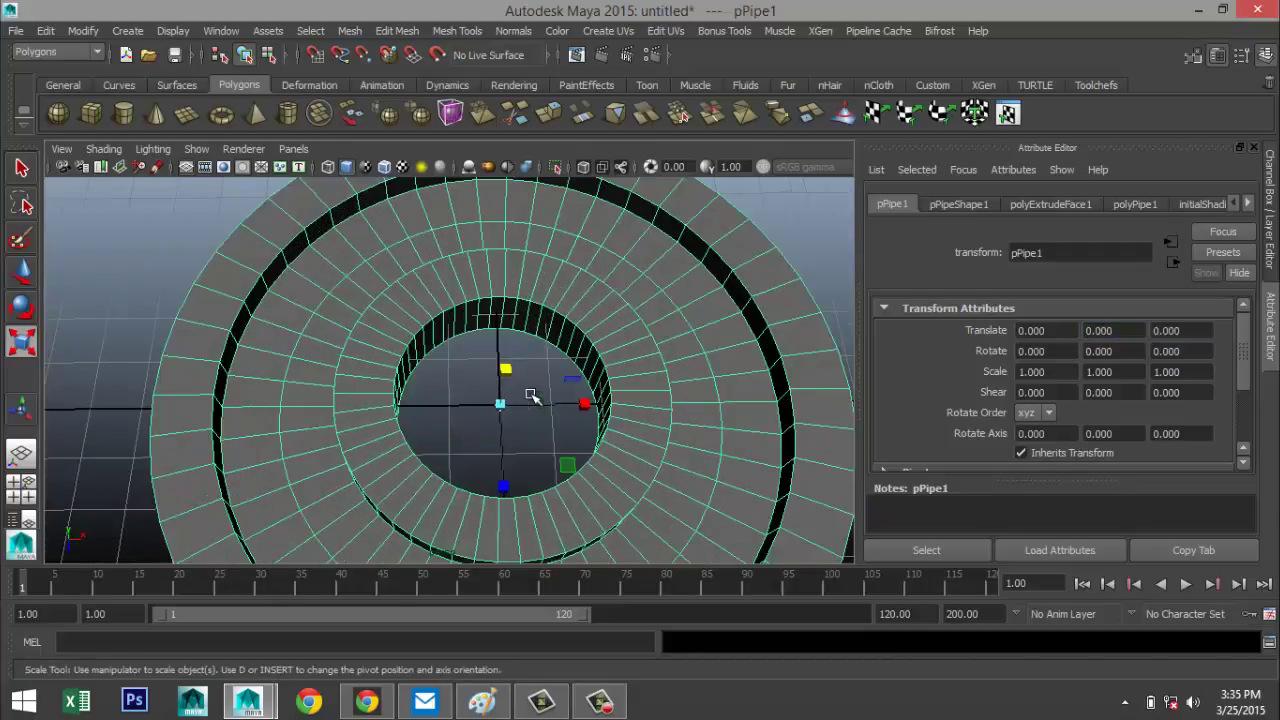
pyautogui.scroll(2, 515, 370)
pyautogui.moveTo(506, 391)
pyautogui.keyDown('alt'); pyautogui.mouseDown()
pyautogui.moveTo(520, 406)
pyautogui.moveTo(504, 370)
pyautogui.mouseUp(); pyautogui.keyUp('alt')
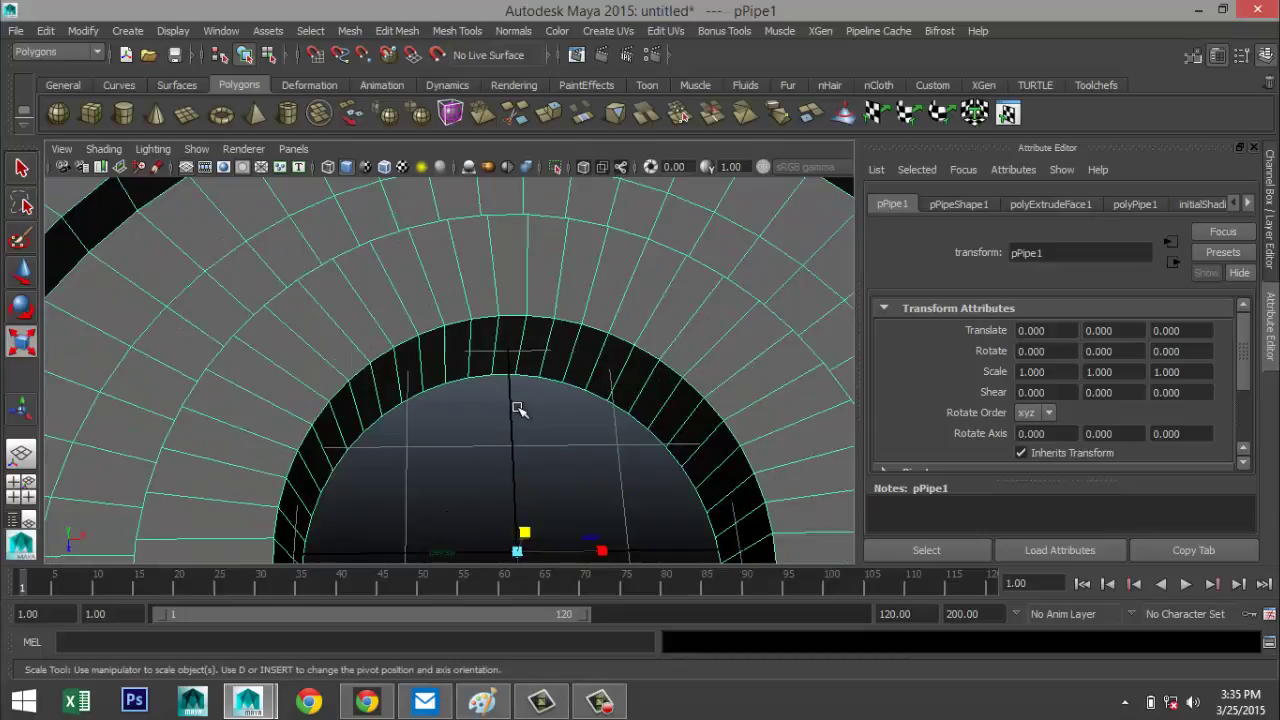
pyautogui.moveTo(512, 346); pyautogui.dragTo(514, 317, button='right')
pyautogui.click(509, 350)
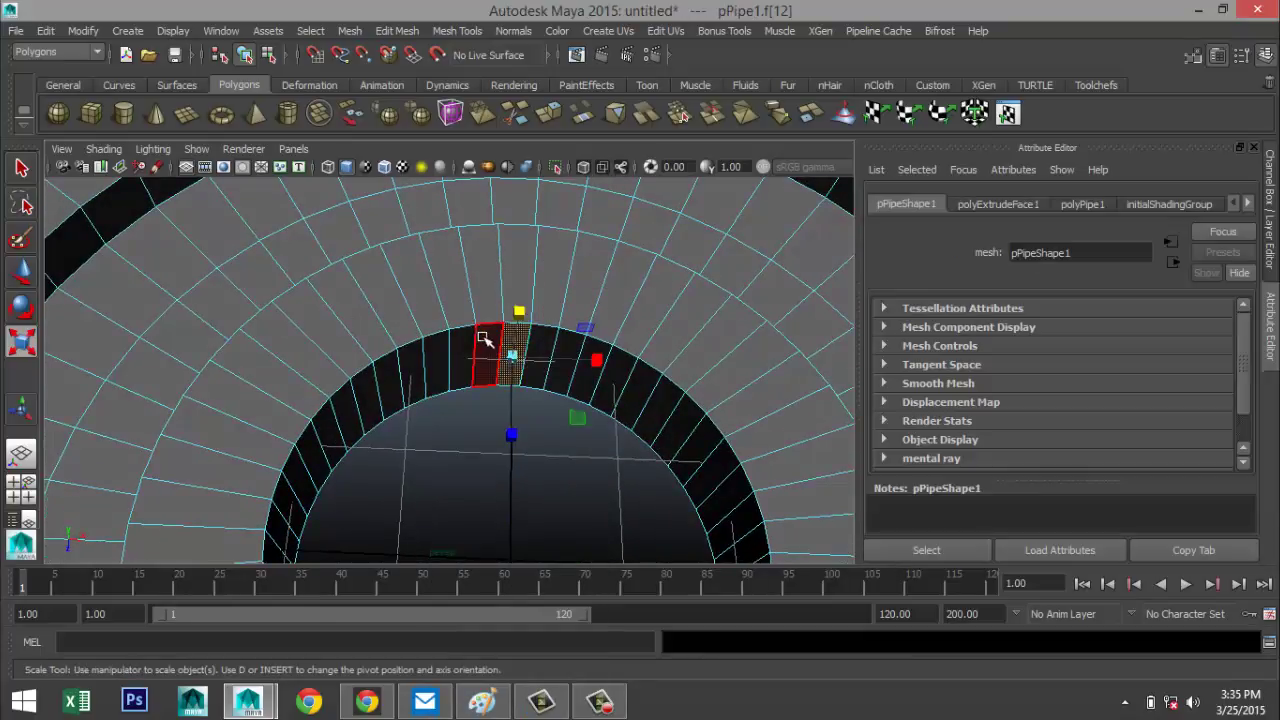
pyautogui.keyDown('shift'); pyautogui.click(540, 348); pyautogui.keyUp('shift')
pyautogui.keyDown('shift'); pyautogui.click(541, 348); pyautogui.keyUp('shift')
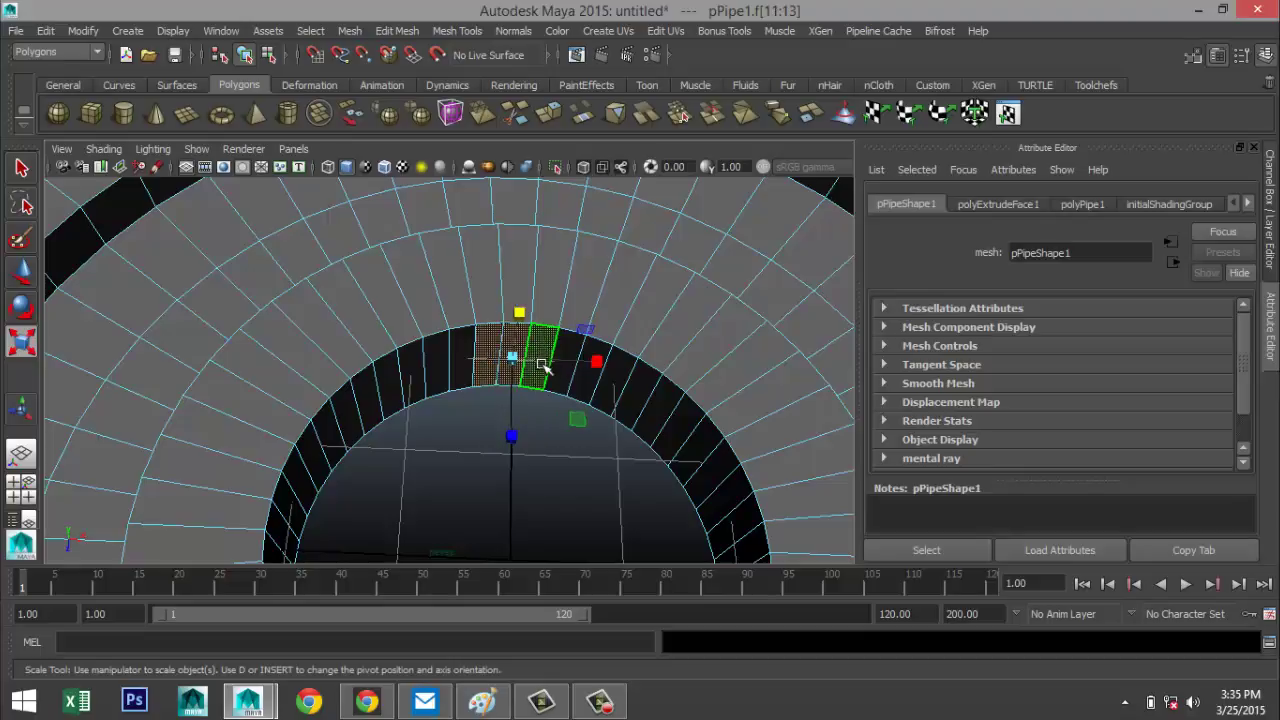
pyautogui.keyDown('shift'); pyautogui.click(557, 378); pyautogui.keyUp('shift')
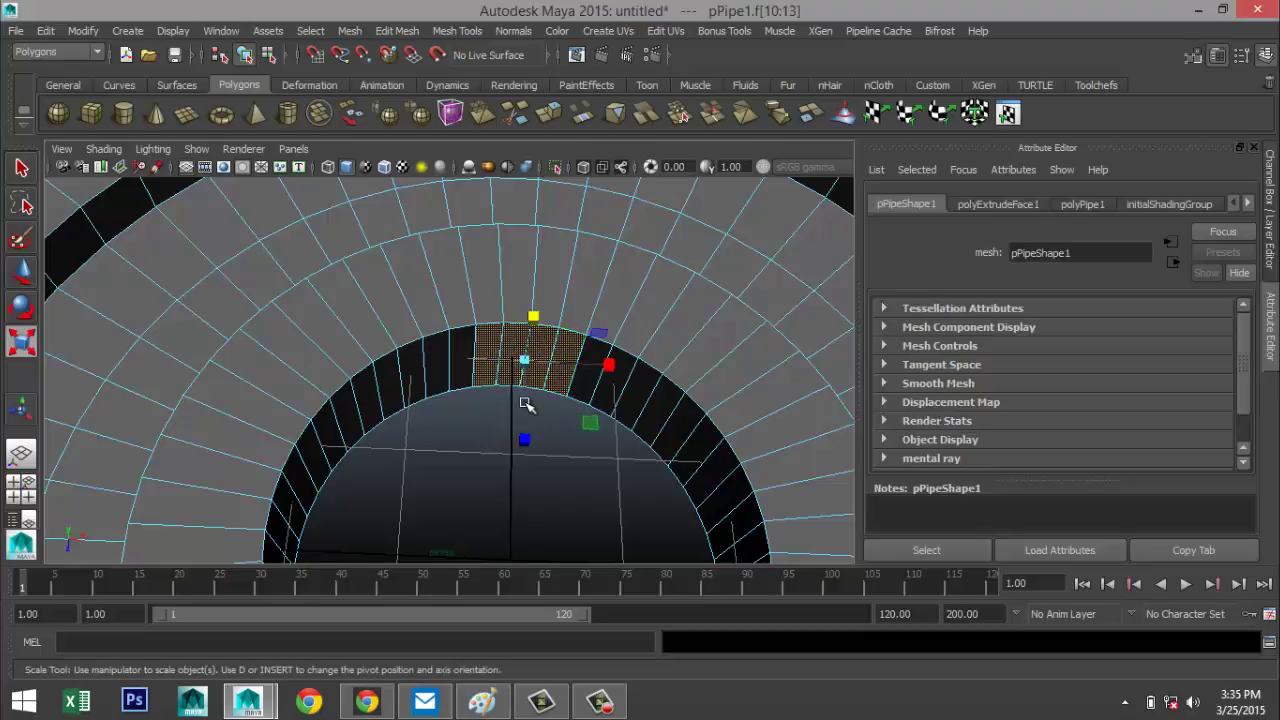
pyautogui.keyDown('shift'); pyautogui.click(463, 365); pyautogui.keyUp('shift')
pyautogui.scroll(-2, 526, 431)
pyautogui.keyDown('alt'); pyautogui.moveTo(548, 433); pyautogui.dragTo(505, 390); pyautogui.keyUp('alt')
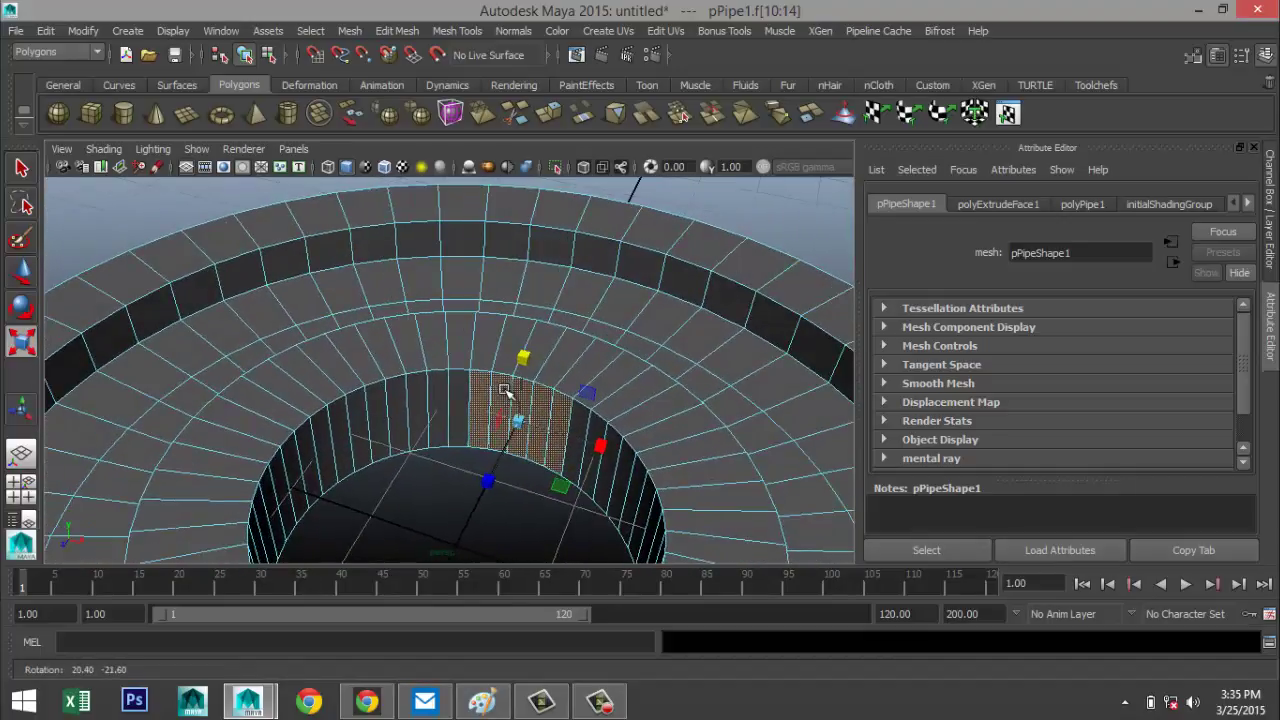
# Extrude the five inner-wall faces and move them along Z into the hub to form a notch.
pyautogui.click(392, 31)
pyautogui.click(460, 507)
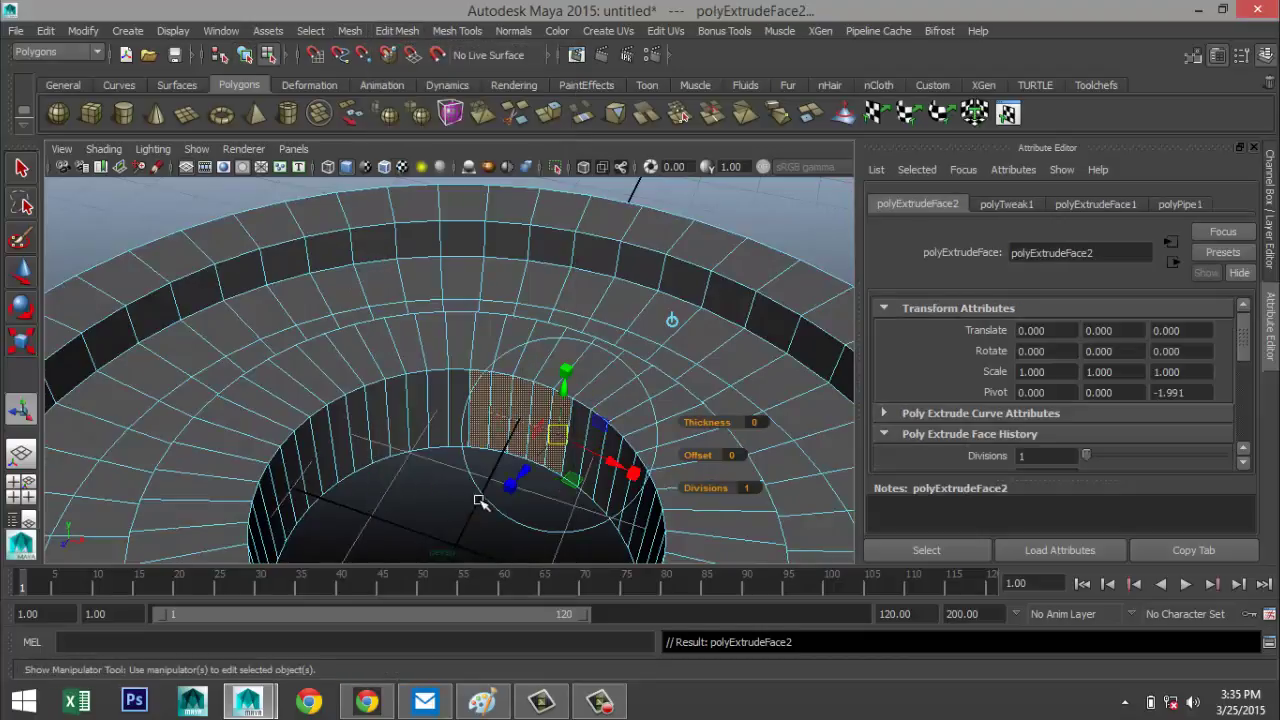
pyautogui.press('w')
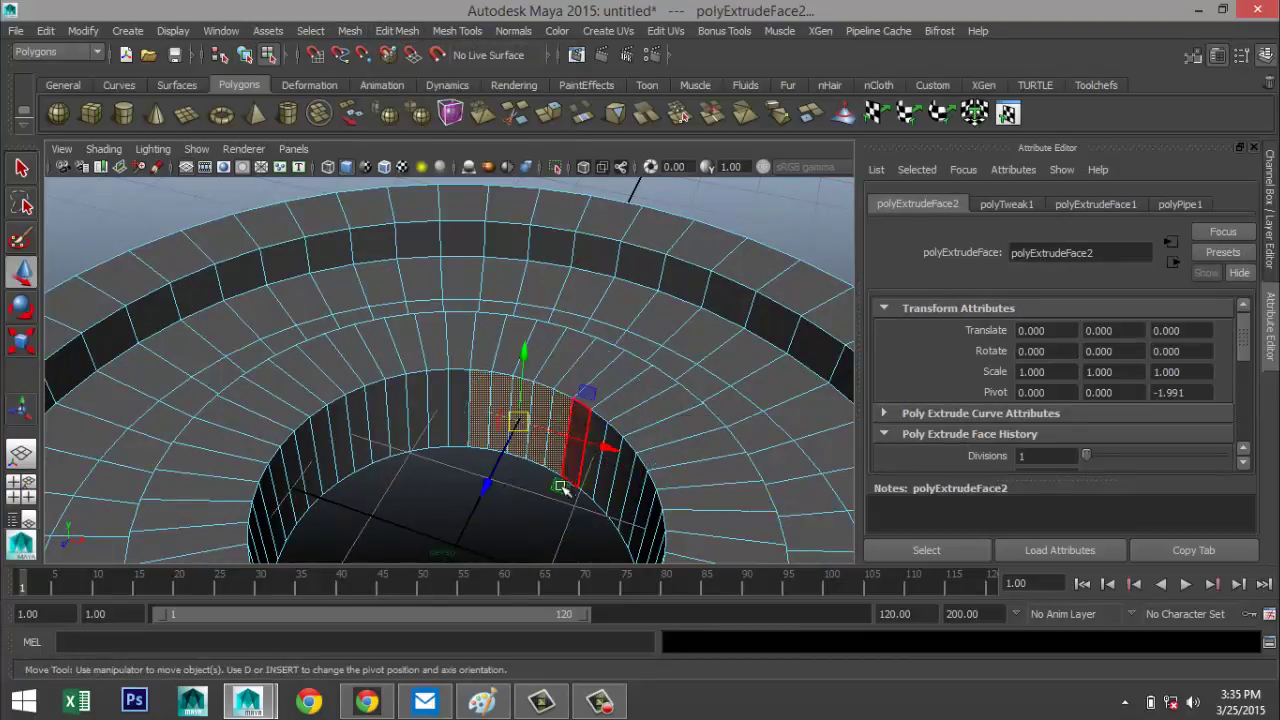
pyautogui.moveTo(482, 482); pyautogui.dragTo(516, 462)
pyautogui.click(445, 505)
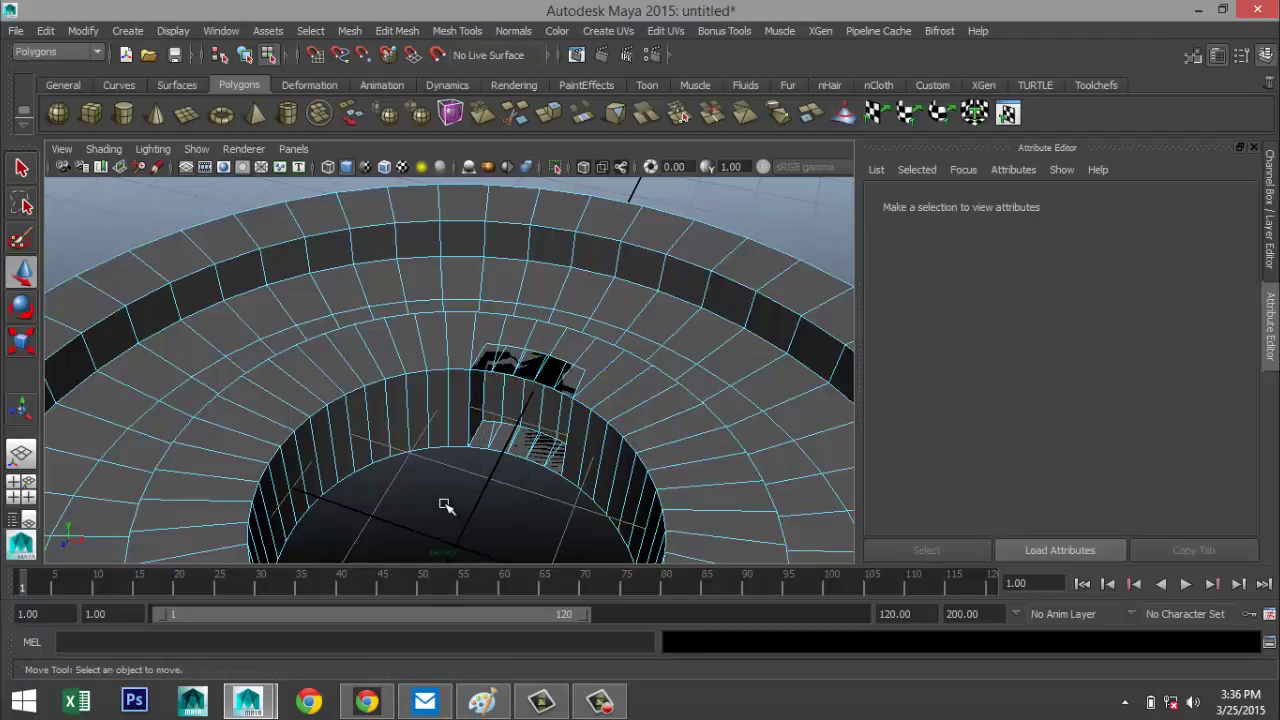
# Delete the five original cap faces that overlap the extruded notch on both the upper and lower cap.
pyautogui.keyDown('alt'); pyautogui.moveTo(421, 474); pyautogui.dragTo(475, 484); pyautogui.keyUp('alt')
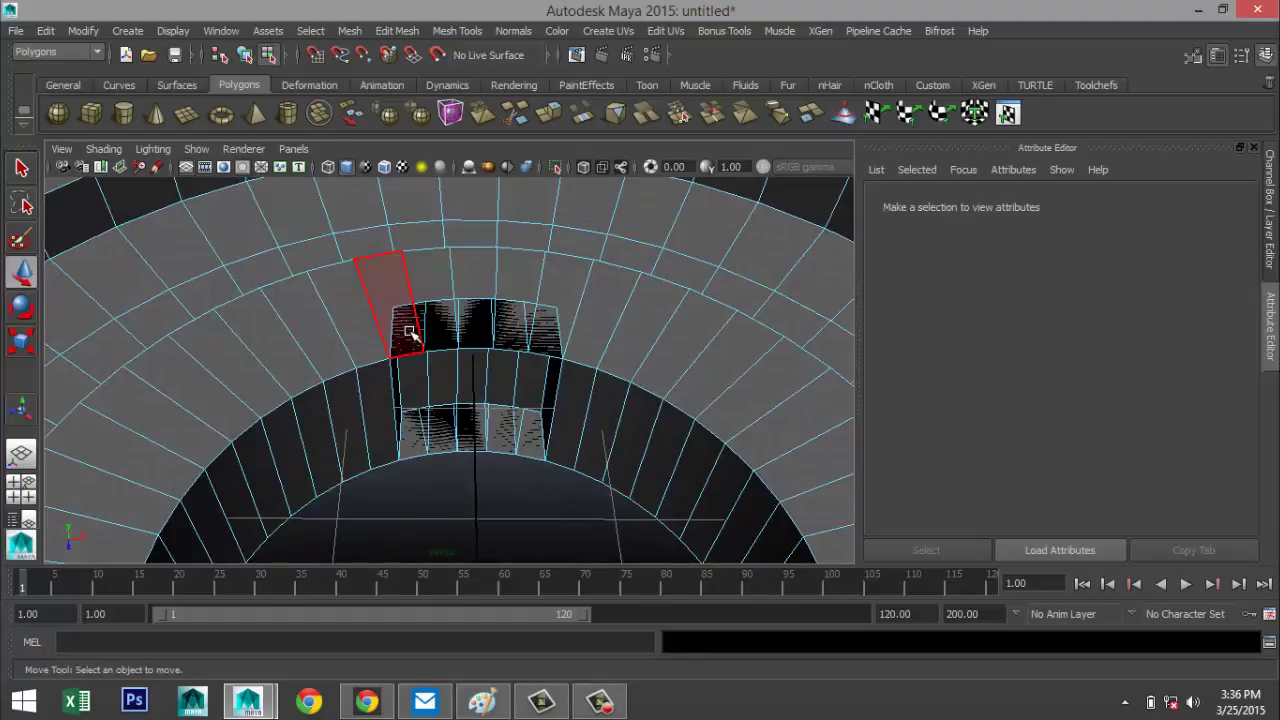
pyautogui.moveTo(409, 333); pyautogui.dragTo(417, 329, button='right')
pyautogui.click(401, 336)
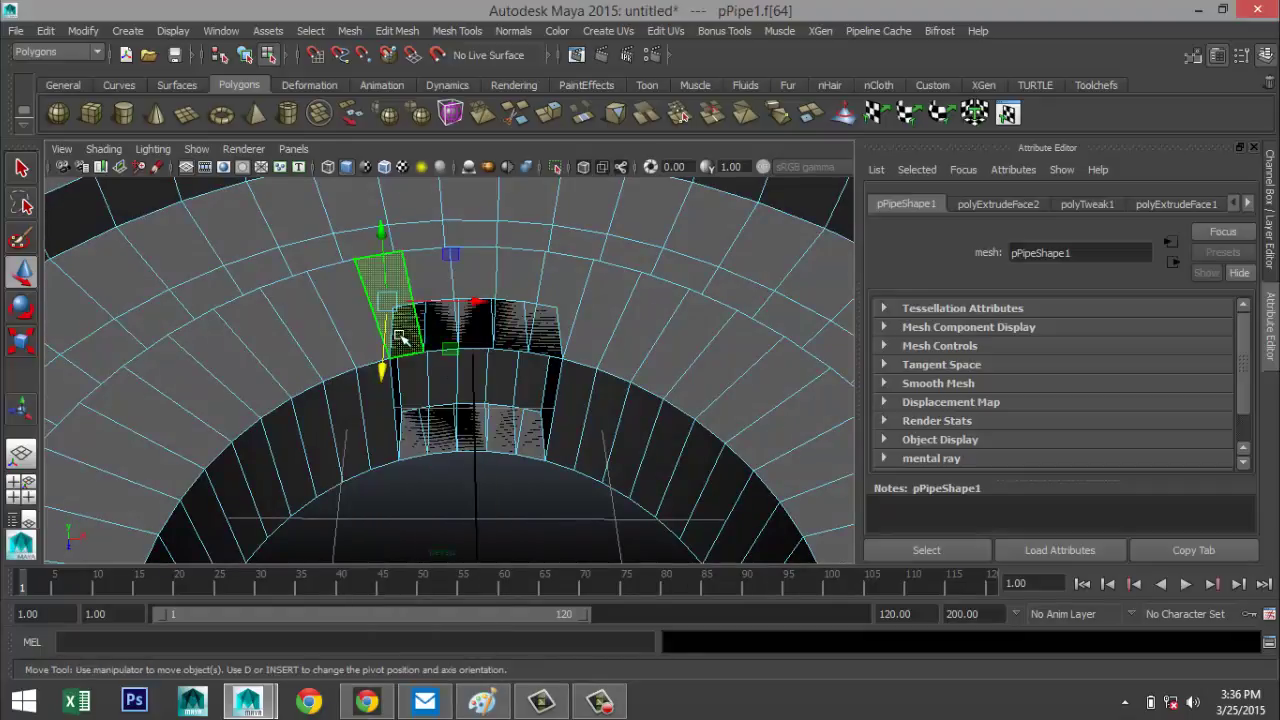
pyautogui.keyDown('shift'); pyautogui.click(465, 340); pyautogui.keyUp('shift')
pyautogui.keyDown('shift'); pyautogui.click(516, 336); pyautogui.keyUp('shift')
pyautogui.keyDown('shift'); pyautogui.click(530, 425); pyautogui.keyUp('shift')
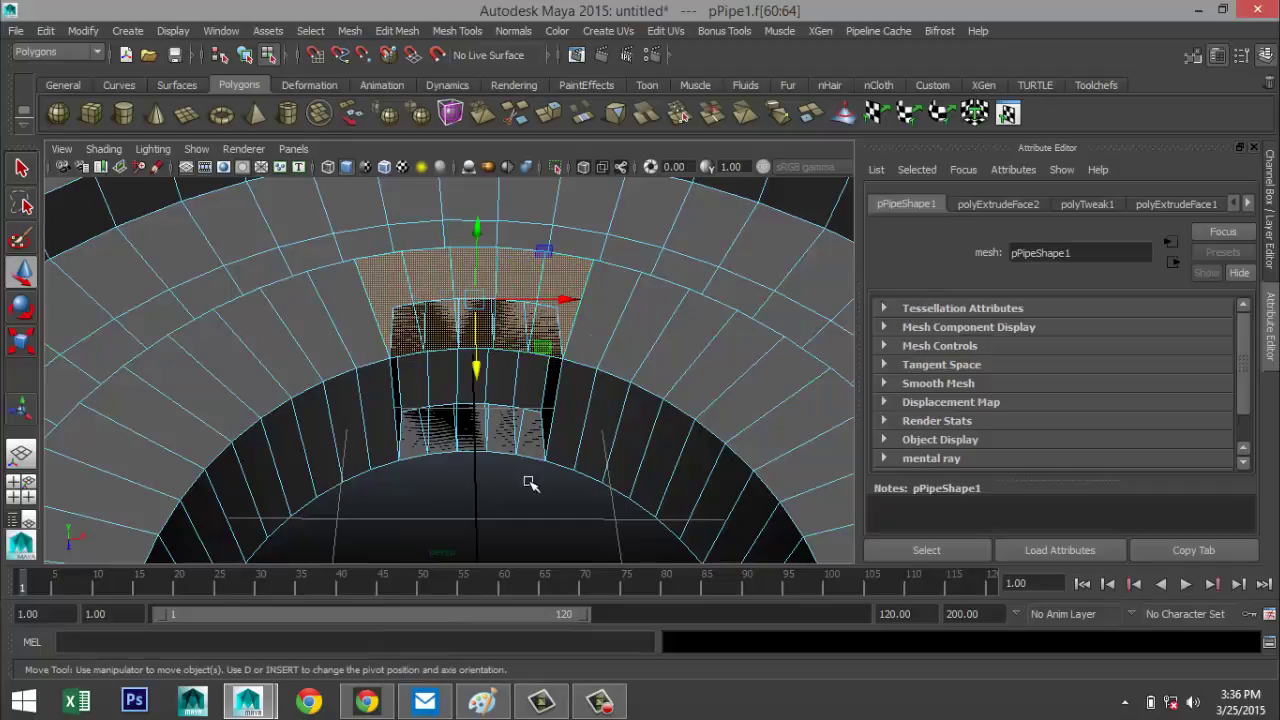
pyautogui.keyDown('shift'); pyautogui.click(503, 443); pyautogui.keyUp('shift')
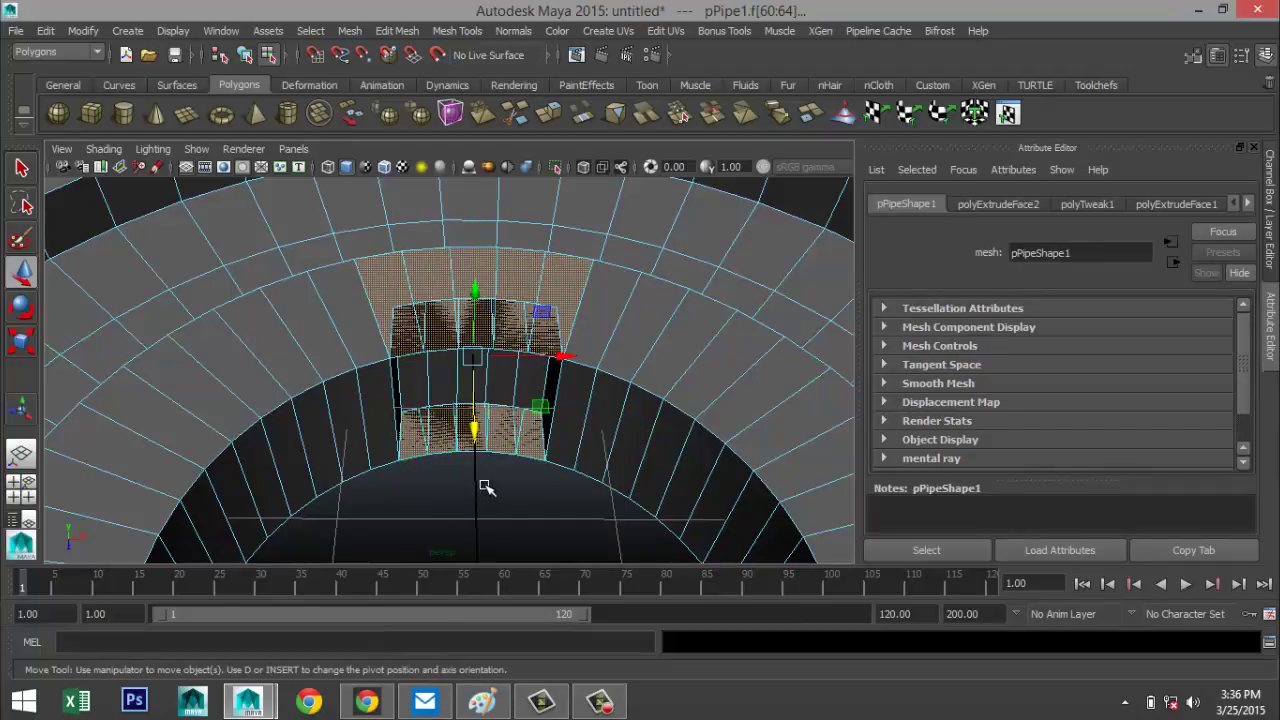
pyautogui.press('Delete')
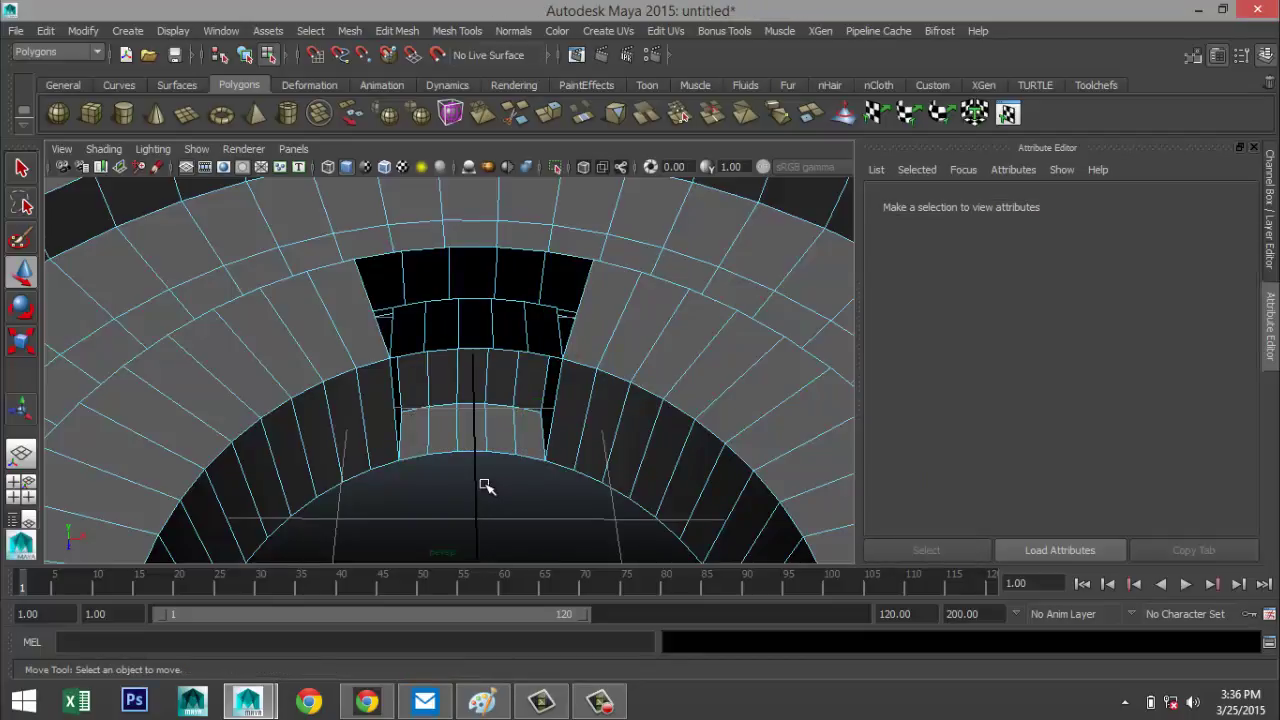
# Delete the five extruded faces covering the notch on the upper side and the five on the lower side.
pyautogui.keyDown('alt'); pyautogui.moveTo(423, 474); pyautogui.dragTo(414, 509); pyautogui.keyUp('alt')
pyautogui.scroll(3, 463, 524)
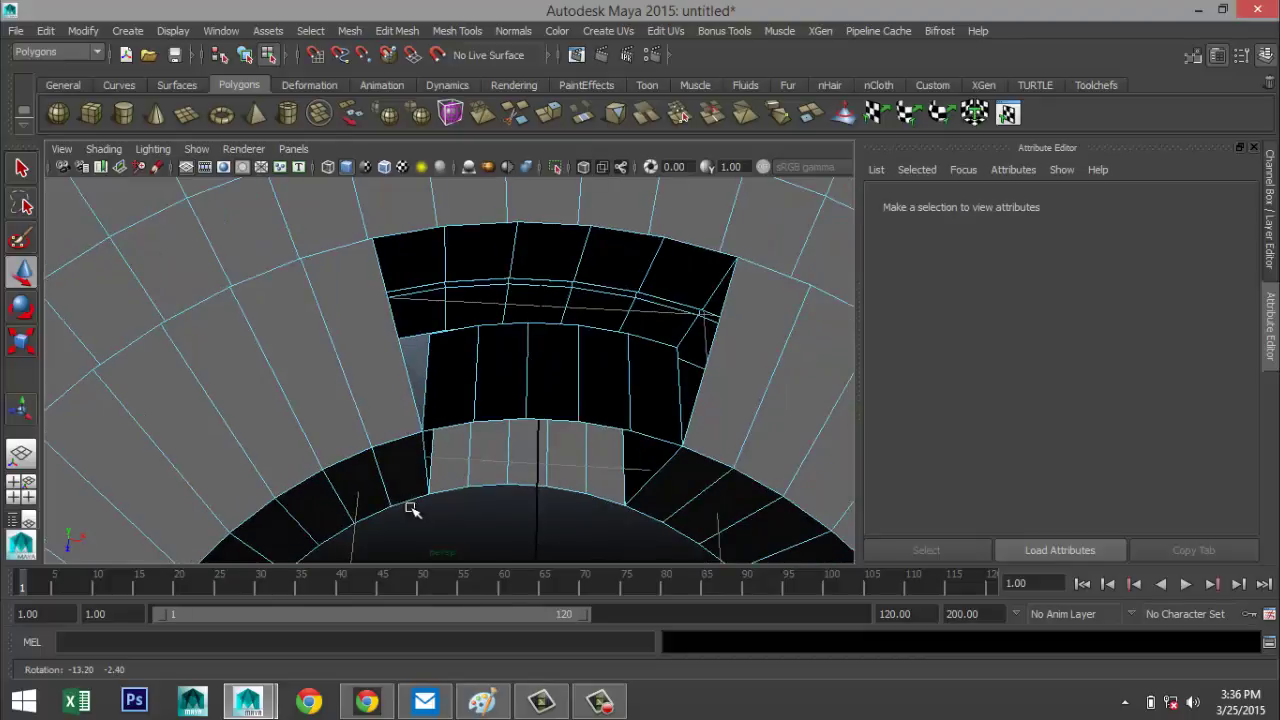
pyautogui.click(455, 370)
pyautogui.keyDown('shift'); pyautogui.click(565, 405); pyautogui.keyUp('shift')
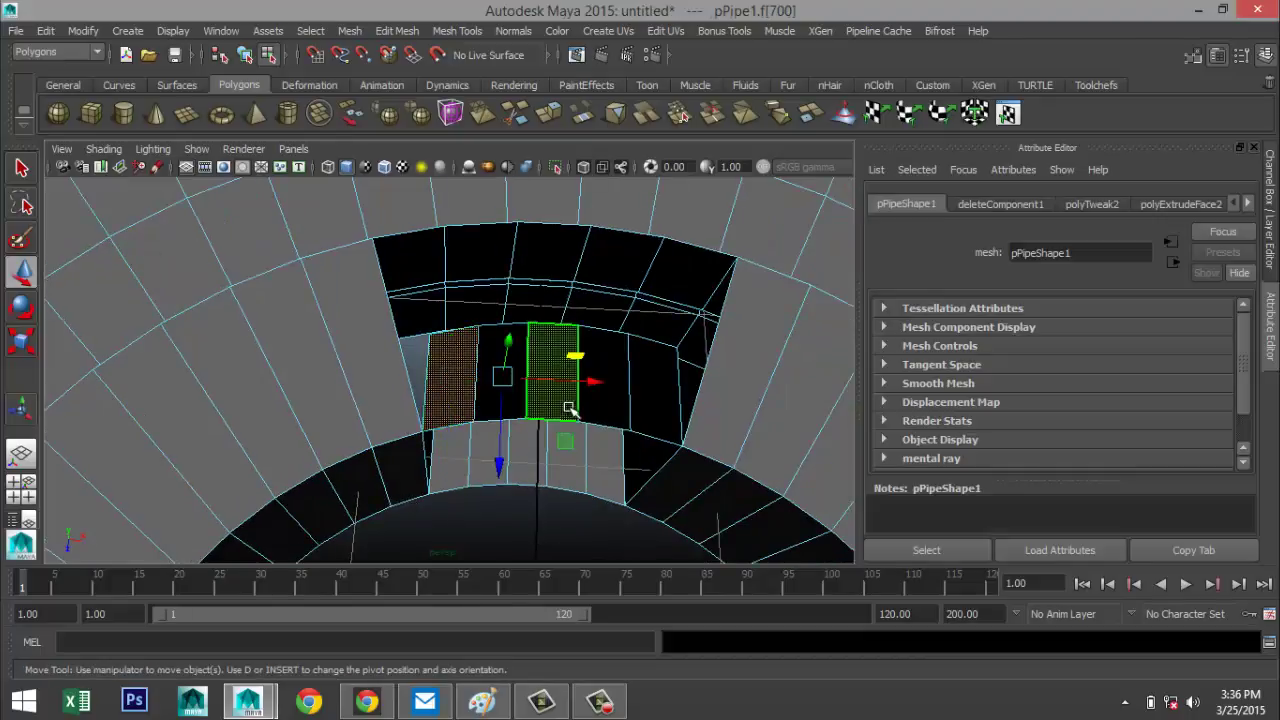
pyautogui.keyDown('shift'); pyautogui.click(603, 398); pyautogui.keyUp('shift')
pyautogui.keyDown('shift'); pyautogui.click(652, 398); pyautogui.keyUp('shift')
pyautogui.keyDown('shift'); pyautogui.click(505, 398); pyautogui.keyUp('shift')
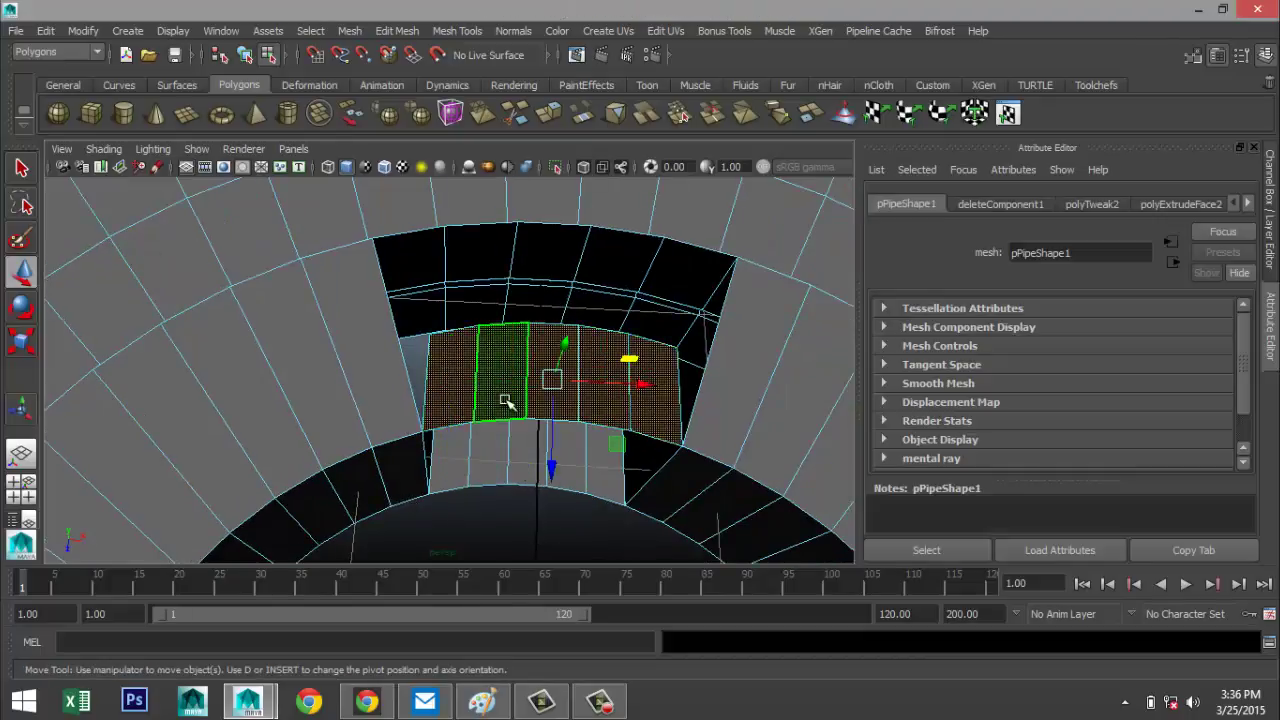
pyautogui.keyDown('shift'); pyautogui.click(450, 470); pyautogui.keyUp('shift')
pyautogui.keyDown('shift'); pyautogui.click(490, 468); pyautogui.keyUp('shift')
pyautogui.keyDown('shift'); pyautogui.click(530, 470); pyautogui.keyUp('shift')
pyautogui.keyDown('shift'); pyautogui.click(568, 474); pyautogui.keyUp('shift')
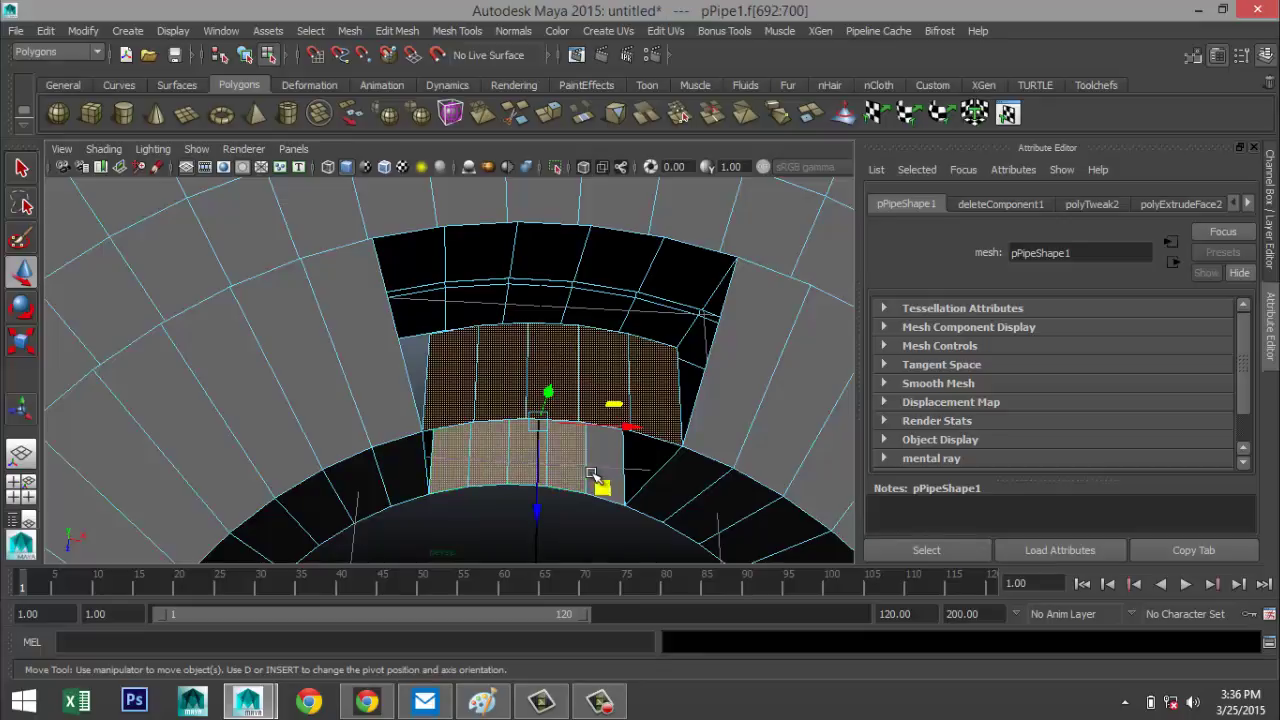
pyautogui.keyDown('shift'); pyautogui.click(592, 474); pyautogui.keyUp('shift')
pyautogui.press('Delete')
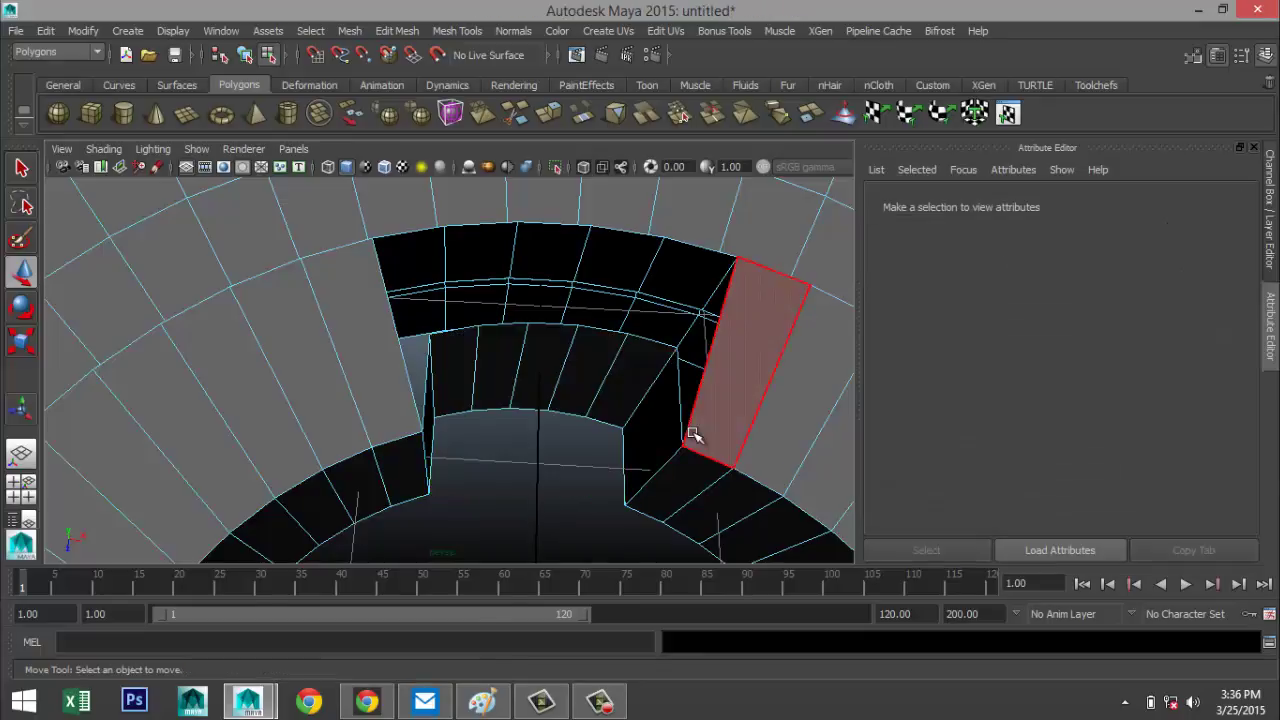
# Select the open border edges around the notch on the upper cap and close the gap with Fill Hole.
pyautogui.keyDown('alt'); pyautogui.moveTo(571, 463); pyautogui.dragTo(543, 514); pyautogui.keyUp('alt')
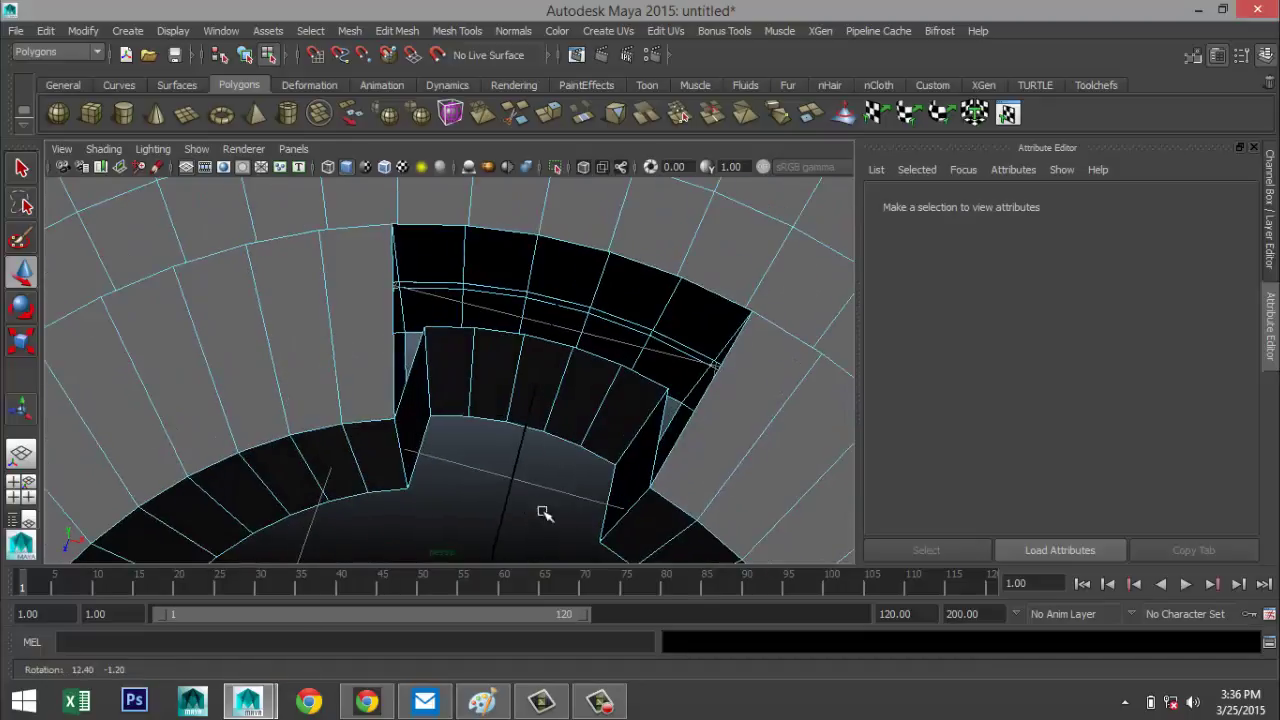
pyautogui.moveTo(567, 243); pyautogui.dragTo(568, 205, button='right')
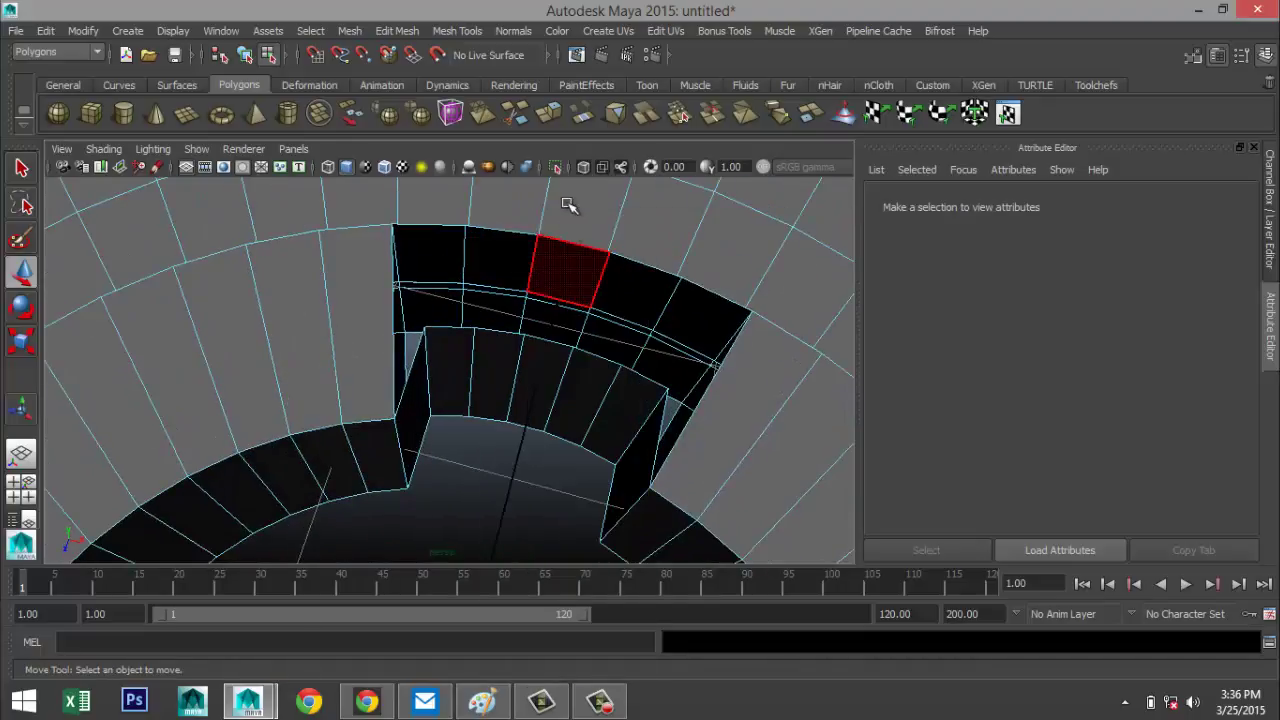
pyautogui.click(574, 248)
pyautogui.doubleClick(574, 248)
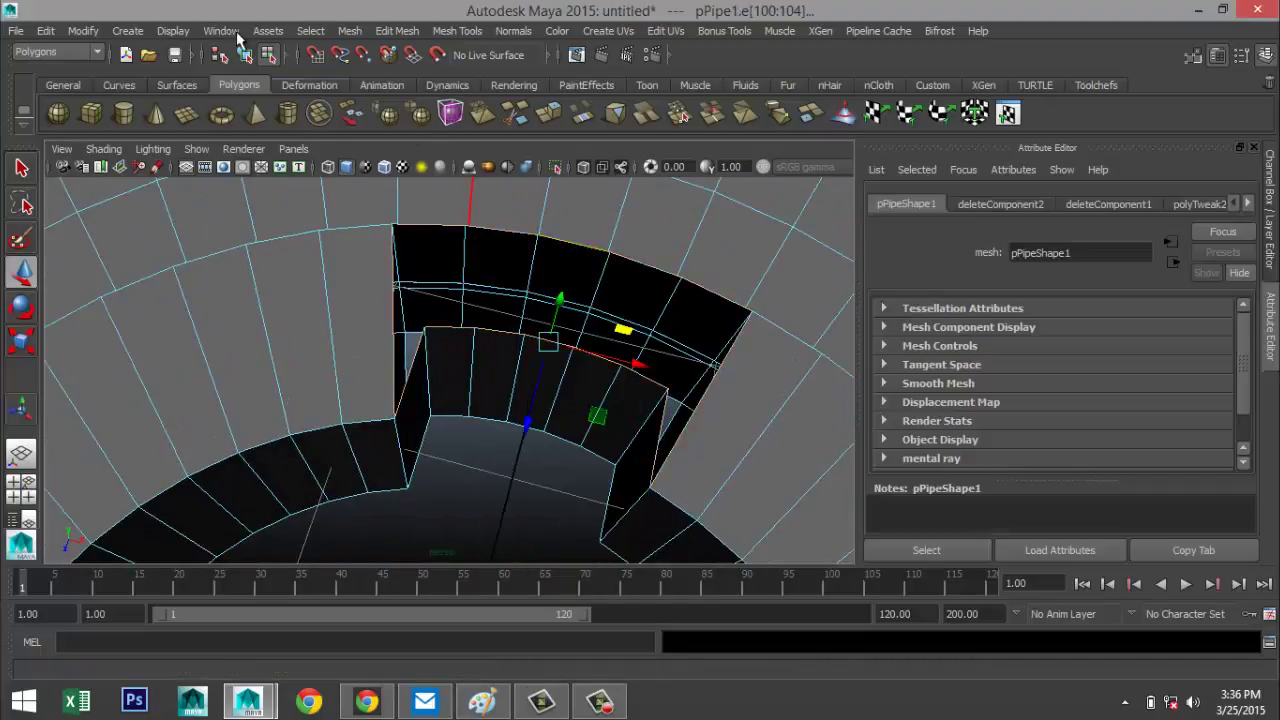
pyautogui.click(349, 32)
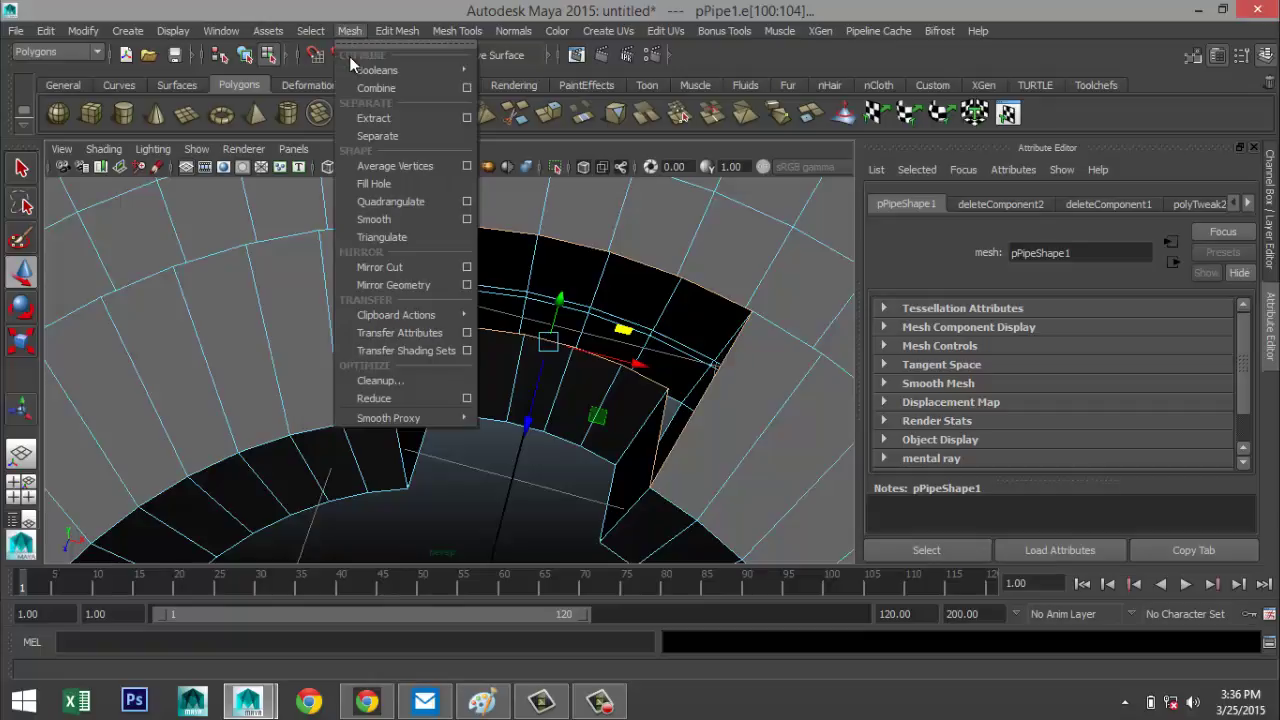
pyautogui.click(398, 186)
# Select the open border edges around the notch on the opposite cap and repeat Fill Hole there.
pyautogui.press('r')
pyautogui.keyDown('alt'); pyautogui.moveTo(550, 545); pyautogui.dragTo(517, 414); pyautogui.keyUp('alt')
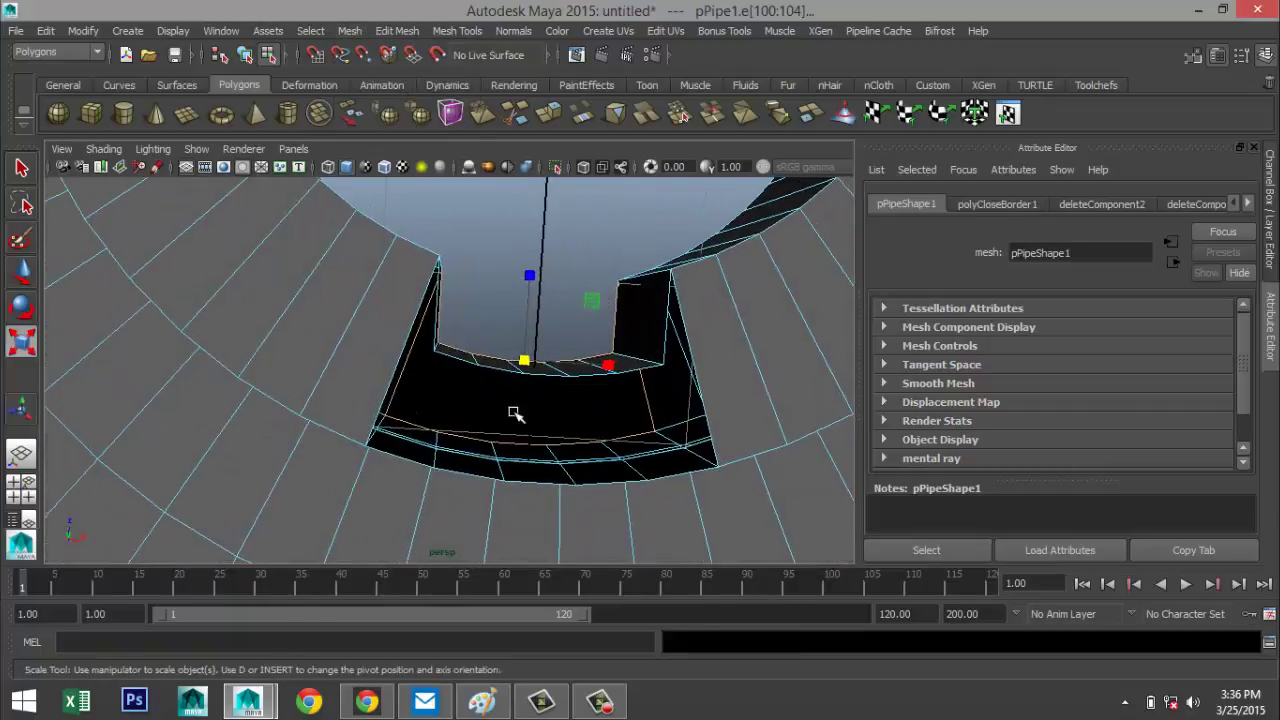
pyautogui.doubleClick(489, 366)
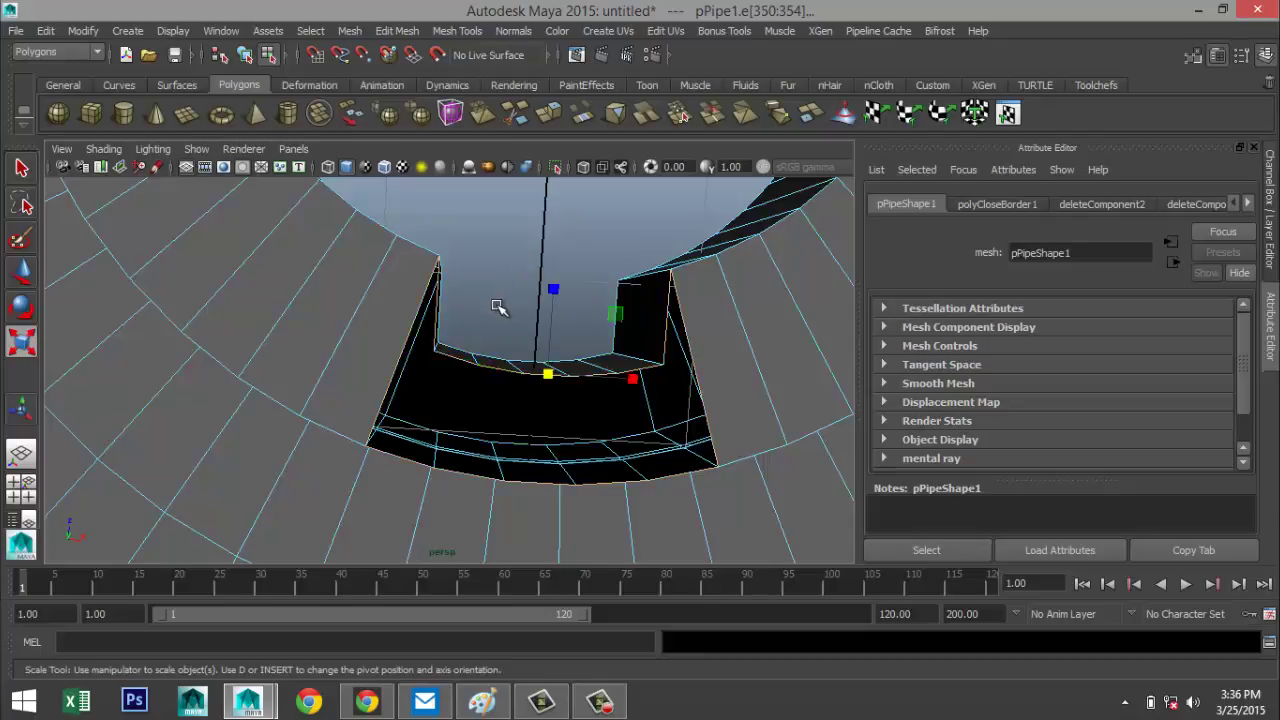
pyautogui.press('g')
pyautogui.keyDown('alt'); pyautogui.moveTo(500, 303); pyautogui.dragTo(380, 346); pyautogui.keyUp('alt')
pyautogui.press('r')
# Select every other face around the wheel's outer rim as the base for the gear teeth.
pyautogui.scroll(-3, 355, 443)
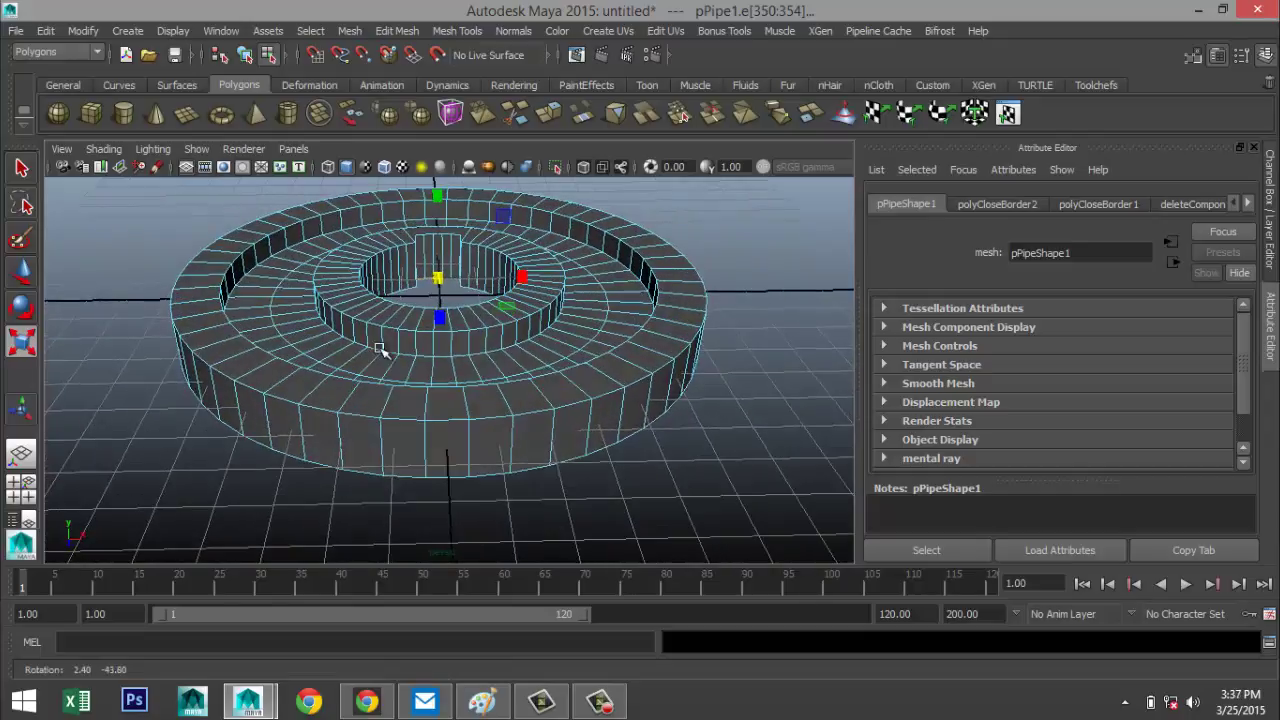
pyautogui.moveTo(448, 443); pyautogui.dragTo(444, 455, button='right')
pyautogui.click(444, 455)
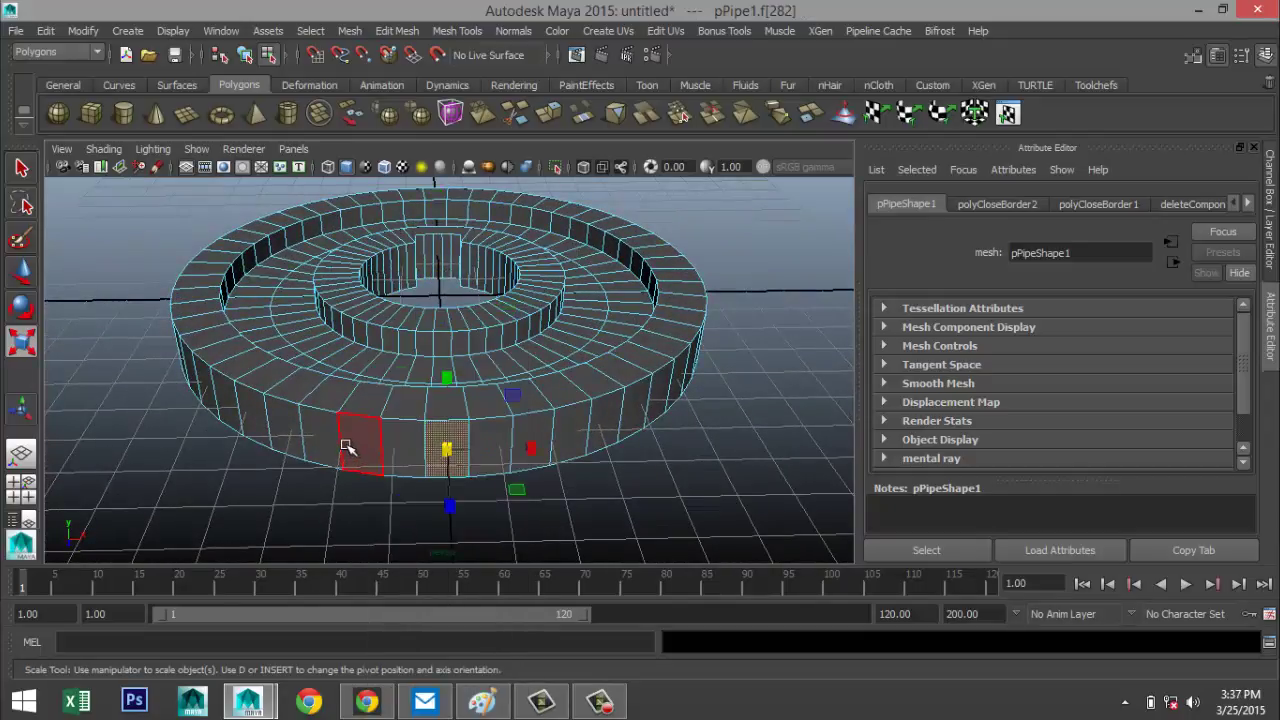
pyautogui.keyDown('shift'); pyautogui.click(356, 443); pyautogui.keyUp('shift')
pyautogui.keyDown('shift'); pyautogui.click(278, 432); pyautogui.keyUp('shift')
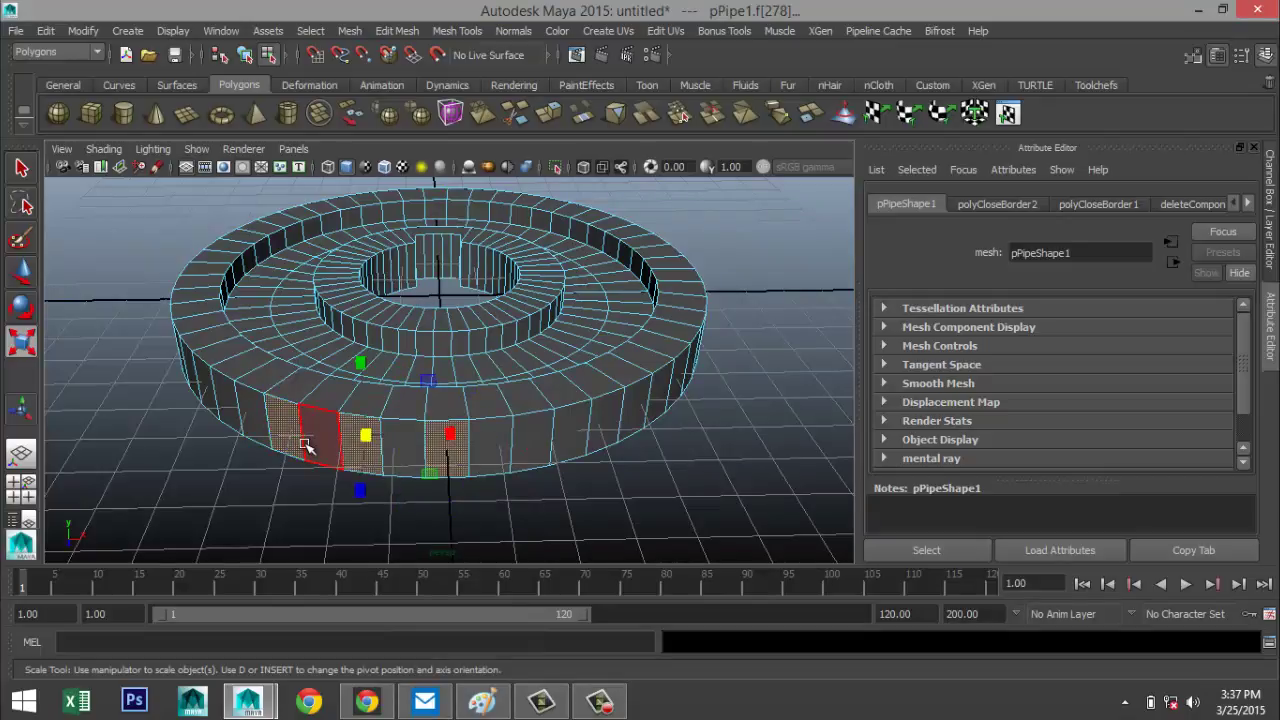
pyautogui.press('XF86AudioRaiseVolume')
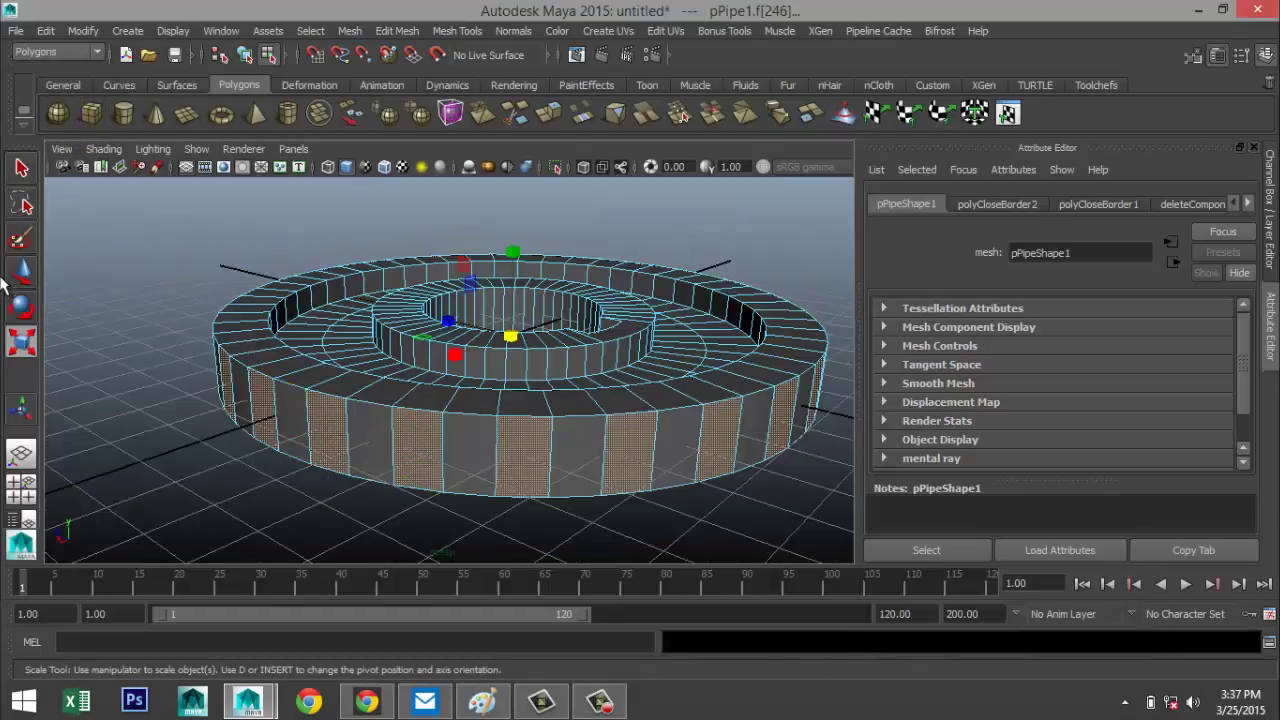
# Extrude the alternating rim faces outward with a thickness of 0.8 to form the gear teeth.
pyautogui.keyDown('alt'); pyautogui.moveTo(600, 345); pyautogui.dragTo(374, 64); pyautogui.keyUp('alt')
pyautogui.click(397, 30)
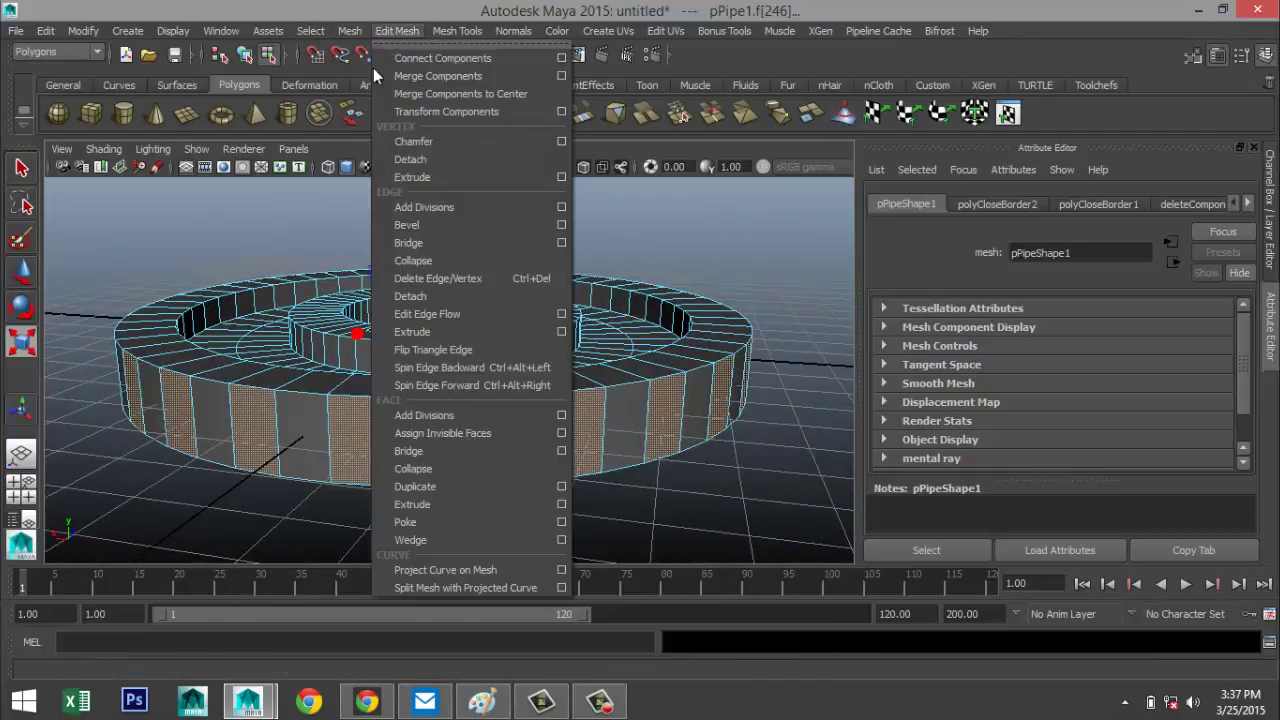
pyautogui.click(467, 503)
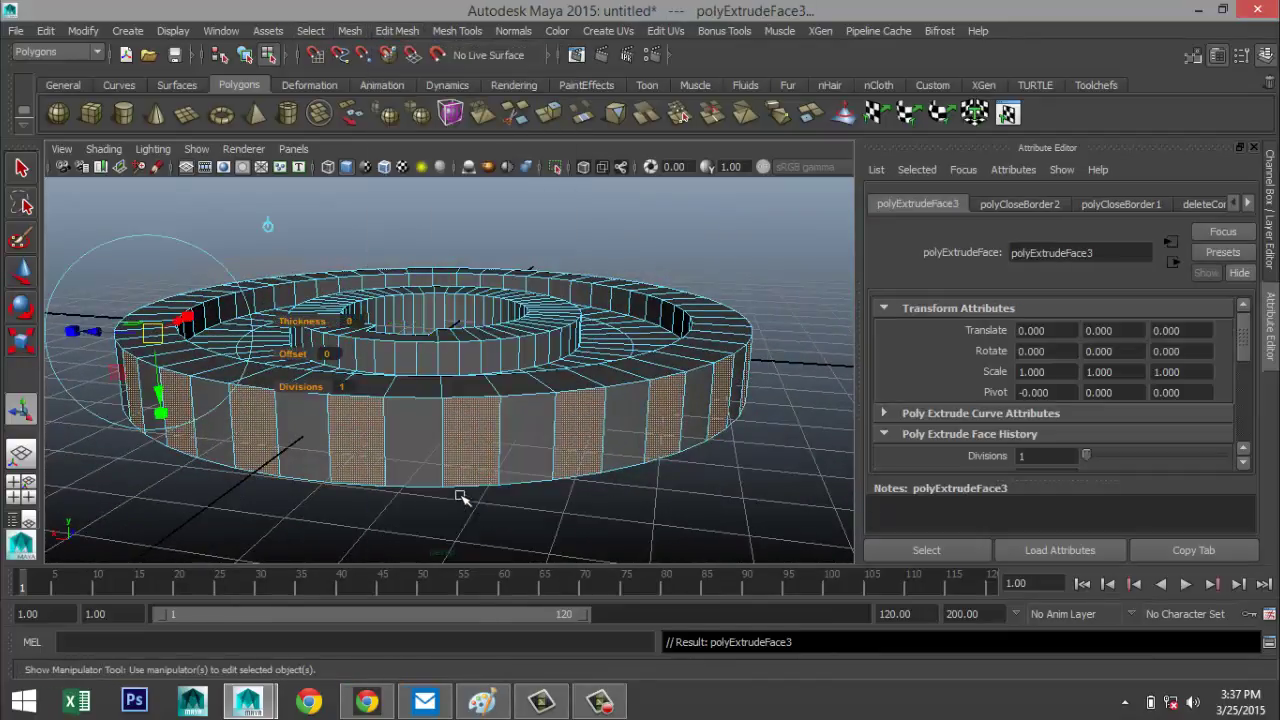
pyautogui.click(356, 320)
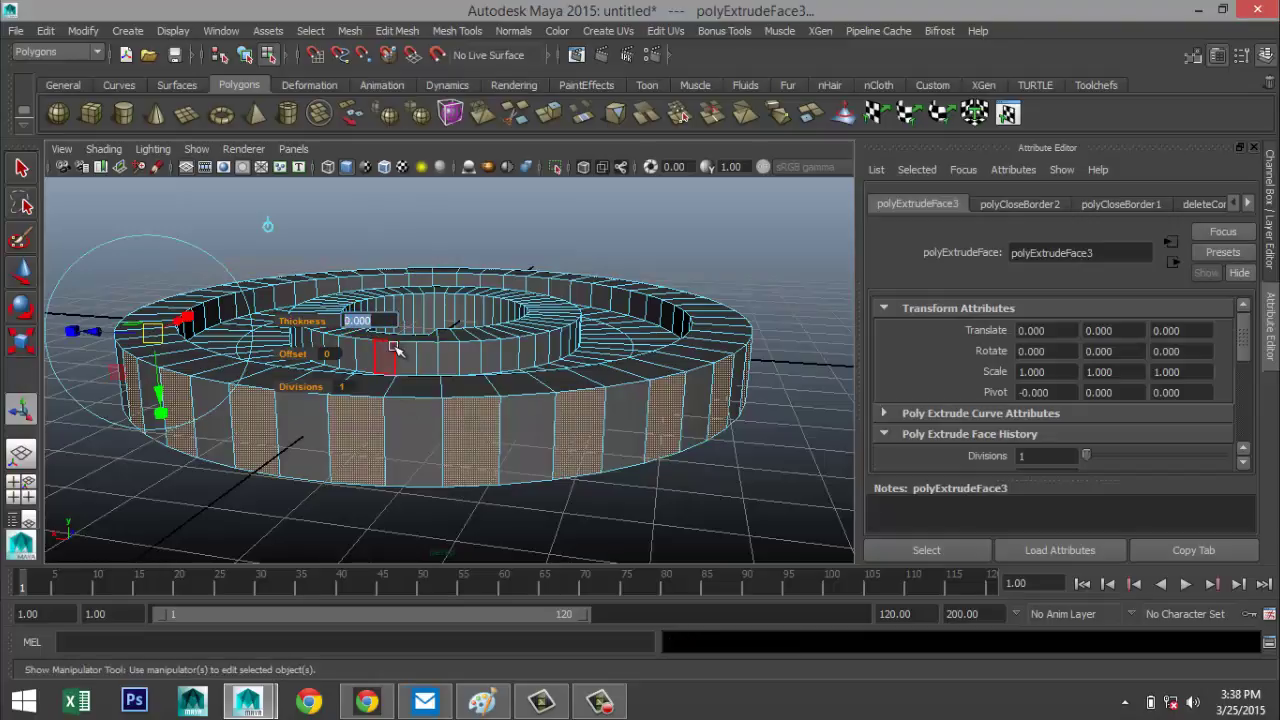
pyautogui.write('0.8')
pyautogui.press('Return')
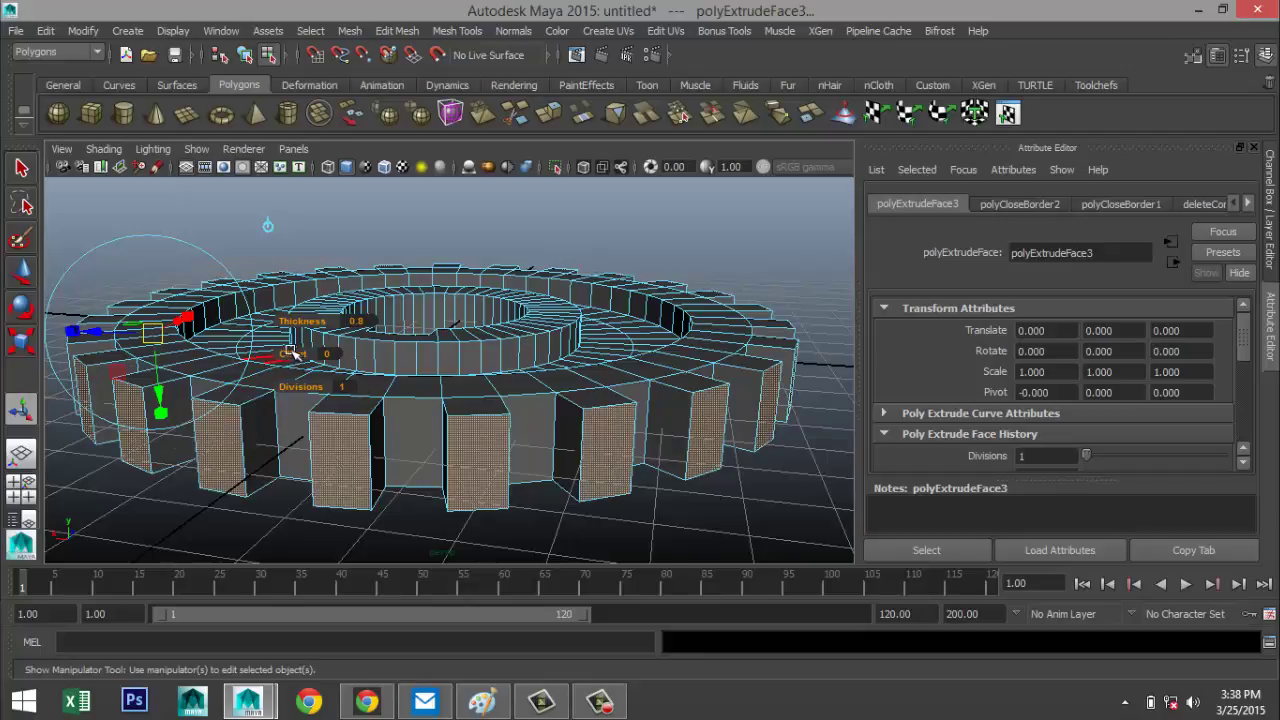
# Taper the teeth with the extrusion offset, trying 0.1 before settling on 0.2, and clear the face selection.
pyautogui.moveTo(292, 353); pyautogui.dragTo(291, 353)
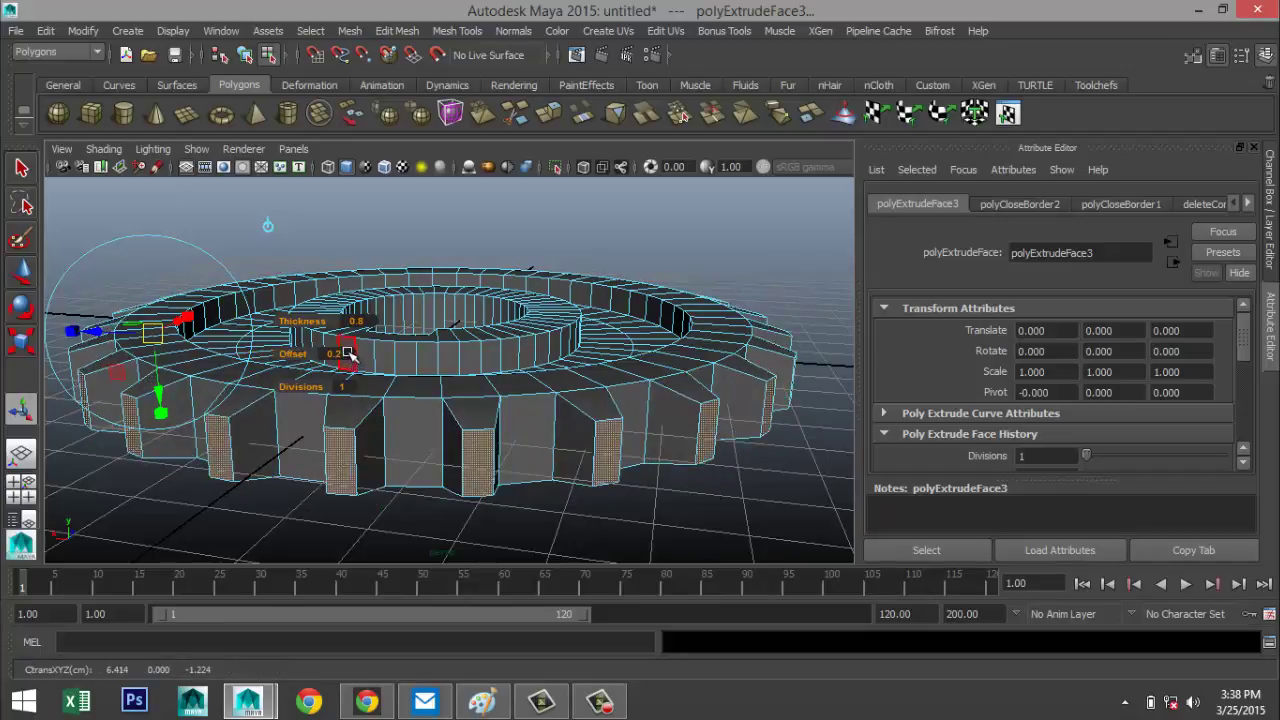
pyautogui.click(338, 354)
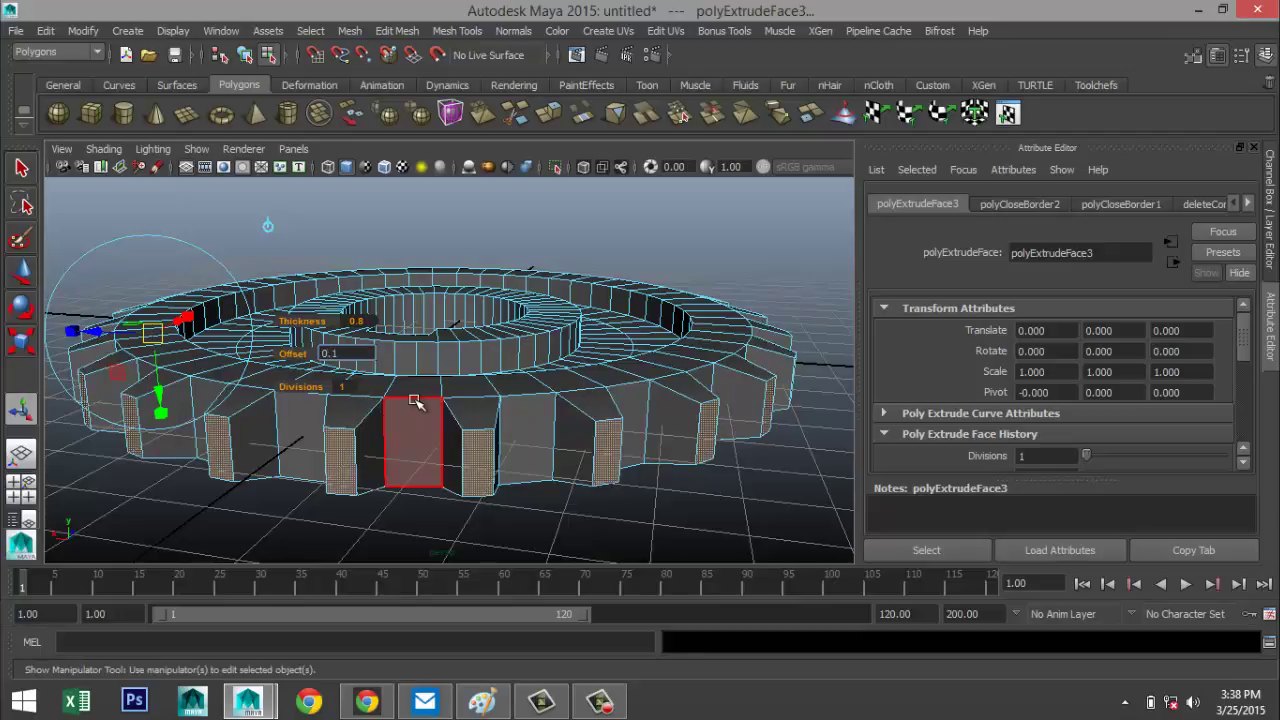
pyautogui.press('Return')
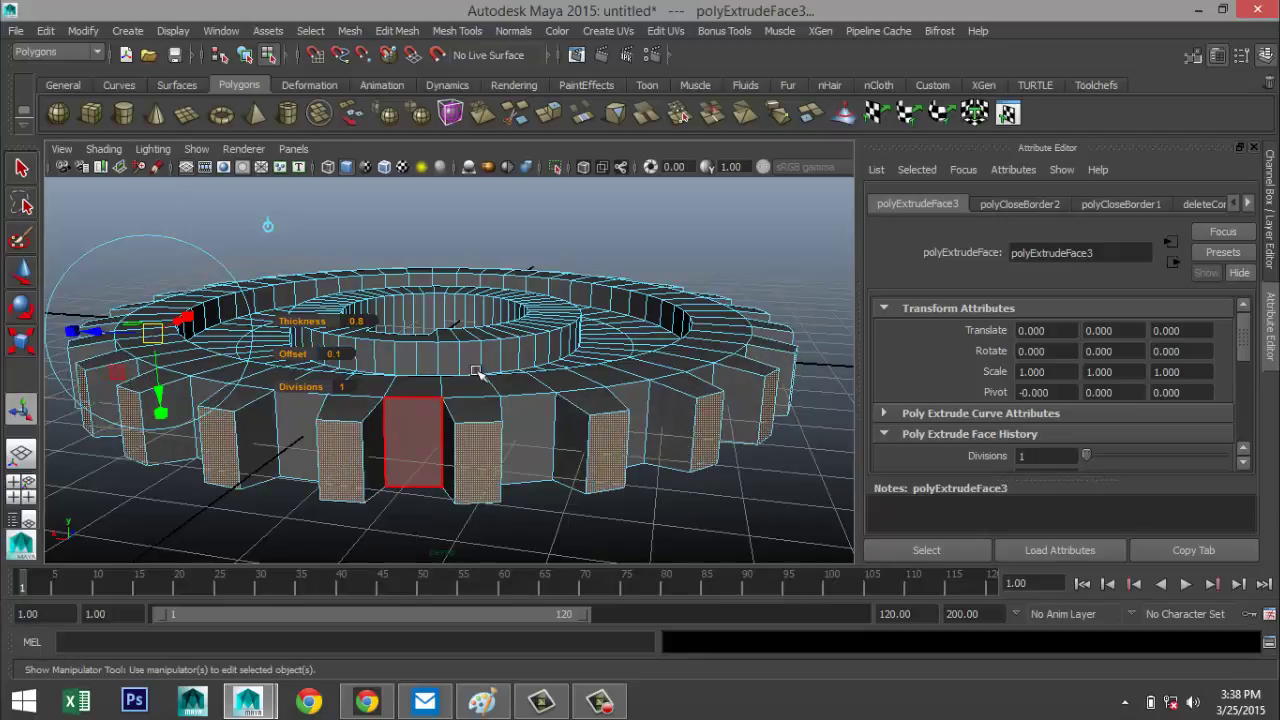
pyautogui.click(338, 354)
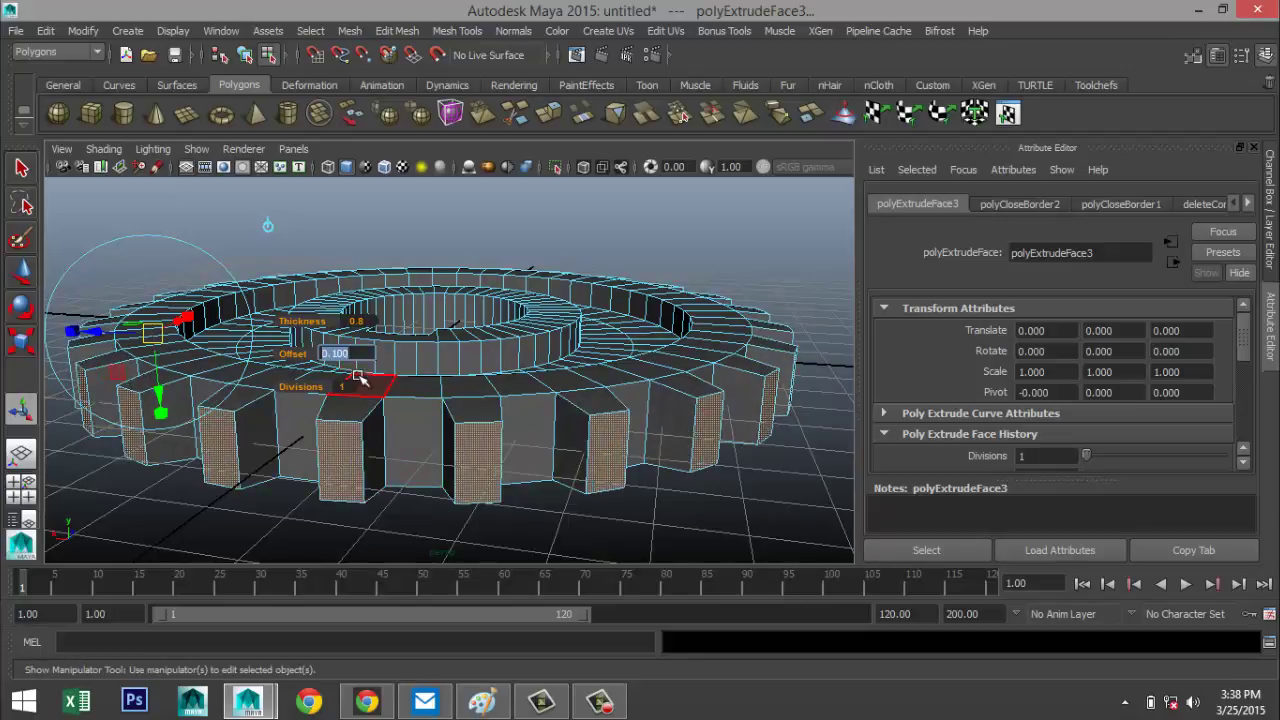
pyautogui.press('Return')
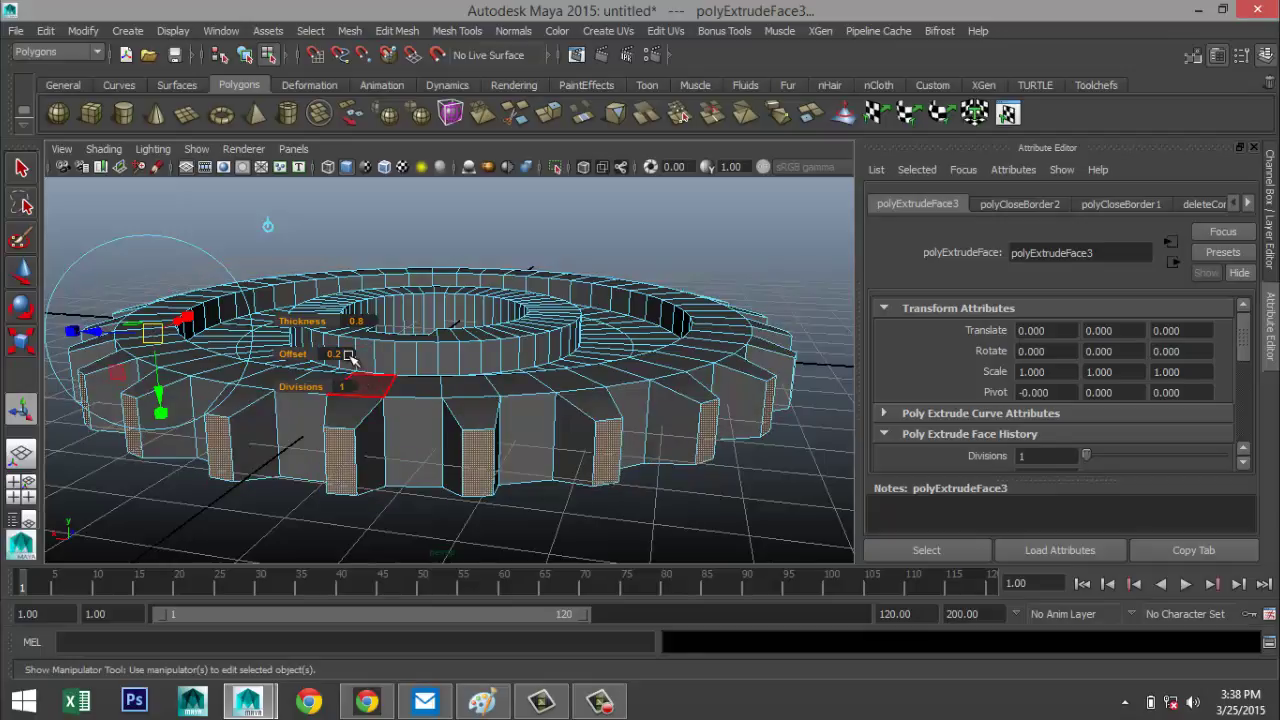
pyautogui.keyDown('alt'); pyautogui.moveTo(420, 385); pyautogui.dragTo(666, 351); pyautogui.keyUp('alt')
pyautogui.click(640, 420)
# Insert two equally spaced edge loops around the outer face ring on the gear's upper side with the Insert Edge Loop Tool.
pyautogui.keyDown('alt'); pyautogui.moveTo(640, 420); pyautogui.dragTo(617, 351); pyautogui.keyUp('alt')
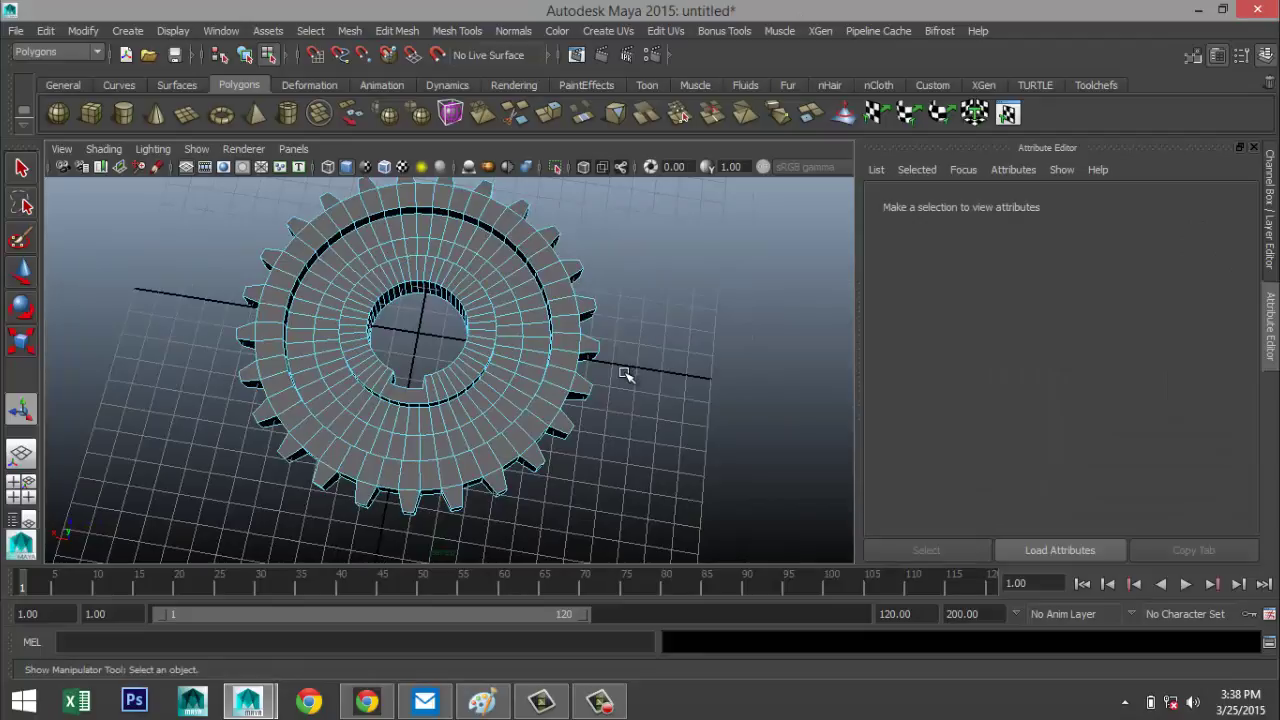
pyautogui.keyDown('alt'); pyautogui.moveTo(625, 374); pyautogui.dragTo(643, 451, button='right'); pyautogui.keyUp('alt')
pyautogui.keyDown('alt'); pyautogui.moveTo(643, 451); pyautogui.dragTo(663, 414, button='middle'); pyautogui.keyUp('alt')
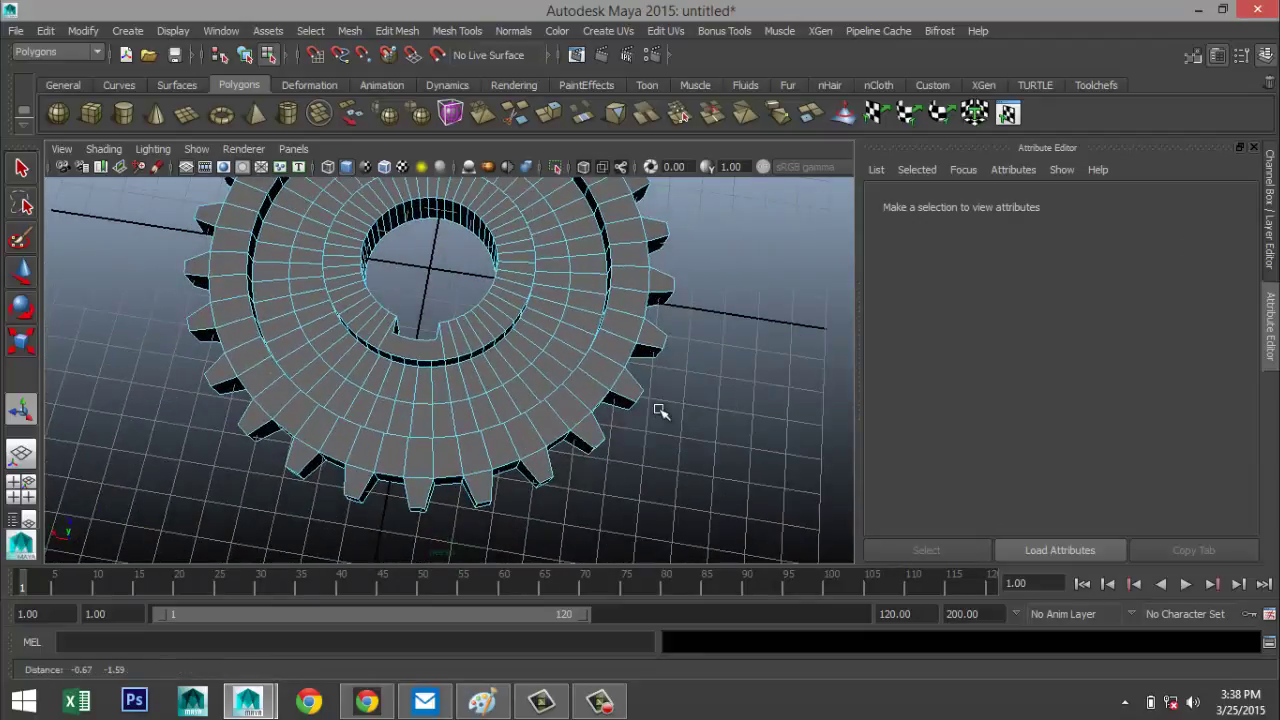
pyautogui.click(408, 31)
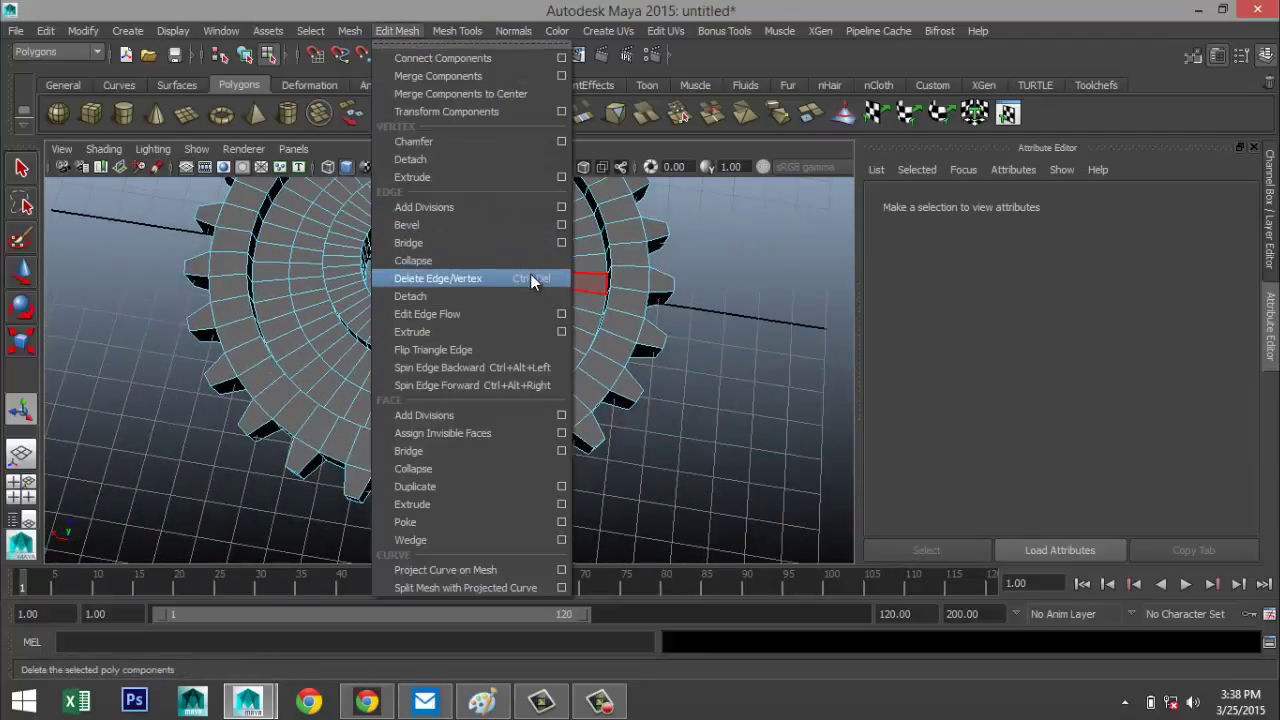
pyautogui.moveTo(457, 31)
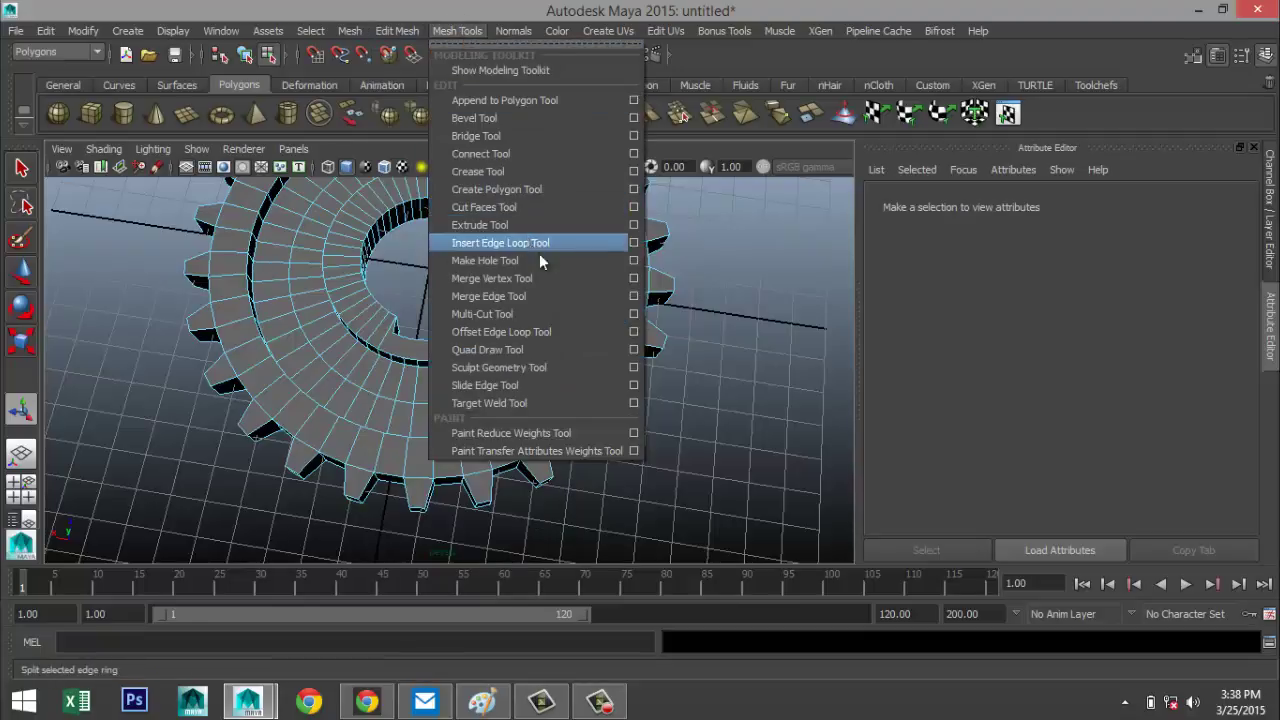
pyautogui.click(634, 243)
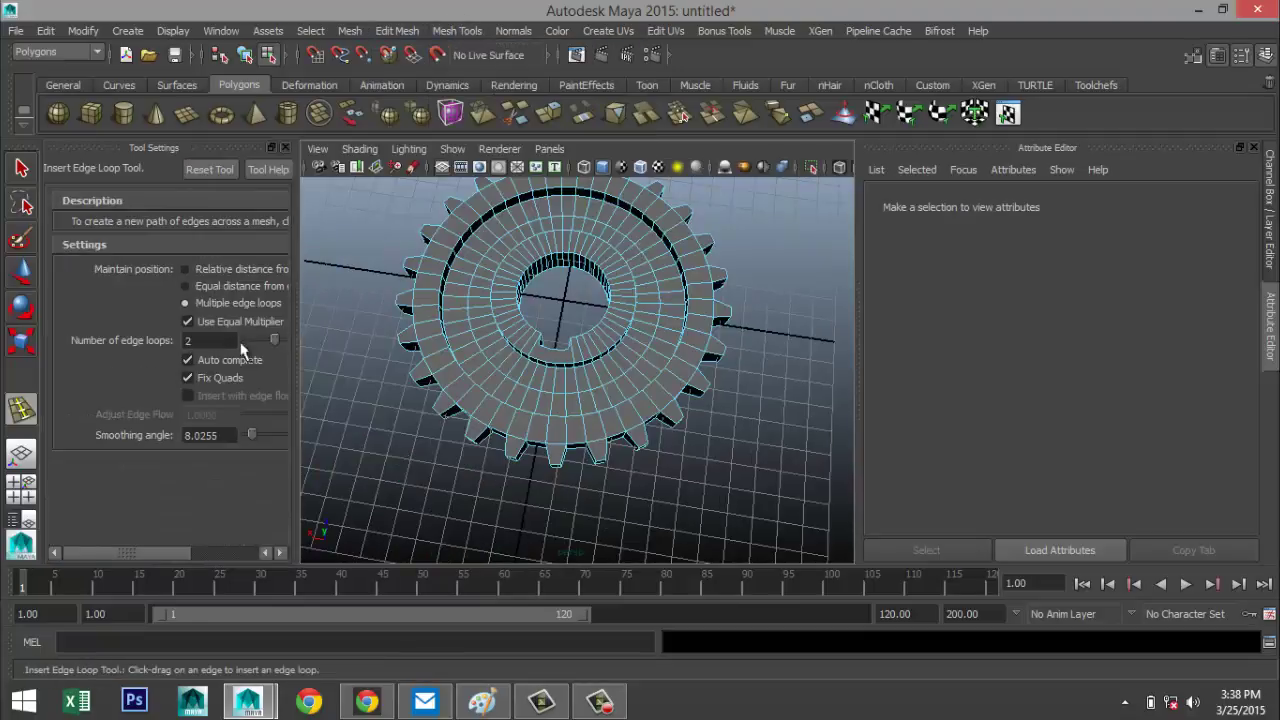
pyautogui.scroll(5, 565, 423)
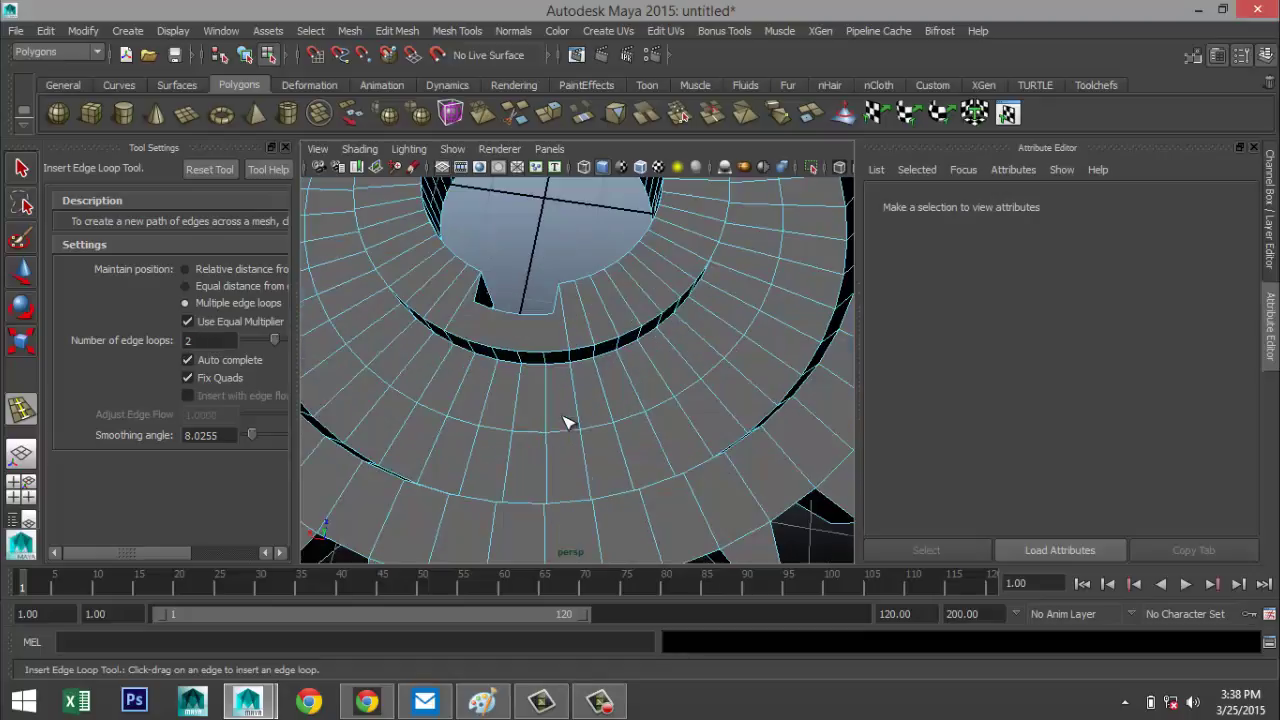
pyautogui.scroll(-5, 545, 441)
pyautogui.keyDown('alt'); pyautogui.moveTo(540, 438); pyautogui.dragTo(569, 437); pyautogui.keyUp('alt')
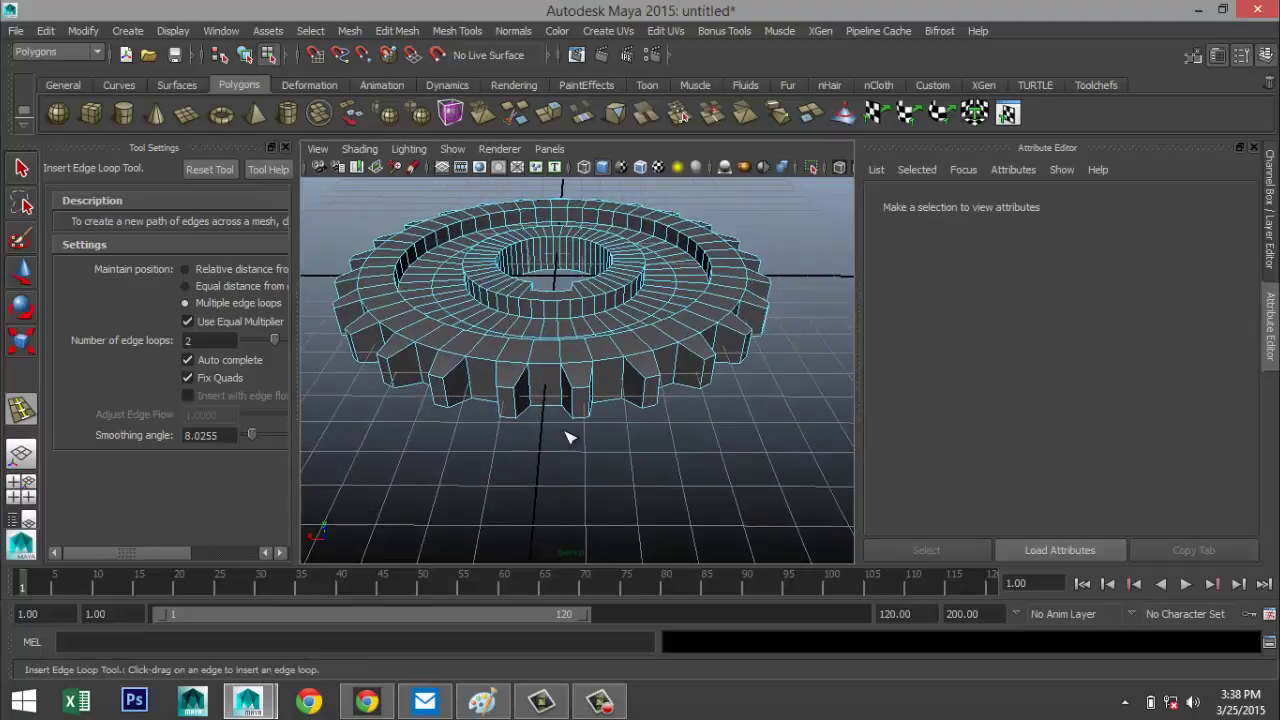
pyautogui.scroll(3, 556, 422)
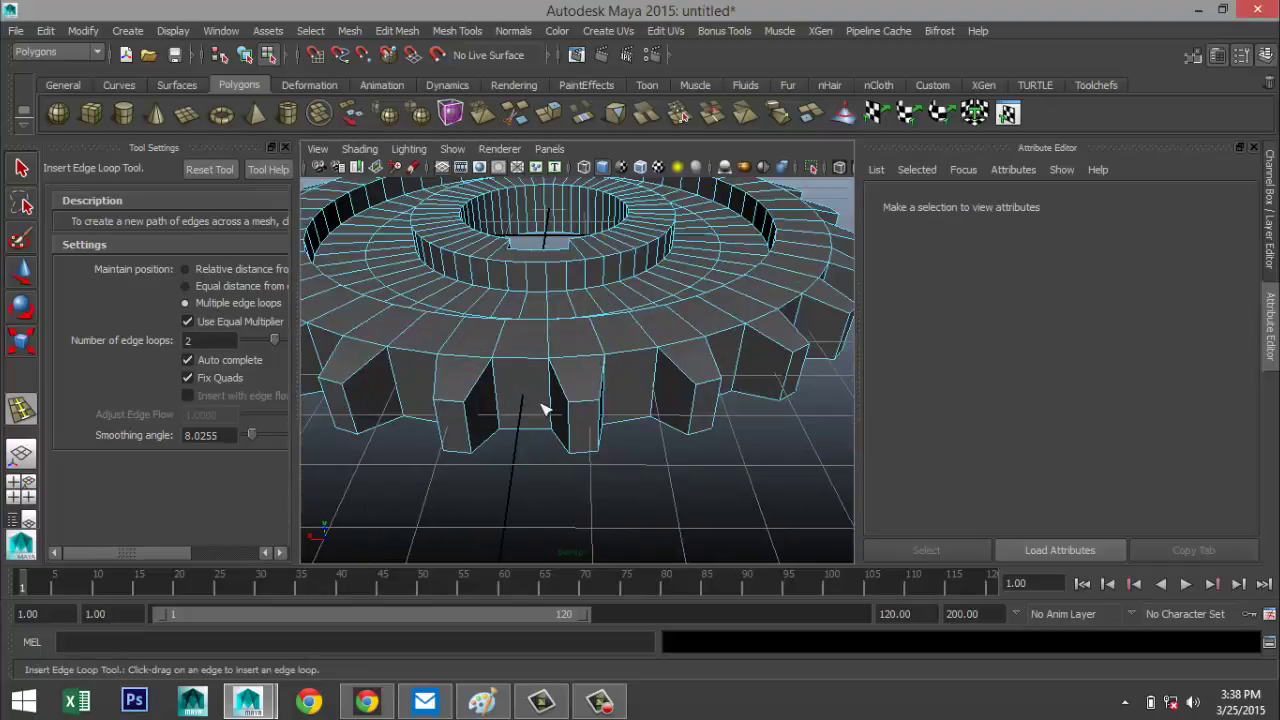
pyautogui.click(503, 347)
# Insert the same pair of edge loops around the outer face ring on the gear's underside and leave the tool.
pyautogui.keyDown('alt'); pyautogui.moveTo(597, 447); pyautogui.dragTo(580, 350); pyautogui.keyUp('alt')
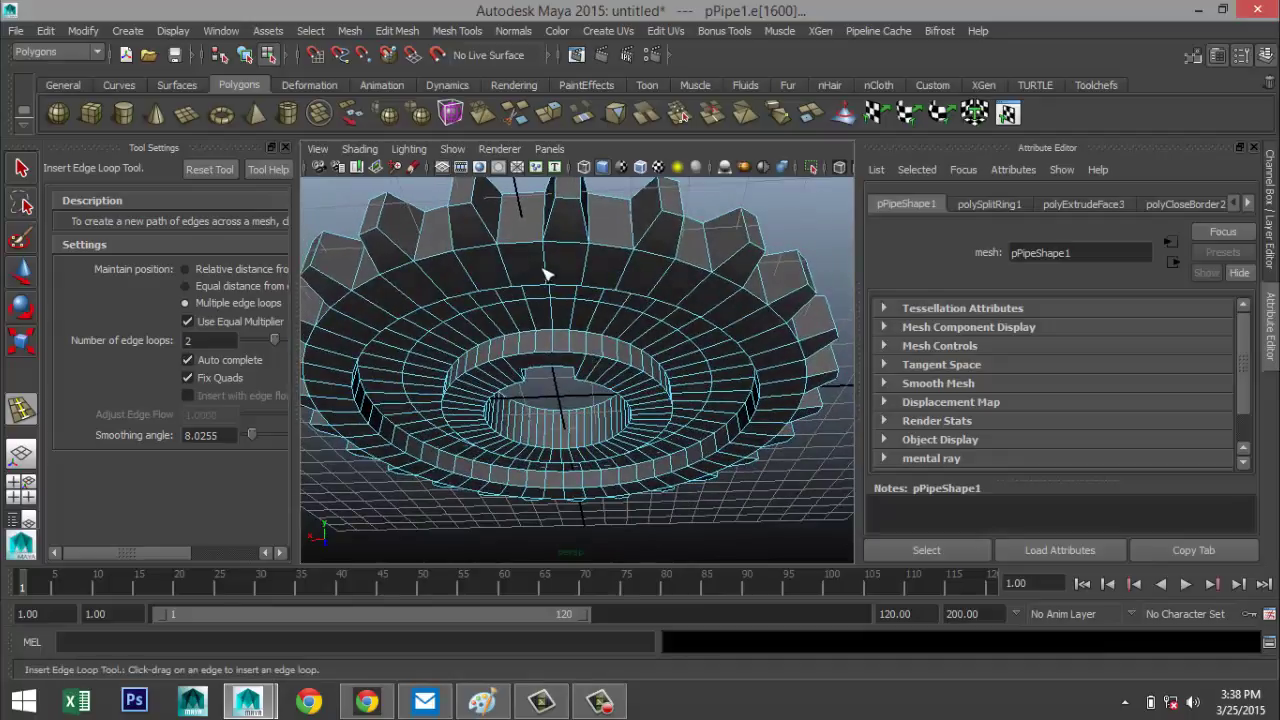
pyautogui.moveTo(546, 272); pyautogui.dragTo(588, 476)
pyautogui.press('q')
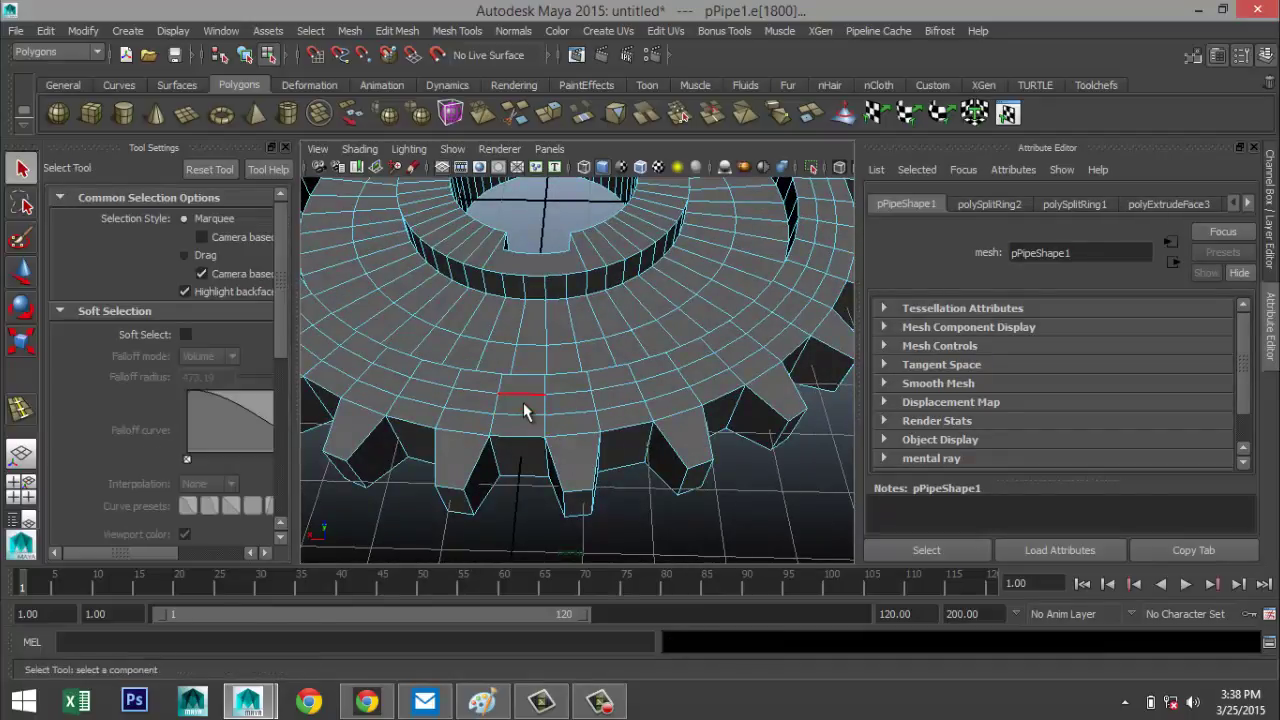
# Extrude the face rings between the new edge loops and scale them inward vertically to form a shallow groove.
pyautogui.moveTo(523, 275); pyautogui.dragTo(541, 341, button='right')
pyautogui.doubleClick(471, 401)
pyautogui.keyDown('alt'); pyautogui.moveTo(573, 423); pyautogui.dragTo(645, 465); pyautogui.keyUp('alt')
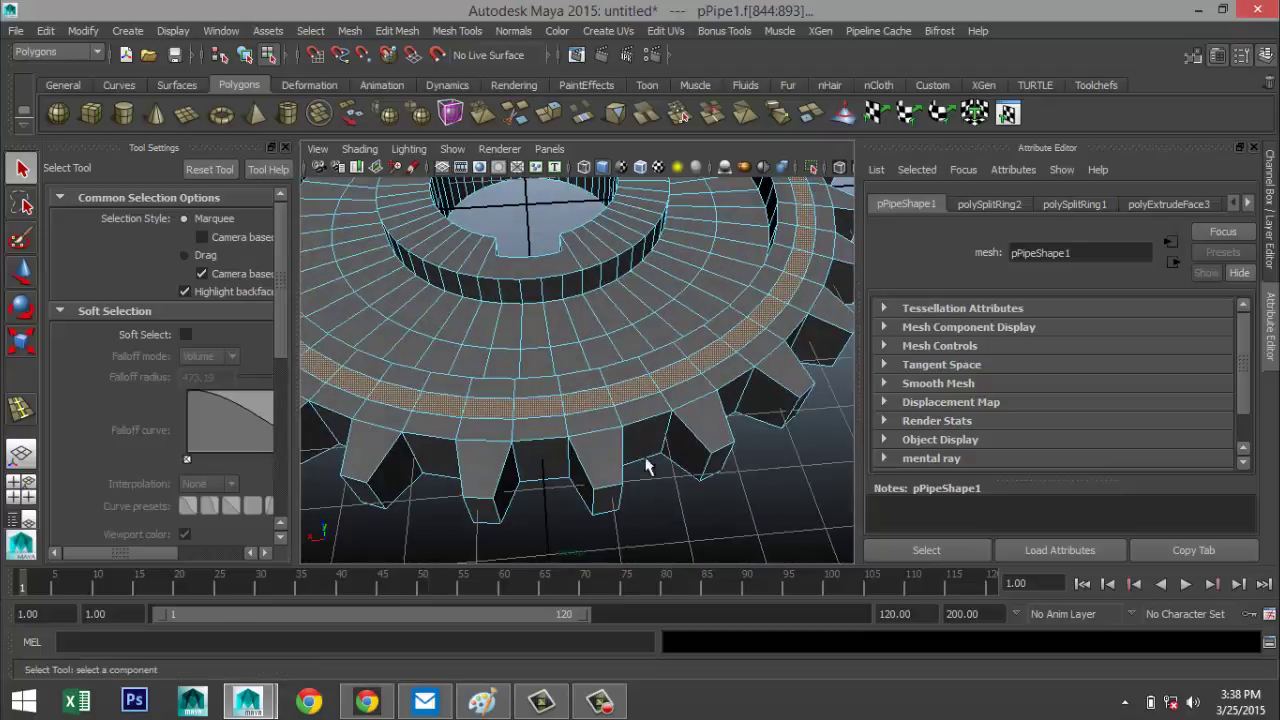
pyautogui.click(390, 32)
pyautogui.click(440, 500)
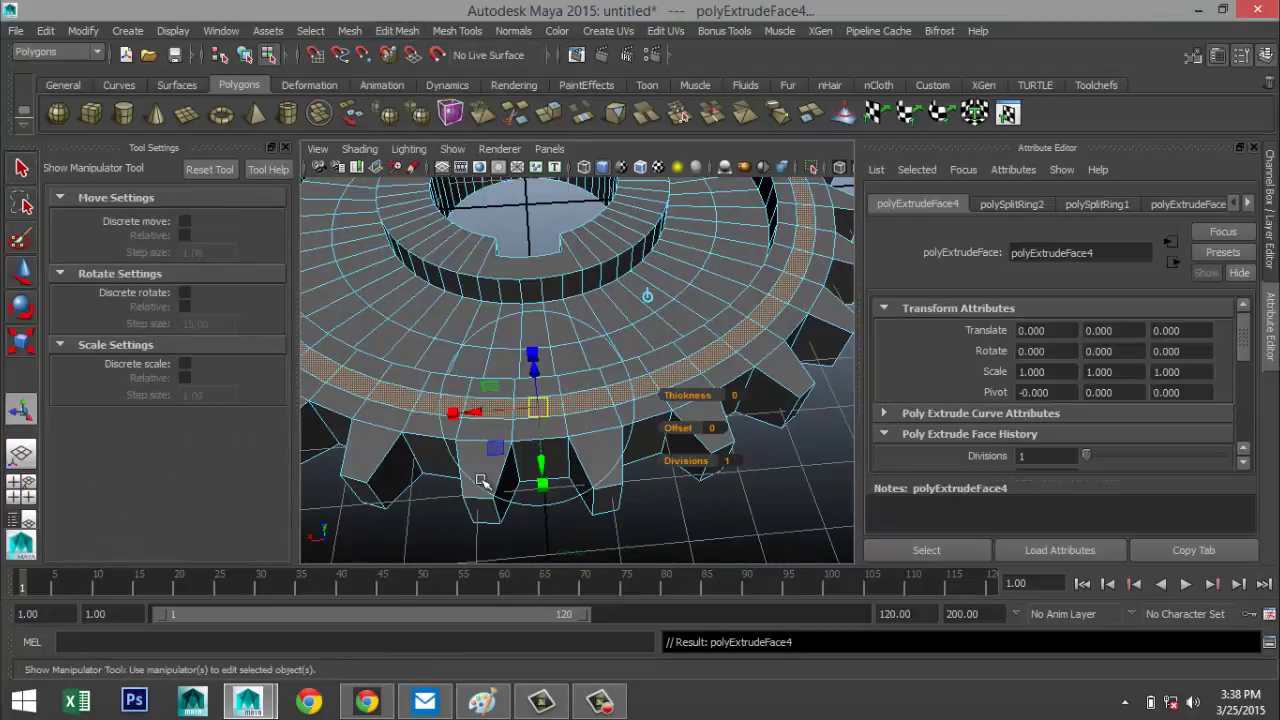
pyautogui.press('r')
pyautogui.keyDown('alt'); pyautogui.moveTo(657, 428); pyautogui.dragTo(595, 341); pyautogui.keyUp('alt')
pyautogui.click(557, 212)
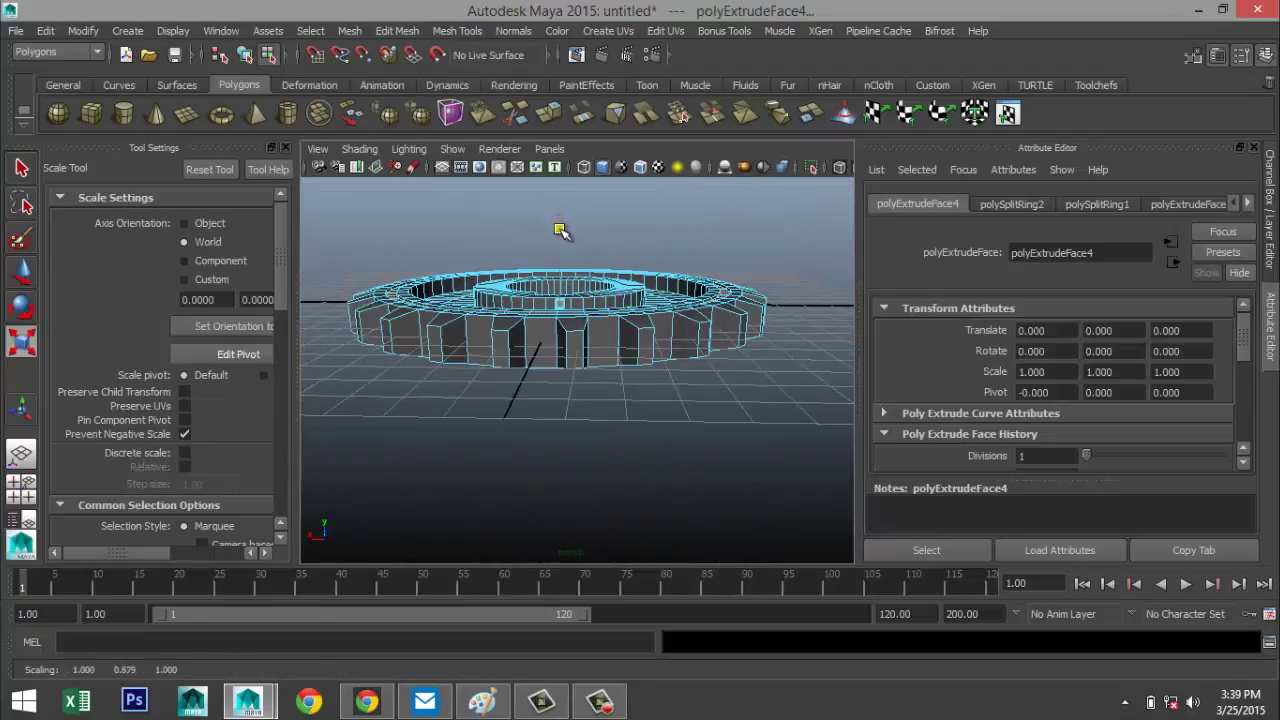
pyautogui.keyDown('alt'); pyautogui.moveTo(560, 340); pyautogui.dragTo(455, 385); pyautogui.keyUp('alt')
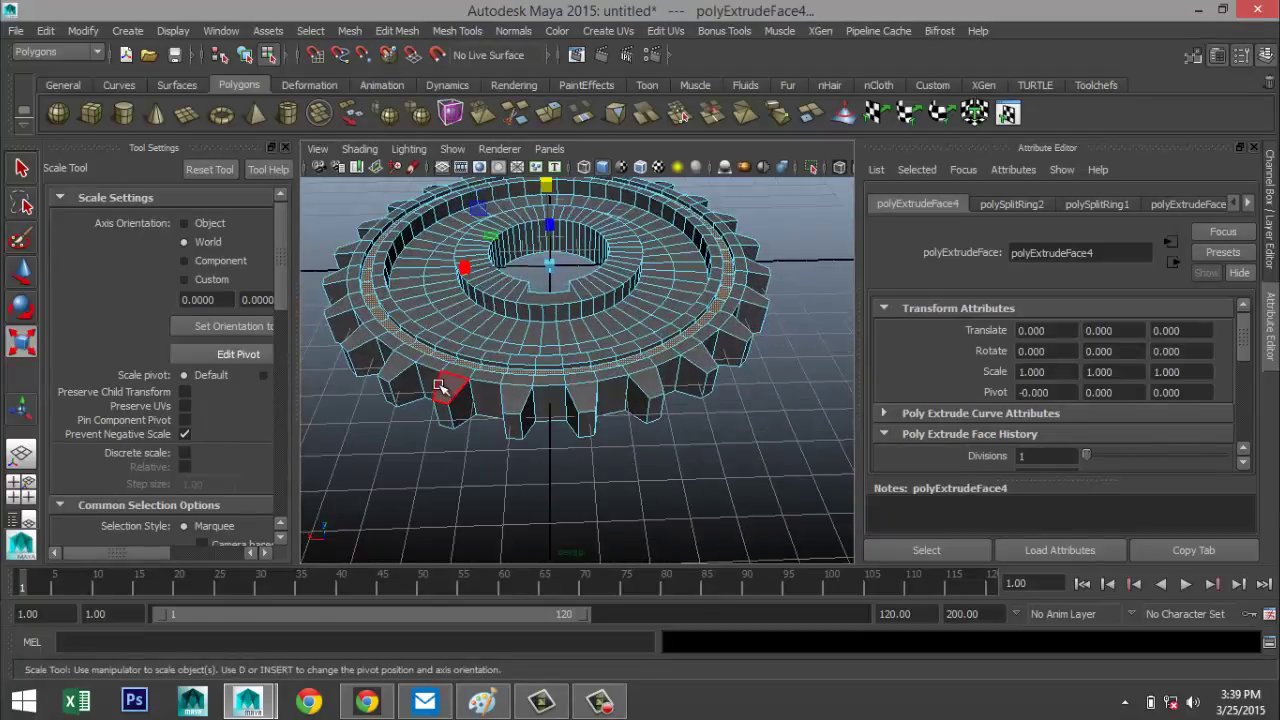
# Clear the face selection on the gear and close the tool settings.
pyautogui.scroll(3, 455, 385)
pyautogui.keyDown('alt'); pyautogui.moveTo(530, 430); pyautogui.dragTo(649, 429); pyautogui.keyUp('alt')
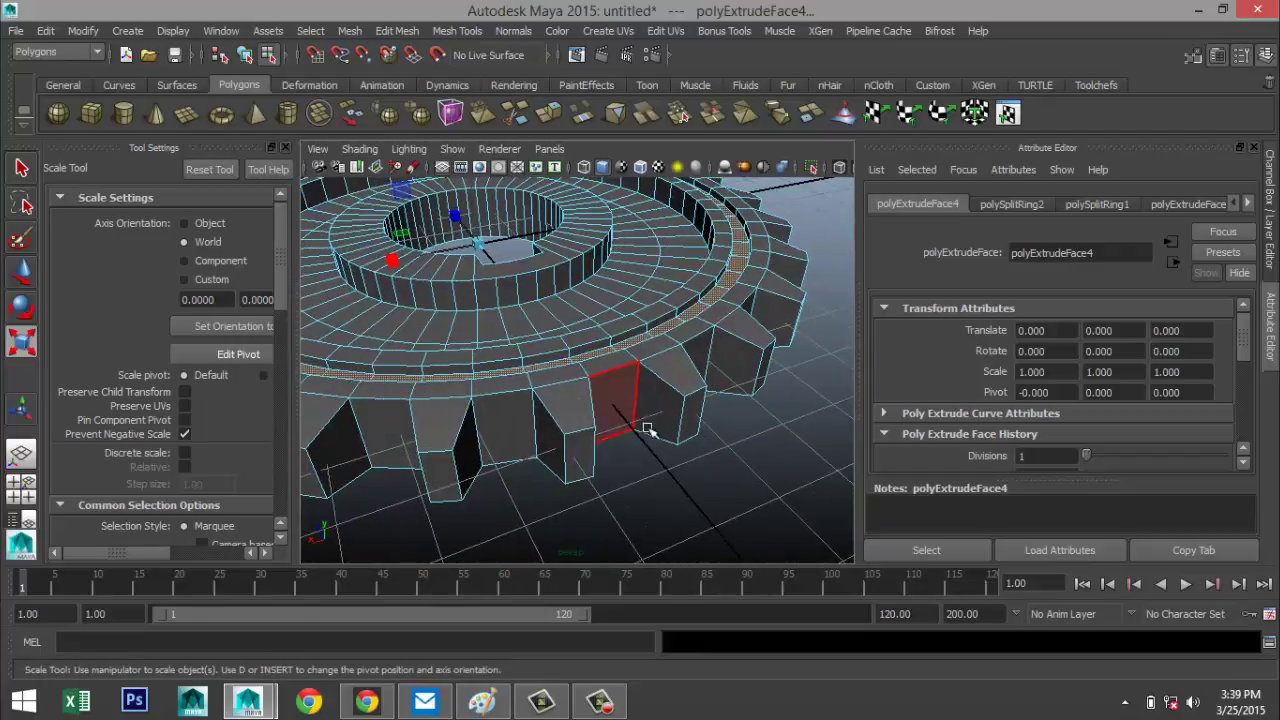
pyautogui.scroll(-5, 677, 471)
pyautogui.click(667, 470)
pyautogui.scroll(5, 665, 469)
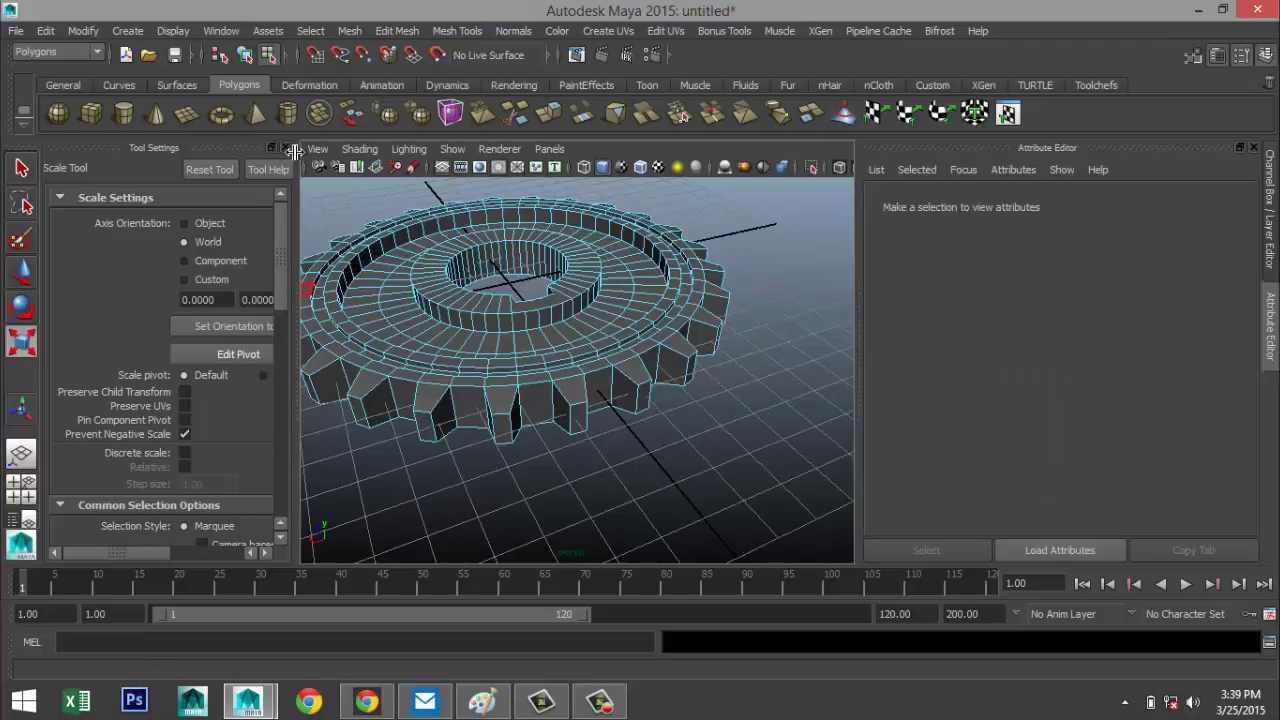
pyautogui.click(285, 148)
pyautogui.scroll(-5, 385, 255)
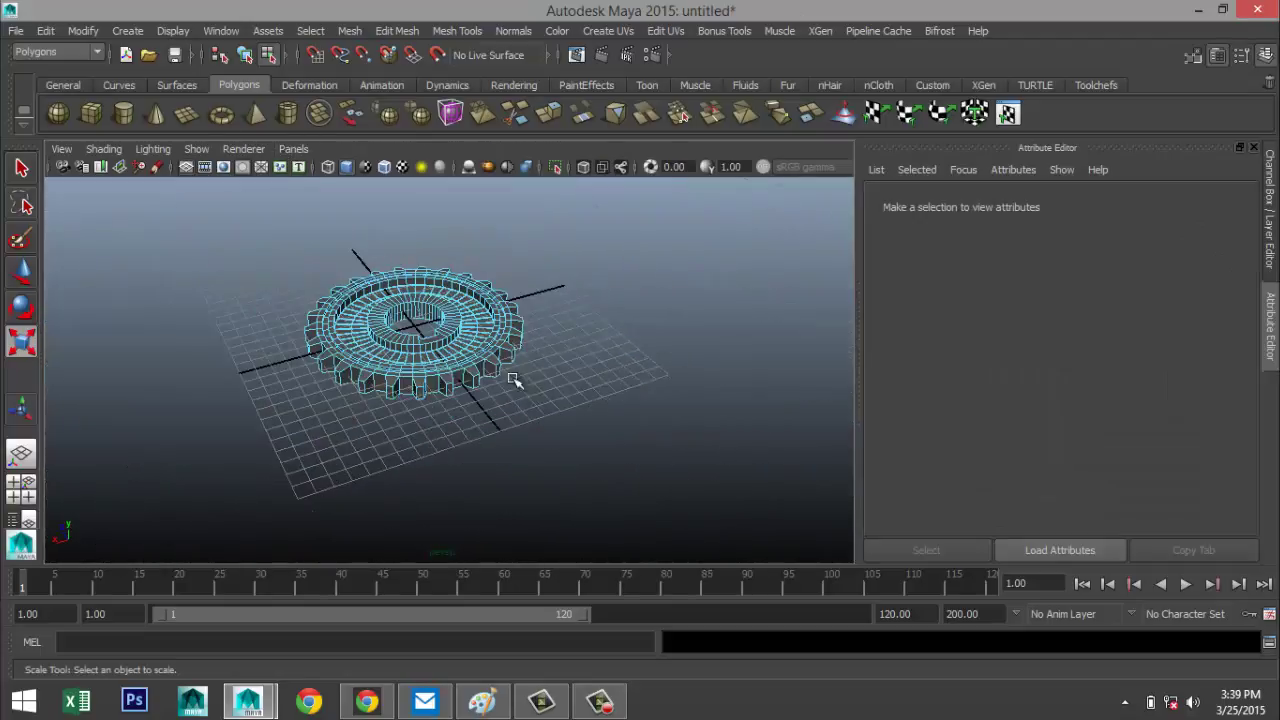
# Return the gear to object mode and rotate it -90 degrees about X so it stands upright.
pyautogui.keyDown('alt'); pyautogui.moveTo(515, 380); pyautogui.dragTo(528, 400); pyautogui.keyUp('alt')
pyautogui.moveTo(463, 300); pyautogui.dragTo(530, 262, button='right')
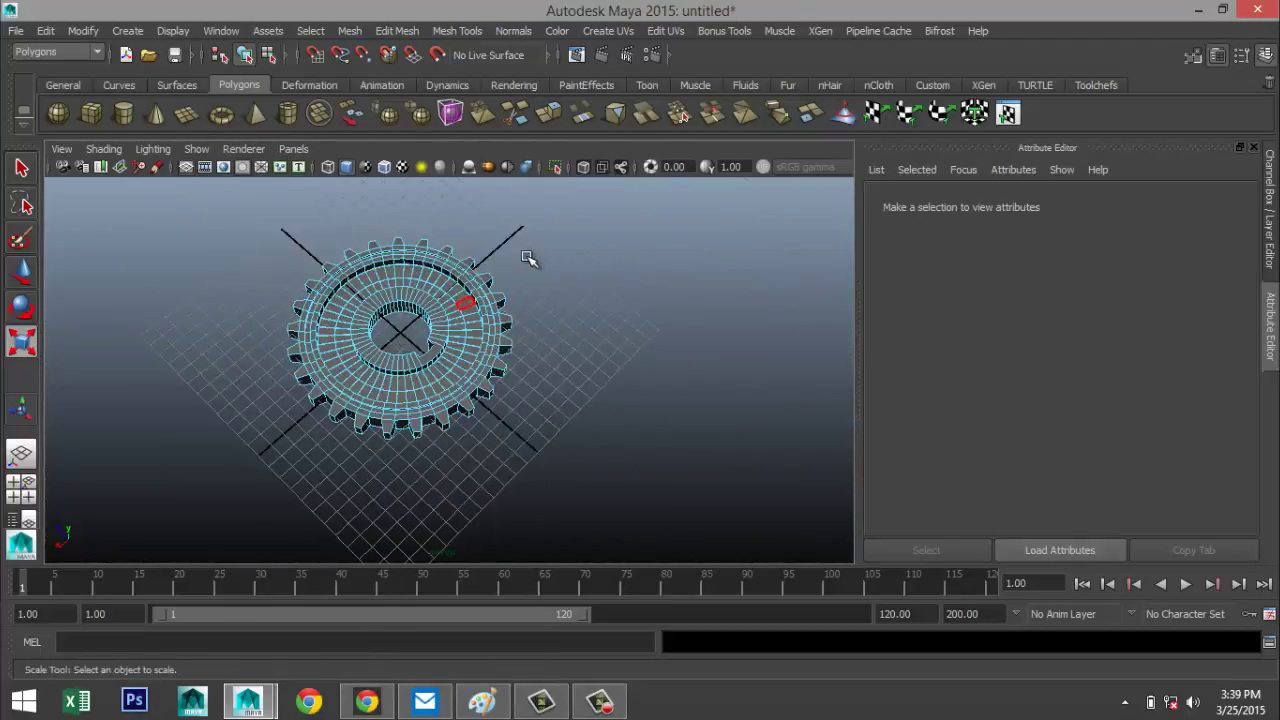
pyautogui.click(478, 309)
pyautogui.press('e')
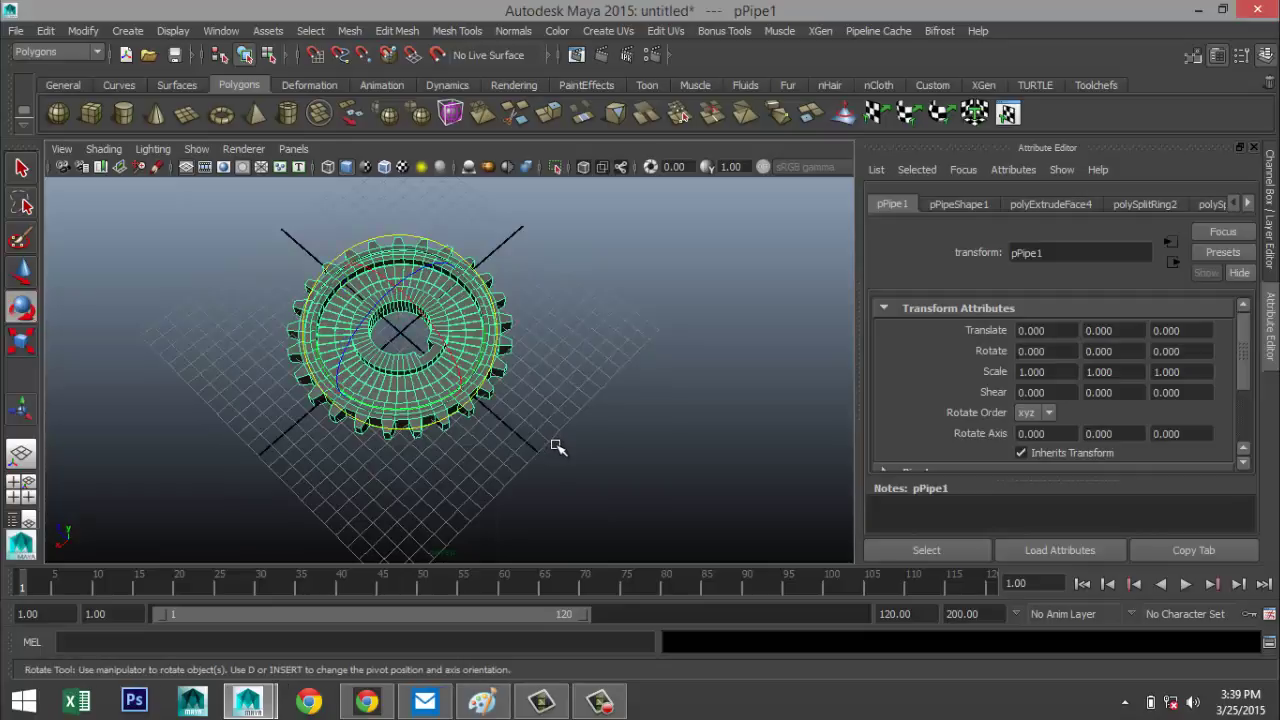
pyautogui.moveTo(422, 322); pyautogui.dragTo(462, 410)
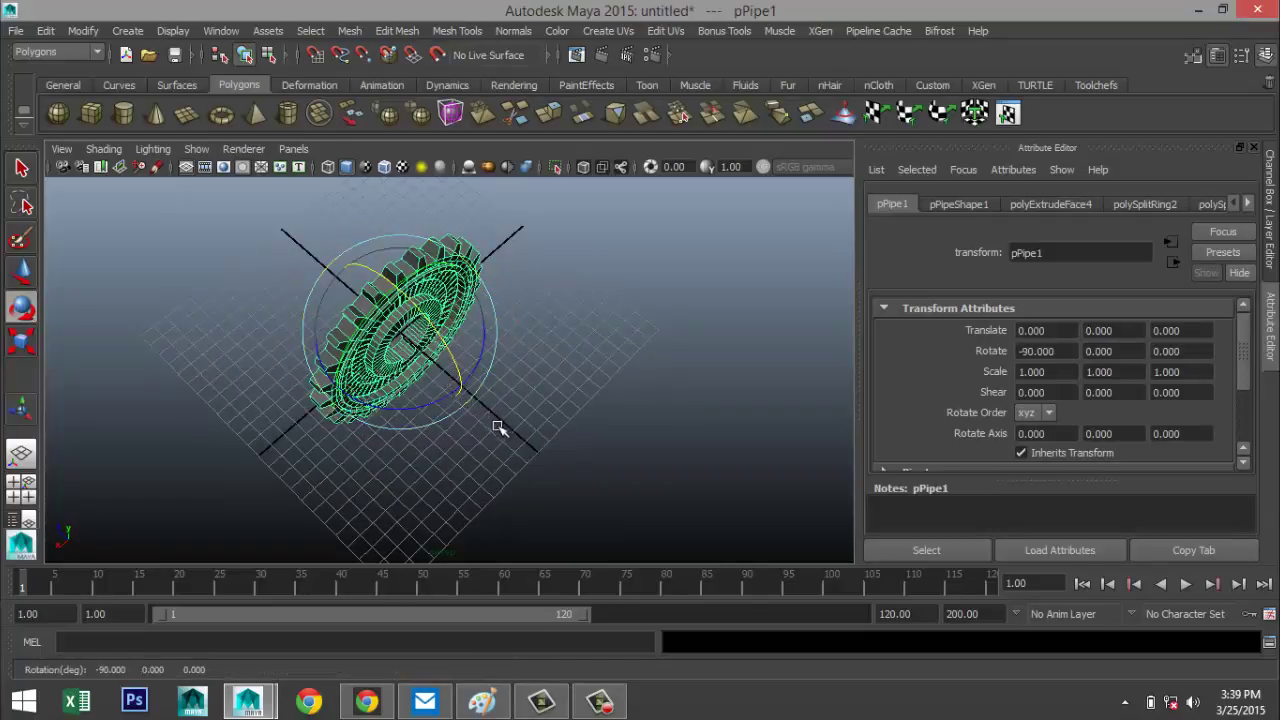
# Create a polygon cylinder beside the gear with a radius of about 1.6 and a height of about 6.1.
pyautogui.keyDown('alt'); pyautogui.moveTo(547, 440); pyautogui.dragTo(517, 400); pyautogui.keyUp('alt')
pyautogui.keyDown('alt'); pyautogui.moveTo(517, 400); pyautogui.dragTo(584, 396, button='right'); pyautogui.keyUp('alt')
pyautogui.keyDown('alt'); pyautogui.moveTo(585, 396); pyautogui.dragTo(574, 434); pyautogui.keyUp('alt')
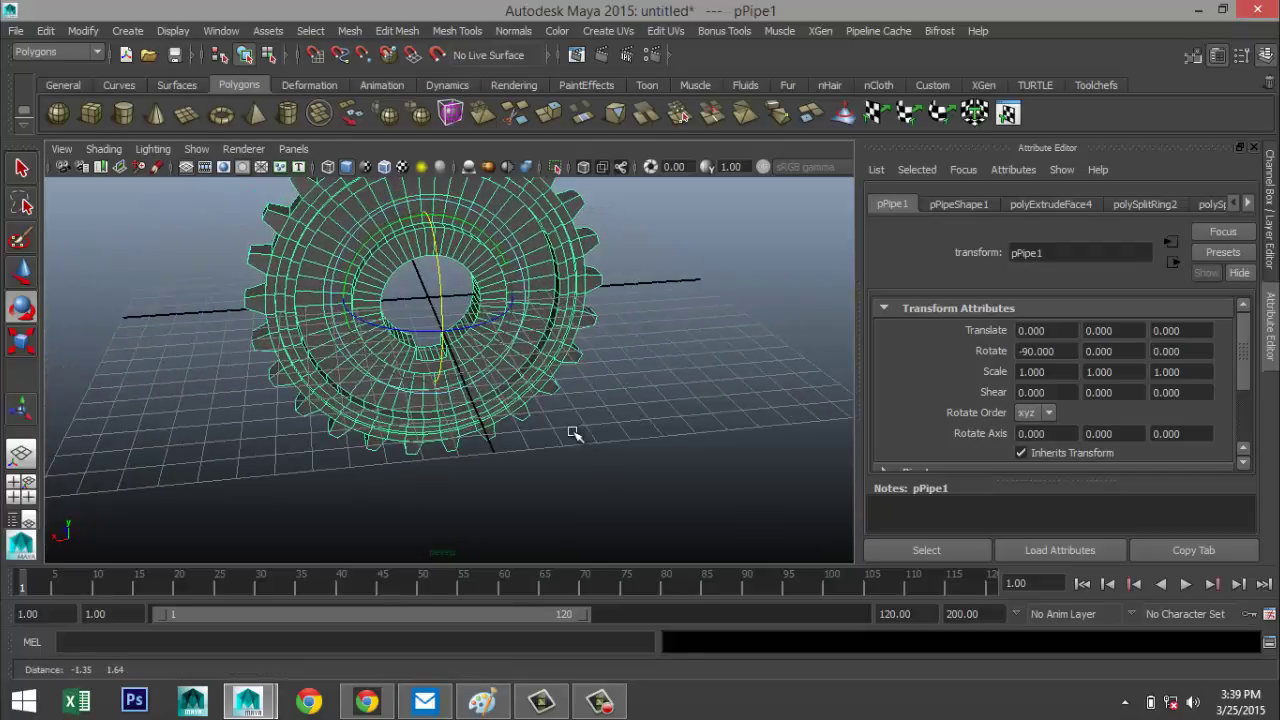
pyautogui.click(123, 113)
pyautogui.moveTo(686, 432); pyautogui.dragTo(723, 252)
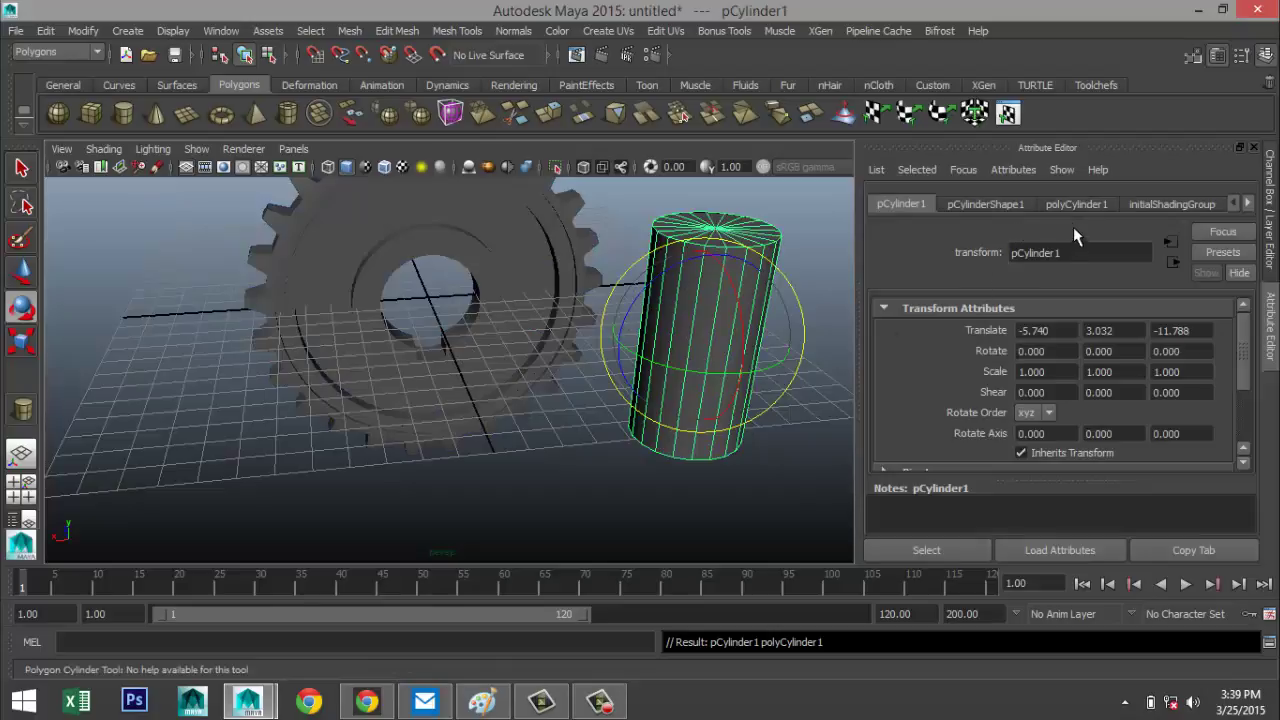
# Set the cylinder's axis subdivisions to 40.
pyautogui.click(1073, 204)
pyautogui.click(1048, 379)
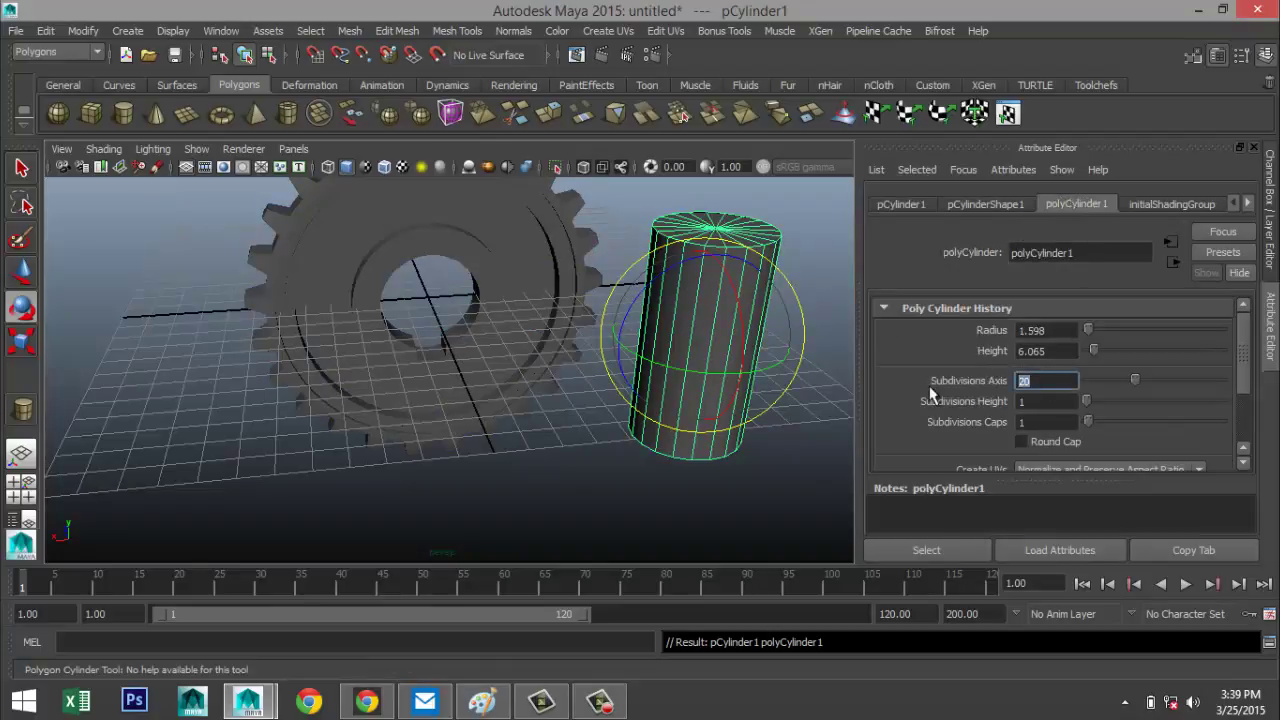
pyautogui.write('40')
pyautogui.press('Return')
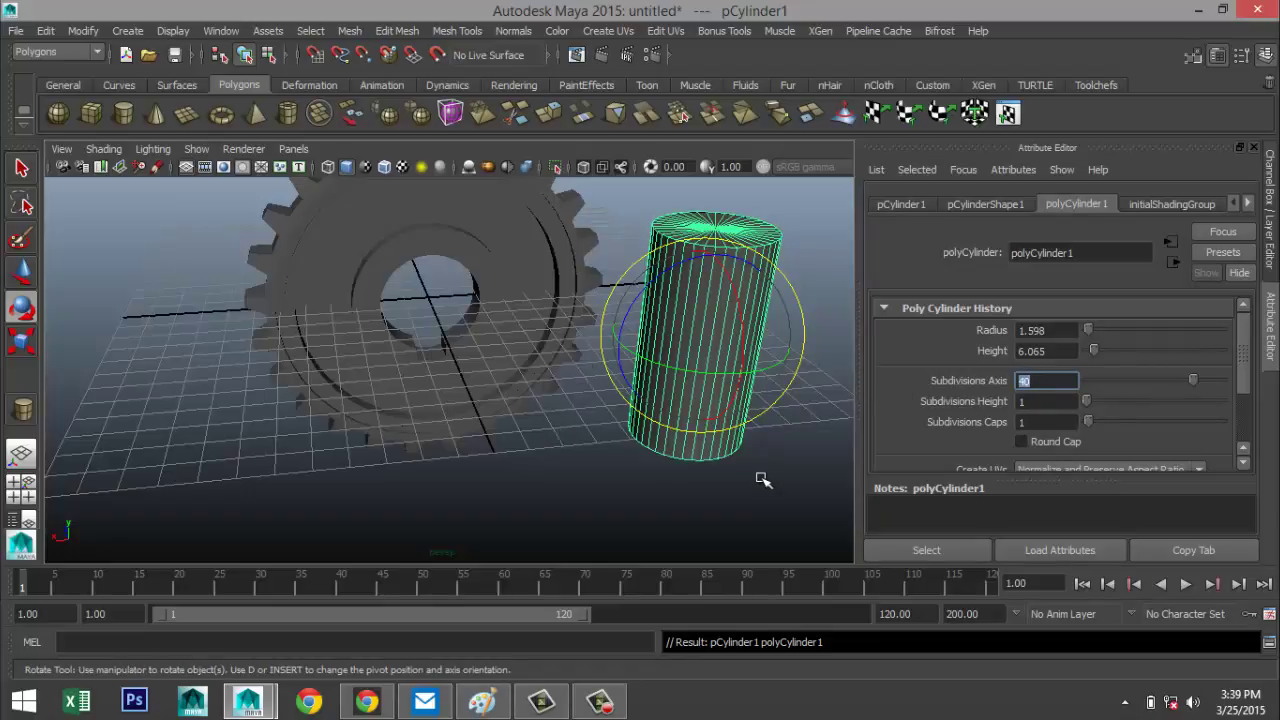
# Lay the cylinder on its side by rotating it about X and set that rotation to exactly -90.
pyautogui.moveTo(734, 286); pyautogui.dragTo(762, 414)
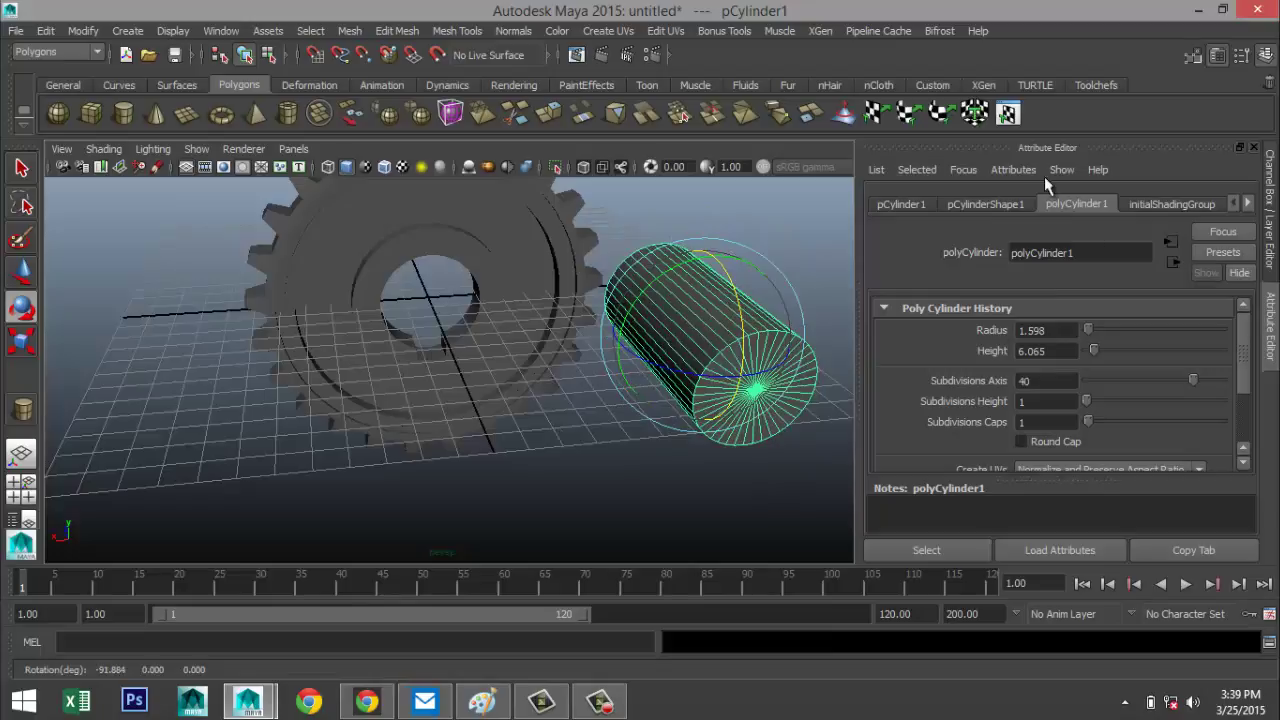
pyautogui.click(903, 204)
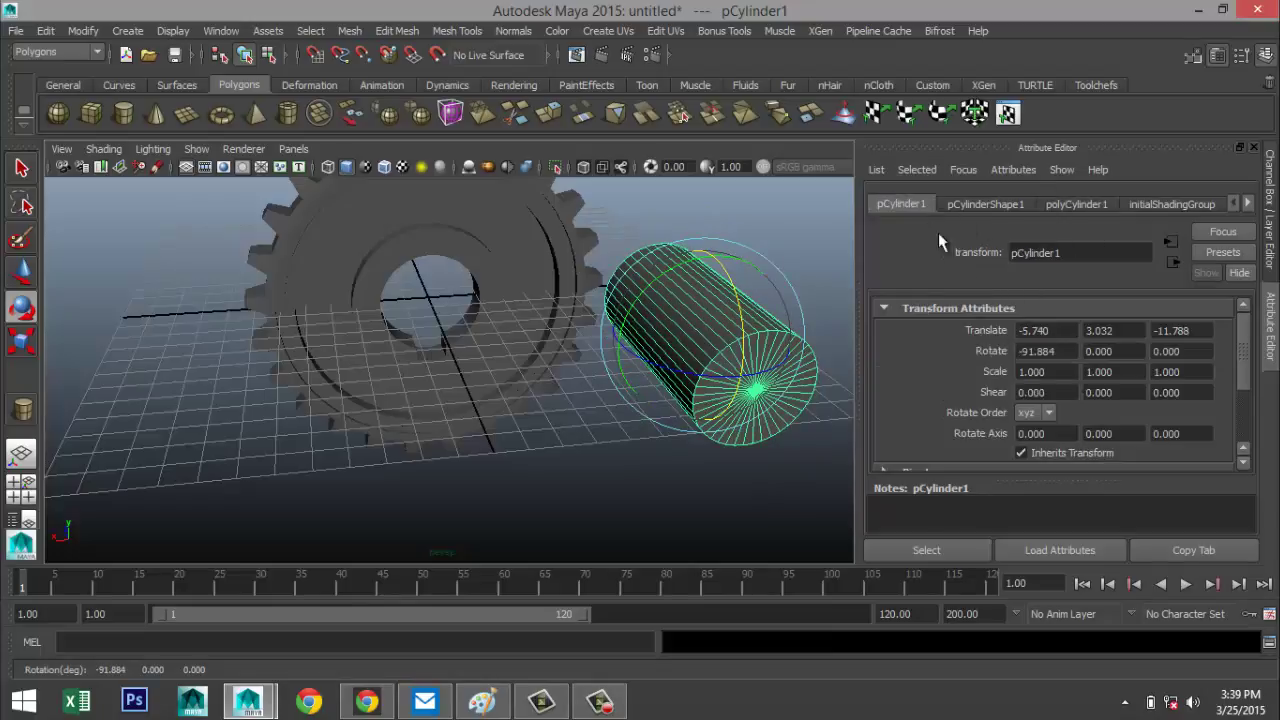
pyautogui.click(1071, 351)
pyautogui.write('-90')
pyautogui.press('Return')
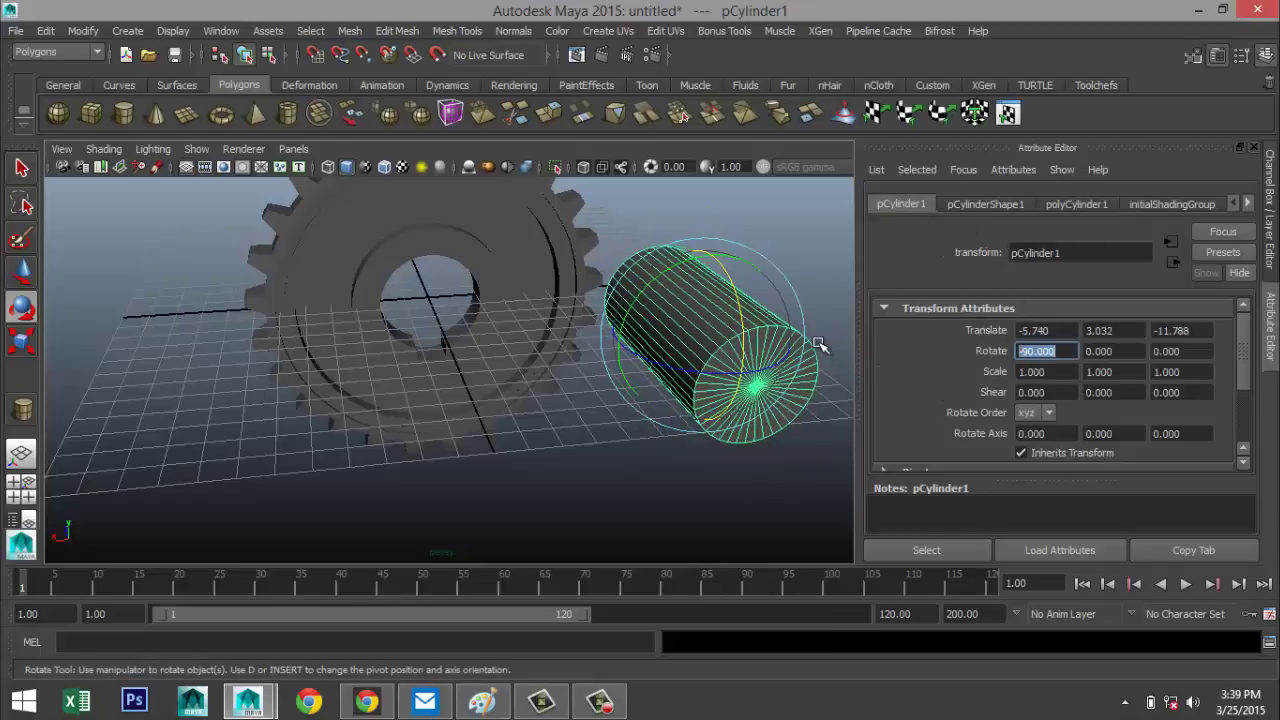
# In a wireframe front view, move the cylinder into the gear's centre hole and snap it to the grid origin at X 0, Y 0.
pyautogui.click(21, 486)
pyautogui.press('space')
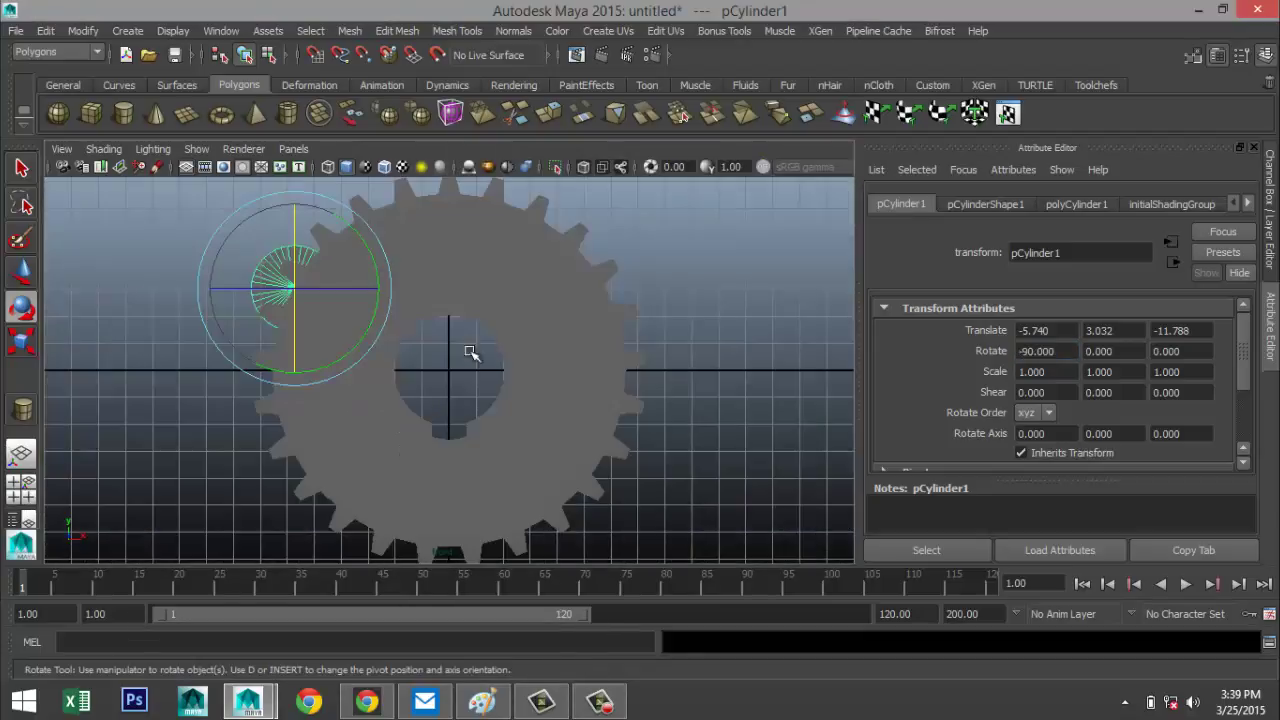
pyautogui.press('4')
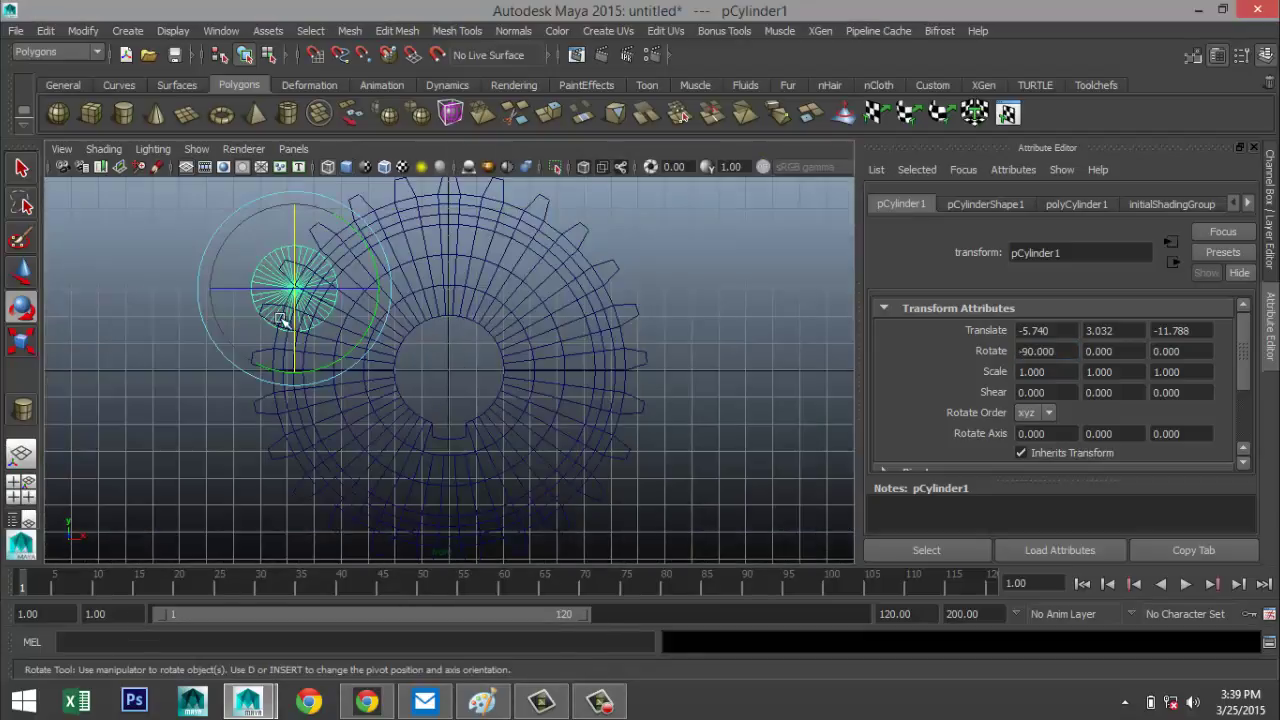
pyautogui.press('w')
pyautogui.moveTo(295, 290); pyautogui.dragTo(446, 370)
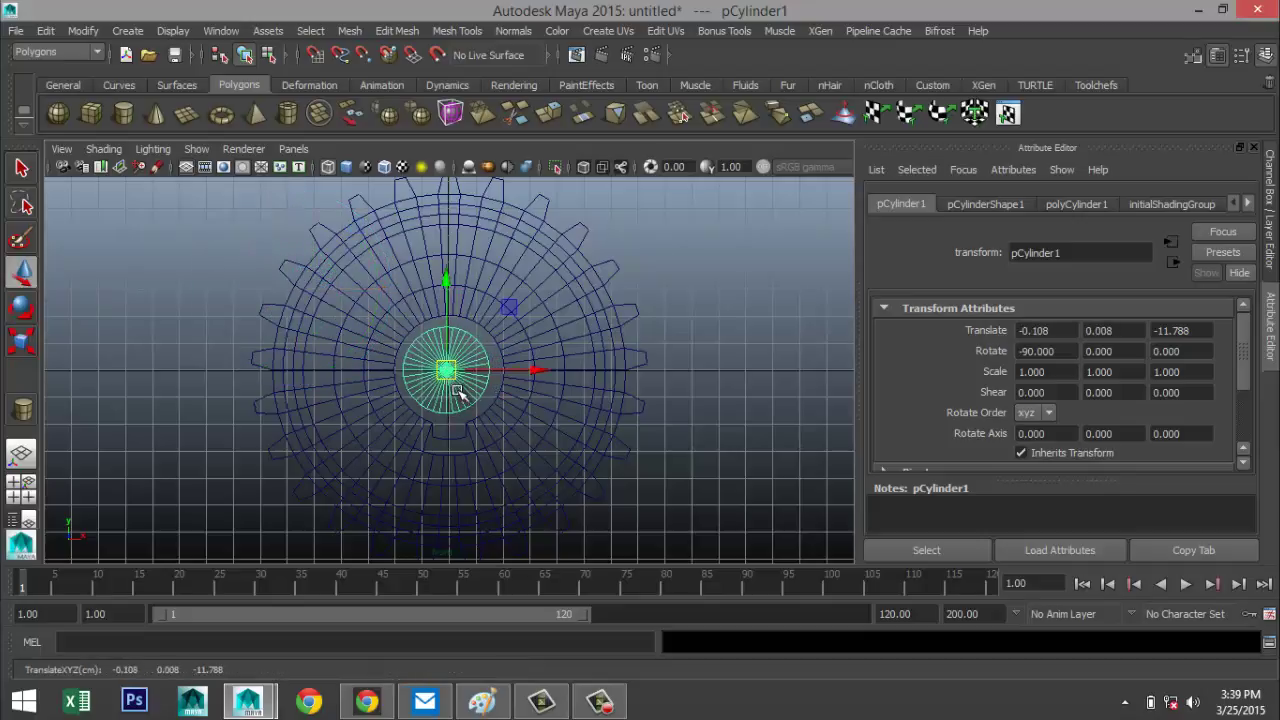
pyautogui.moveTo(450, 373); pyautogui.dragTo(452, 371)
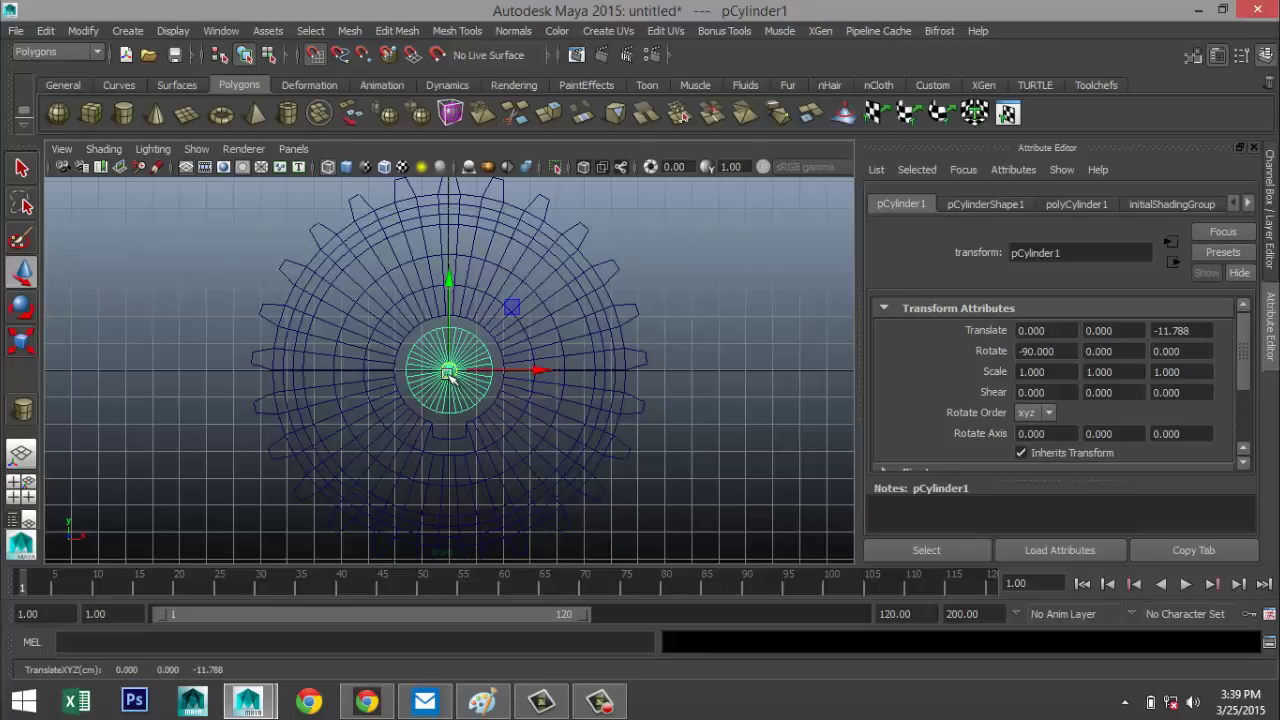
# Try to scale the cylinder uniformly to match the size of the gear's centre hole.
pyautogui.scroll(5, 481, 437)
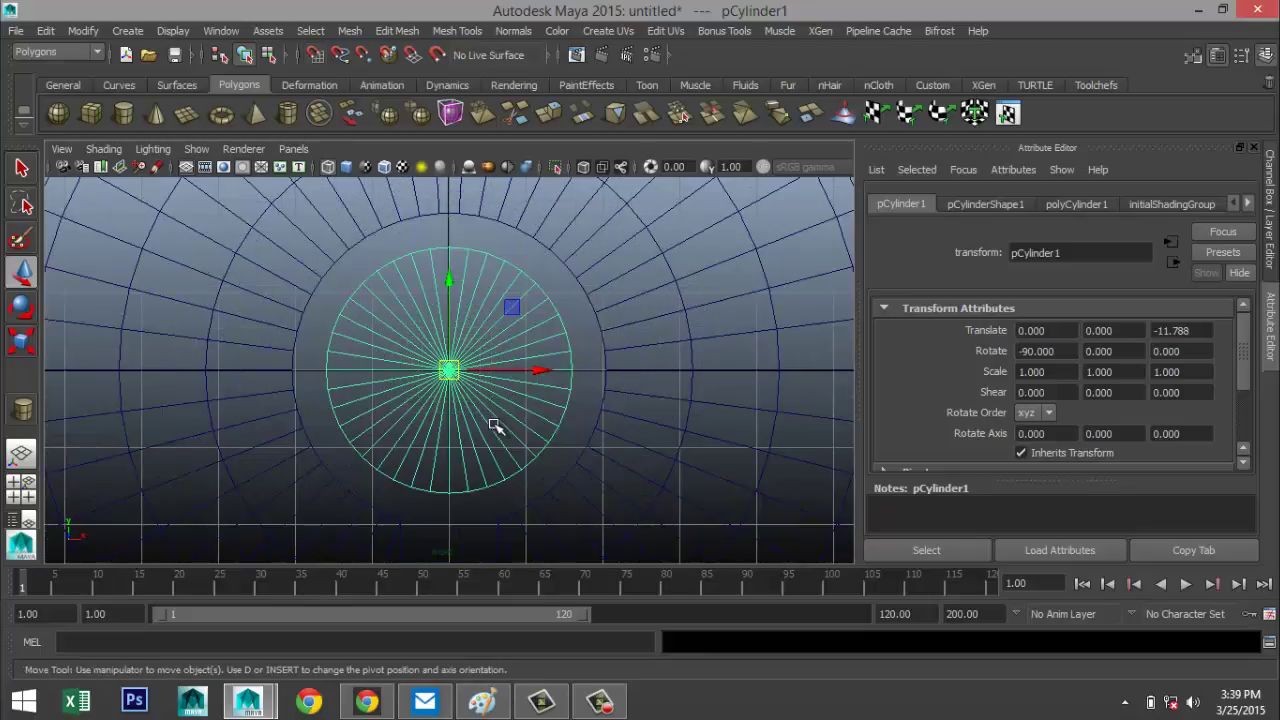
pyautogui.press('r')
pyautogui.moveTo(450, 373); pyautogui.dragTo(489, 374)
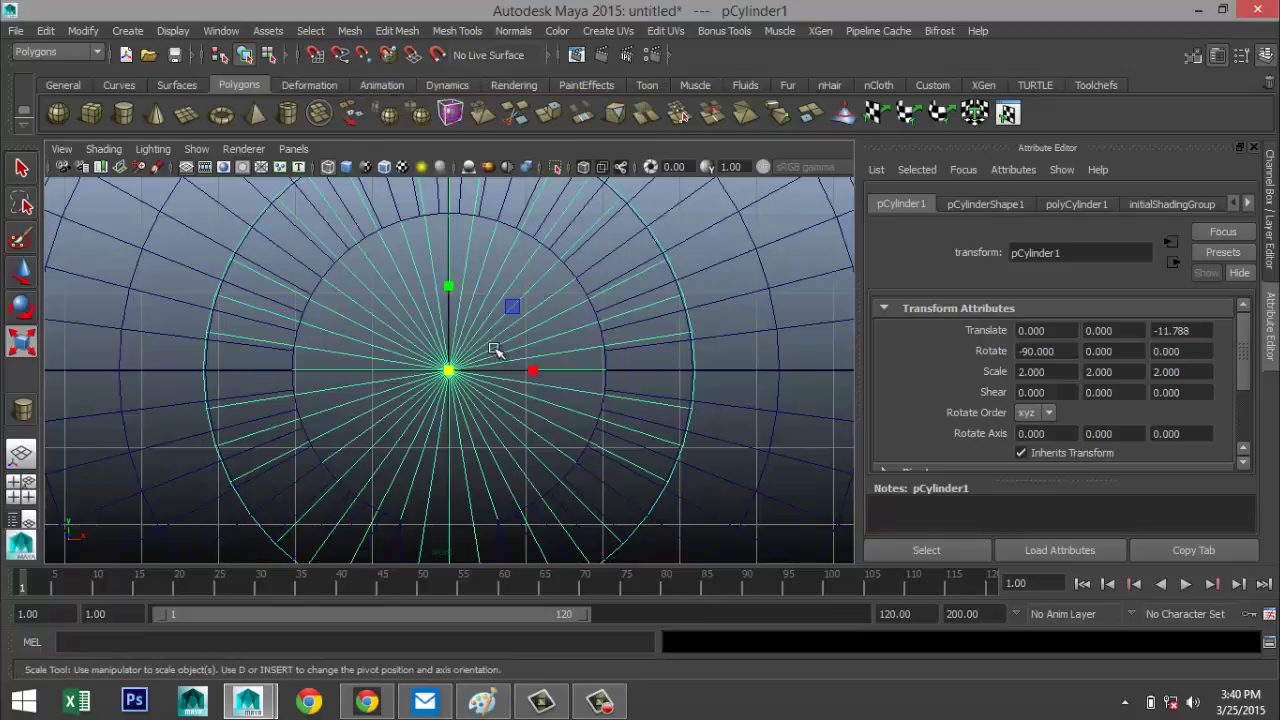
pyautogui.moveTo(449, 371); pyautogui.dragTo(408, 374)
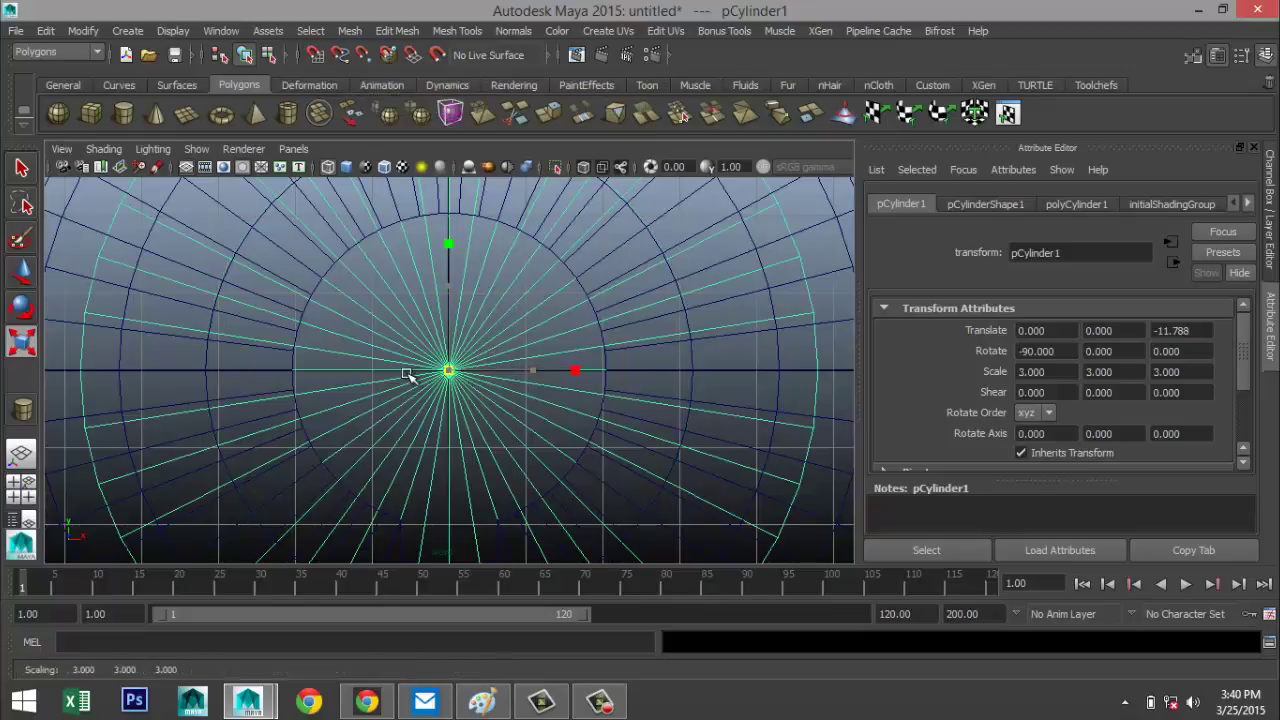
# Open the tool settings for the Scale tool and reset it to its defaults.
pyautogui.doubleClick(22, 271)
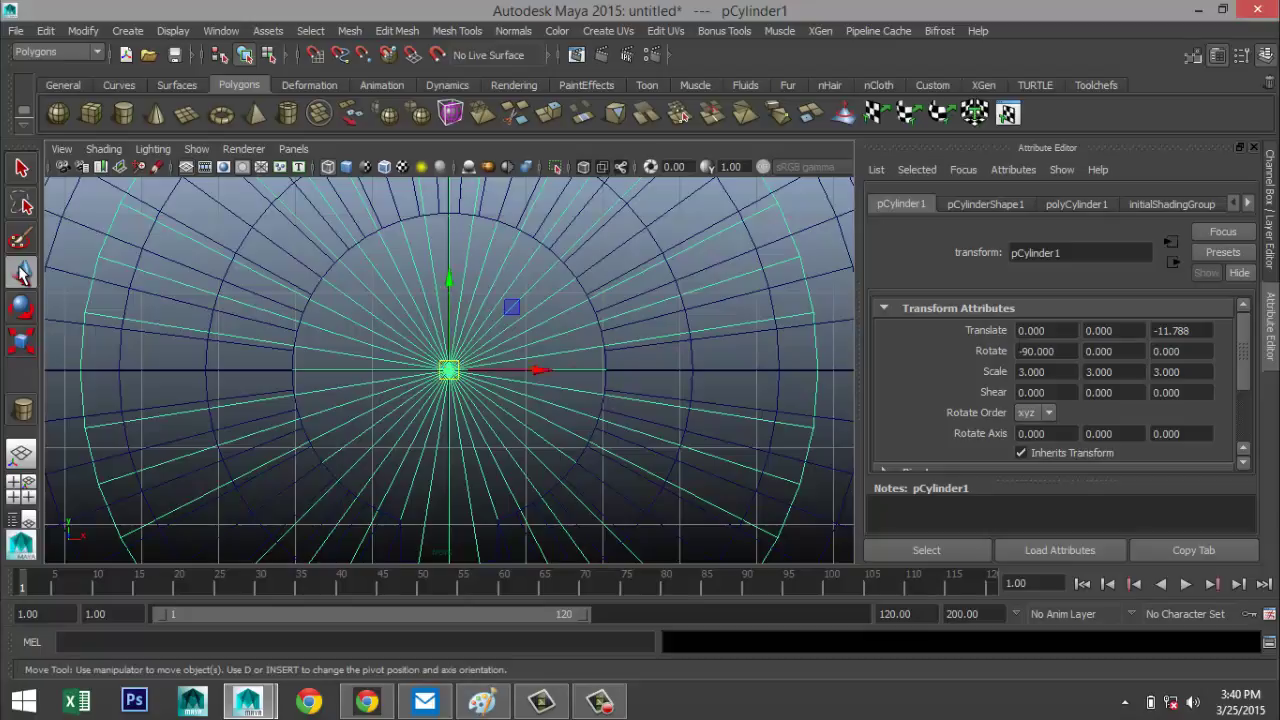
pyautogui.scroll(-10, 208, 392)
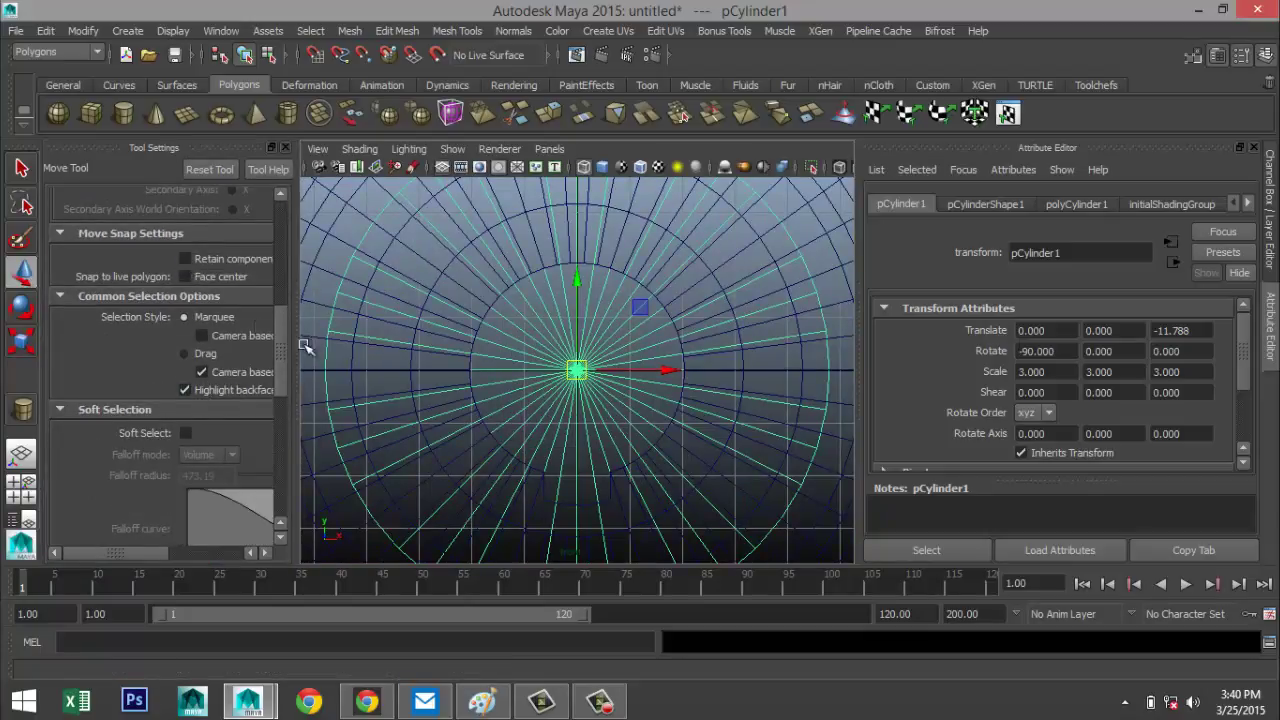
pyautogui.press('r')
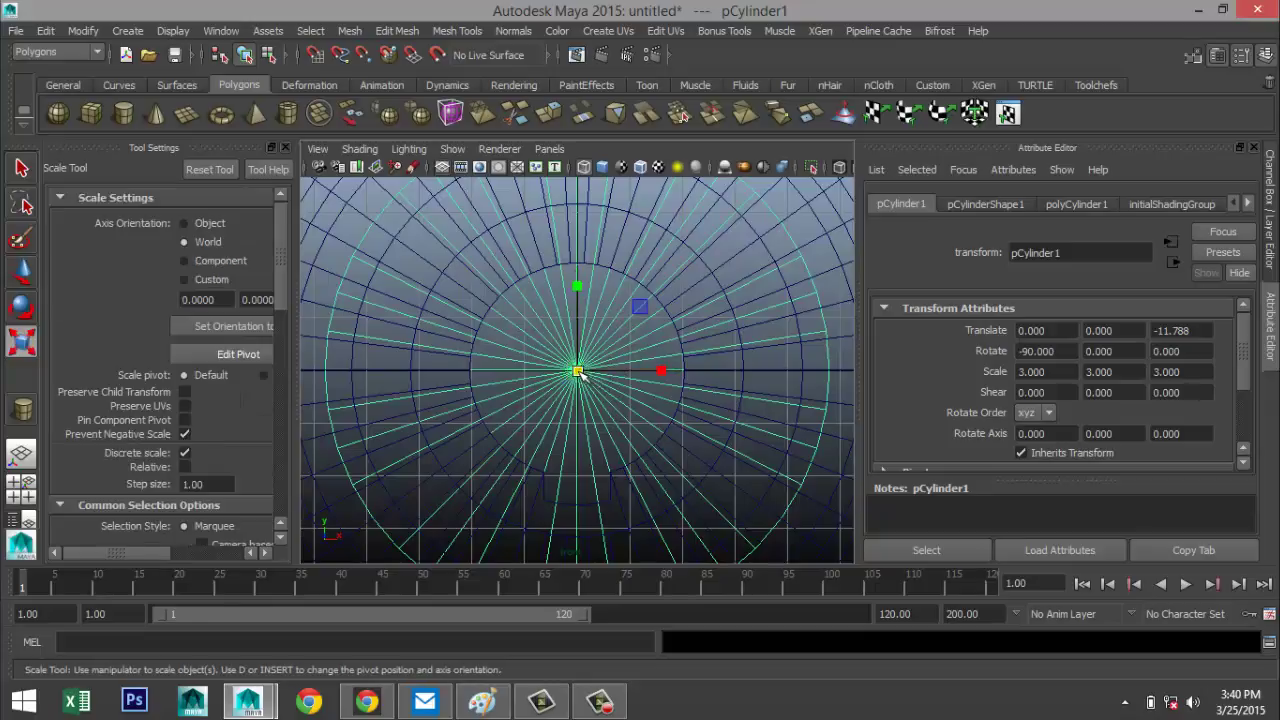
pyautogui.moveTo(578, 372); pyautogui.dragTo(565, 375)
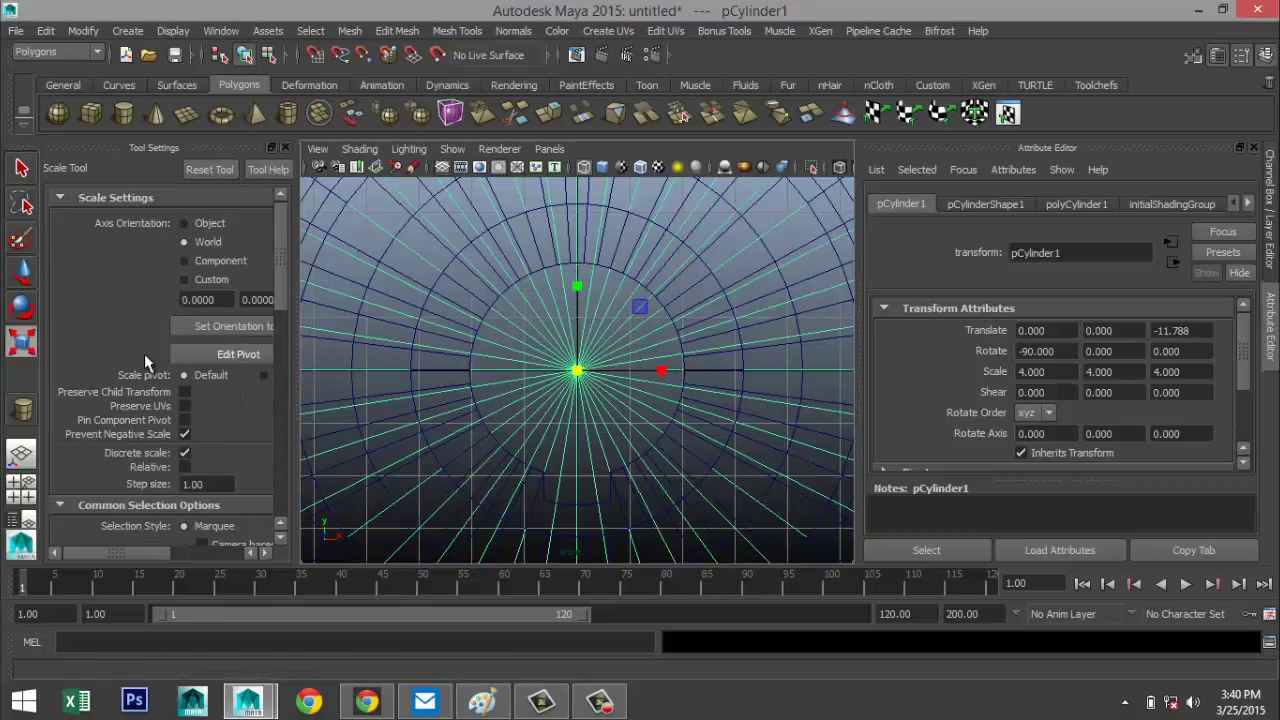
pyautogui.scroll(-6, 180, 370)
pyautogui.scroll(2, 180, 375)
pyautogui.scroll(-5, 183, 381)
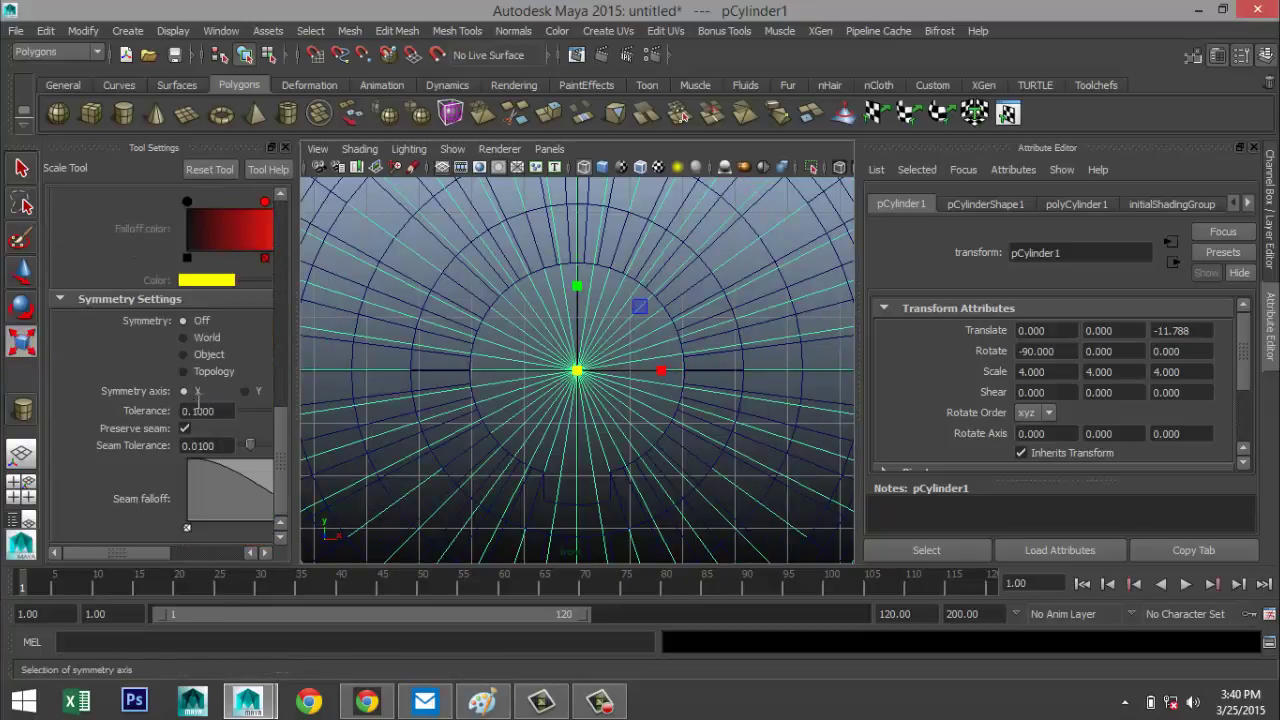
pyautogui.scroll(1, 215, 444)
pyautogui.scroll(3, 215, 444)
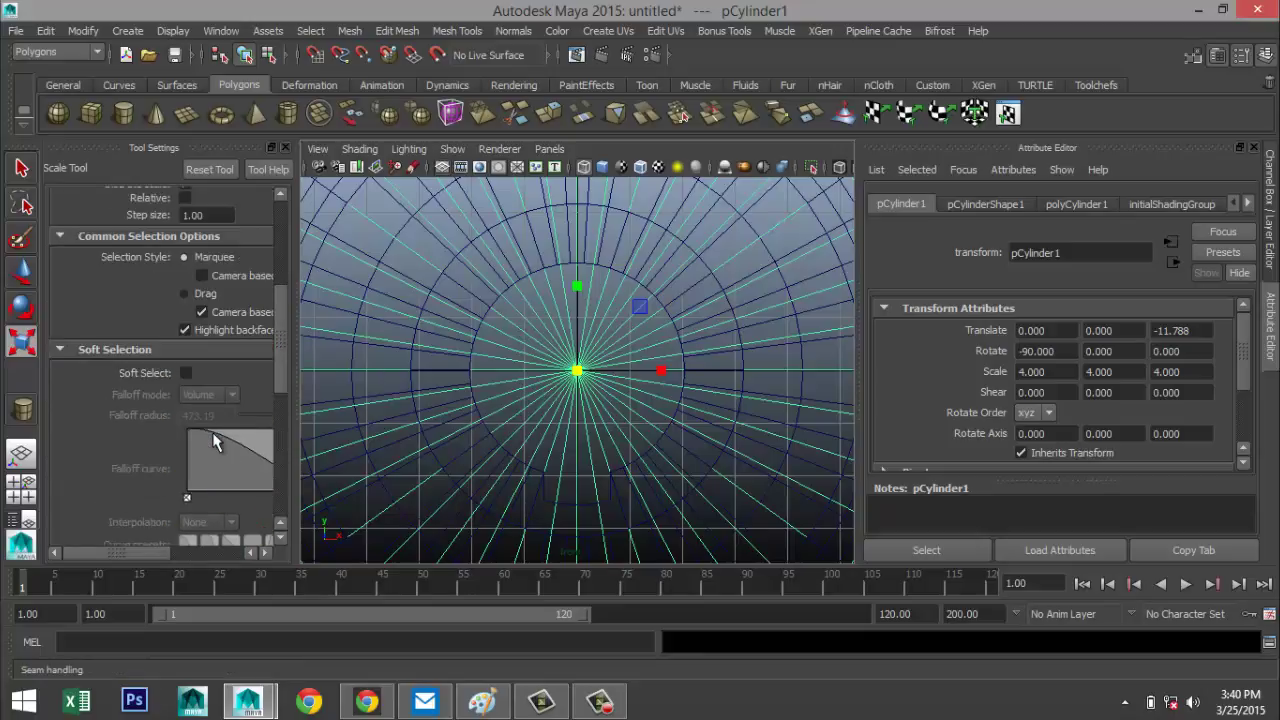
pyautogui.scroll(4, 215, 444)
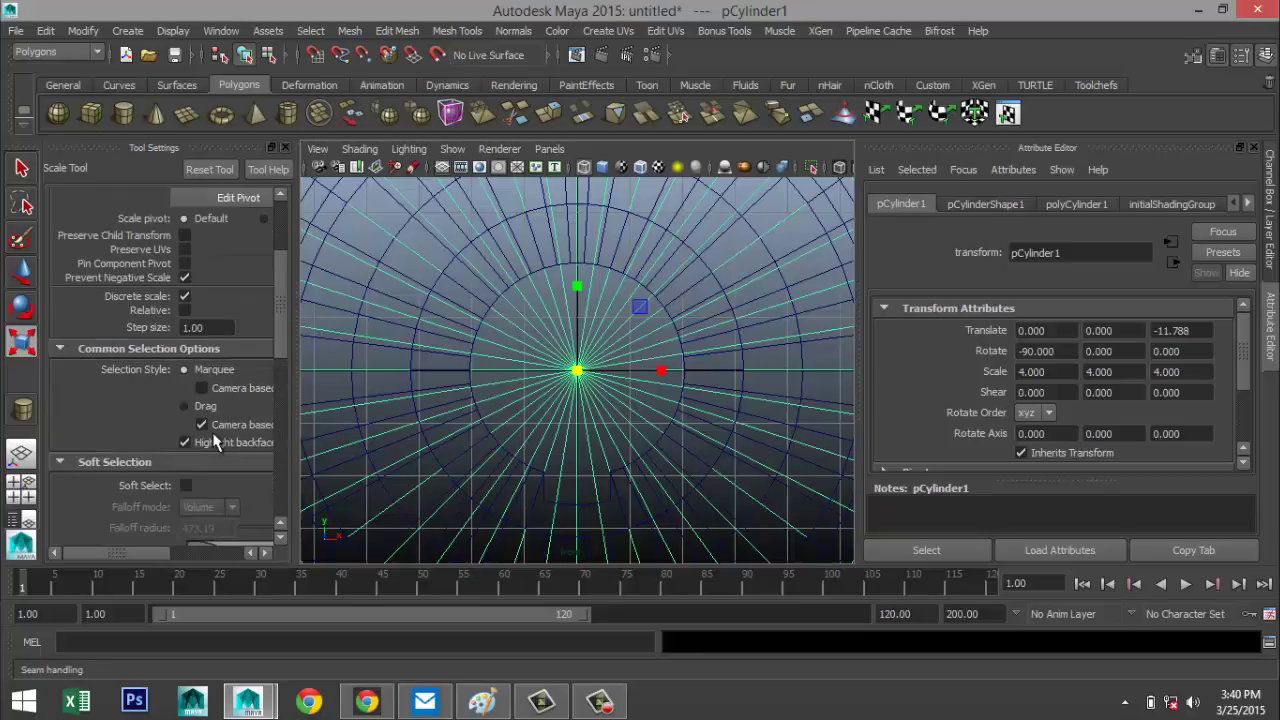
pyautogui.scroll(2, 215, 444)
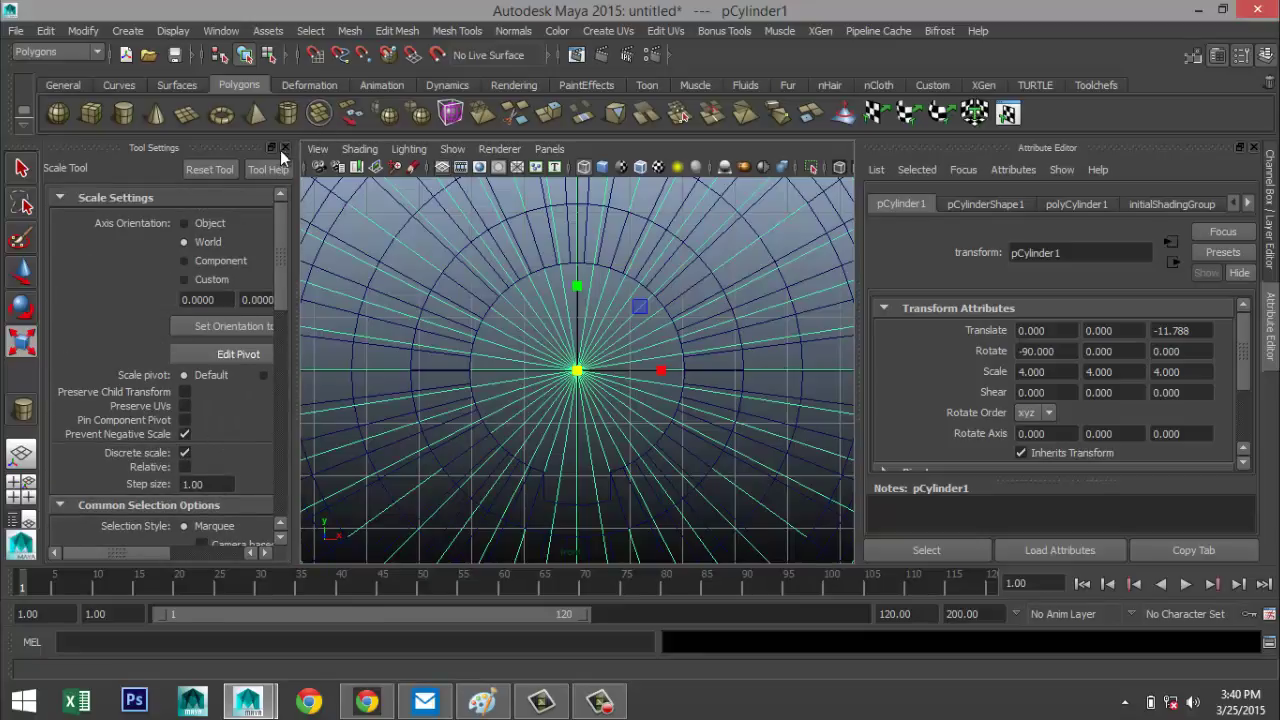
pyautogui.click(205, 170)
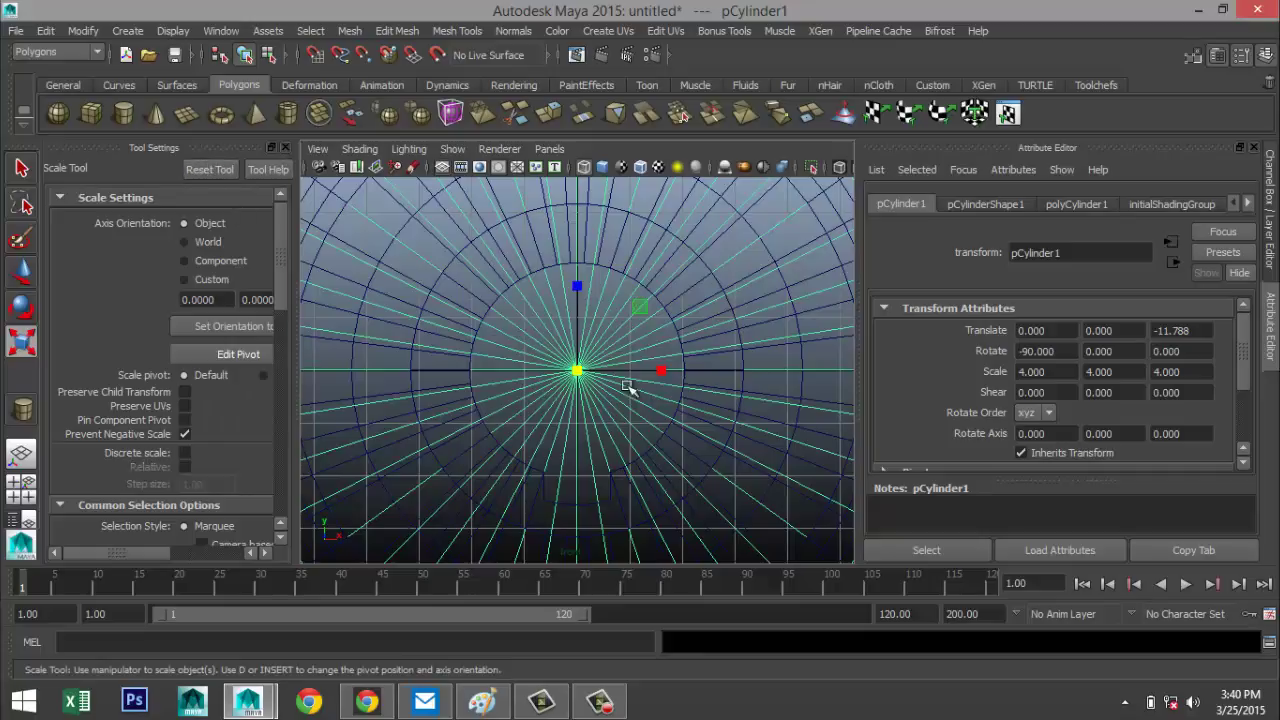
# Scale the cylinder uniformly to about 1.252 so it fills the gear's centre hole, and close the tool settings.
pyautogui.moveTo(578, 371); pyautogui.dragTo(34, 480)
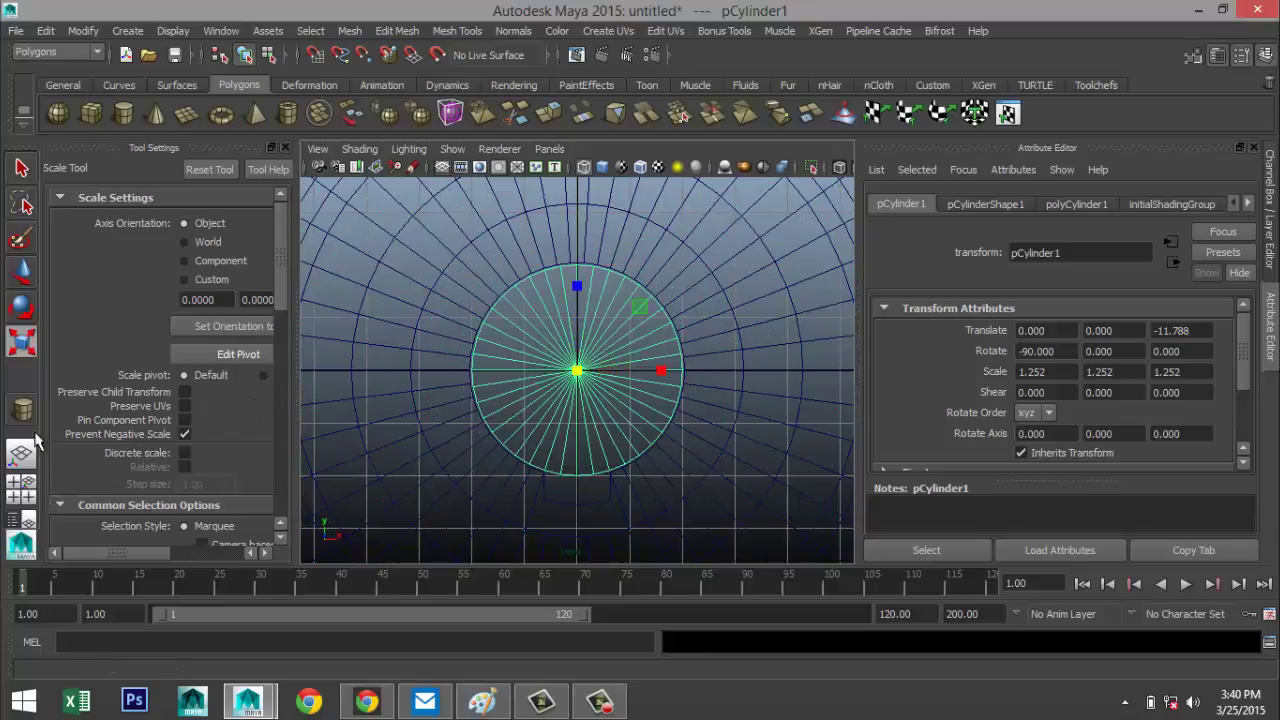
pyautogui.click(284, 146)
pyautogui.keyDown('alt'); pyautogui.moveTo(627, 418); pyautogui.dragTo(530, 435, button='right'); pyautogui.keyUp('alt')
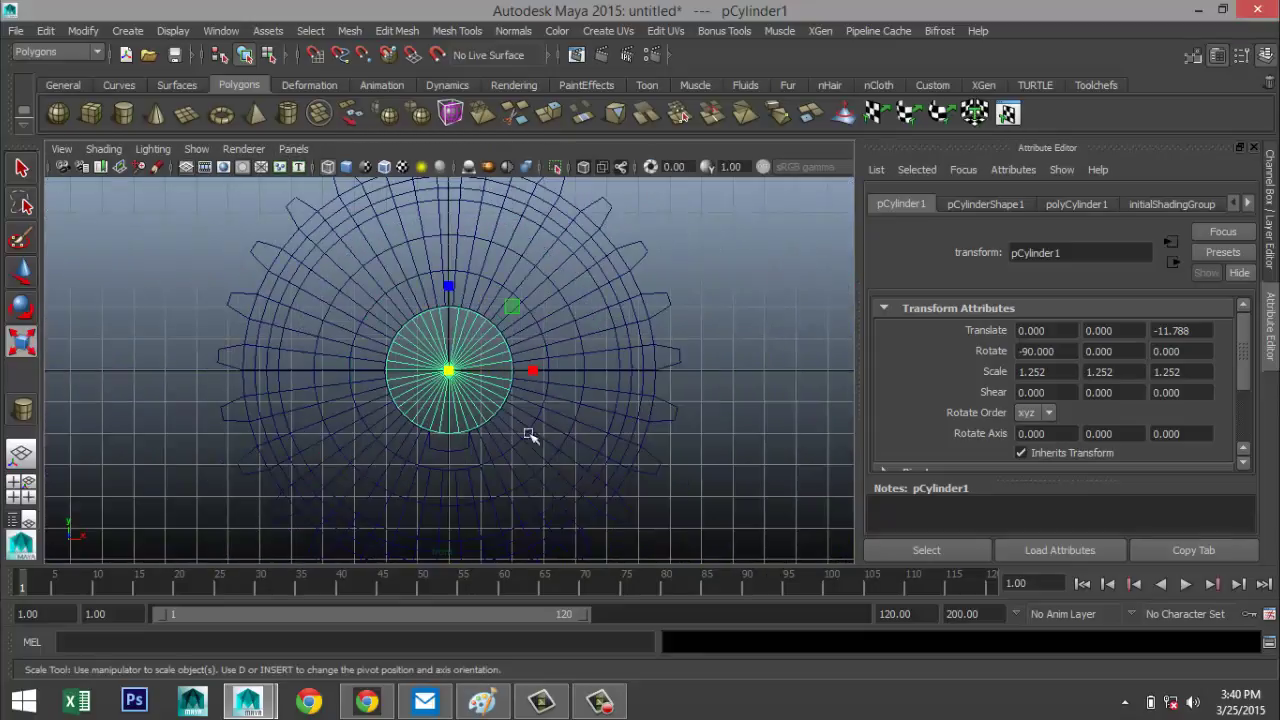
# Select the cylinder's three lowest vertices above the gear's notch and move them down into it to about Y -2.491.
pyautogui.keyDown('alt'); pyautogui.moveTo(417, 483); pyautogui.dragTo(474, 411); pyautogui.keyUp('alt')
pyautogui.keyDown('alt'); pyautogui.moveTo(497, 392); pyautogui.dragTo(360, 285, button='right'); pyautogui.keyUp('alt')
pyautogui.moveTo(410, 318); pyautogui.dragTo(525, 360)
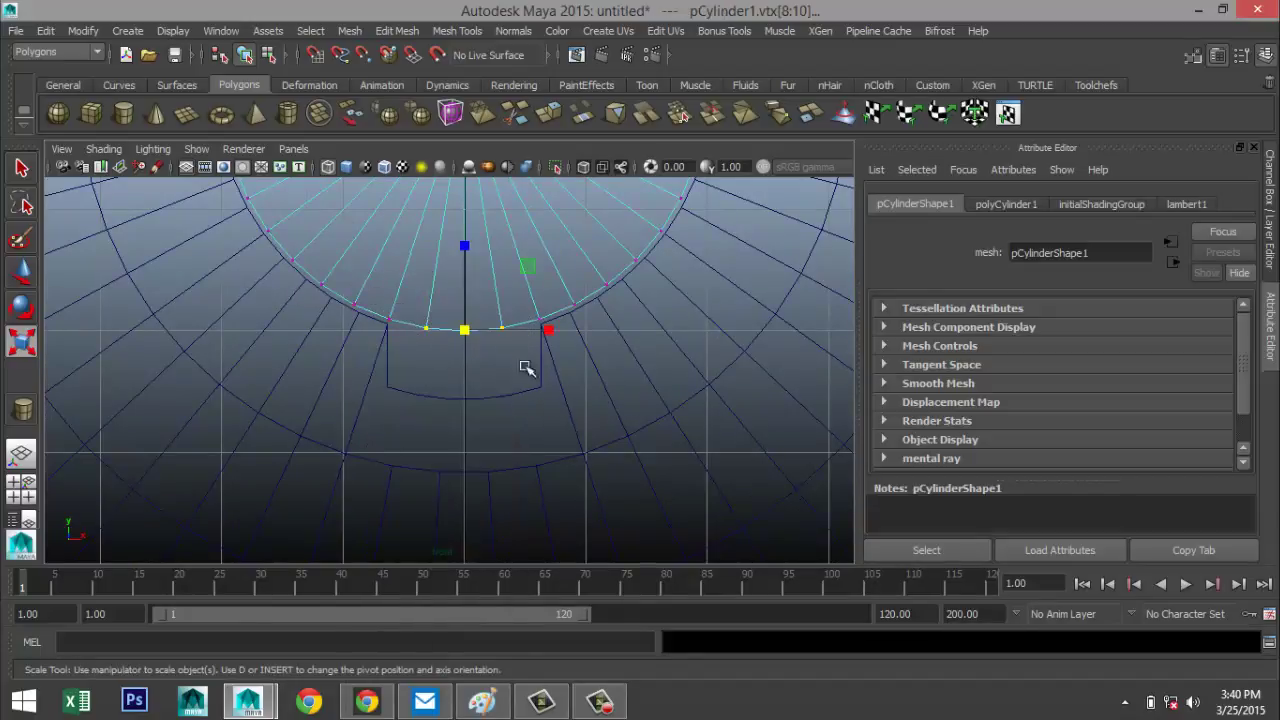
pyautogui.press('w')
pyautogui.click(465, 242)
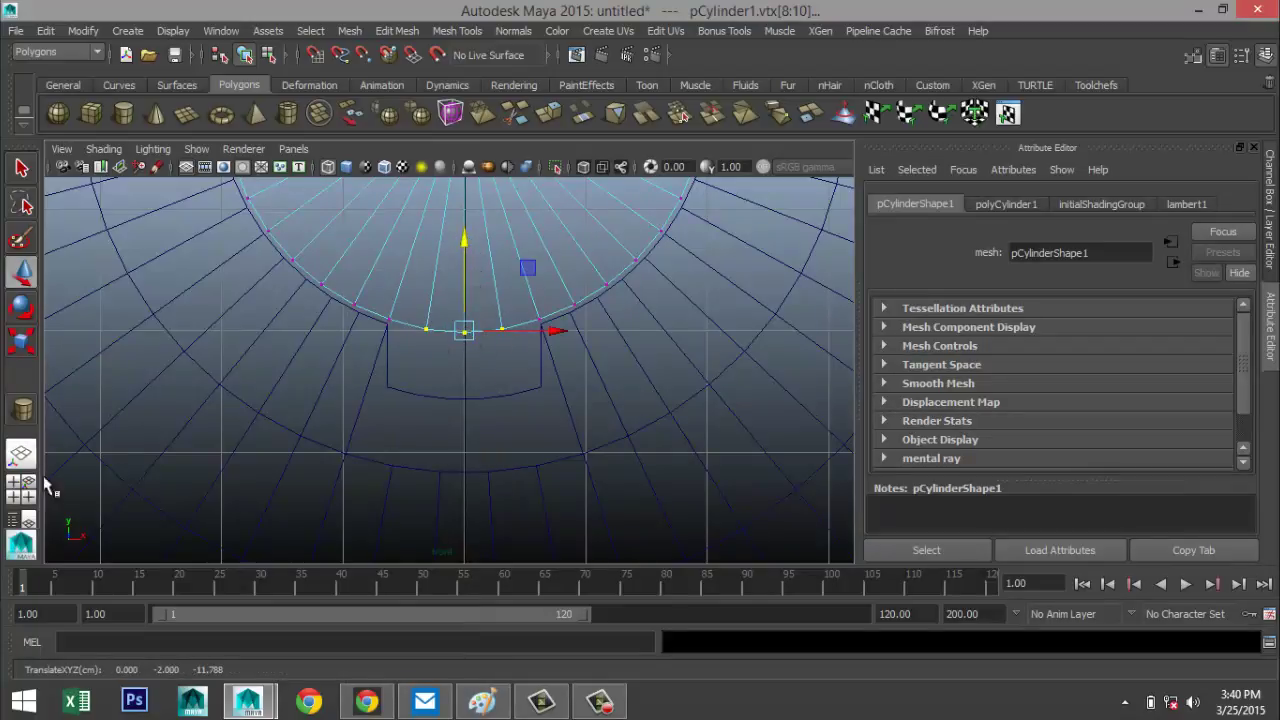
pyautogui.press('e')
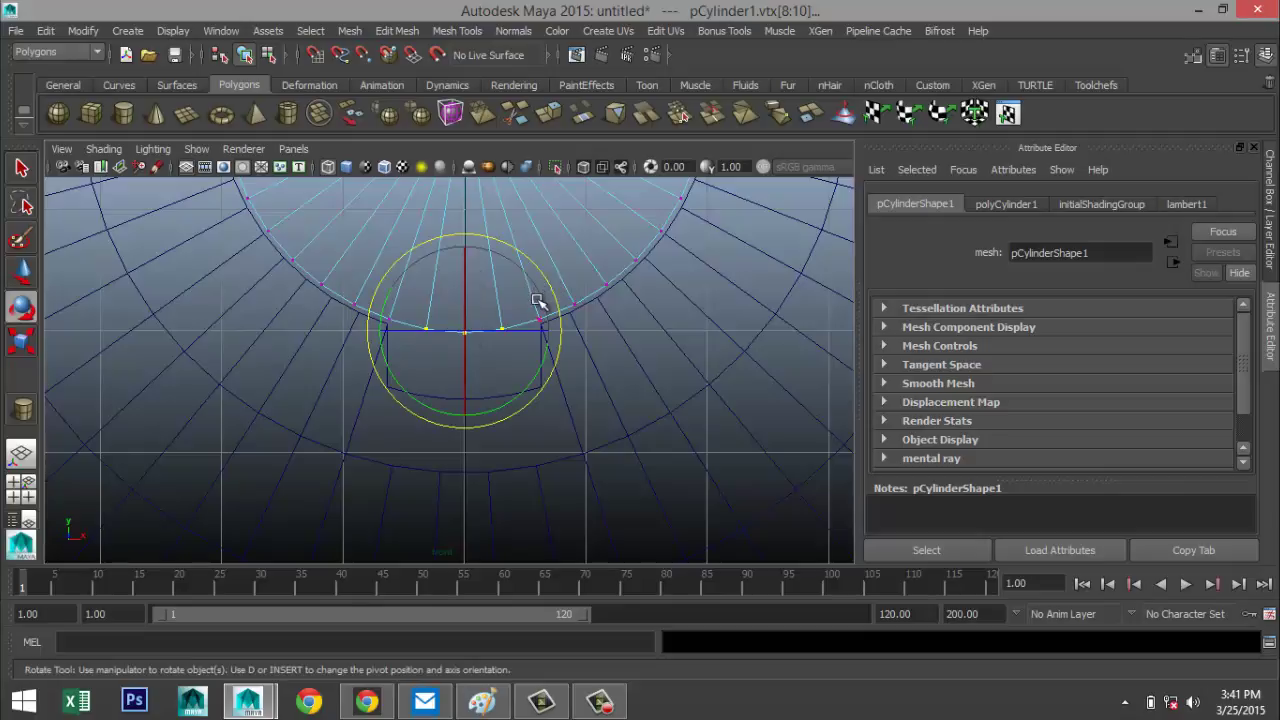
pyautogui.press('w')
pyautogui.click(465, 237)
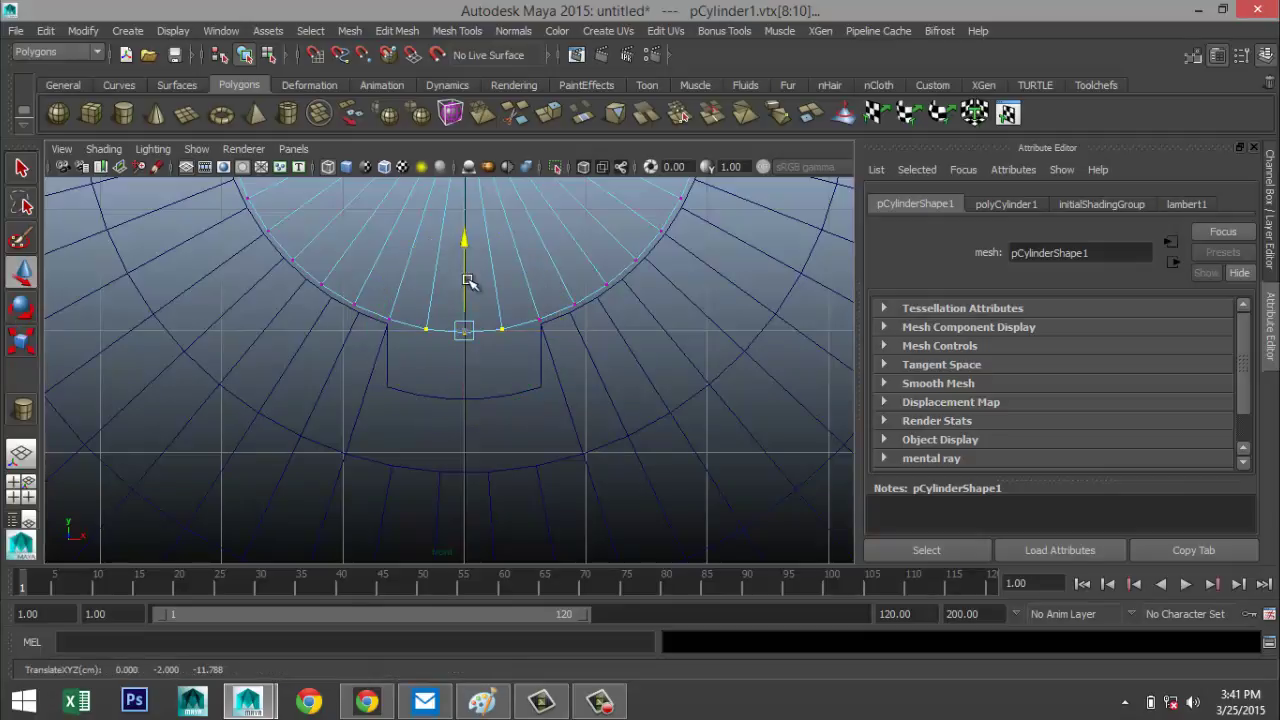
pyautogui.click(430, 327)
pyautogui.moveTo(408, 305); pyautogui.dragTo(516, 368)
pyautogui.moveTo(460, 238); pyautogui.dragTo(228, 475)
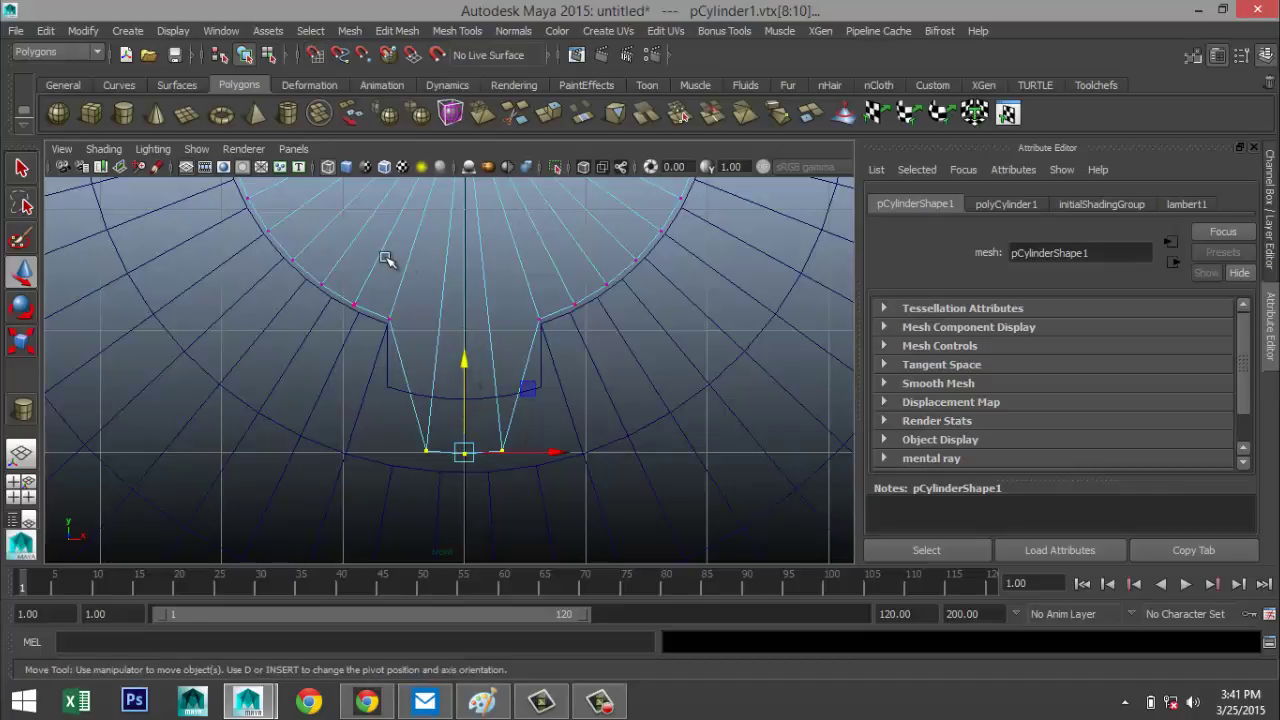
pyautogui.moveTo(389, 266); pyautogui.dragTo(389, 260, button='middle')
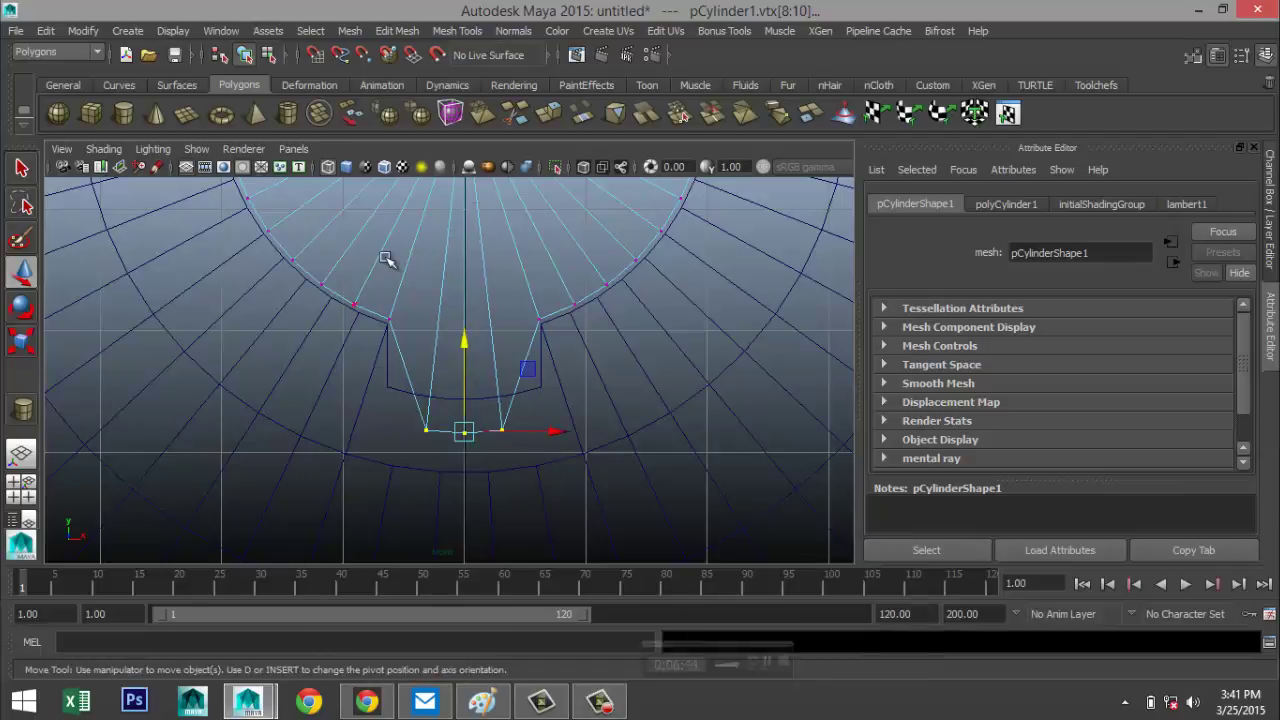
pyautogui.moveTo(463, 341); pyautogui.dragTo(460, 300)
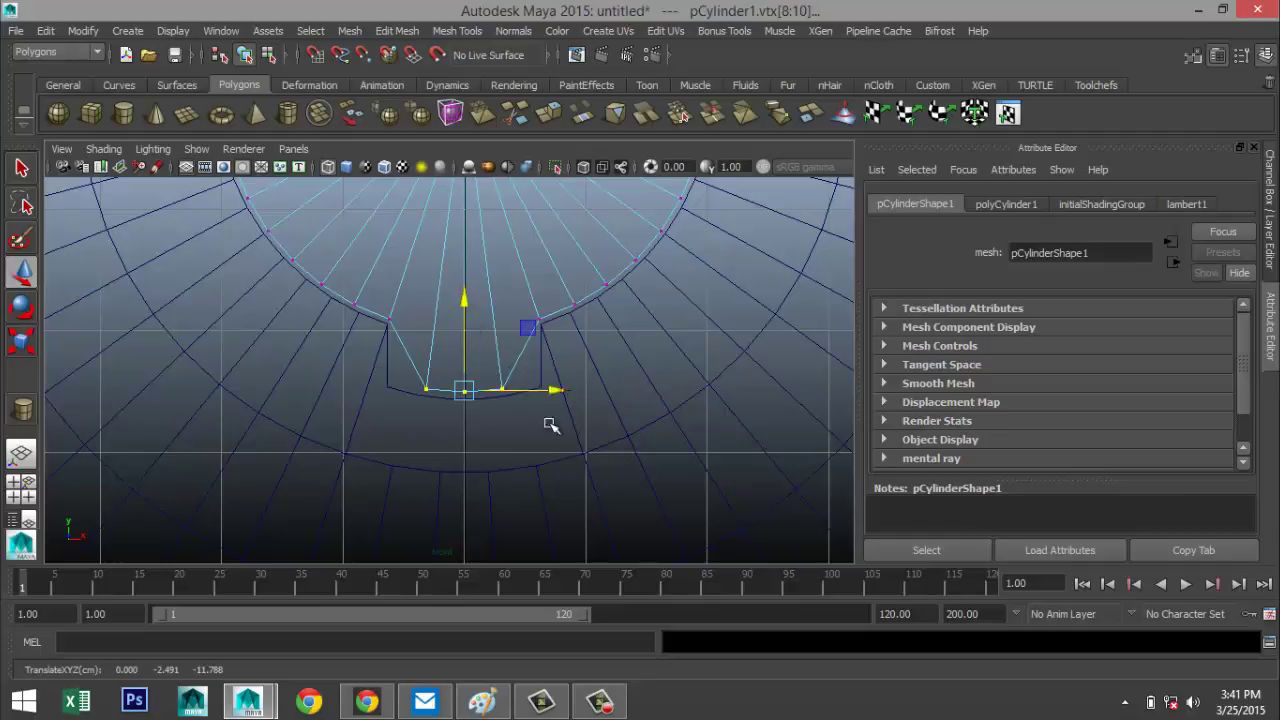
# Spread the three lowered vertices along X to the notch's width and adjust their heights to follow its curved base.
pyautogui.press('r')
pyautogui.moveTo(553, 393); pyautogui.dragTo(624, 374)
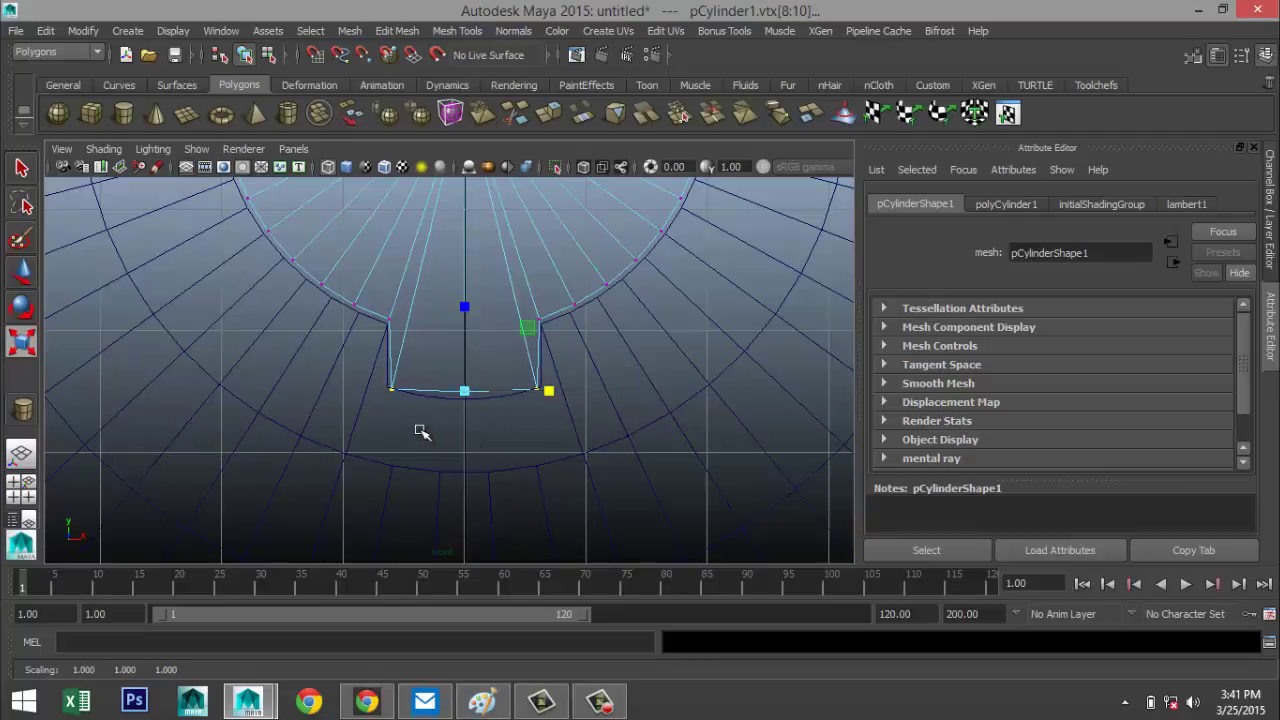
pyautogui.click(460, 391)
pyautogui.click(483, 421)
pyautogui.press('w')
pyautogui.moveTo(466, 296); pyautogui.dragTo(464, 323)
pyautogui.click(388, 384)
pyautogui.keyDown('shift'); pyautogui.click(537, 390); pyautogui.keyUp('shift')
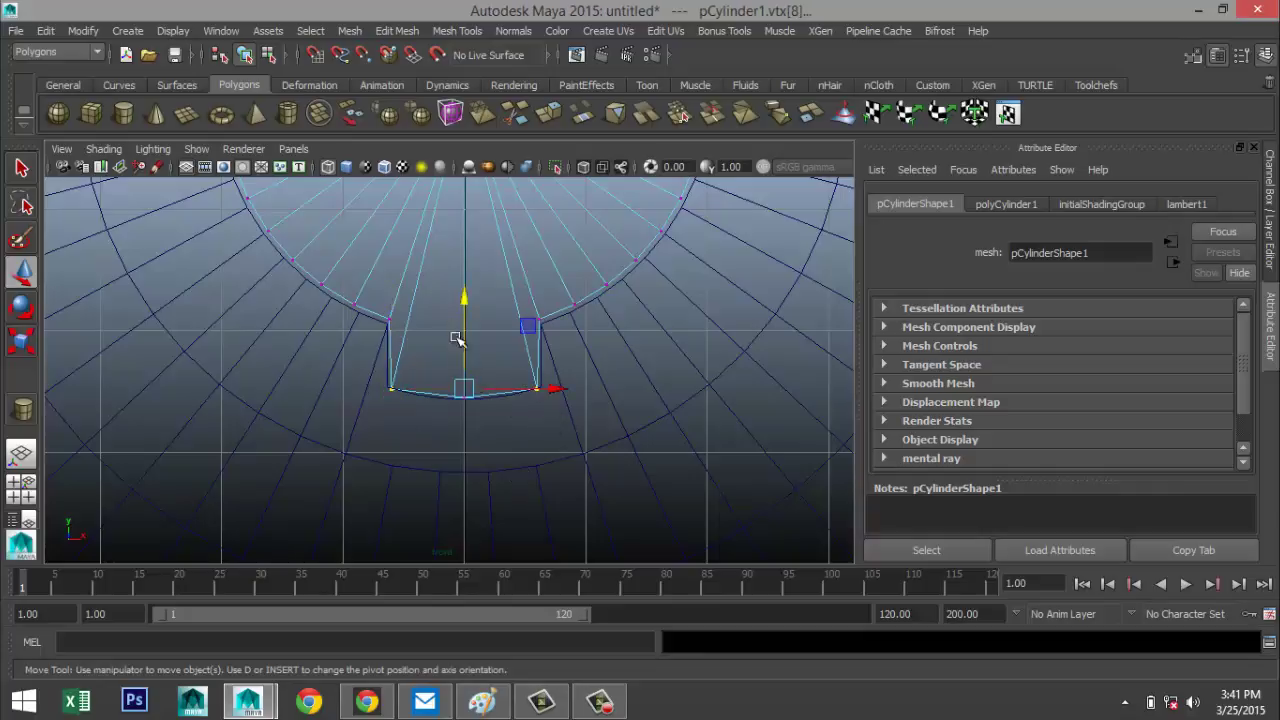
pyautogui.moveTo(463, 296); pyautogui.dragTo(463, 289)
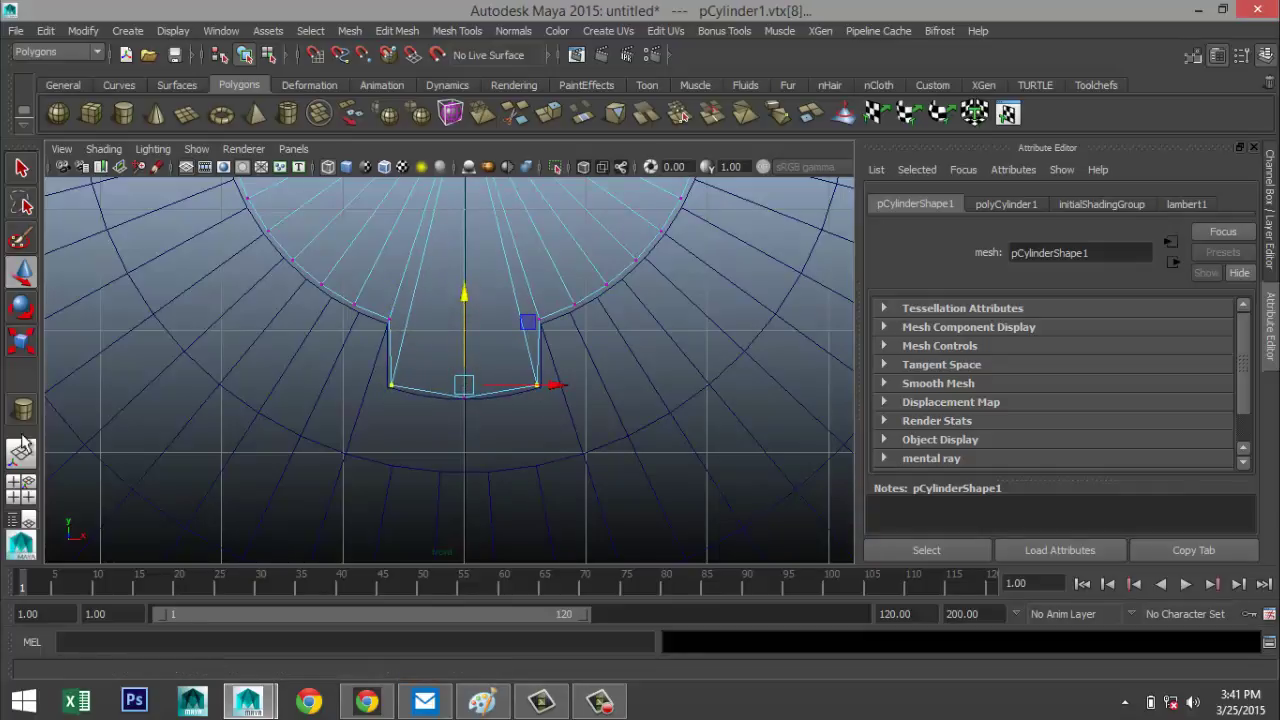
# In the perspective view, return the cylinder to object mode and stretch it lengthwise to a Y scale of about 4.466.
pyautogui.click(27, 490)
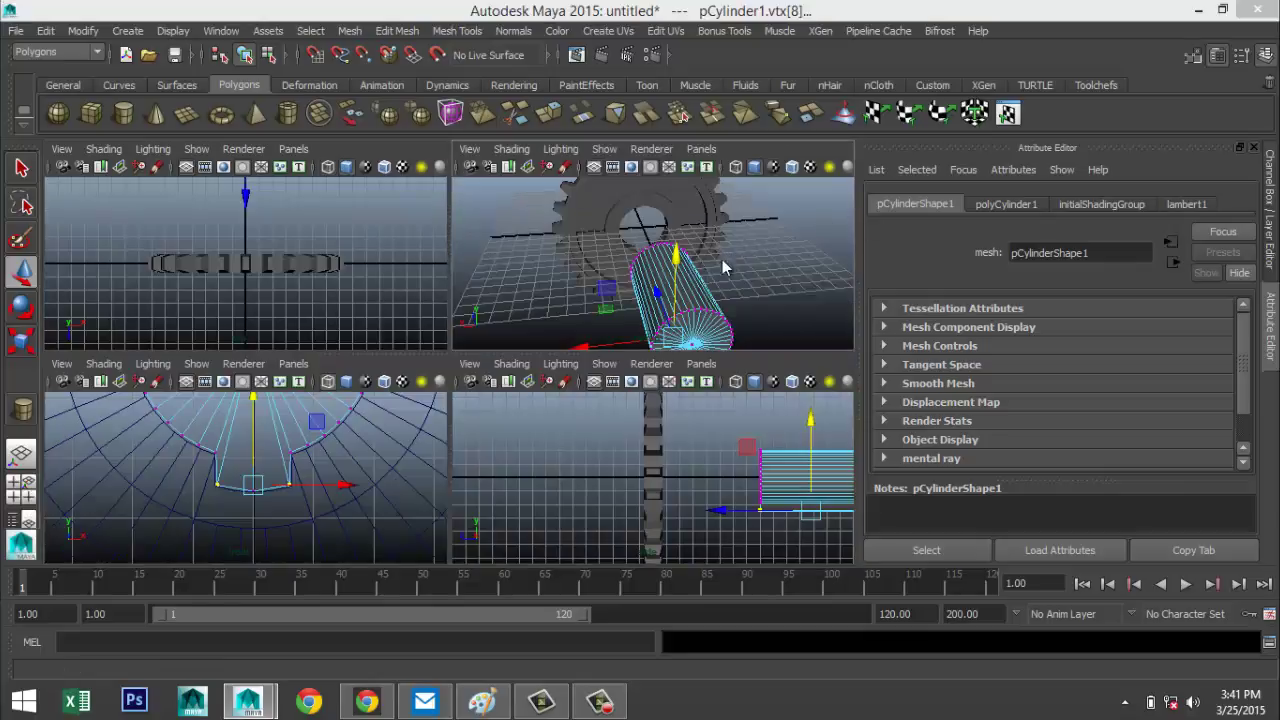
pyautogui.press('space')
pyautogui.keyDown('alt'); pyautogui.moveTo(600, 318); pyautogui.dragTo(527, 381); pyautogui.keyUp('alt')
pyautogui.click(712, 332)
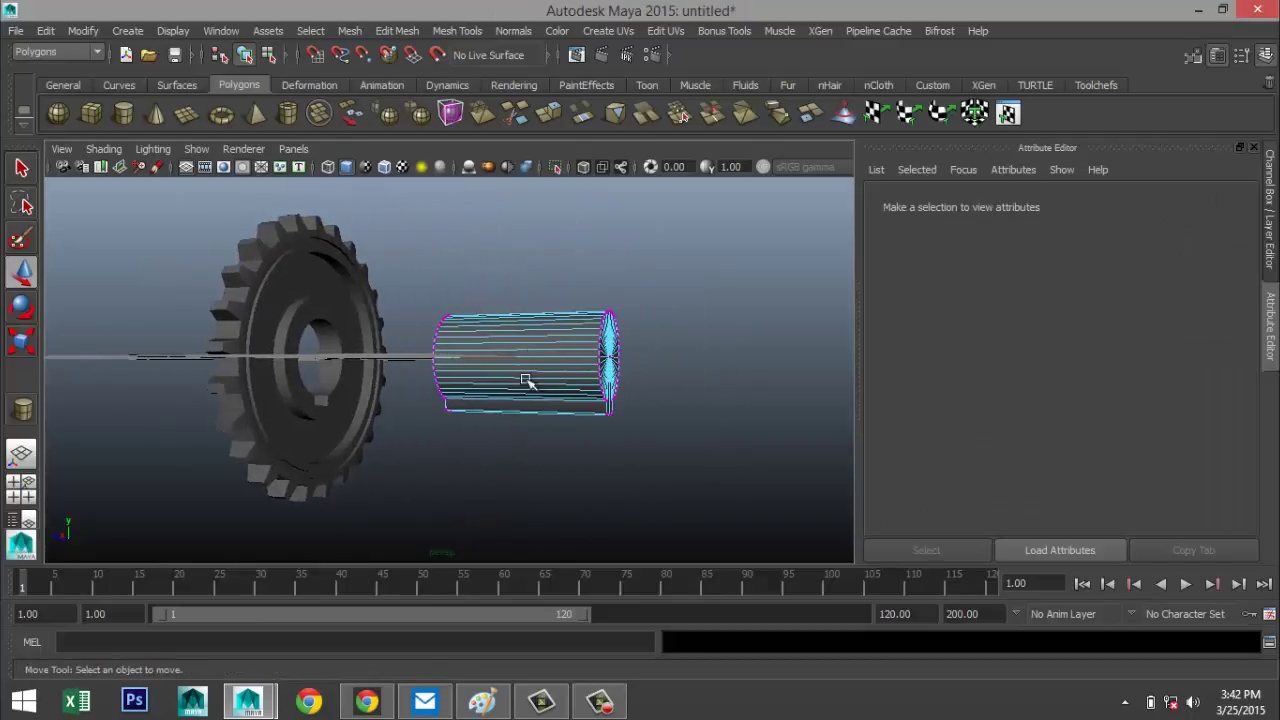
pyautogui.moveTo(541, 344); pyautogui.dragTo(598, 262, button='right')
pyautogui.click(553, 380)
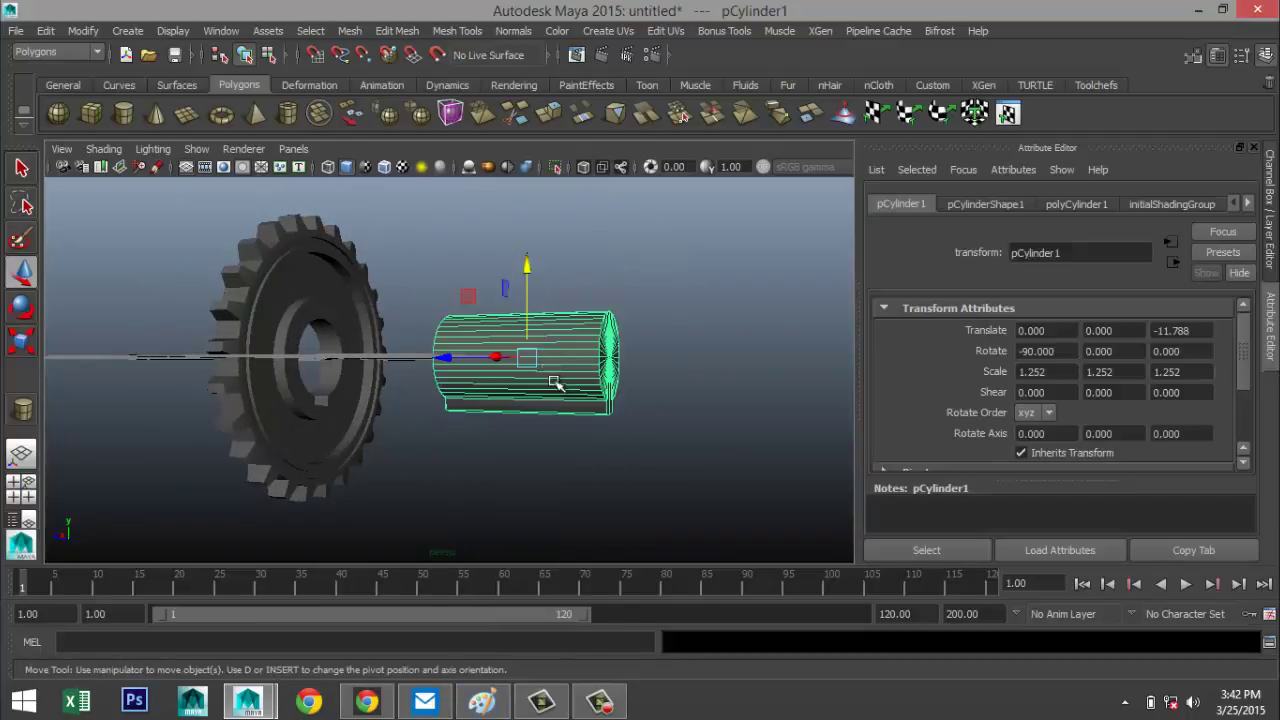
pyautogui.press('r')
pyautogui.moveTo(612, 362); pyautogui.dragTo(858, 382)
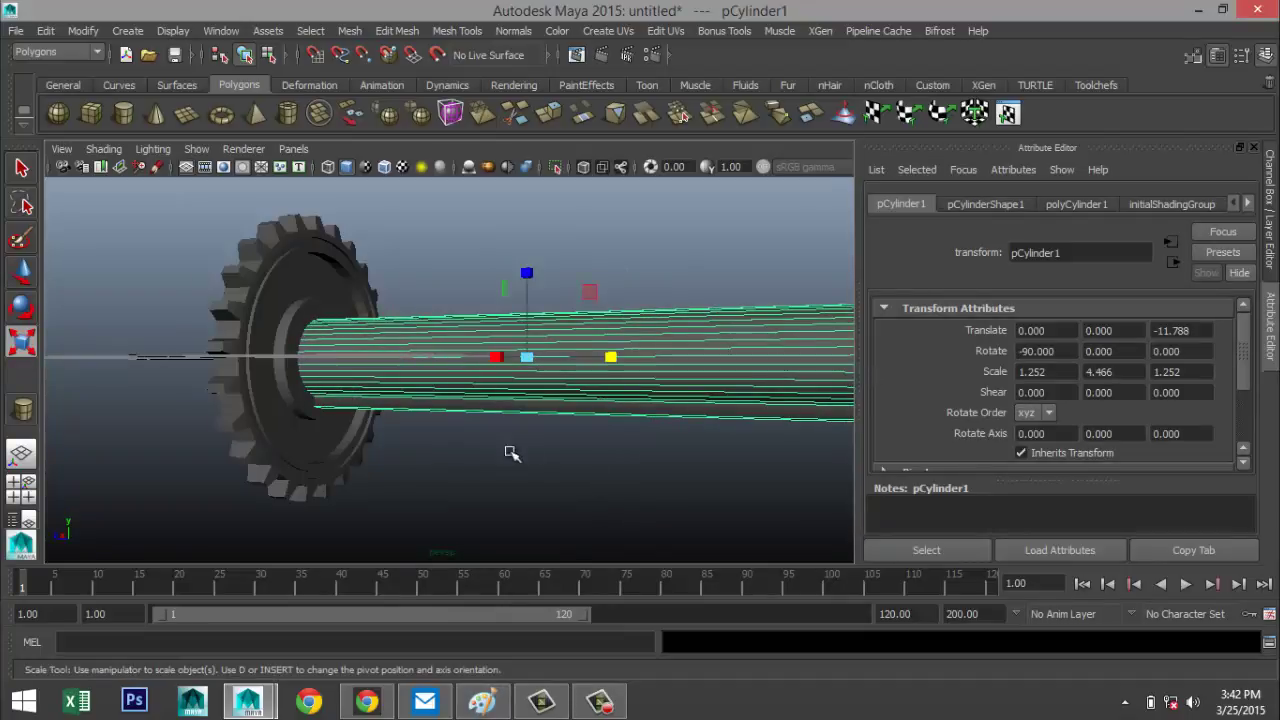
# Move the shaft along Z through the gear's centre hole to about Z 11.21.
pyautogui.scroll(-5, 500, 470)
pyautogui.press('w')
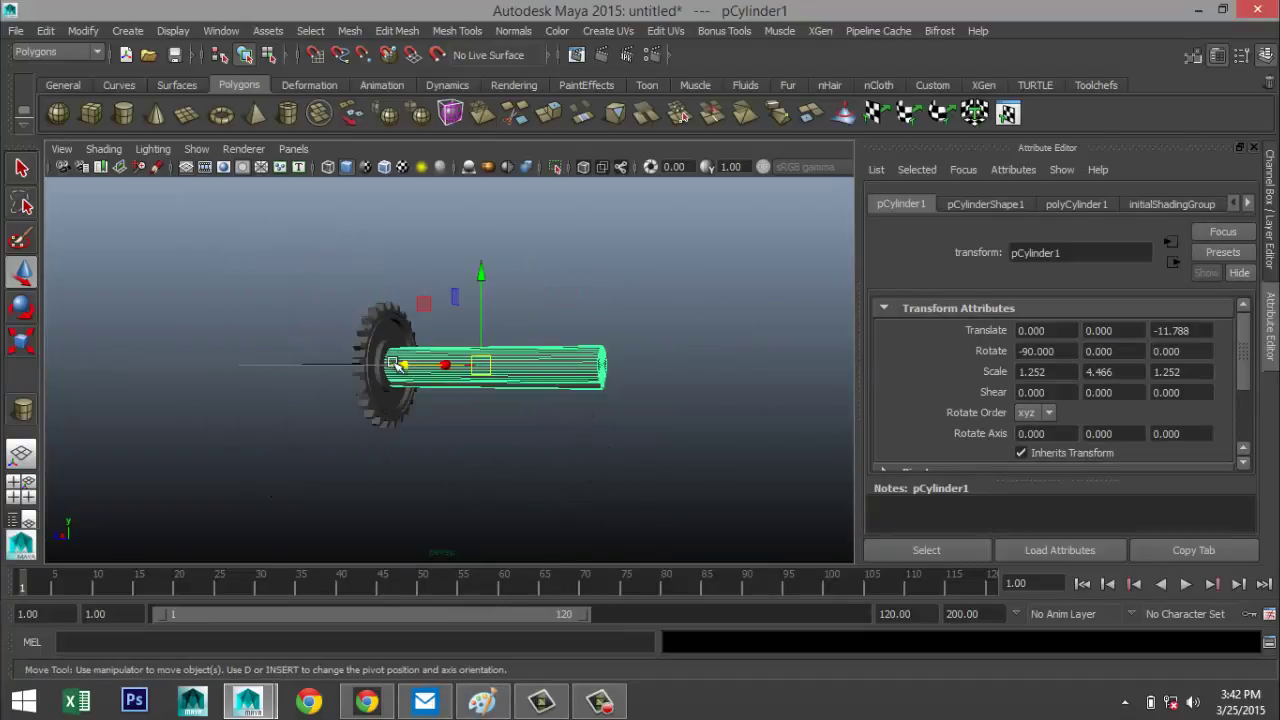
pyautogui.moveTo(398, 365); pyautogui.dragTo(243, 368)
# Insert two edge loops around the shaft's end that protrudes from the gear, using the Equal distance from edge option.
pyautogui.scroll(5, 537, 543)
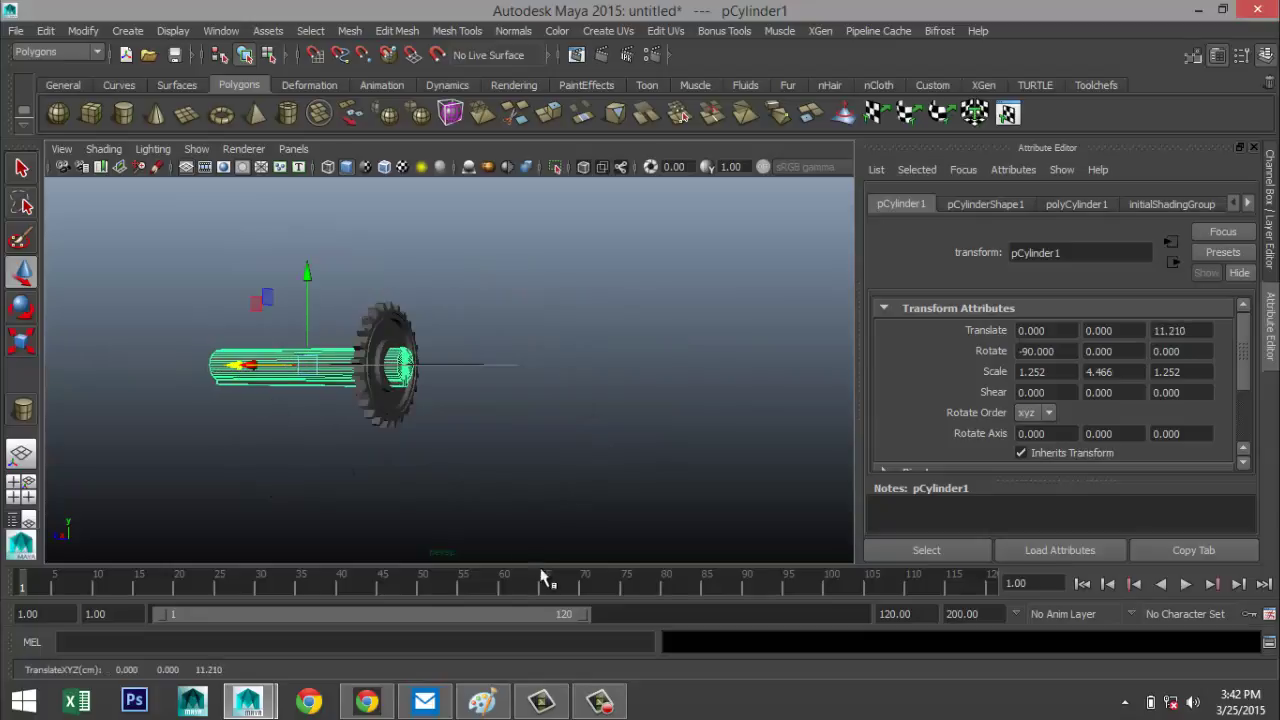
pyautogui.keyDown('alt'); pyautogui.moveTo(432, 412); pyautogui.dragTo(603, 451); pyautogui.keyUp('alt')
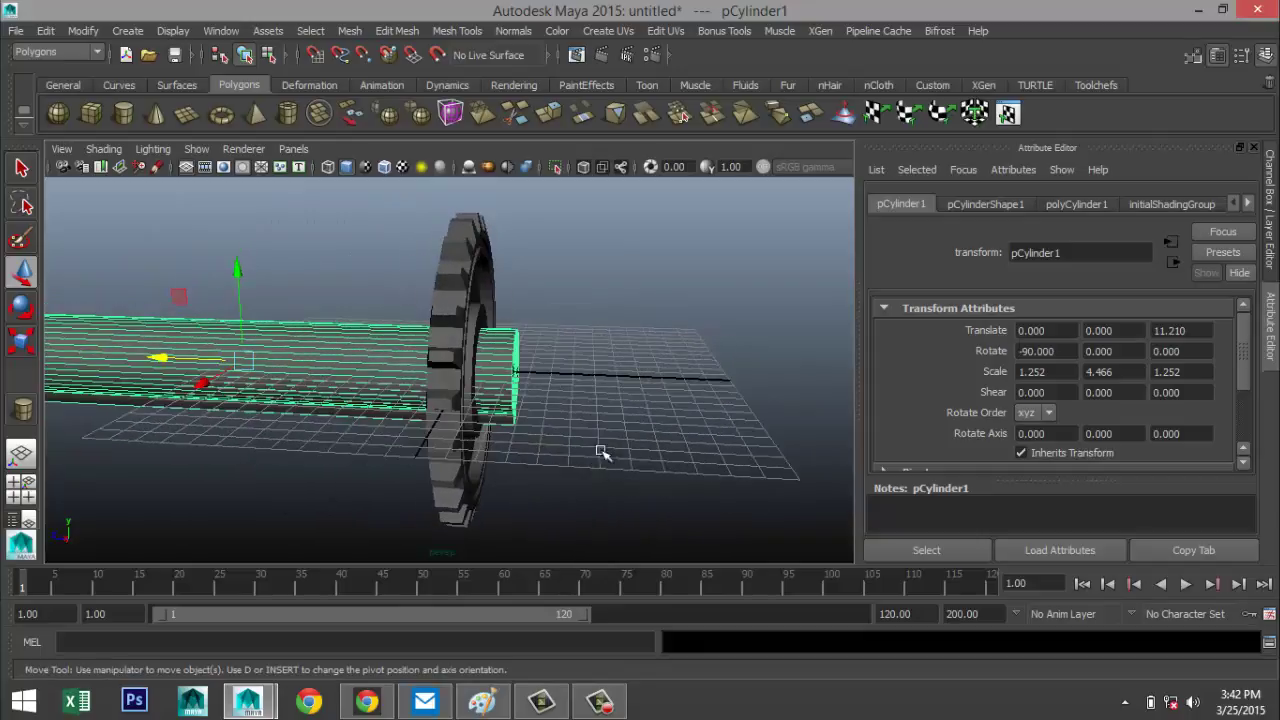
pyautogui.click(397, 31)
pyautogui.moveTo(457, 31)
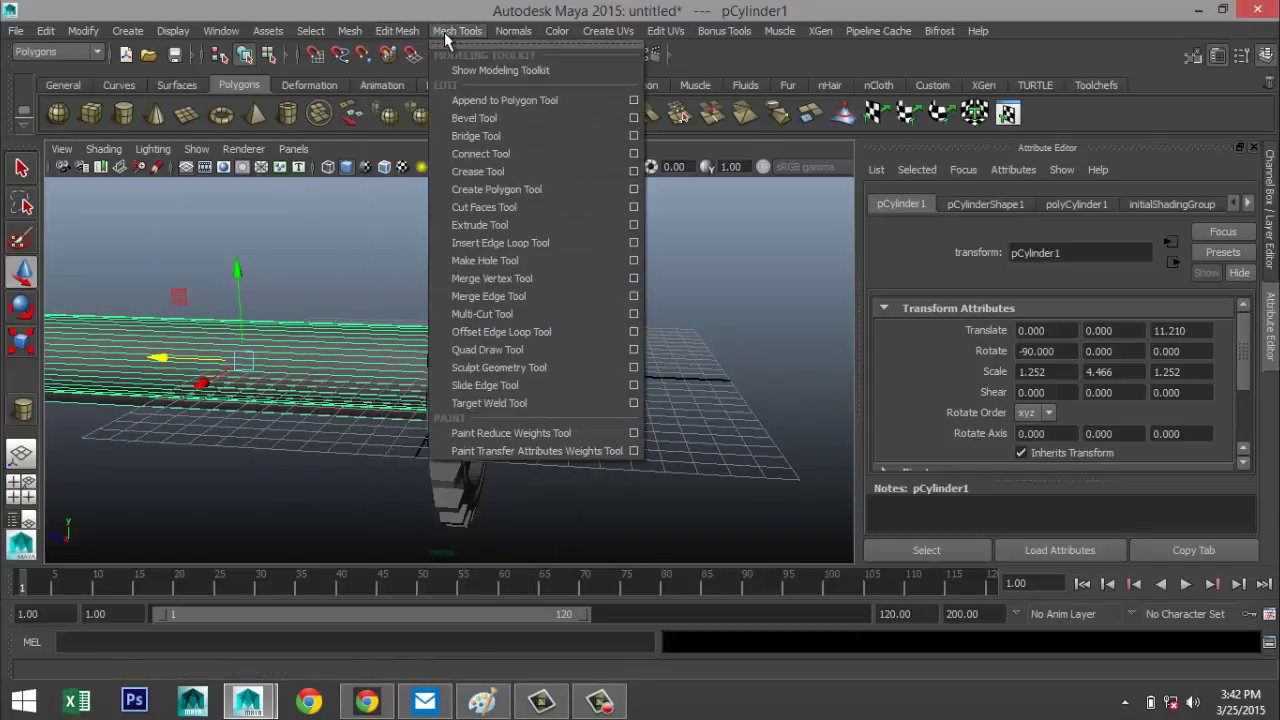
pyautogui.click(633, 243)
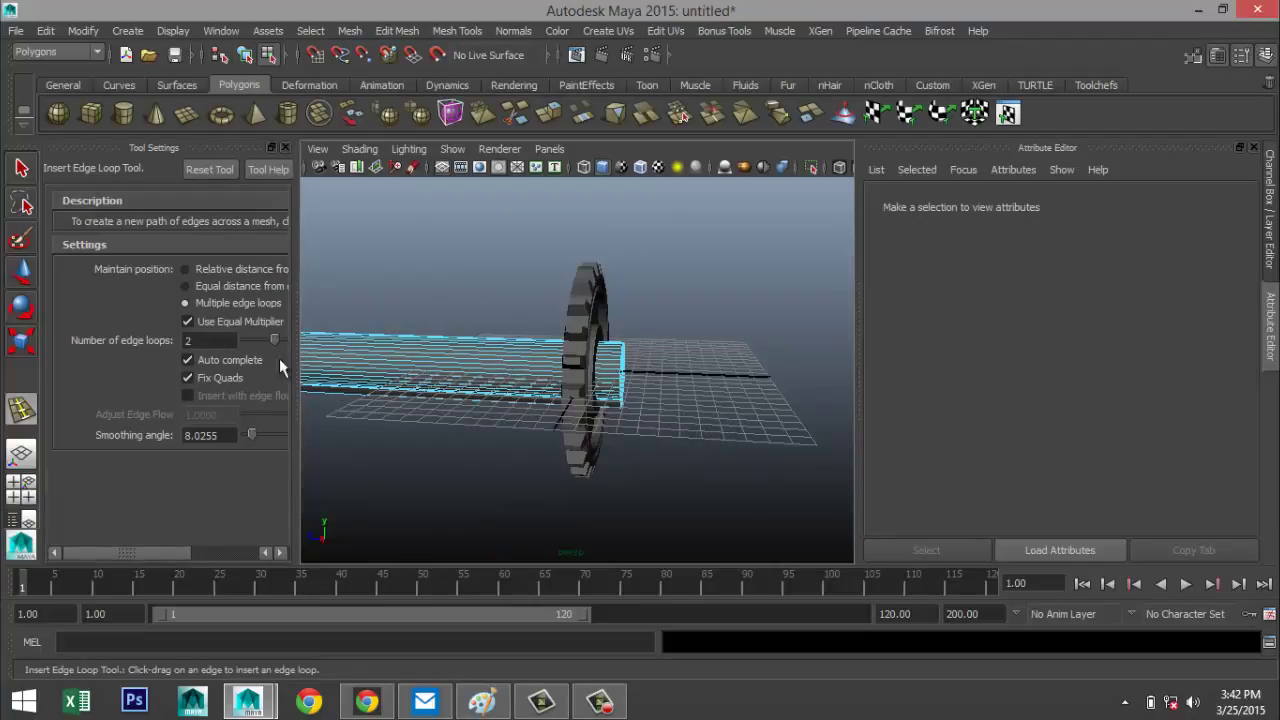
pyautogui.click(185, 286)
pyautogui.scroll(3, 730, 412)
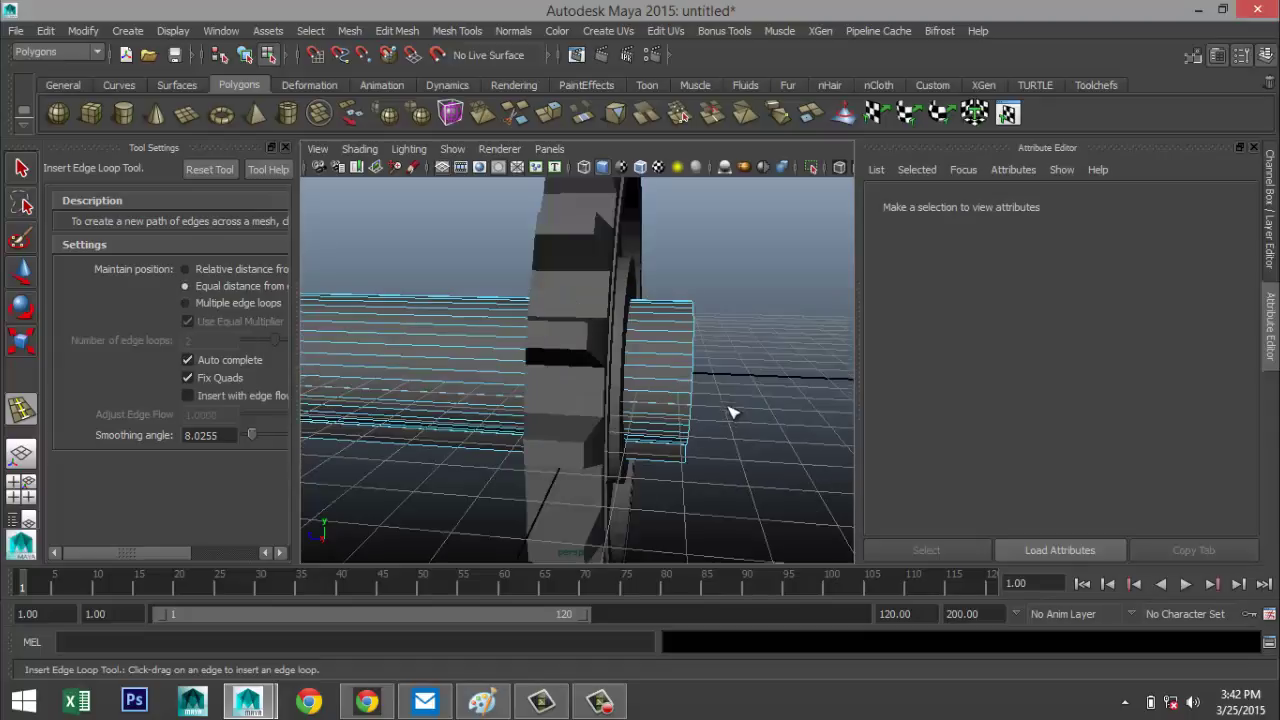
pyautogui.keyDown('alt'); pyautogui.moveTo(630, 378); pyautogui.dragTo(466, 420); pyautogui.keyUp('alt')
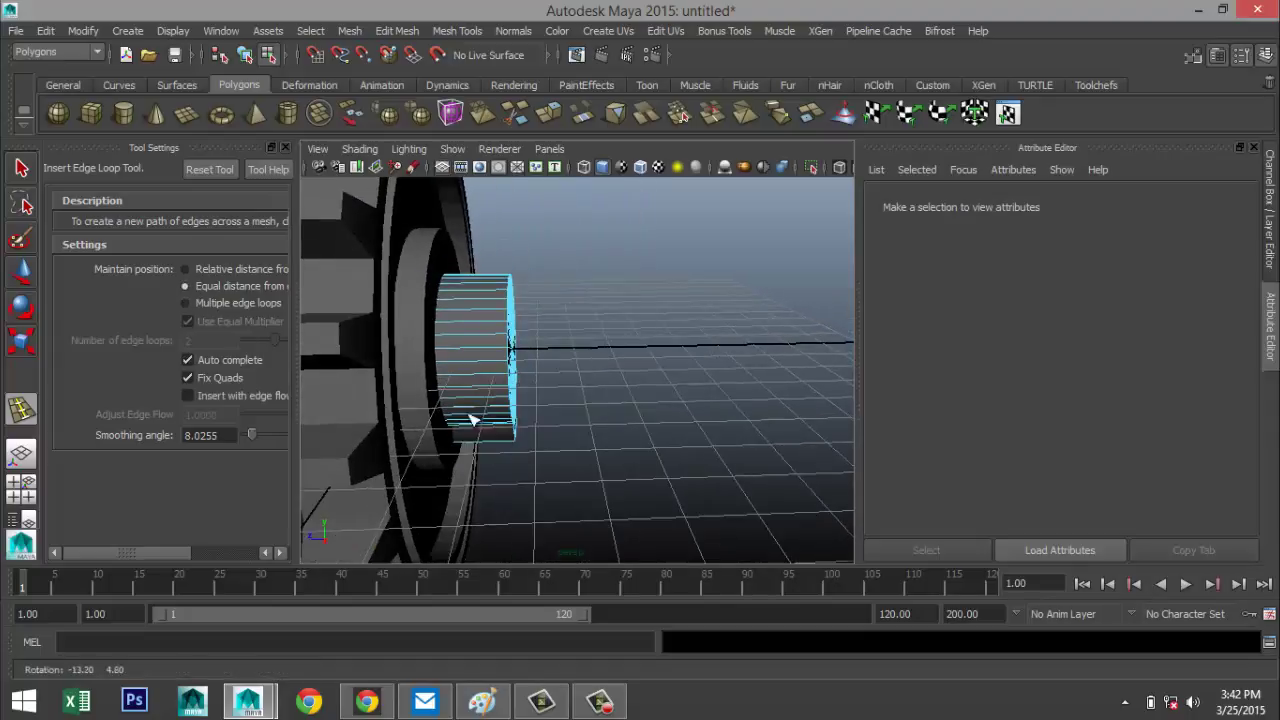
pyautogui.click(487, 315)
pyautogui.moveTo(462, 316); pyautogui.dragTo(470, 322)
pyautogui.press('q')
pyautogui.press('f')
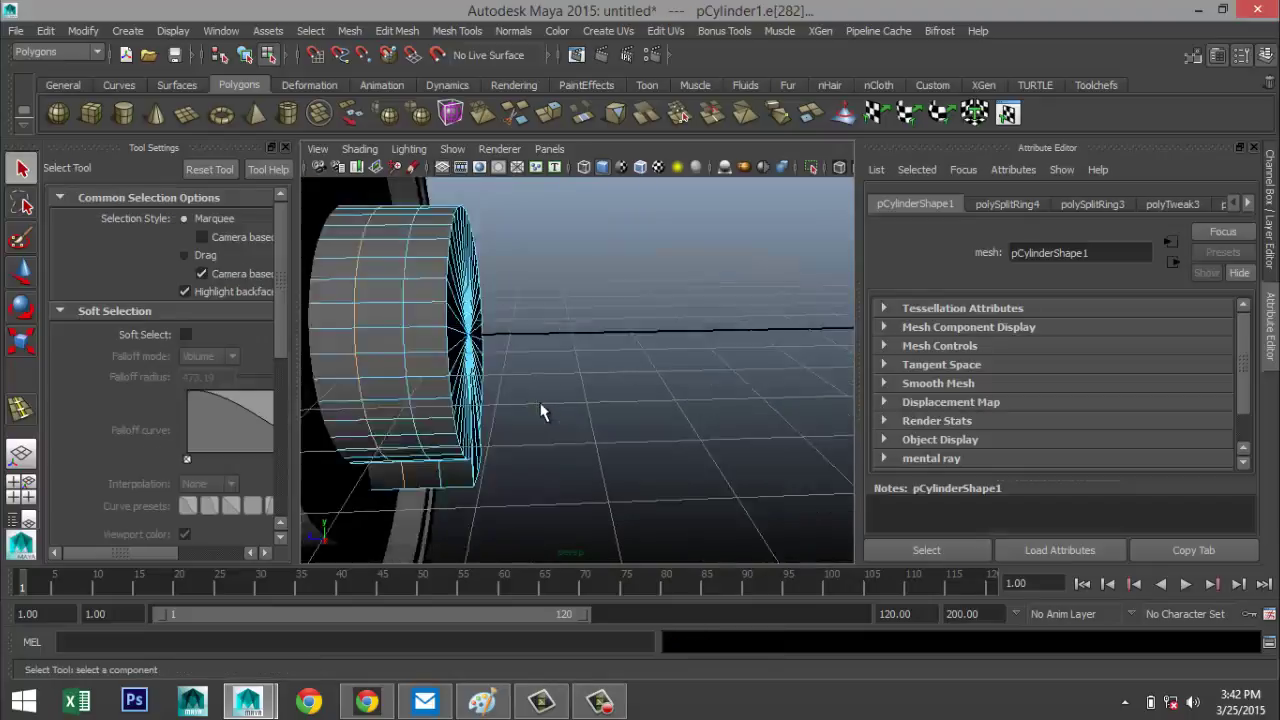
# Select the ring of faces between the shaft end's two new loops, extrude it and scale it outward into a collar.
pyautogui.press('[')
pyautogui.scroll(3, 437, 352)
pyautogui.moveTo(368, 314); pyautogui.dragTo(378, 325, button='right')
pyautogui.click(378, 295)
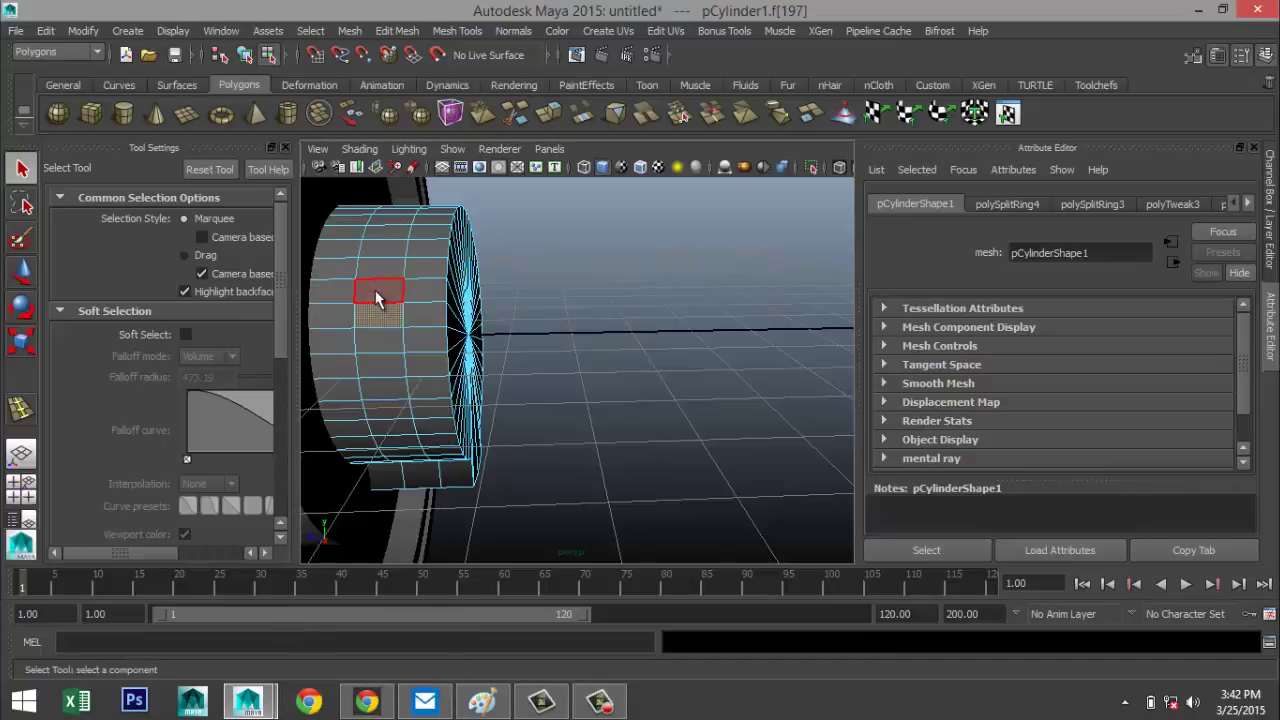
pyautogui.keyDown('shift'); pyautogui.doubleClick(378, 302); pyautogui.keyUp('shift')
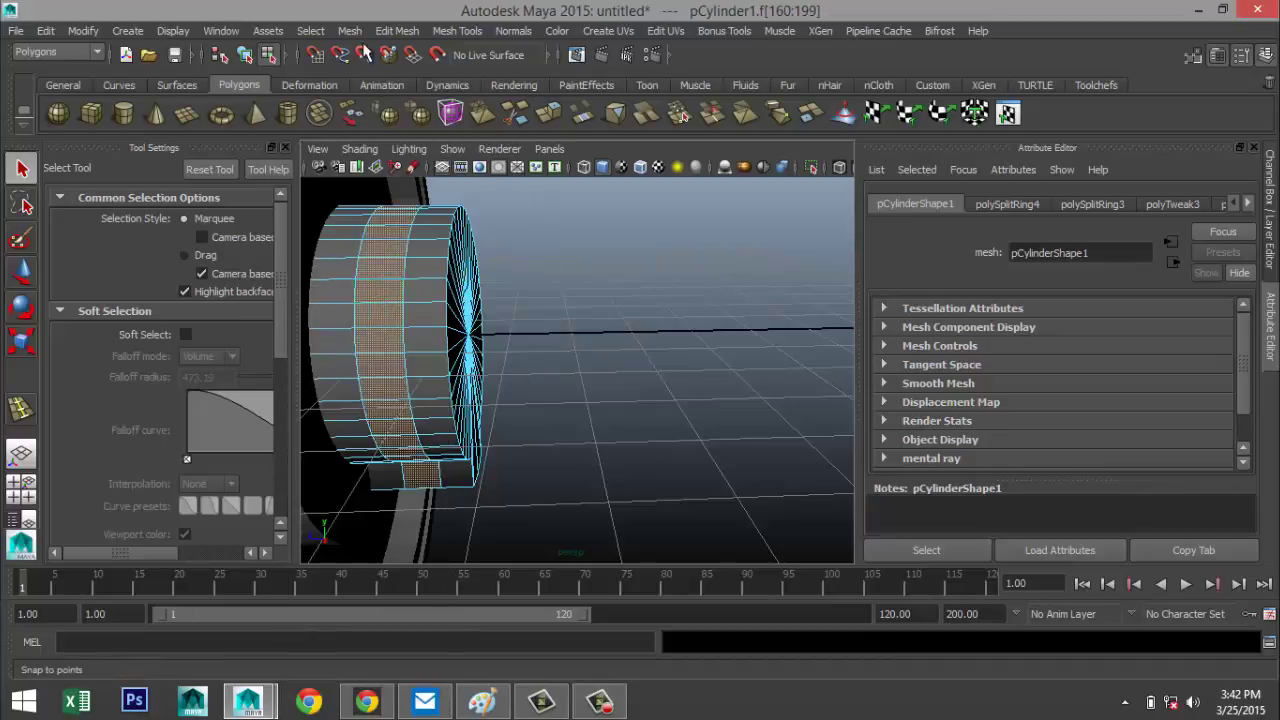
pyautogui.click(397, 30)
pyautogui.click(474, 503)
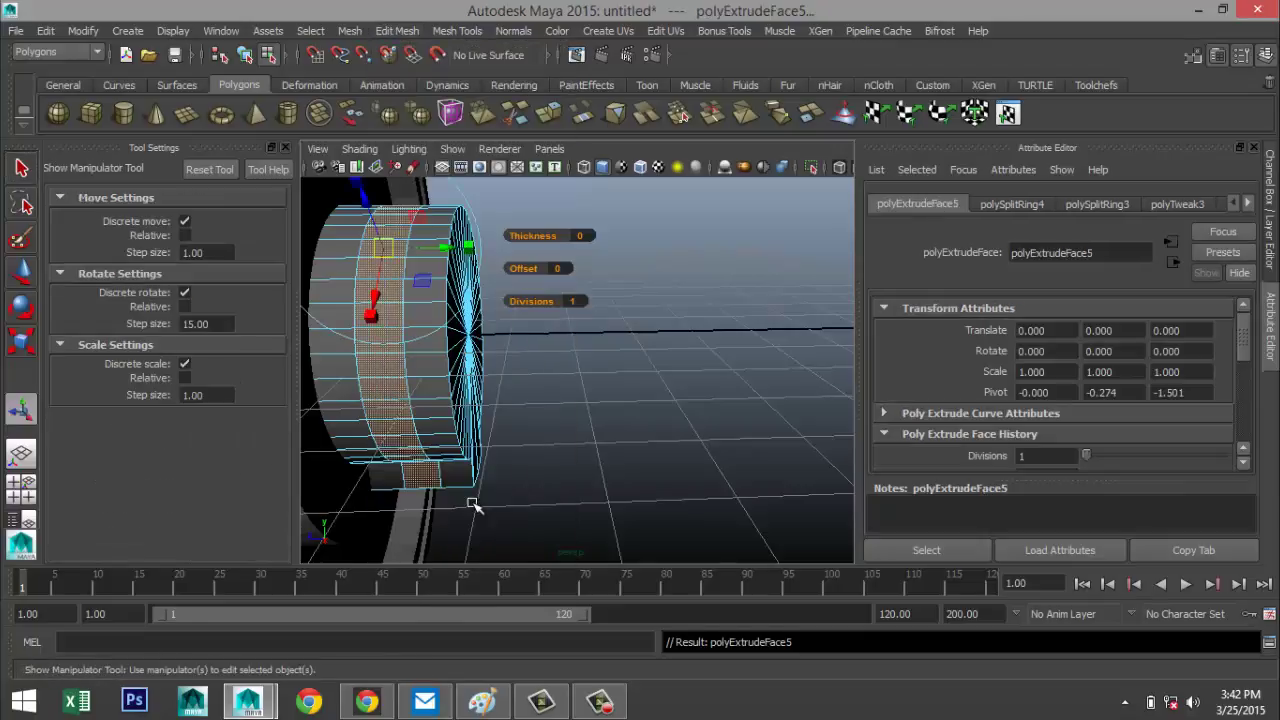
pyautogui.press('r')
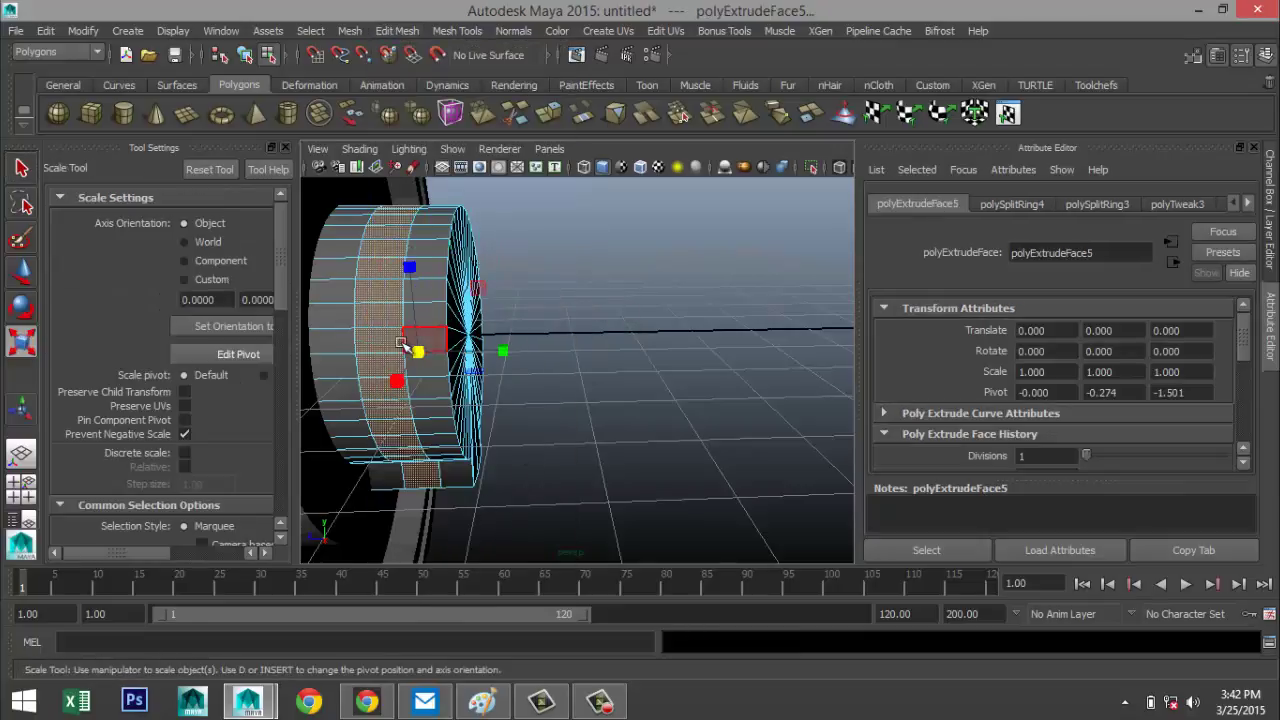
pyautogui.moveTo(417, 352); pyautogui.dragTo(450, 360)
pyautogui.click(580, 426)
# Return the shaft to object mode and move it along Z to about 11.483.
pyautogui.keyDown('alt'); pyautogui.moveTo(591, 426); pyautogui.dragTo(452, 401); pyautogui.keyUp('alt')
pyautogui.moveTo(452, 401); pyautogui.dragTo(521, 256, button='right')
pyautogui.click(460, 392)
pyautogui.keyDown('alt'); pyautogui.moveTo(666, 457); pyautogui.dragTo(603, 456); pyautogui.keyUp('alt')
pyautogui.press('w')
pyautogui.moveTo(313, 369); pyautogui.dragTo(306, 368)
pyautogui.keyDown('alt'); pyautogui.moveTo(612, 455); pyautogui.dragTo(646, 446); pyautogui.keyUp('alt')
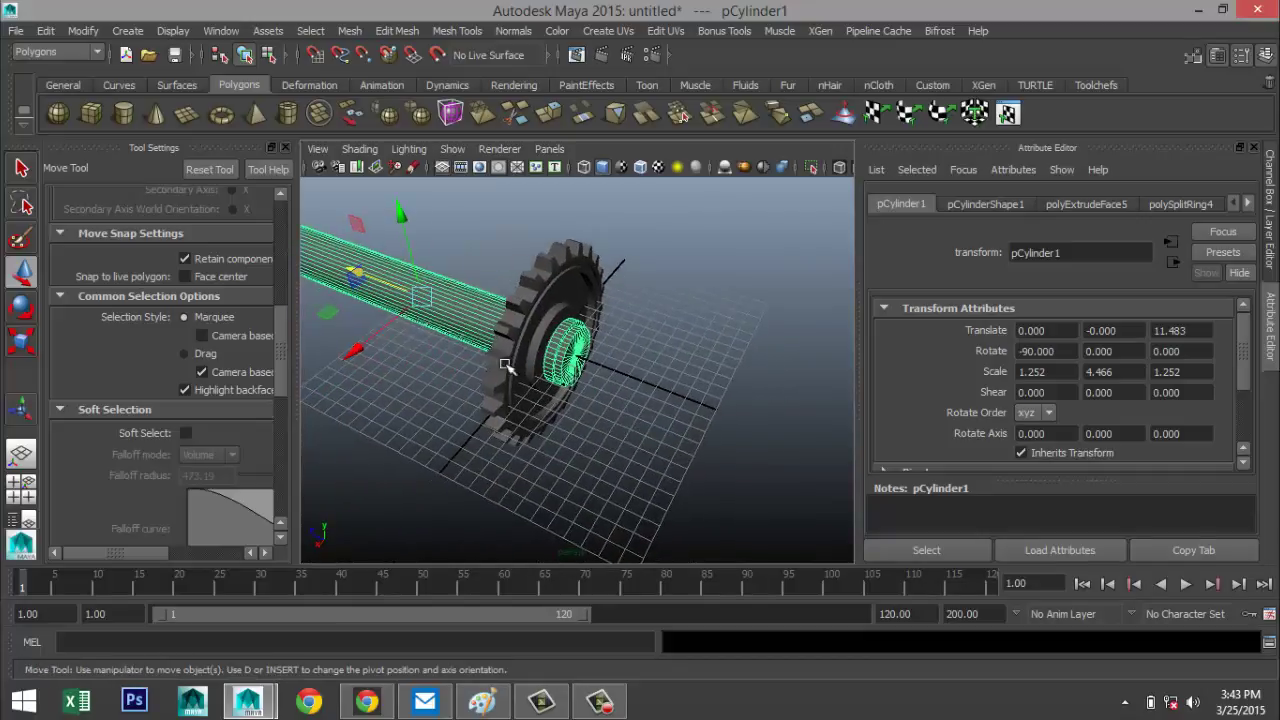
# Combine the gear and the shaft into one mesh and center its pivot.
pyautogui.press('4')
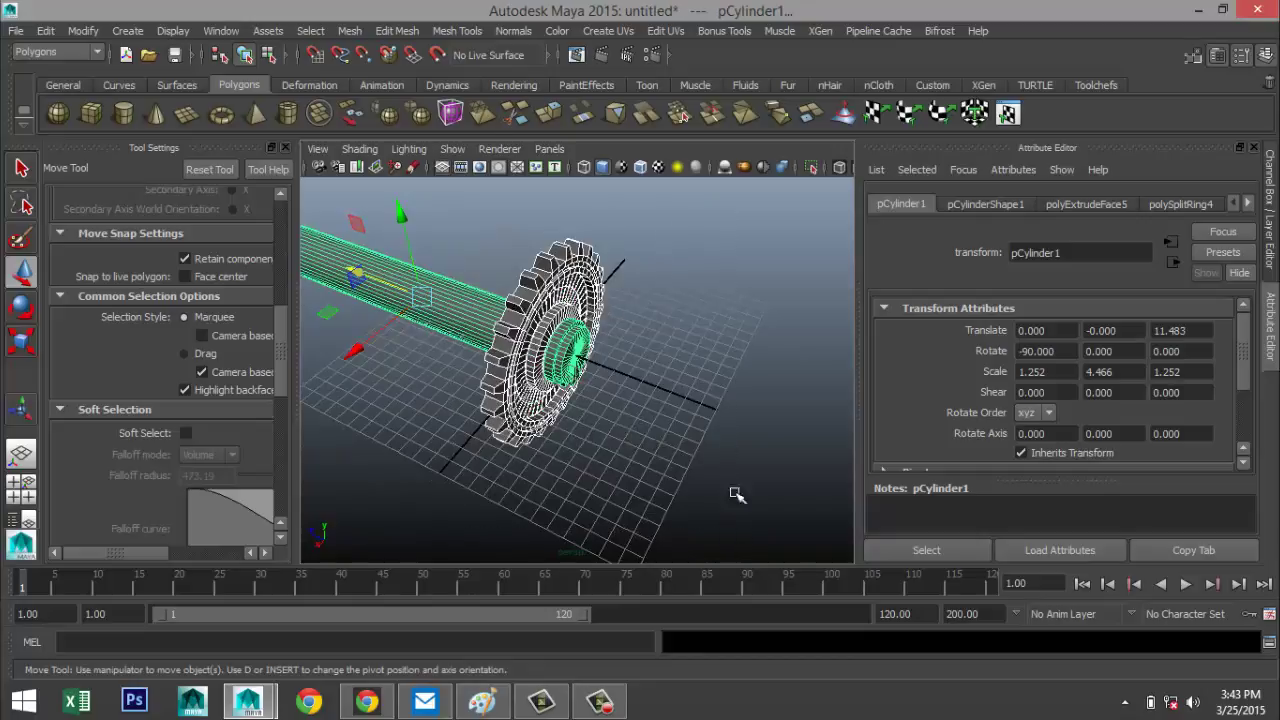
pyautogui.click(349, 31)
pyautogui.click(390, 88)
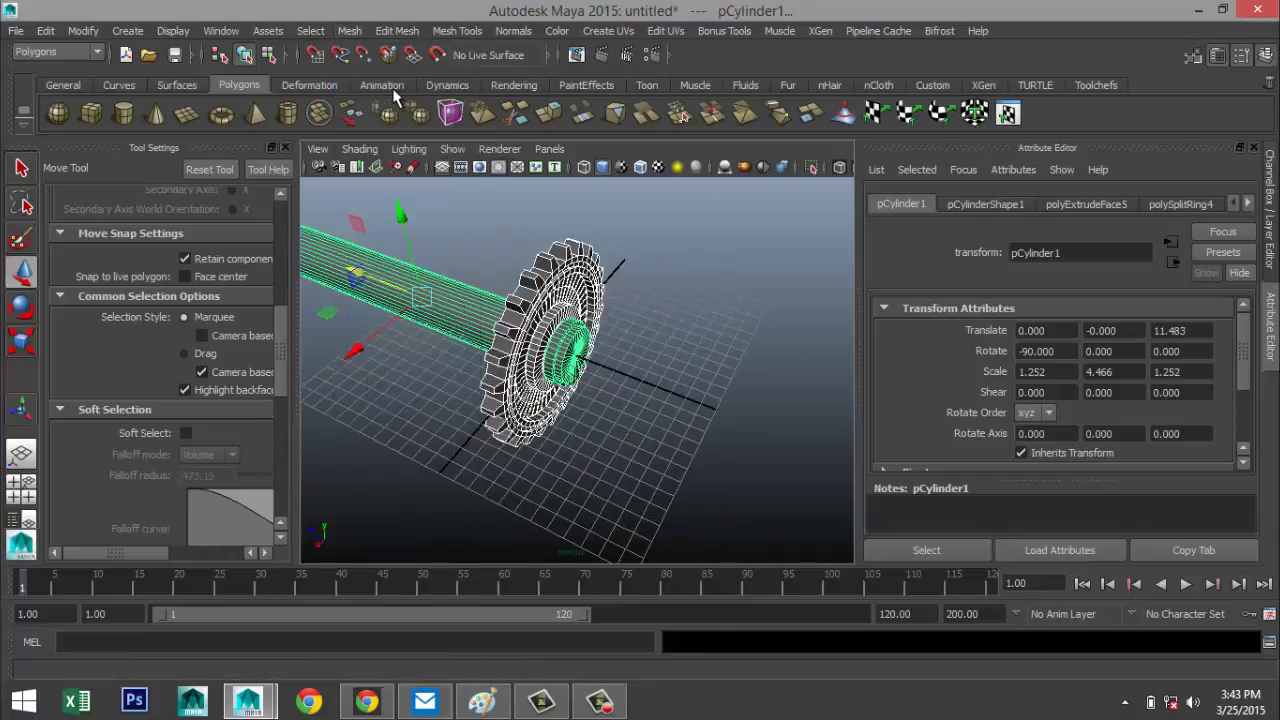
pyautogui.click(83, 31)
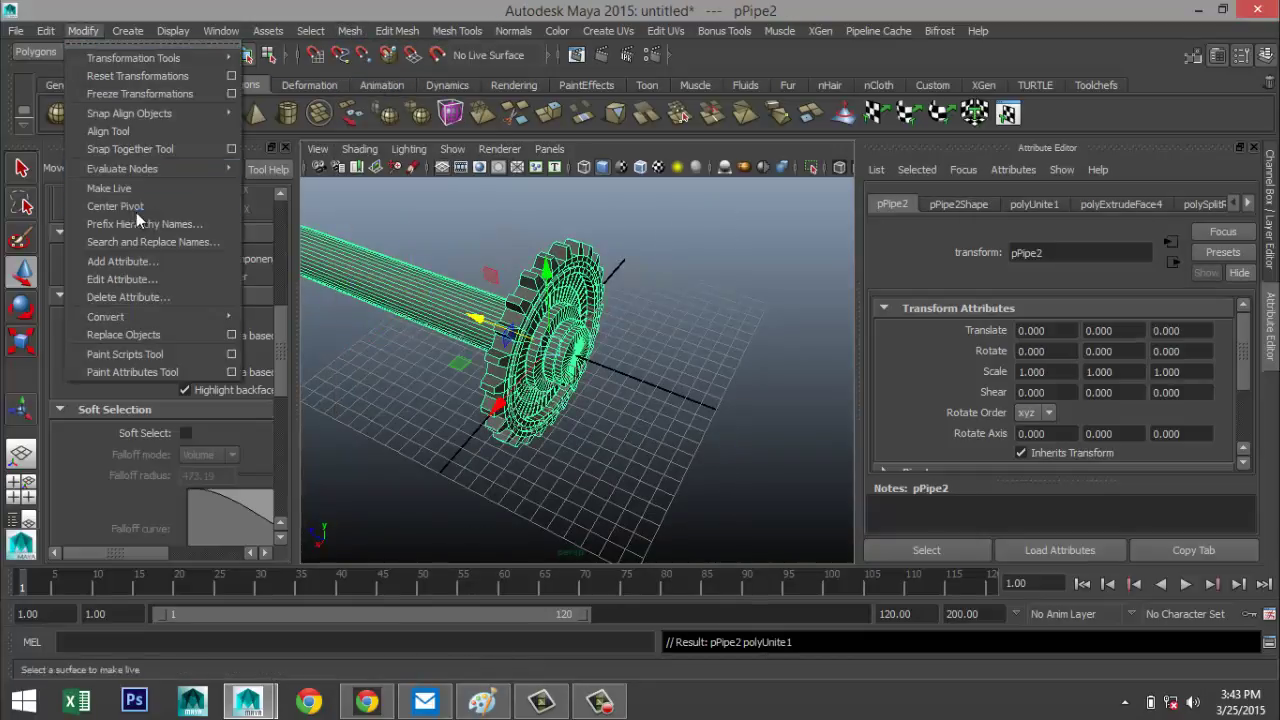
pyautogui.click(100, 204)
# Delete the combined mesh's history, freeze its transformations and deselect it.
pyautogui.click(45, 31)
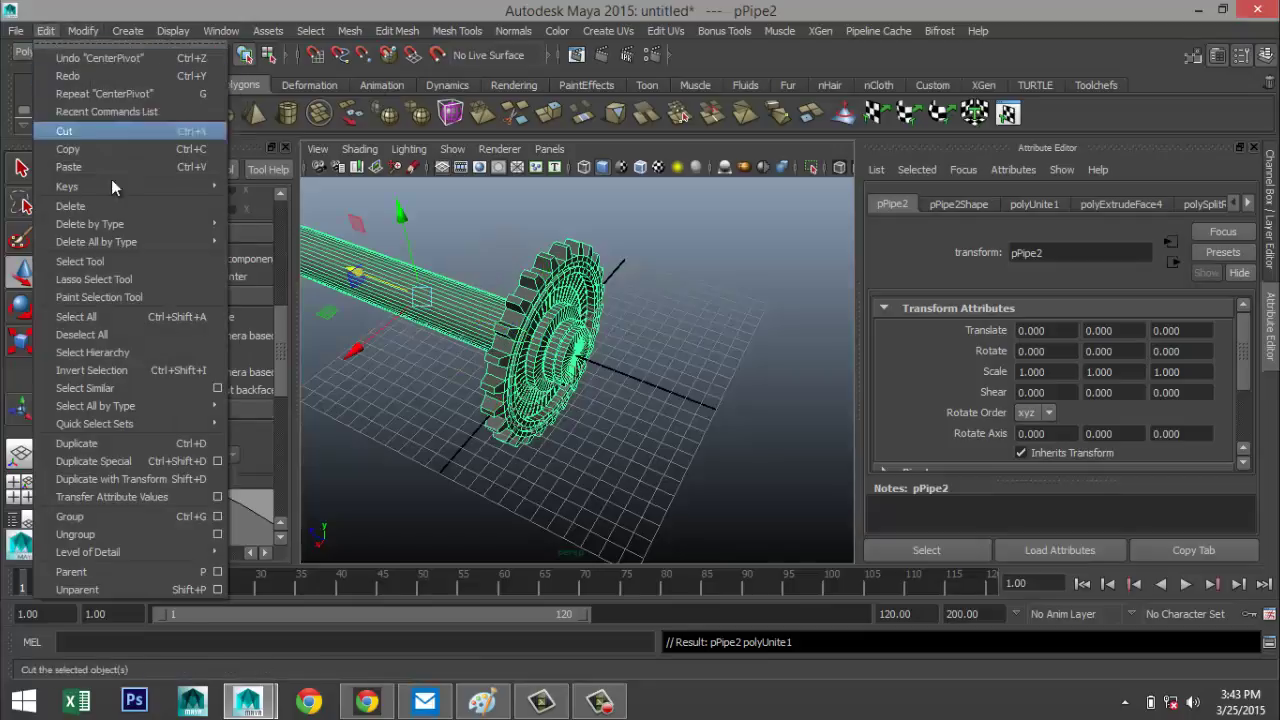
pyautogui.moveTo(152, 224)
pyautogui.click(262, 236)
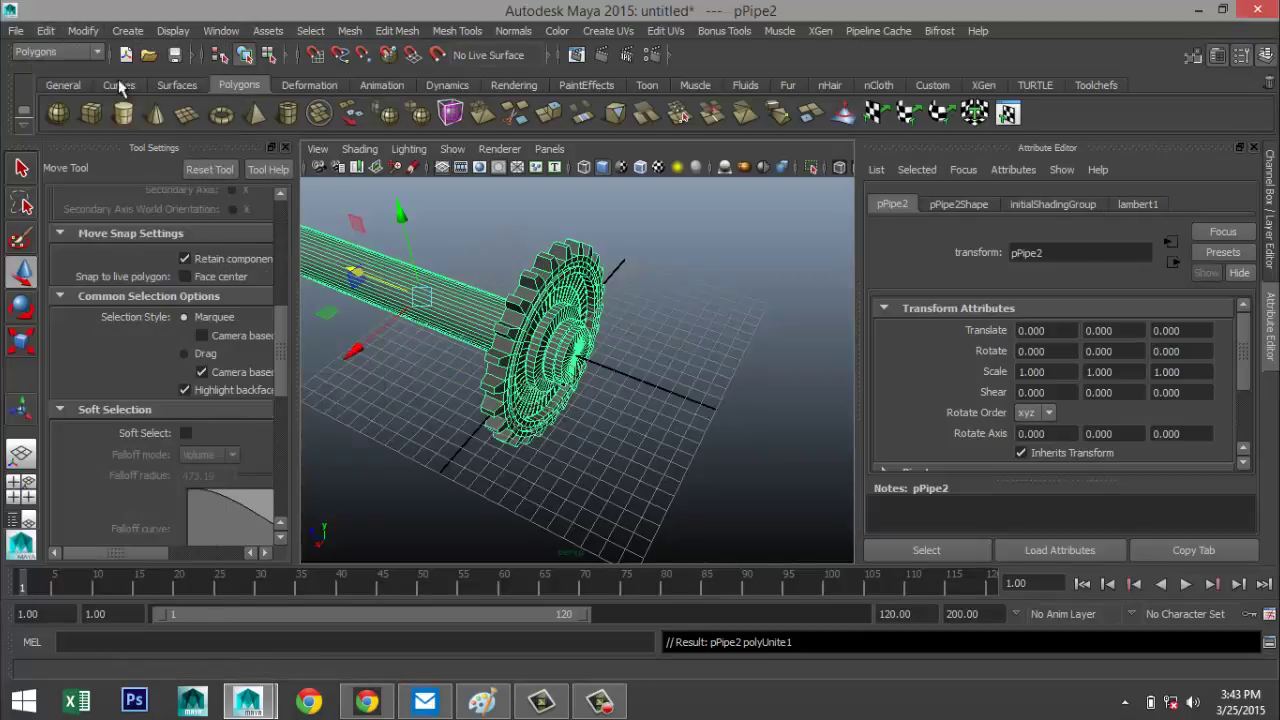
pyautogui.click(83, 31)
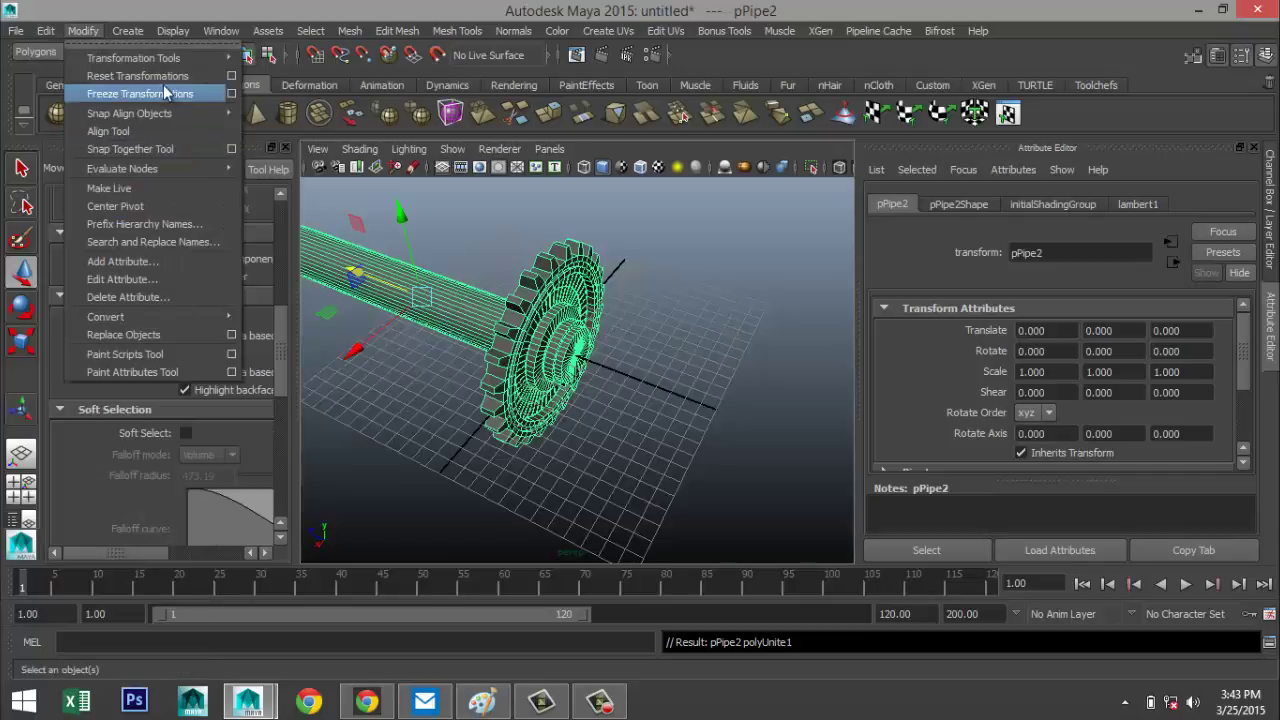
pyautogui.click(166, 95)
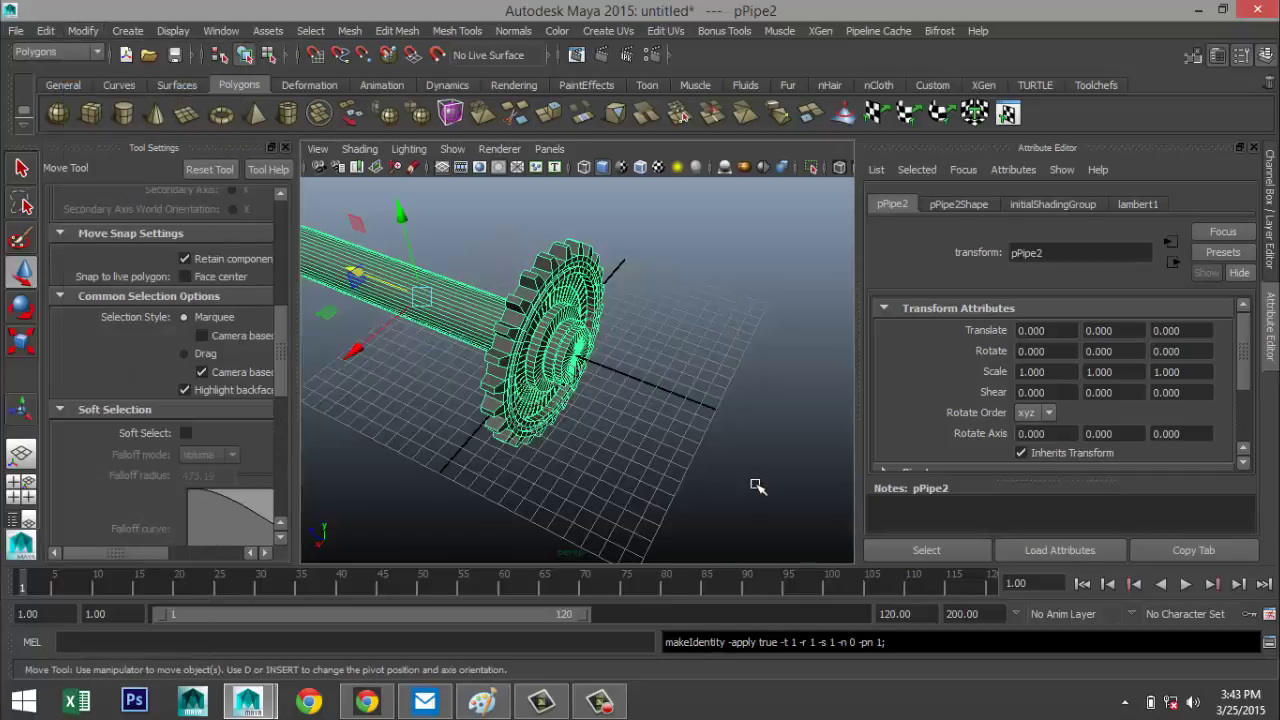
pyautogui.click(480, 463)
# Insert two evenly spaced edge loops around the long part of the shaft with the Multiple edge loops option.
pyautogui.click(22, 489)
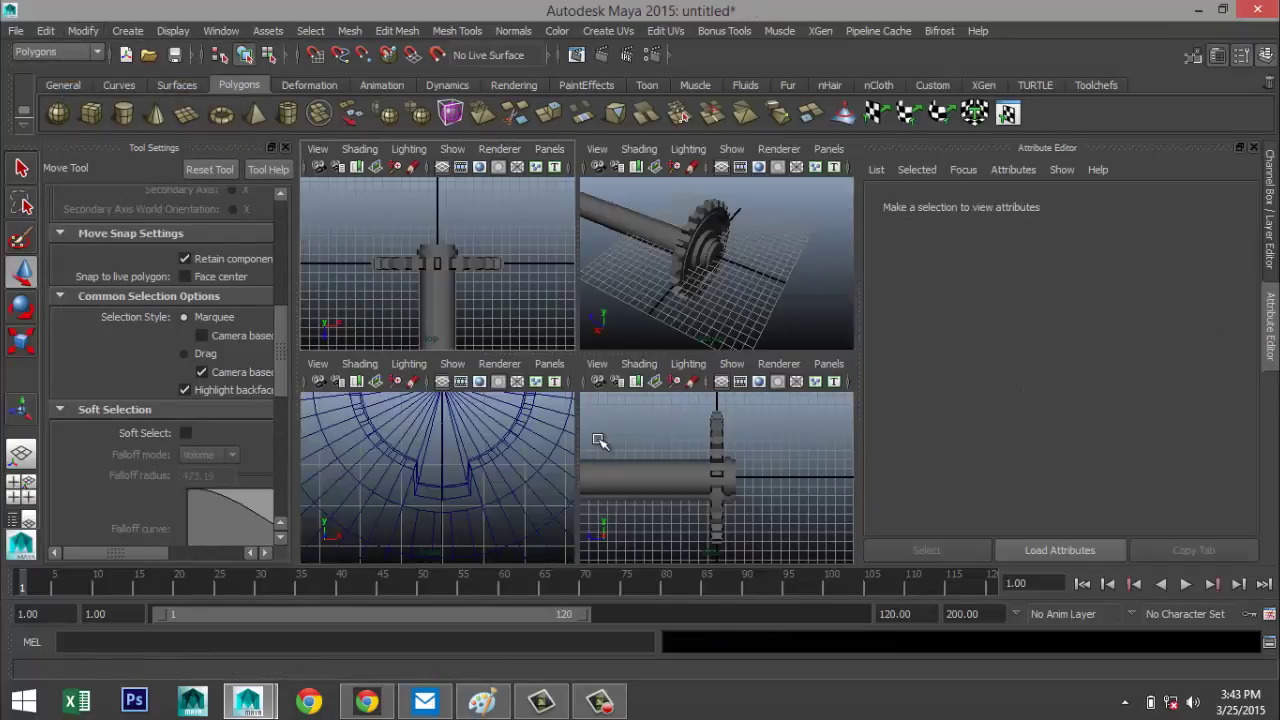
pyautogui.press('space')
pyautogui.scroll(3, 629, 349)
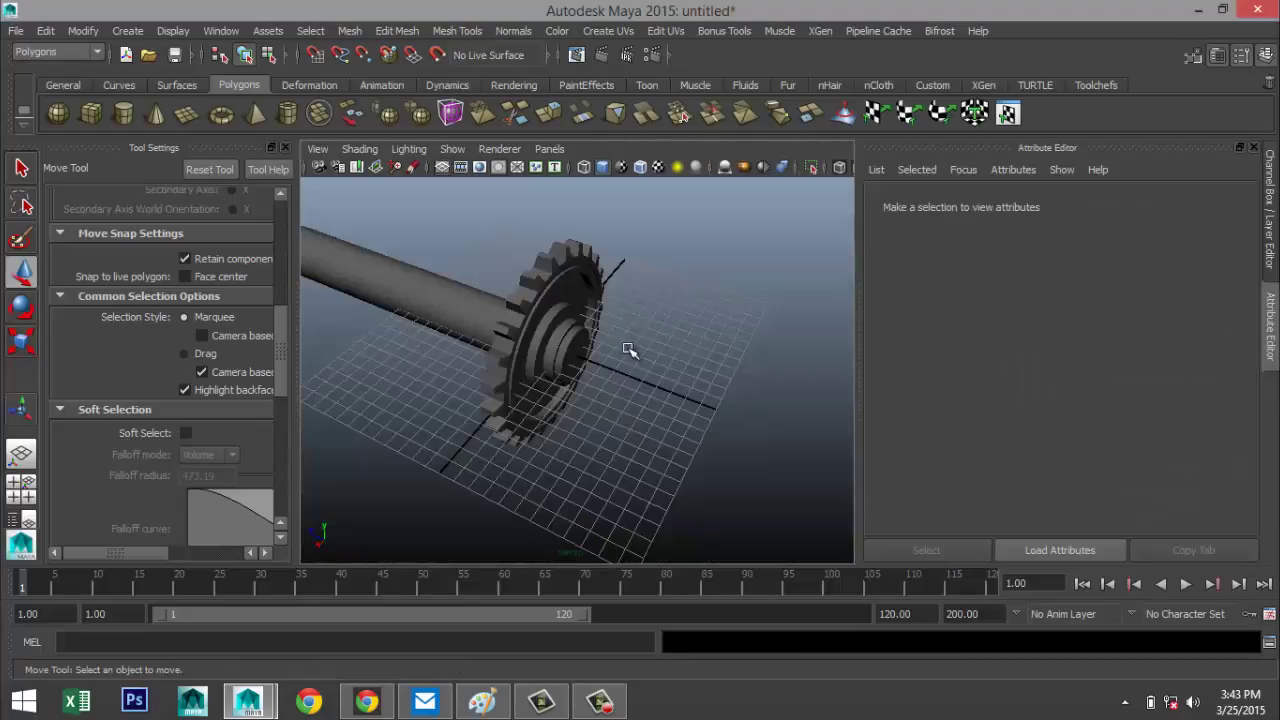
pyautogui.scroll(3, 533, 349)
pyautogui.keyDown('alt'); pyautogui.moveTo(502, 373); pyautogui.dragTo(575, 430); pyautogui.keyUp('alt')
pyautogui.scroll(-3, 597, 413)
pyautogui.scroll(3, 580, 425)
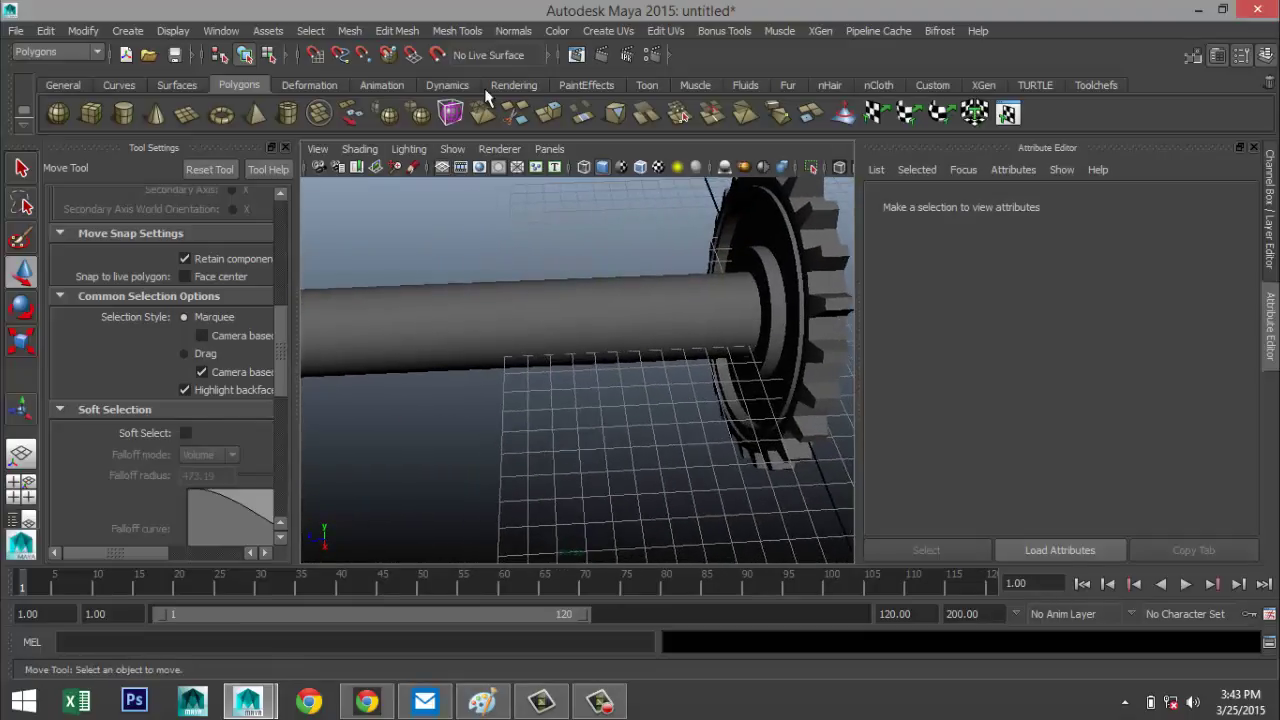
pyautogui.click(410, 31)
pyautogui.click(457, 31)
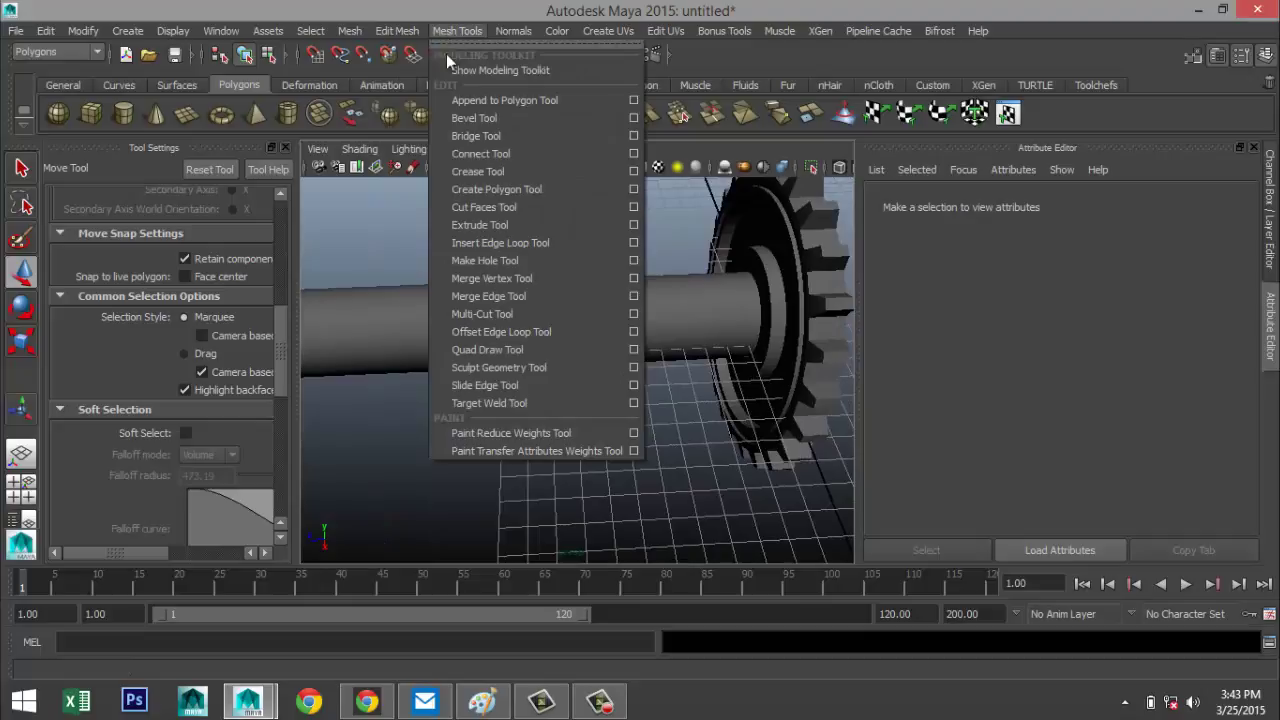
pyautogui.click(633, 244)
pyautogui.click(185, 303)
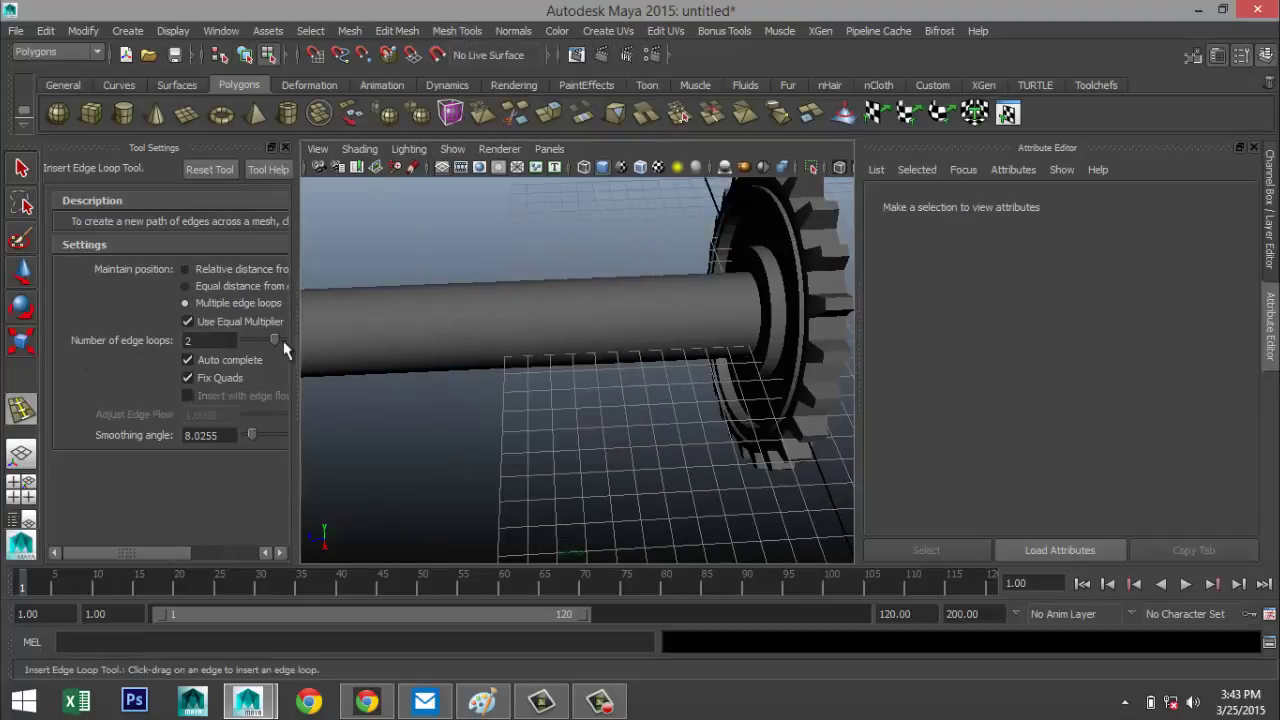
pyautogui.click(558, 321)
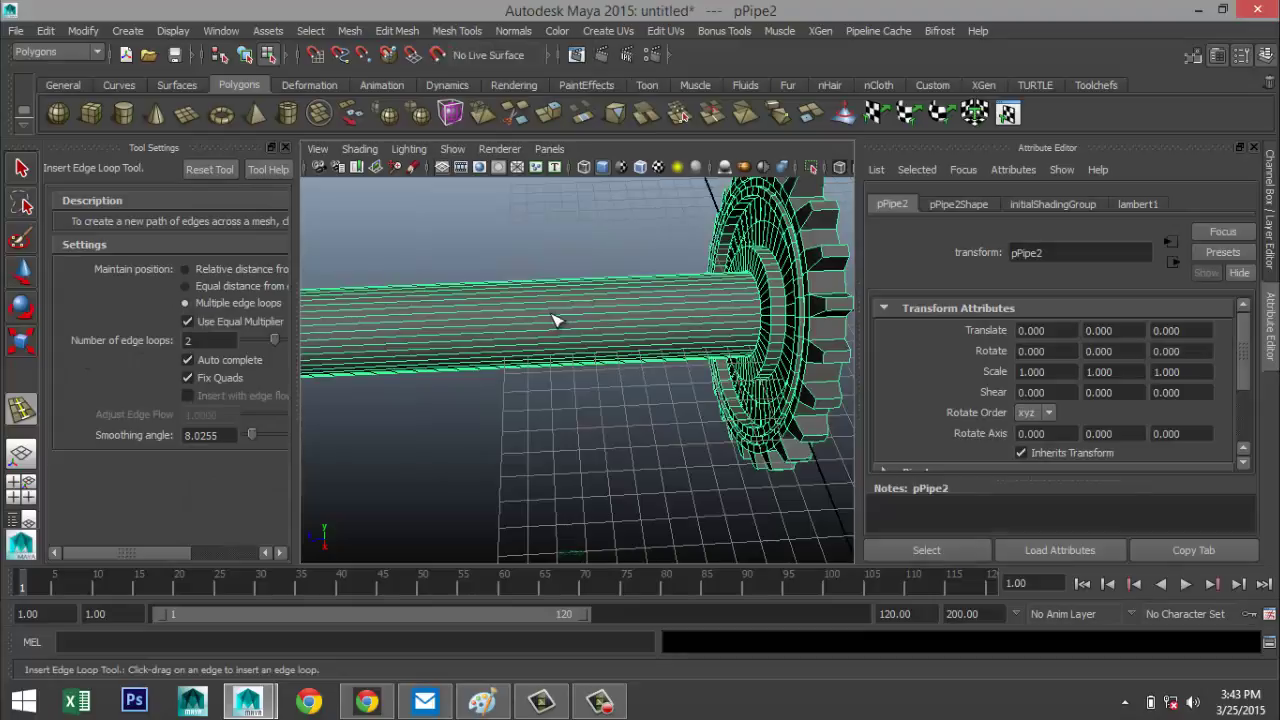
pyautogui.click(558, 321)
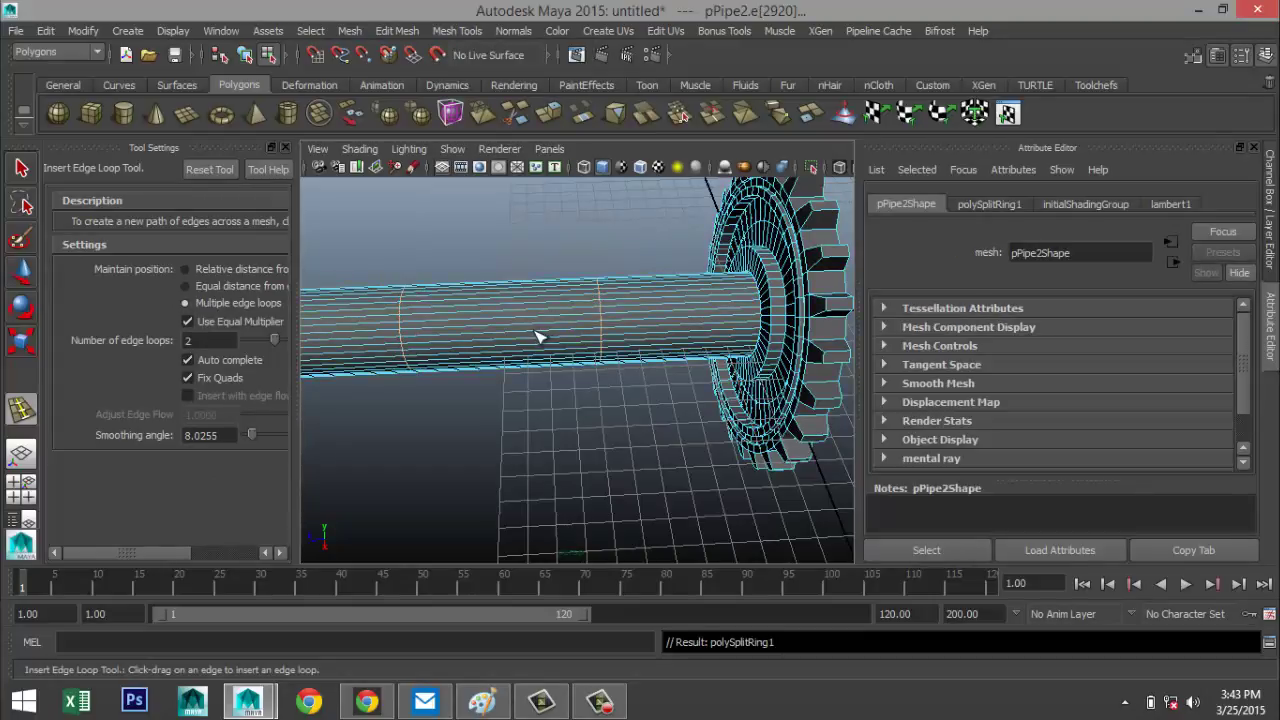
# Extrude the band of faces between the shaft's two new loops and scale it inward into a shallow recess.
pyautogui.keyDown('alt'); pyautogui.moveTo(490, 461); pyautogui.dragTo(540, 491); pyautogui.keyUp('alt')
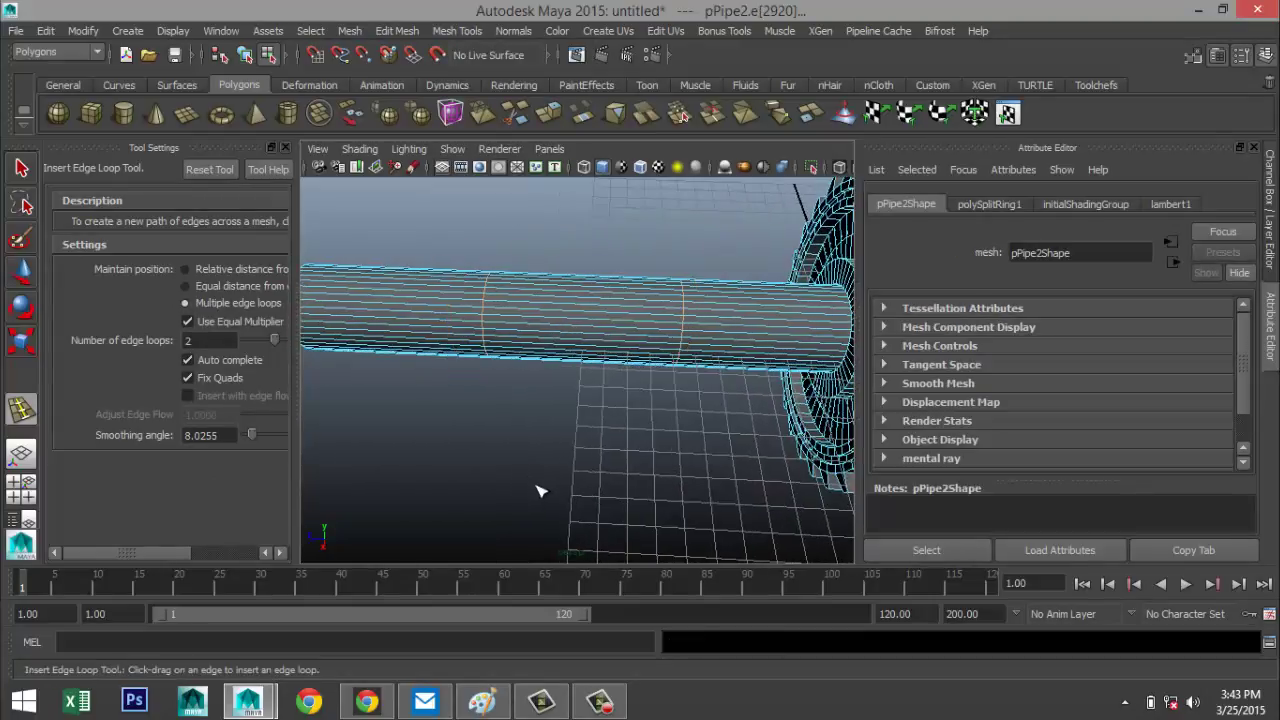
pyautogui.press('q')
pyautogui.moveTo(590, 300); pyautogui.dragTo(588, 338, button='right')
pyautogui.hotkey('ctrl', 'F11')
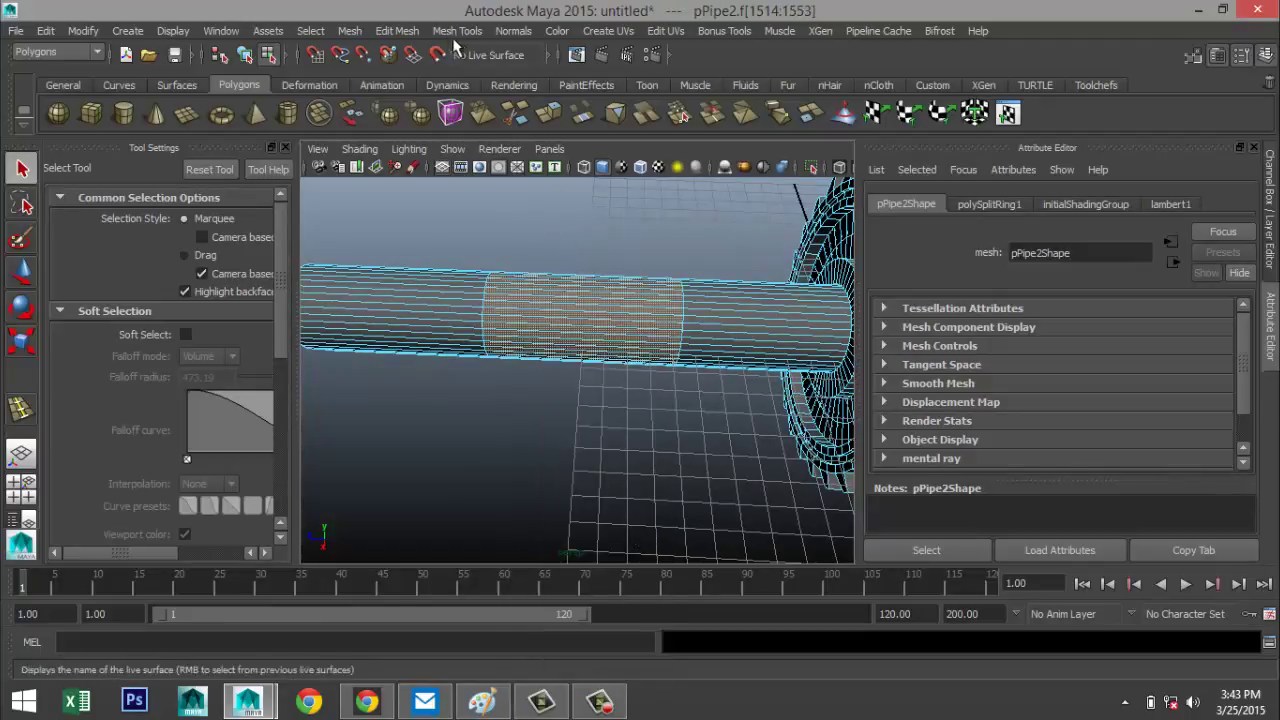
pyautogui.click(400, 33)
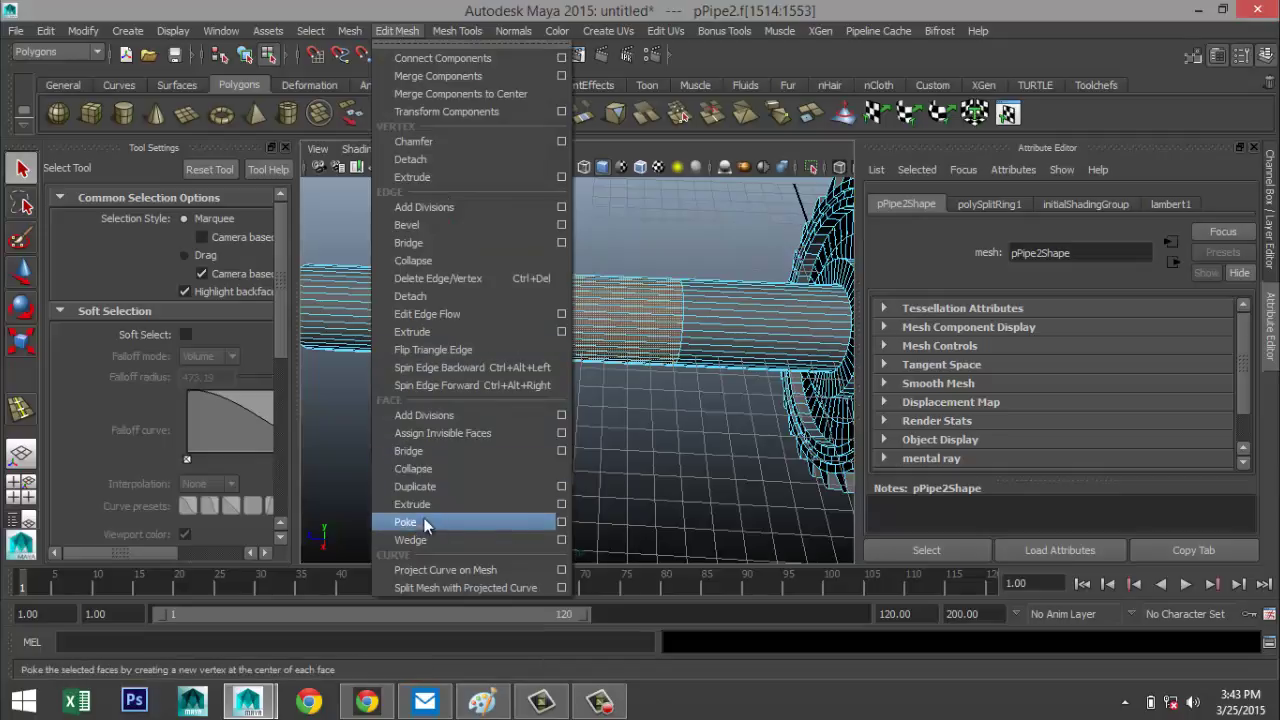
pyautogui.click(443, 510)
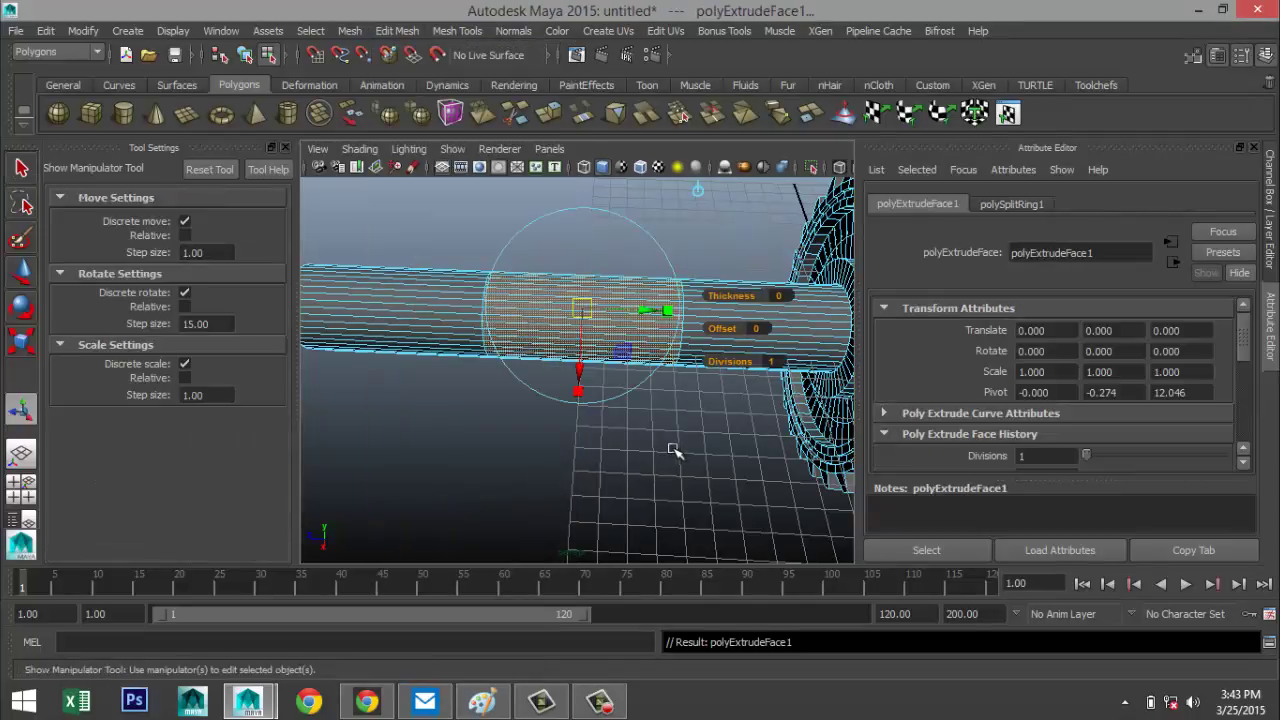
pyautogui.press('r')
pyautogui.moveTo(586, 323); pyautogui.dragTo(580, 327)
pyautogui.click(478, 463)
# Return to object mode, select the combined gear and shaft, and assign a new mia_material_x material to it.
pyautogui.press('f')
pyautogui.press('[')
pyautogui.scroll(-3, 529, 457)
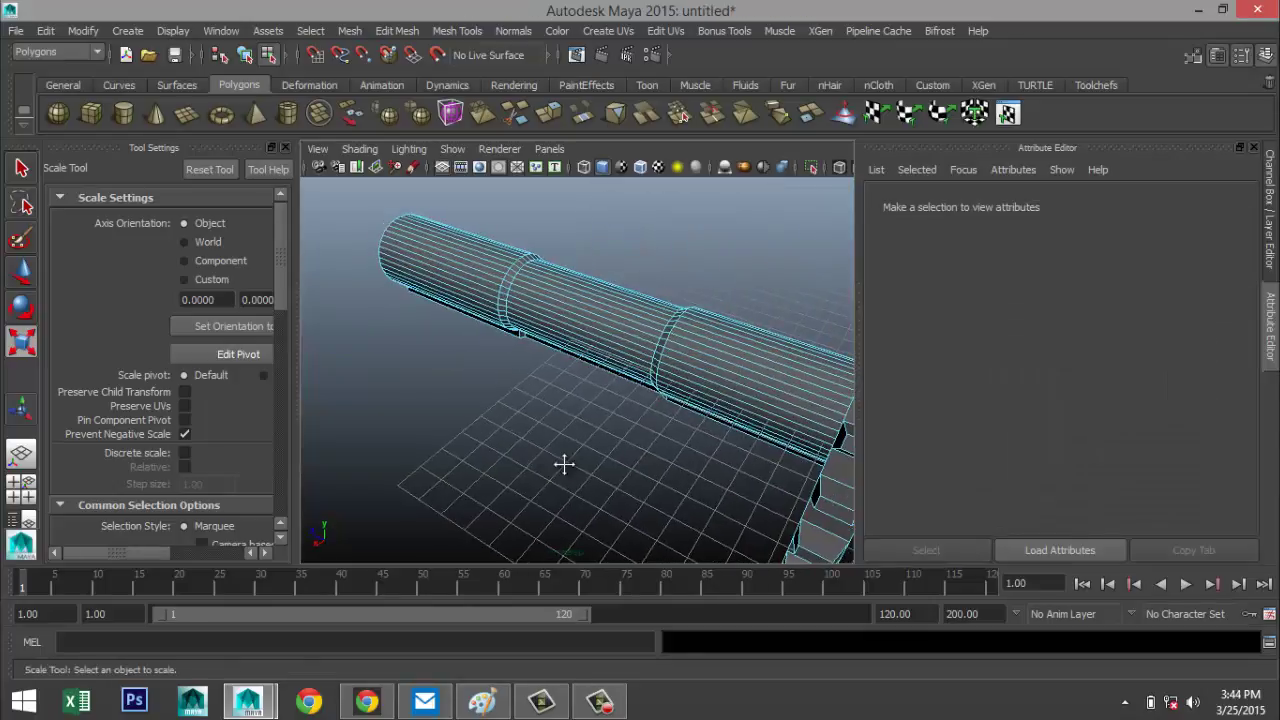
pyautogui.keyDown('alt'); pyautogui.moveTo(563, 463); pyautogui.dragTo(437, 414); pyautogui.keyUp('alt')
pyautogui.scroll(-2, 508, 443)
pyautogui.moveTo(606, 352); pyautogui.dragTo(680, 260, button='right')
pyautogui.moveTo(423, 277); pyautogui.dragTo(752, 462)
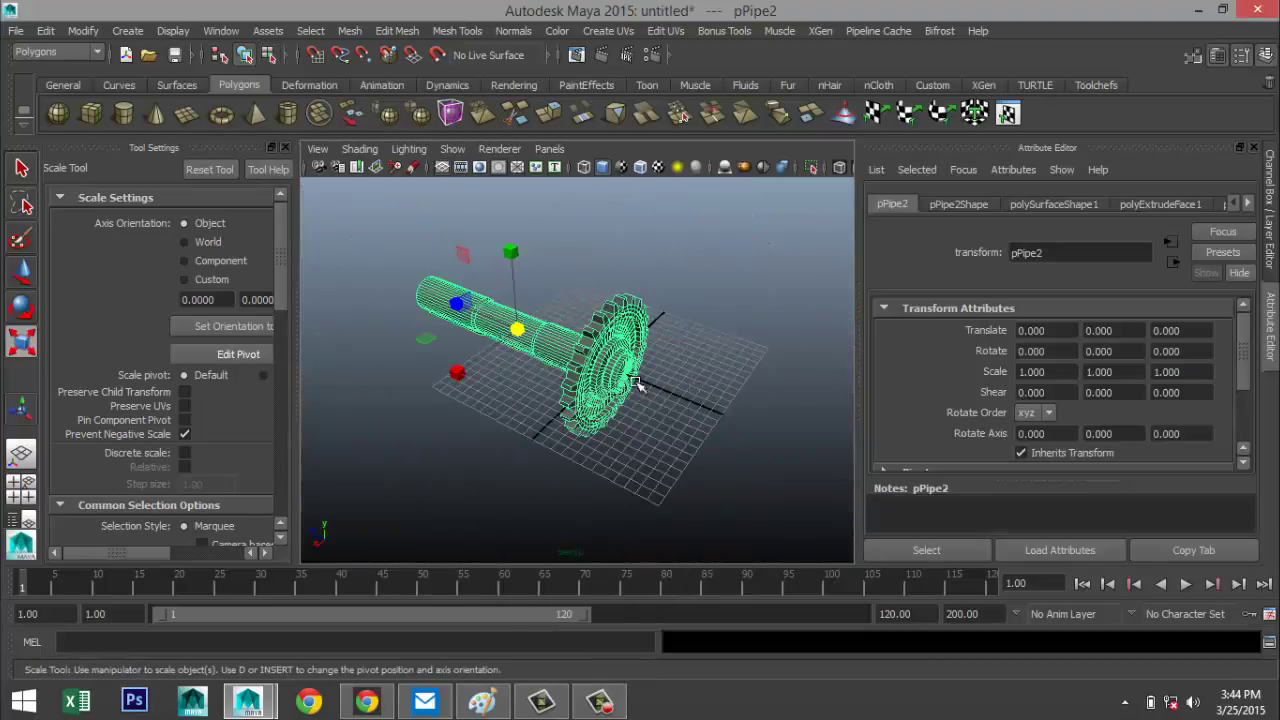
pyautogui.rightClick(590, 347)
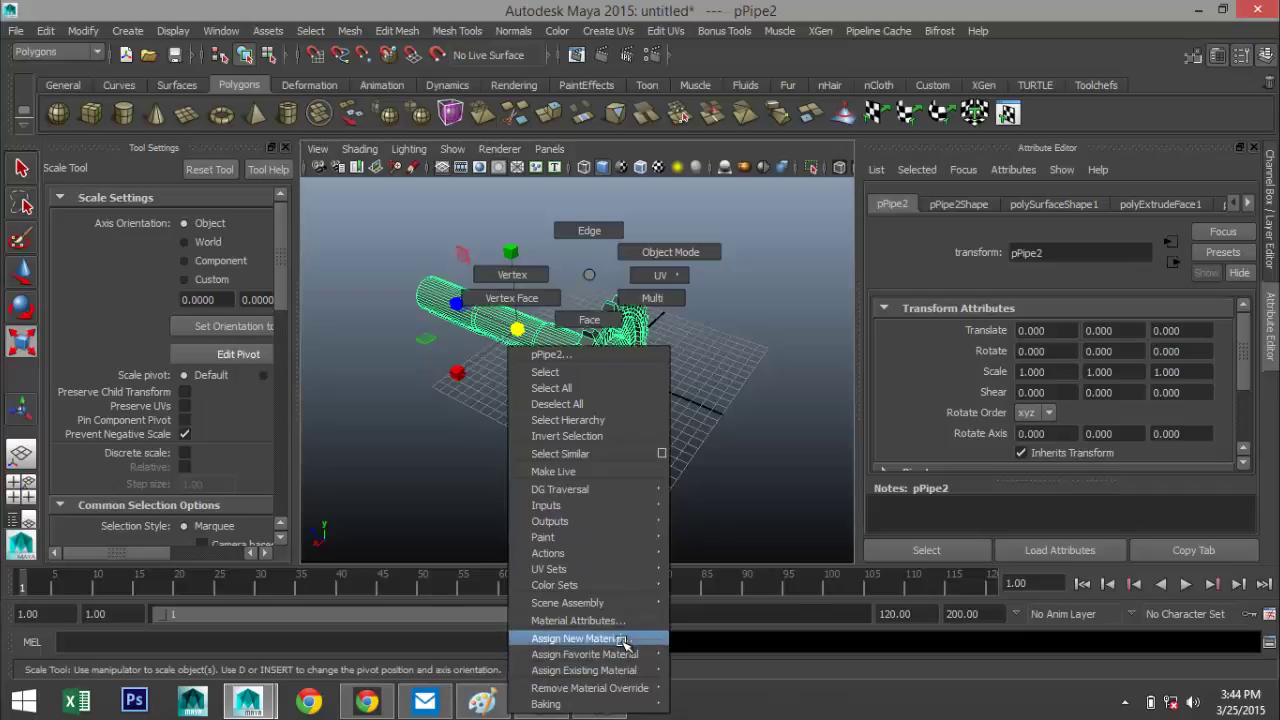
pyautogui.click(580, 638)
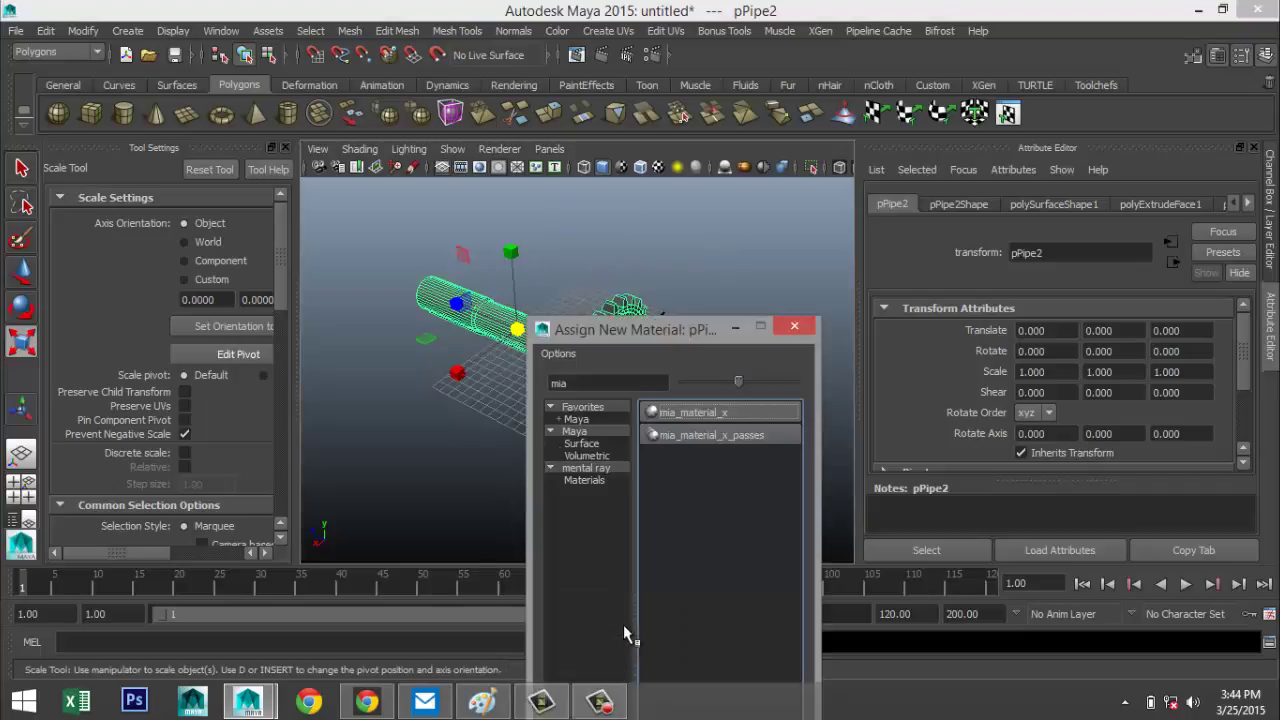
pyautogui.click(700, 412)
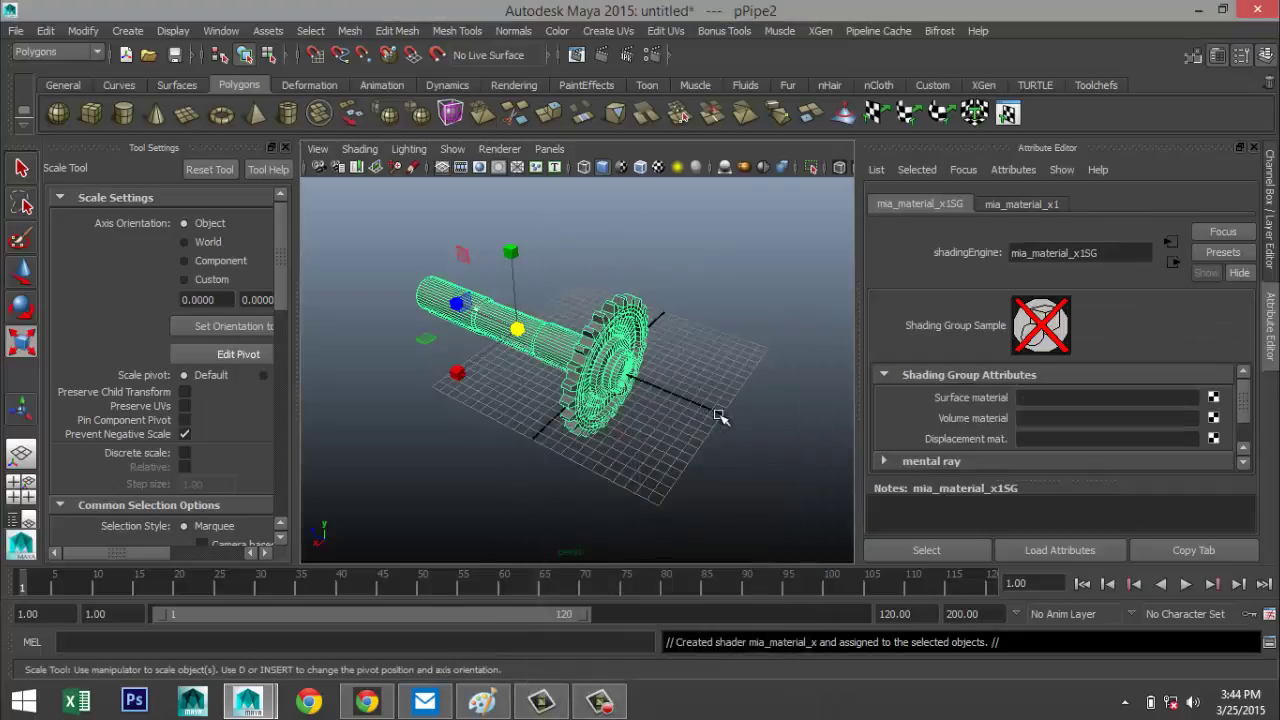
# Replace the new mia_material_x1 material's settings with the Chrome preset.
pyautogui.click(1035, 206)
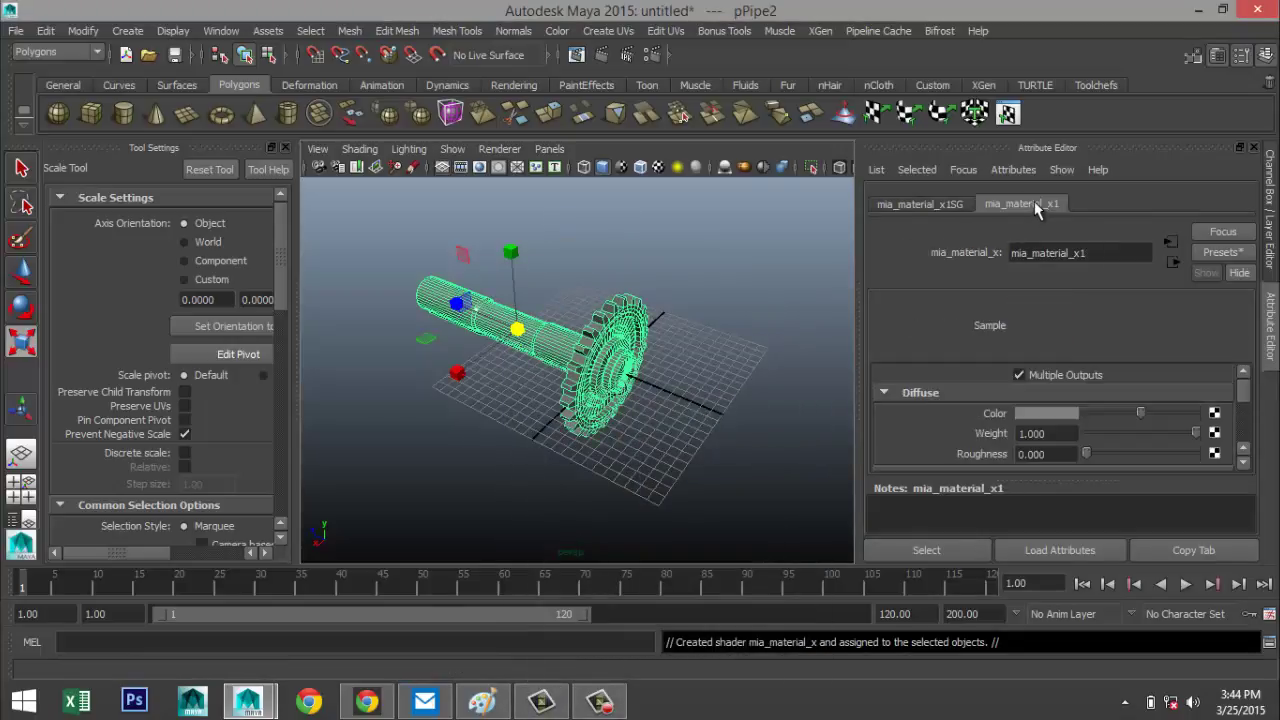
pyautogui.click(1221, 254)
pyautogui.moveTo(1128, 300)
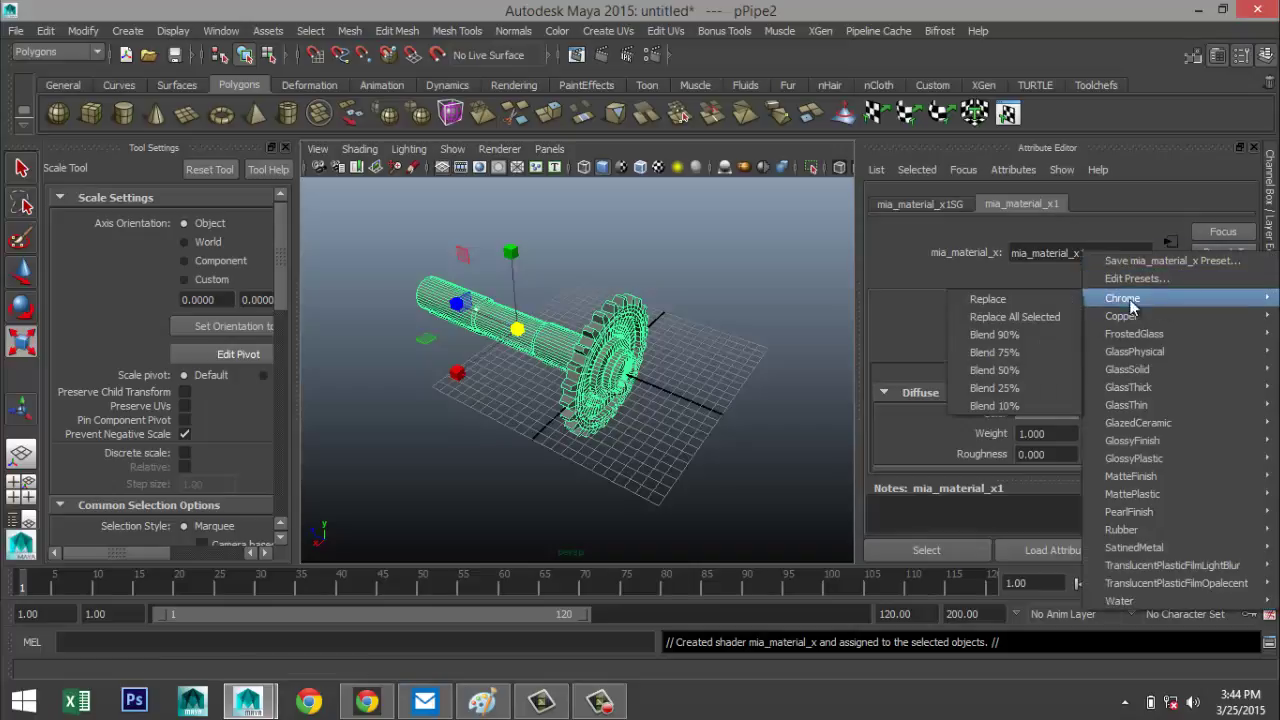
pyautogui.click(985, 301)
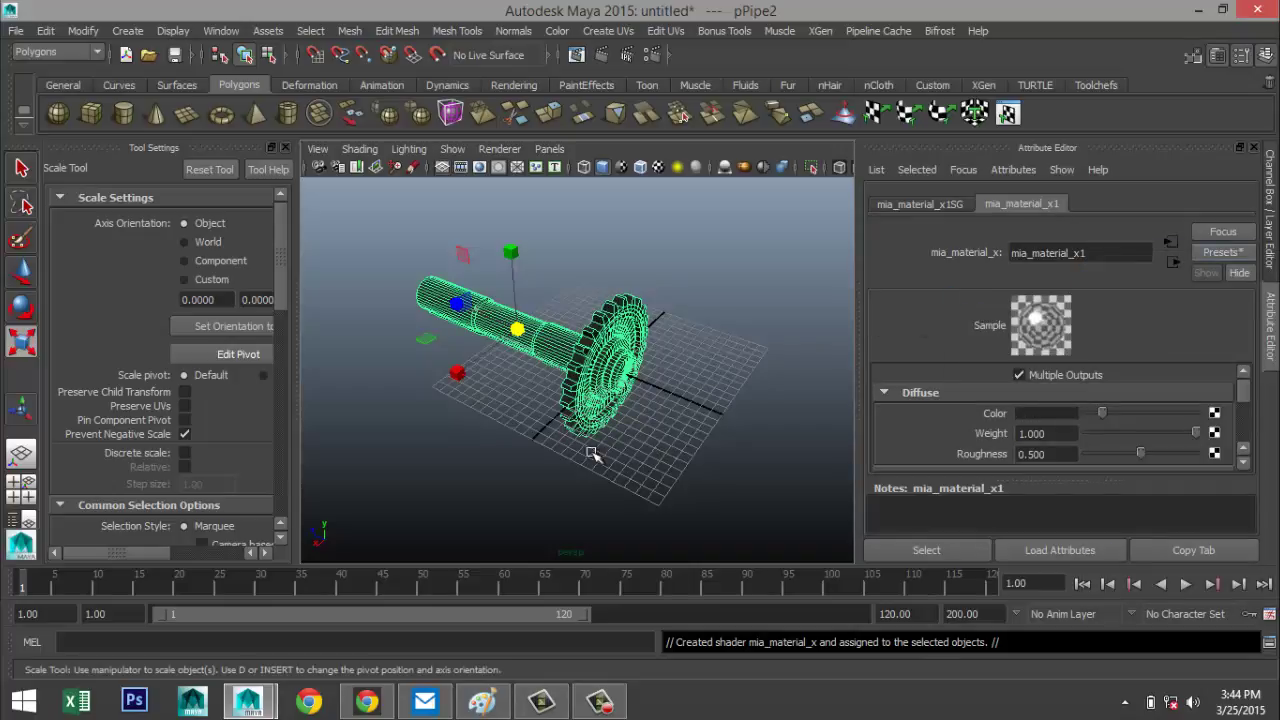
# Select the faces of the shaft's recess, grow the selection over its sloped edges, and assign a new mia_material_x material to them.
pyautogui.click(483, 453)
pyautogui.keyDown('alt'); pyautogui.moveTo(483, 451); pyautogui.dragTo(591, 434); pyautogui.keyUp('alt')
pyautogui.scroll(5, 560, 430)
pyautogui.moveTo(556, 274); pyautogui.dragTo(623, 258, button='right')
pyautogui.click(578, 316)
pyautogui.moveTo(559, 316); pyautogui.dragTo(562, 232, button='right')
pyautogui.moveTo(514, 191); pyautogui.dragTo(610, 577)
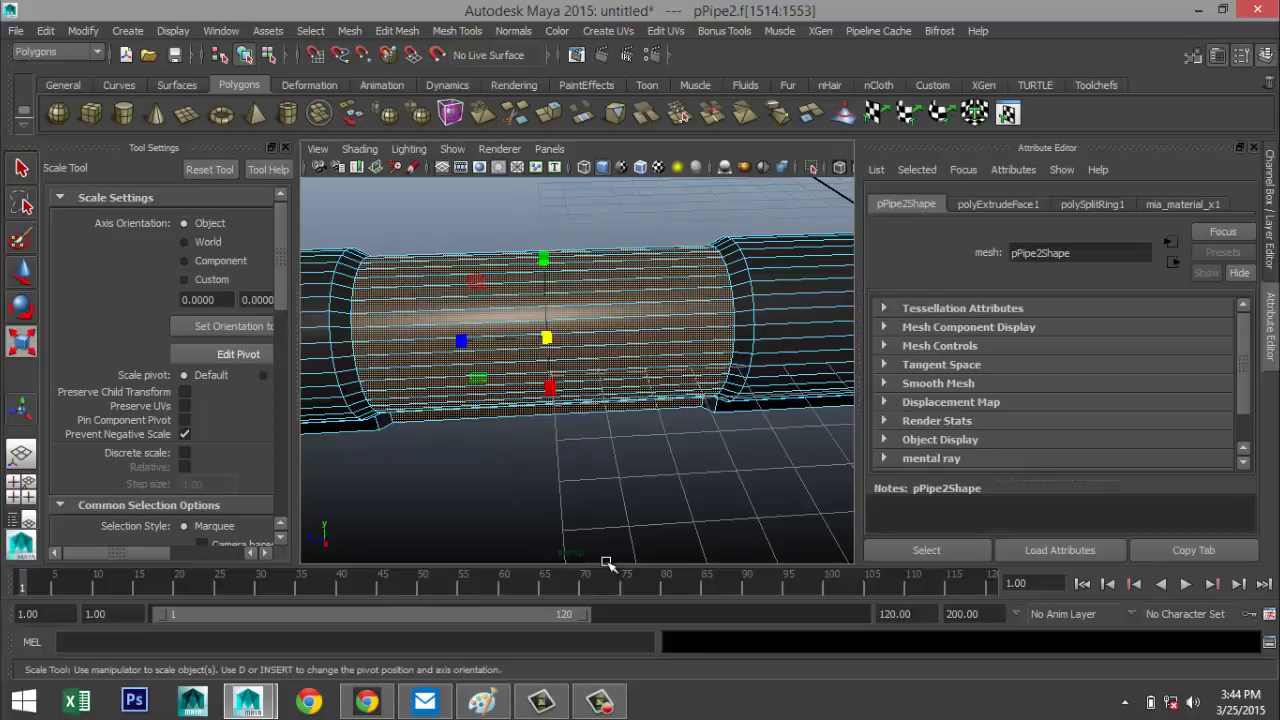
pyautogui.hotkey('shift', '.')
pyautogui.keyDown('alt'); pyautogui.moveTo(527, 531); pyautogui.dragTo(546, 491); pyautogui.keyUp('alt')
pyautogui.moveTo(614, 346); pyautogui.dragTo(620, 648, button='right')
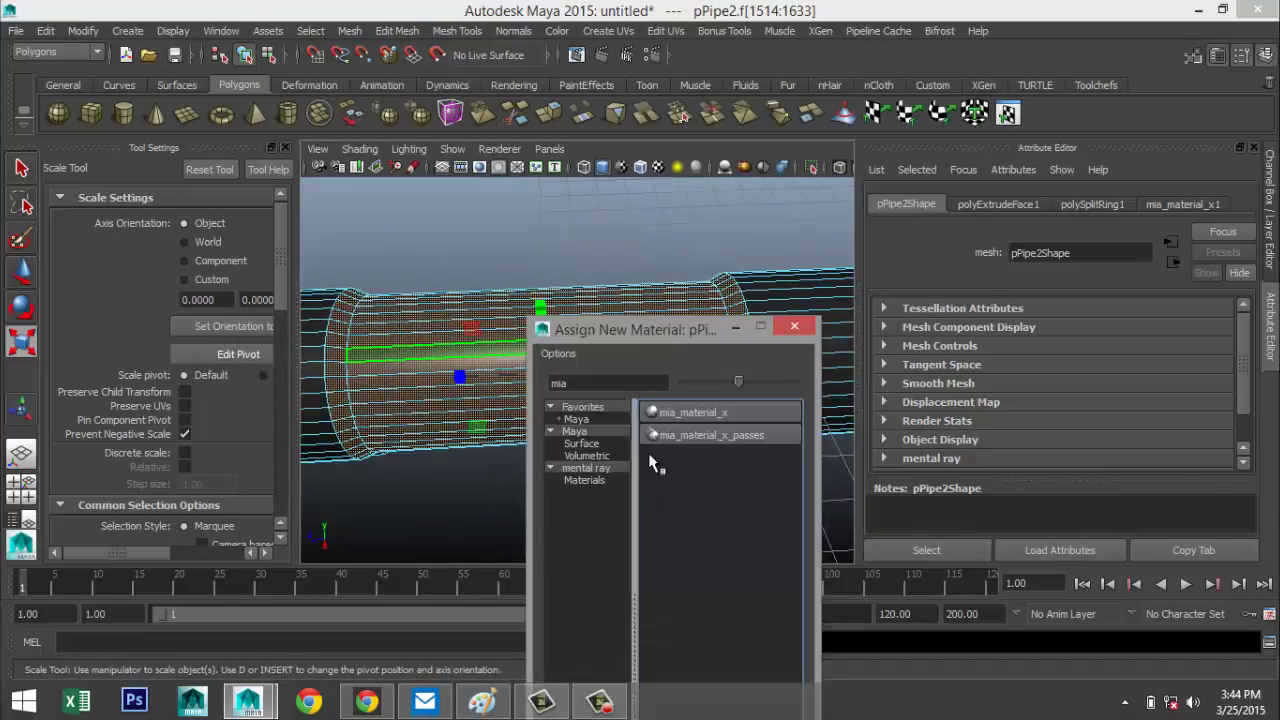
pyautogui.click(695, 413)
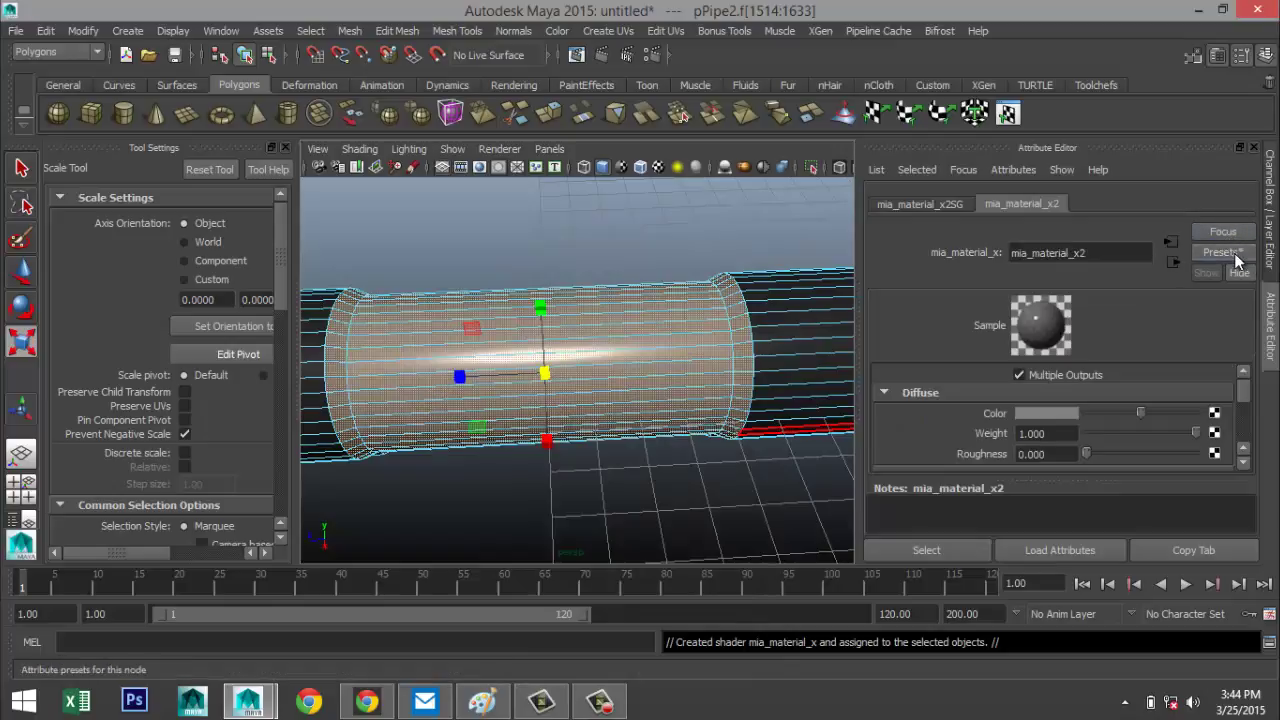
# Blend the Chrome preset at 25% into the recess material and darken its diffuse color to near black.
pyautogui.click(1237, 260)
pyautogui.moveTo(1142, 301)
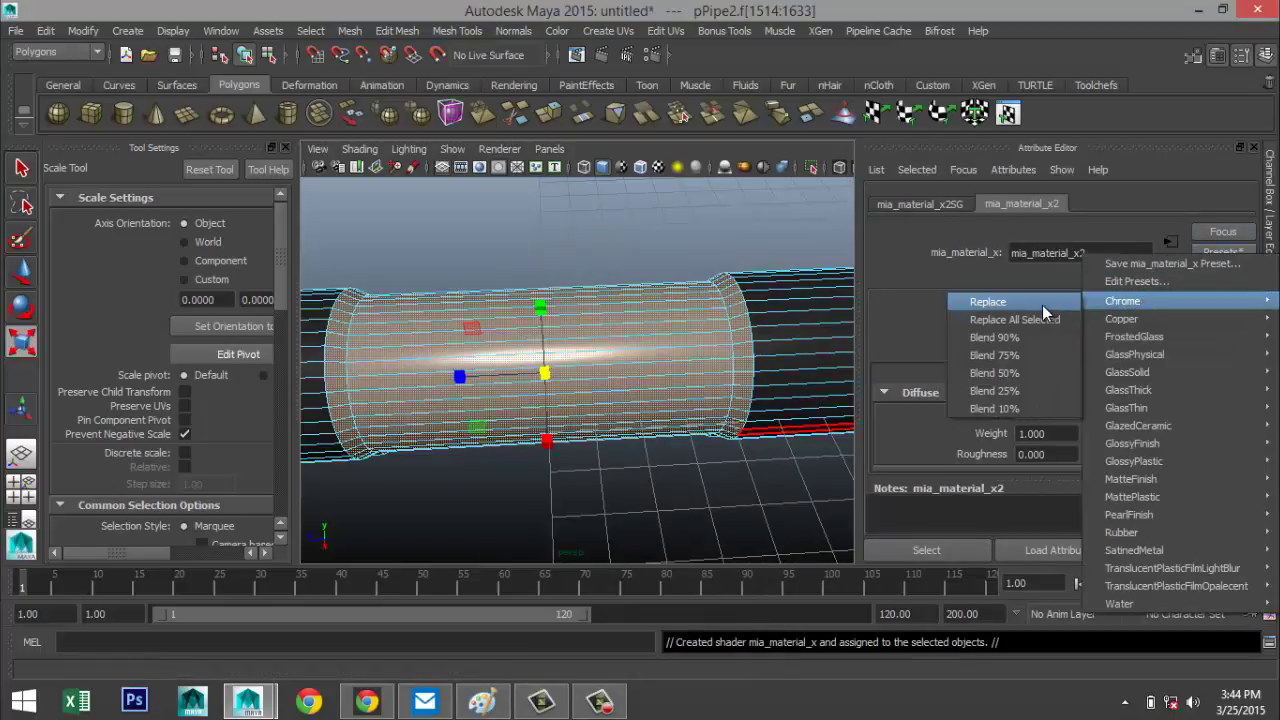
pyautogui.click(1014, 391)
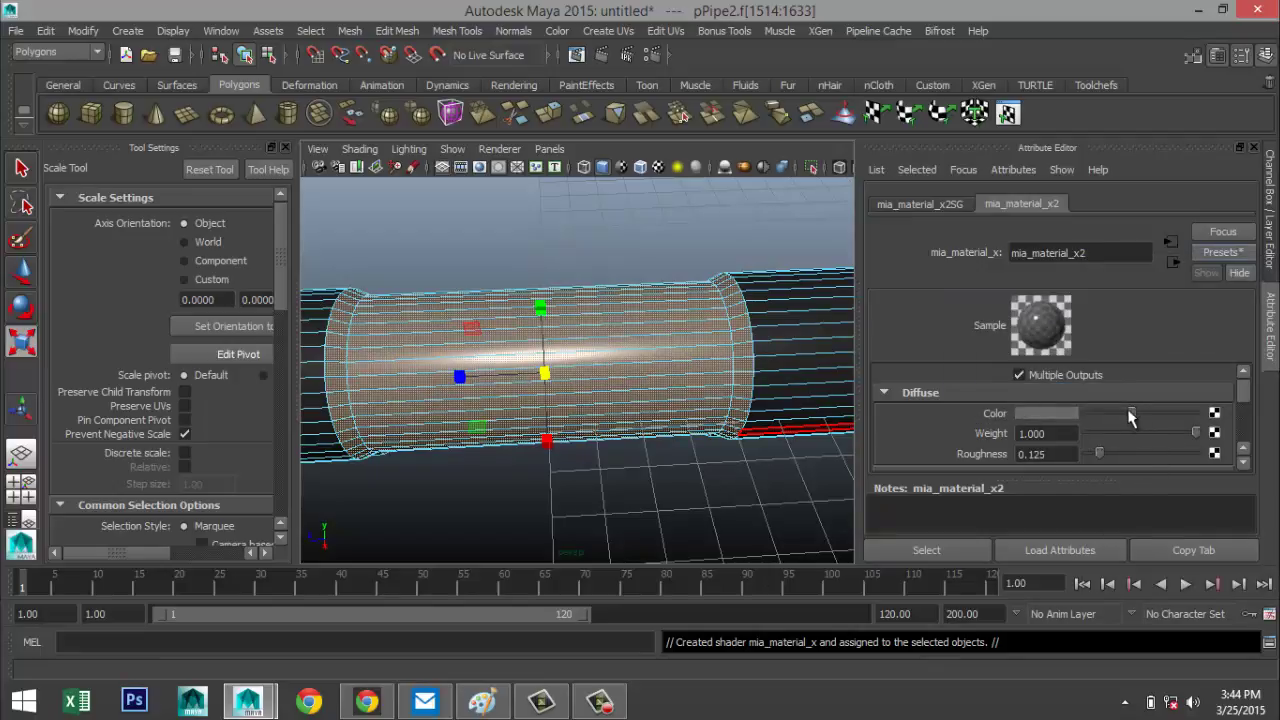
pyautogui.moveTo(1136, 420); pyautogui.dragTo(1104, 424)
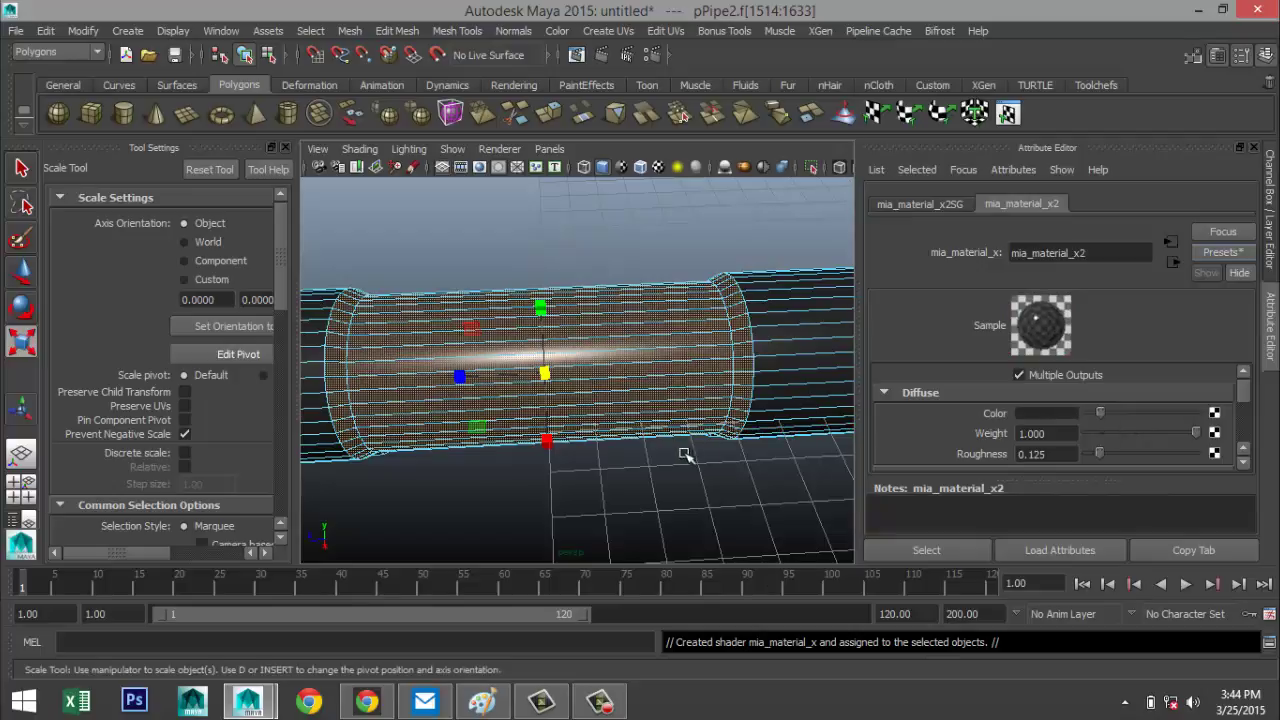
# Rename the recess material as BlackChrome.
pyautogui.doubleClick(1118, 254)
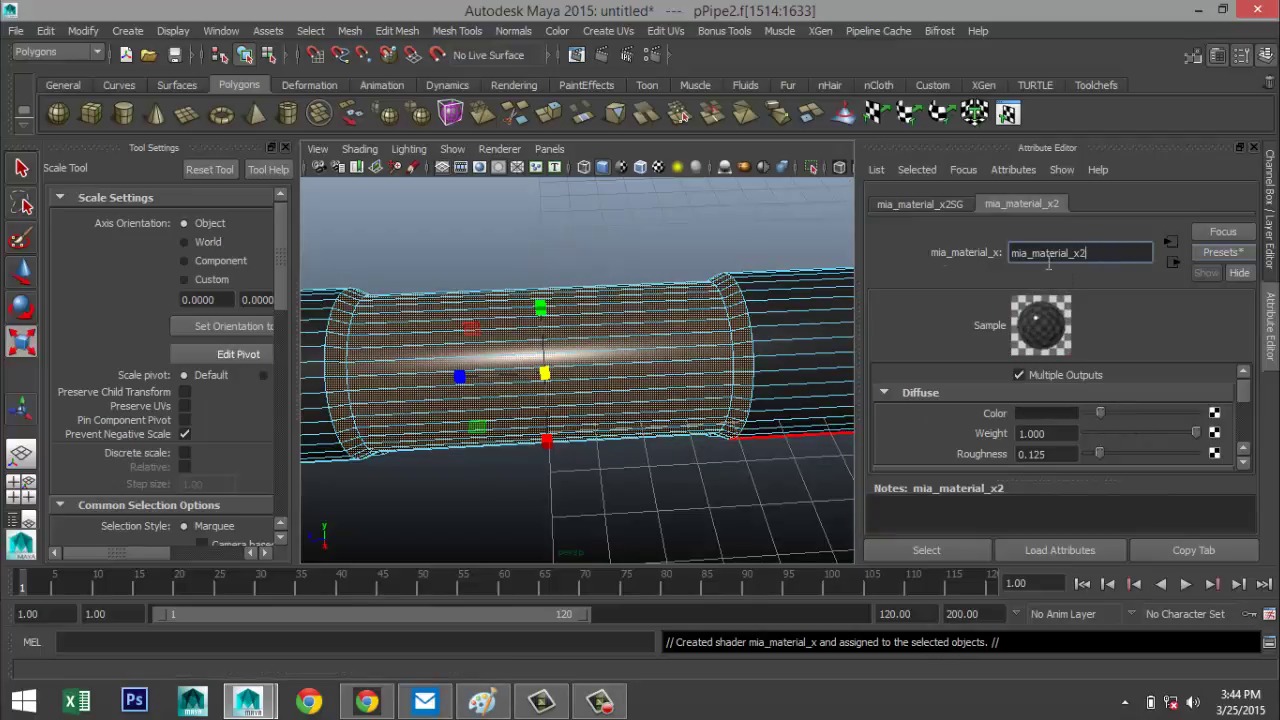
pyautogui.write('BlackChrome')
pyautogui.press('Return')
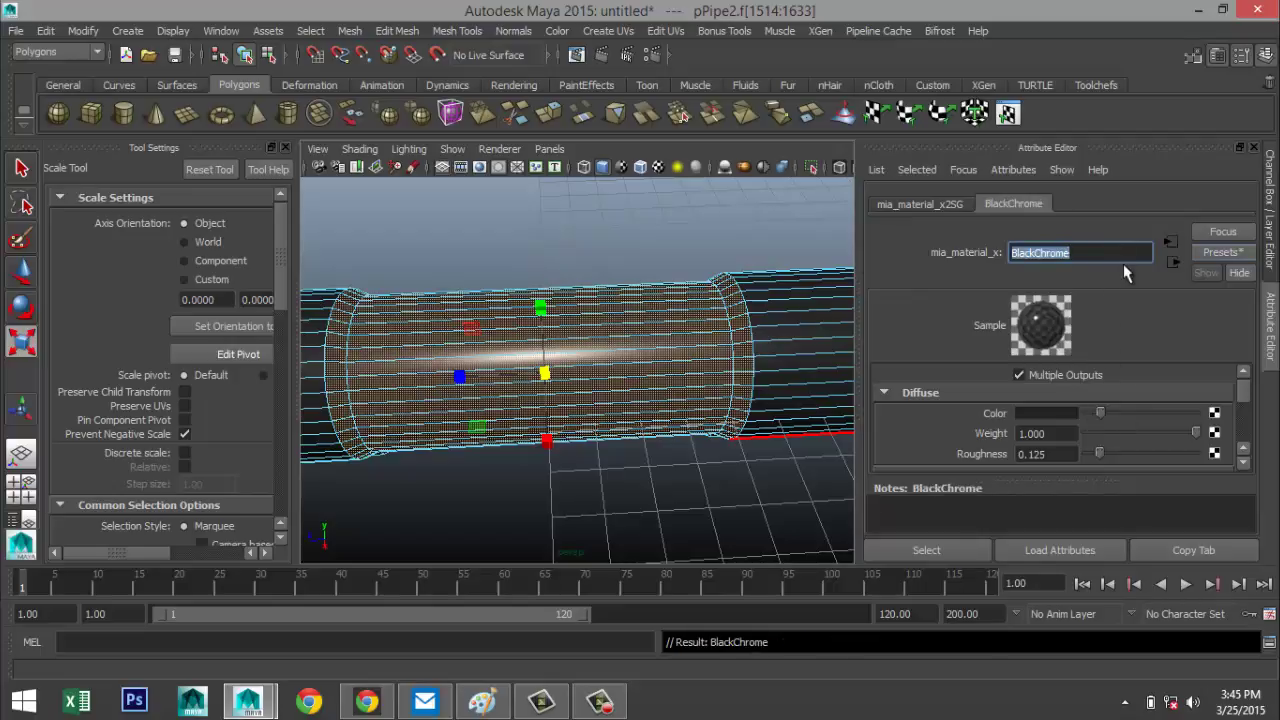
# Clear the selection and select the two adjacent flat face rings on the front side of the gear.
pyautogui.click(628, 244)
pyautogui.scroll(-5, 643, 277)
pyautogui.scroll(8, 700, 390)
pyautogui.keyDown('alt'); pyautogui.moveTo(723, 391); pyautogui.dragTo(580, 375); pyautogui.keyUp('alt')
pyautogui.scroll(5, 538, 354)
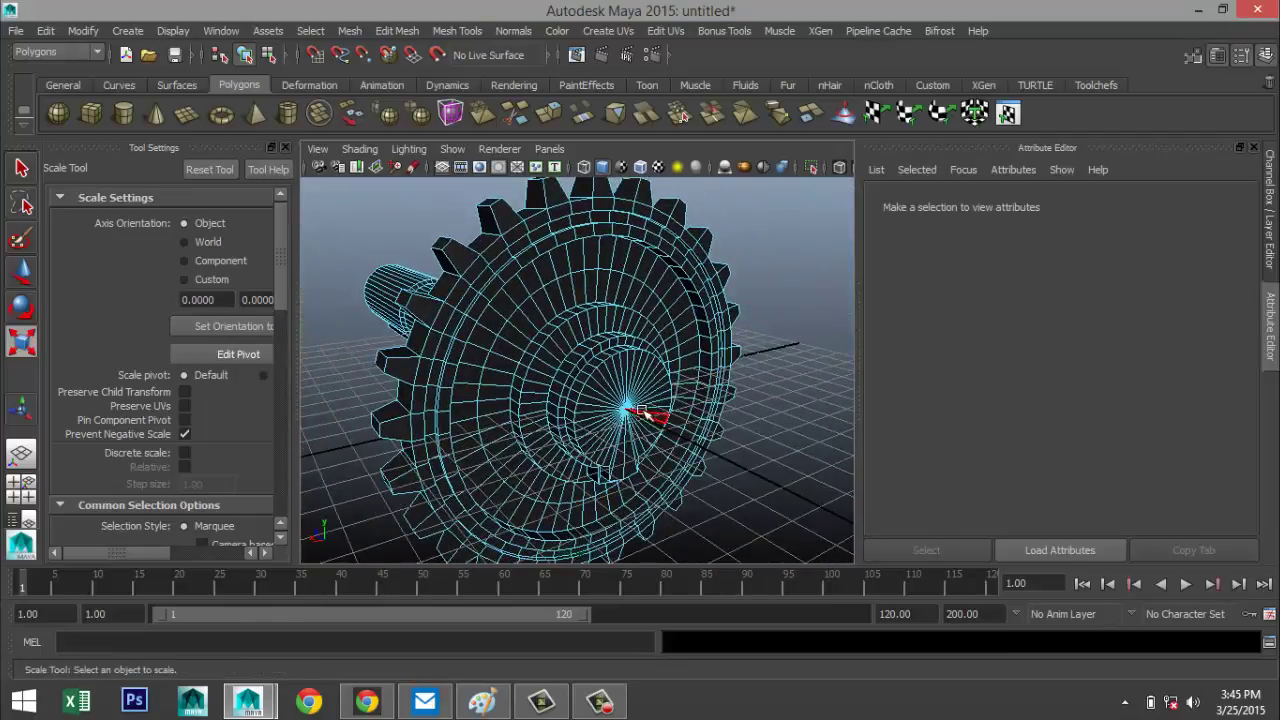
pyautogui.scroll(6, 643, 417)
pyautogui.keyDown('alt'); pyautogui.moveTo(666, 440); pyautogui.dragTo(628, 415); pyautogui.keyUp('alt')
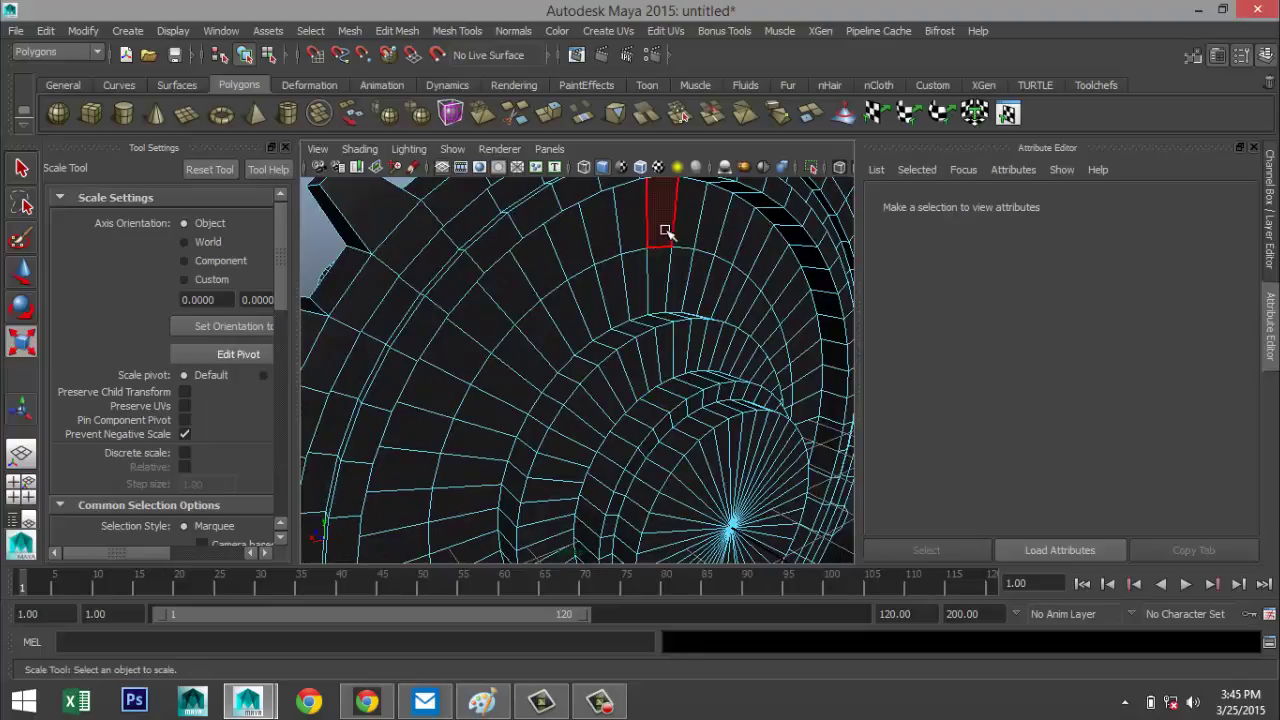
pyautogui.click(665, 221)
pyautogui.doubleClick(663, 220)
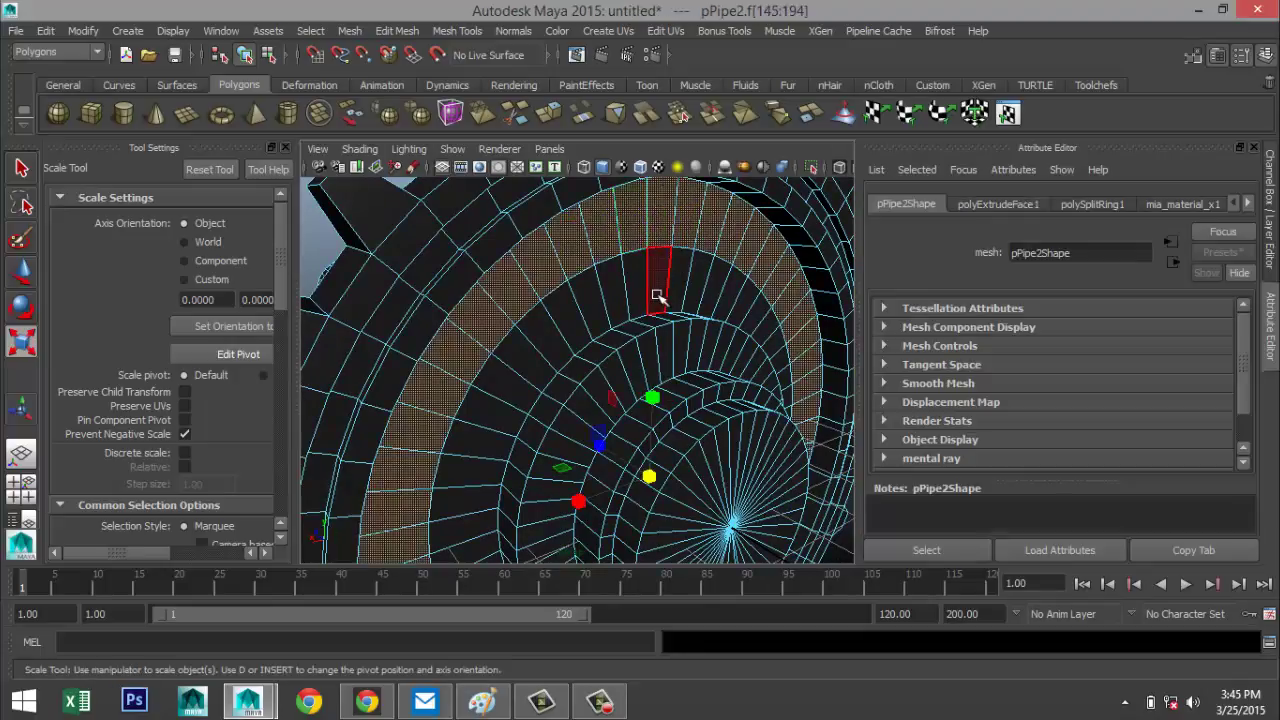
pyautogui.keyDown('shift'); pyautogui.doubleClick(640, 292); pyautogui.keyUp('shift')
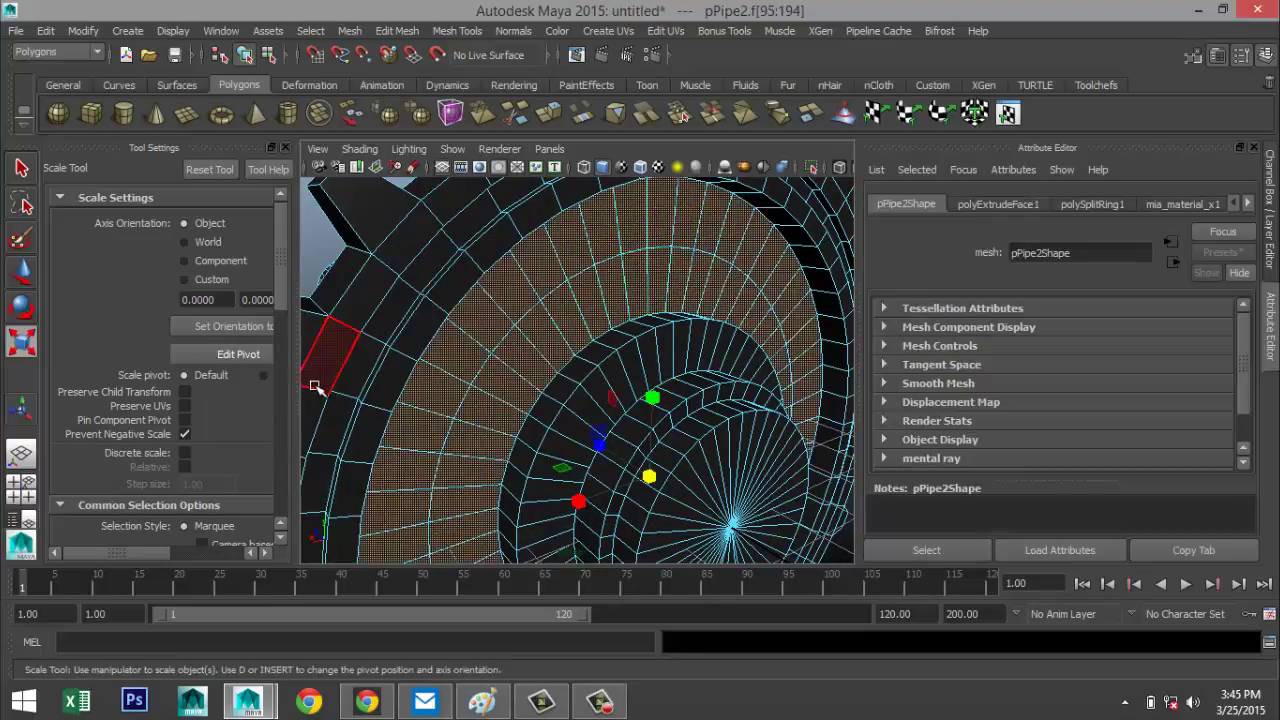
# Add the flat face ring on the gear's back side to the selection, assign the existing BlackChrome material, and deselect.
pyautogui.keyDown('alt'); pyautogui.moveTo(400, 368); pyautogui.dragTo(619, 345); pyautogui.keyUp('alt')
pyautogui.keyDown('shift'); pyautogui.click(808, 215); pyautogui.keyUp('shift')
pyautogui.keyDown('shift'); pyautogui.doubleClick(810, 220); pyautogui.keyUp('shift')
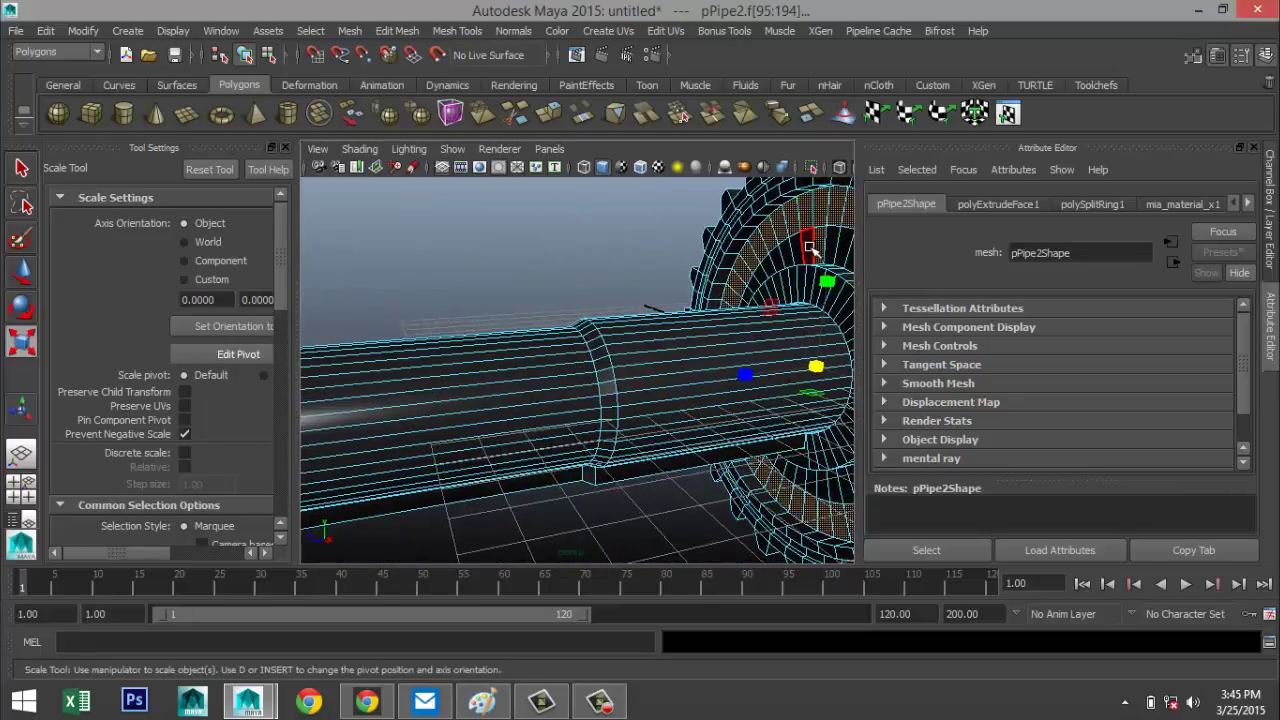
pyautogui.scroll(-5, 776, 284)
pyautogui.keyDown('alt'); pyautogui.moveTo(736, 356); pyautogui.dragTo(562, 362); pyautogui.keyUp('alt')
pyautogui.scroll(5, 599, 384)
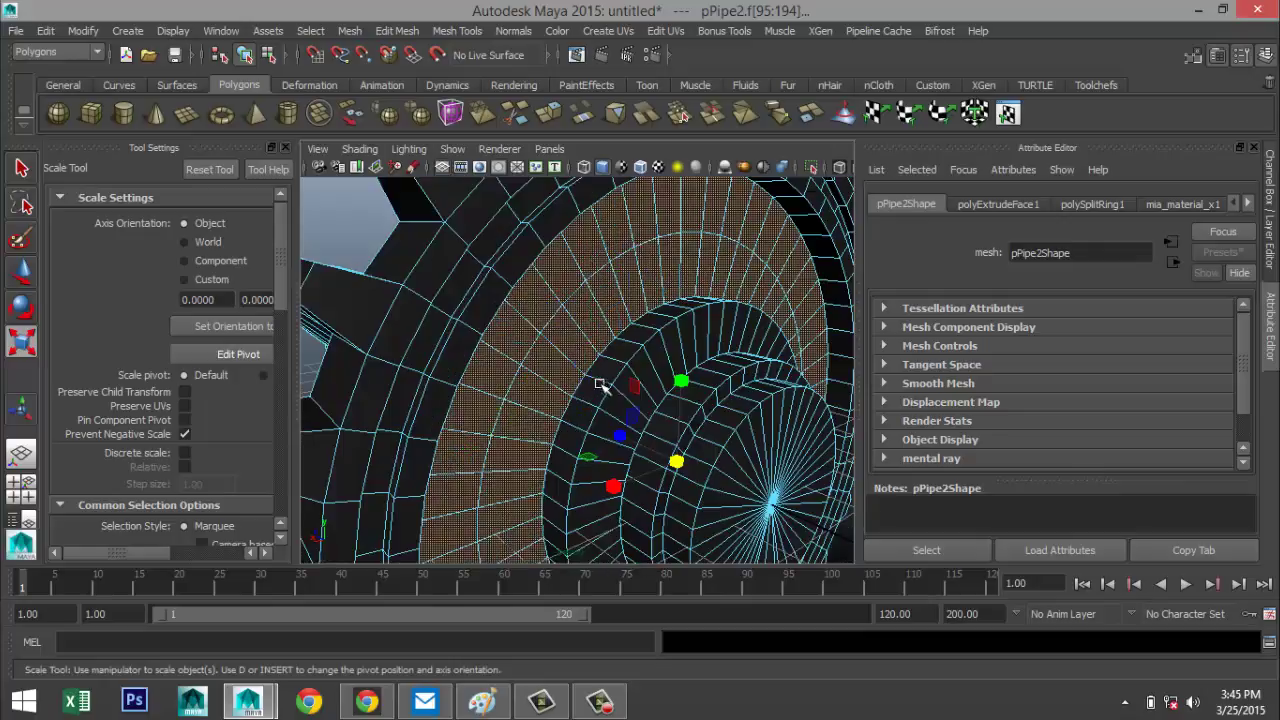
pyautogui.moveTo(603, 271); pyautogui.dragTo(761, 669, button='right')
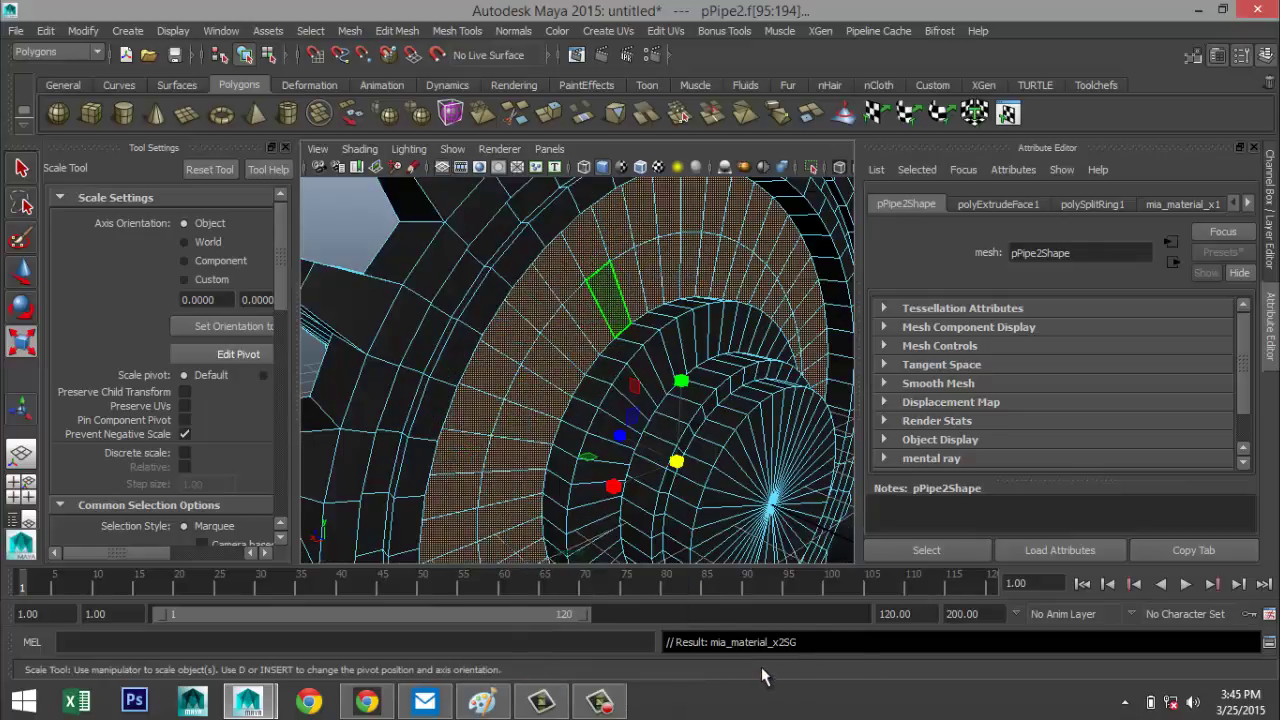
pyautogui.press('a')
pyautogui.click(755, 467)
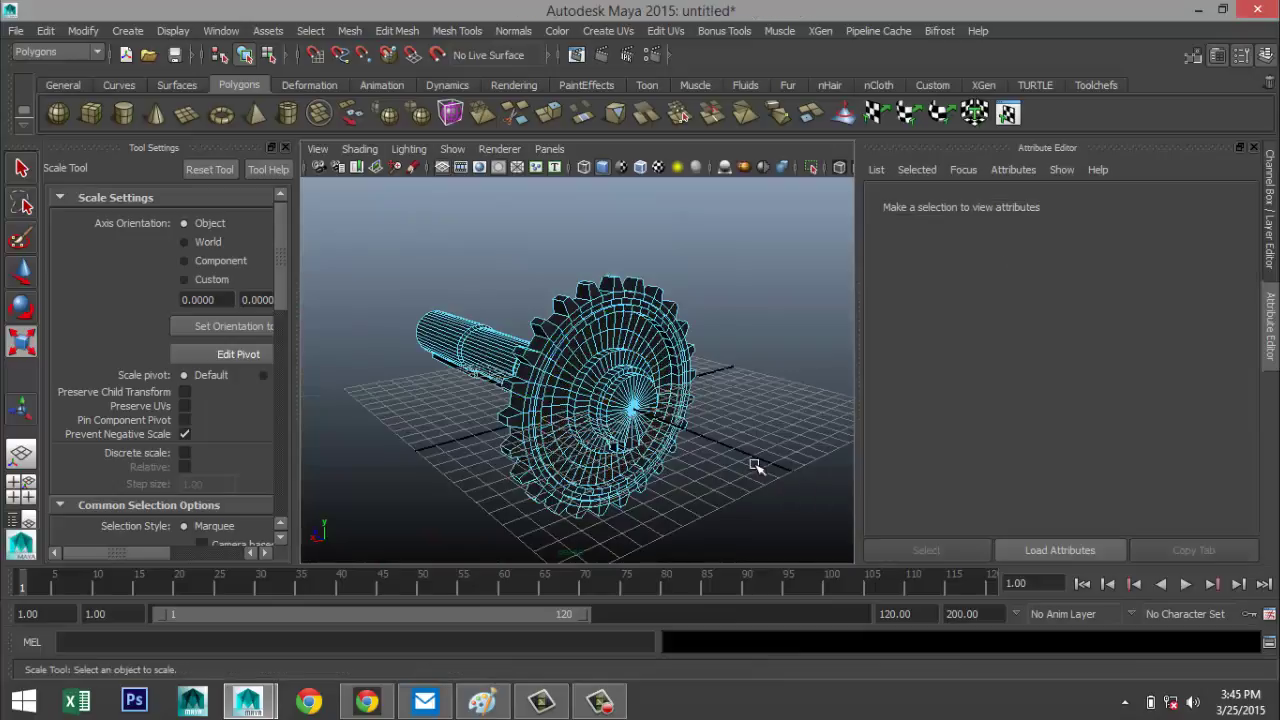
# In the front view, duplicate the whole gear in object mode and move the copy about 14.86 units along X.
pyautogui.click(14, 486)
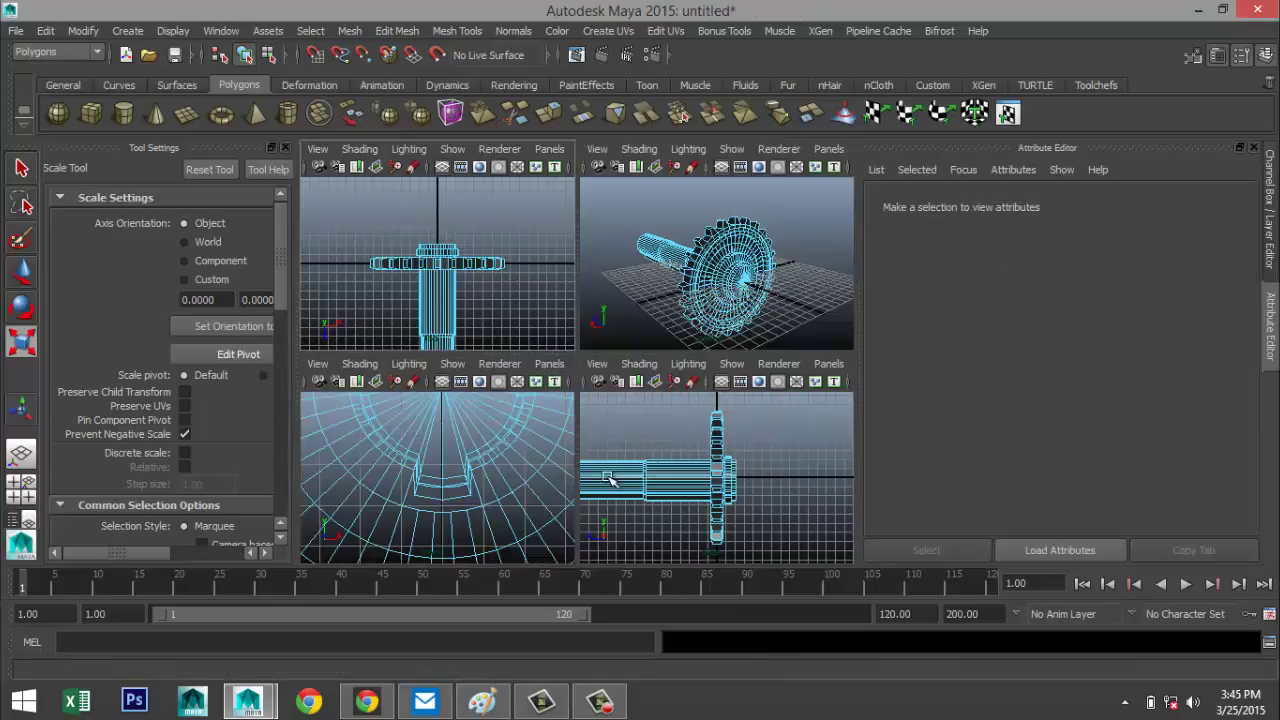
pyautogui.press('space')
pyautogui.press('a')
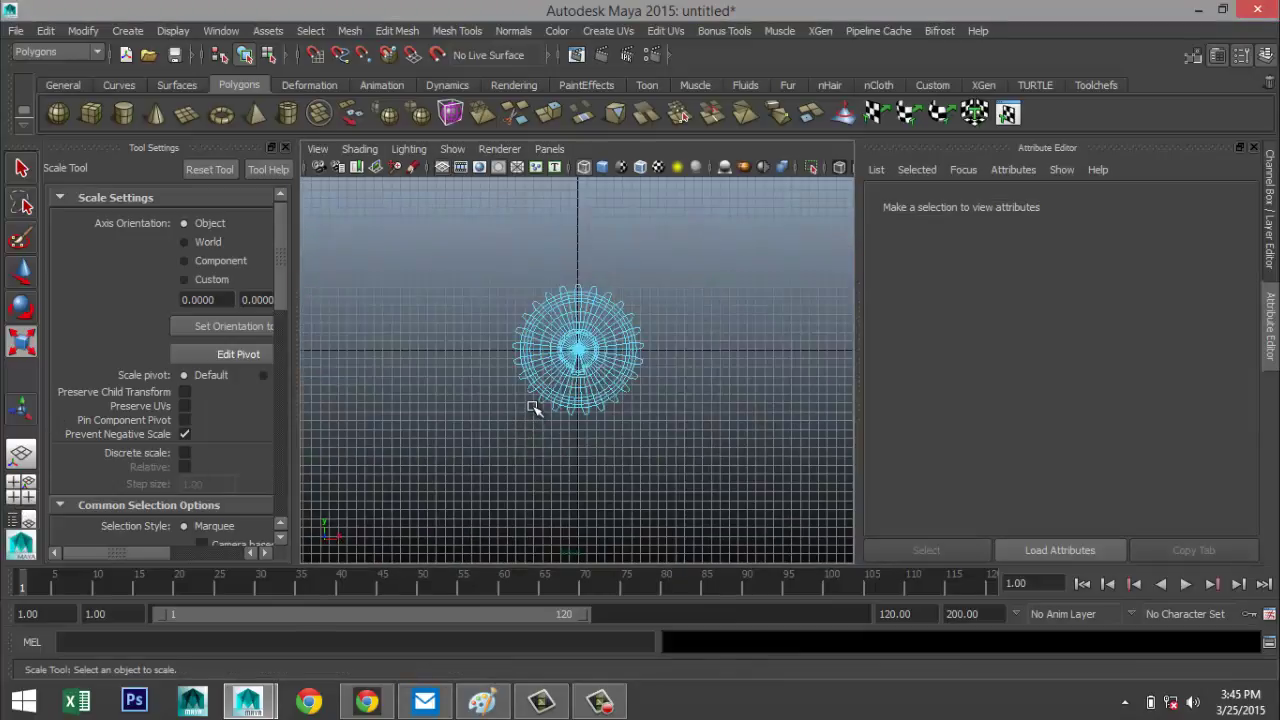
pyautogui.scroll(3, 630, 400)
pyautogui.moveTo(640, 292); pyautogui.dragTo(714, 251, button='right')
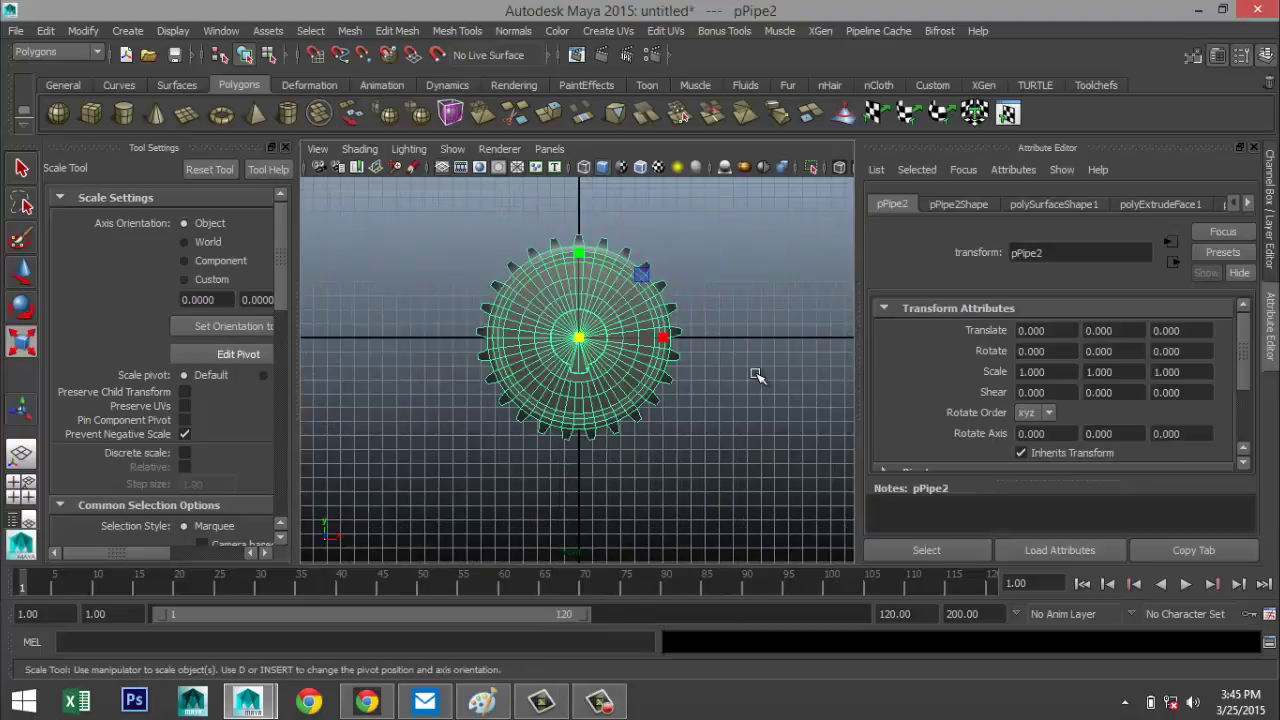
pyautogui.hotkey('ctrl', 'd')
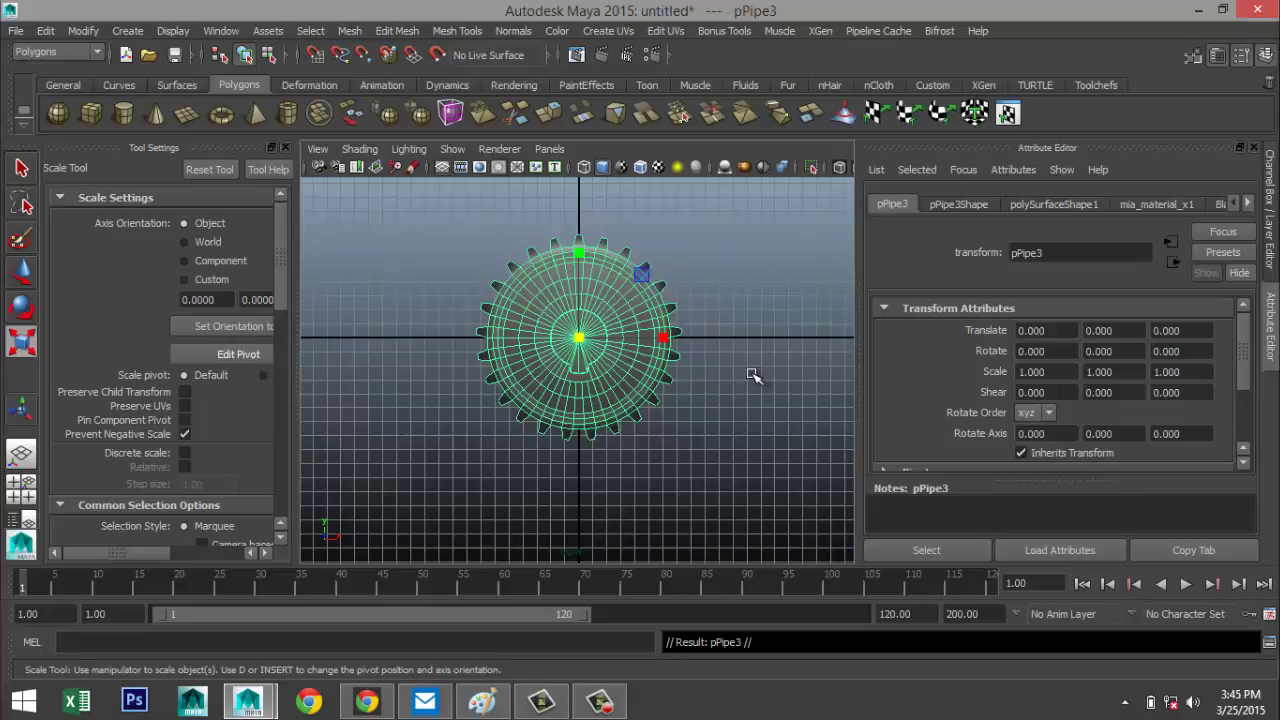
pyautogui.press('w')
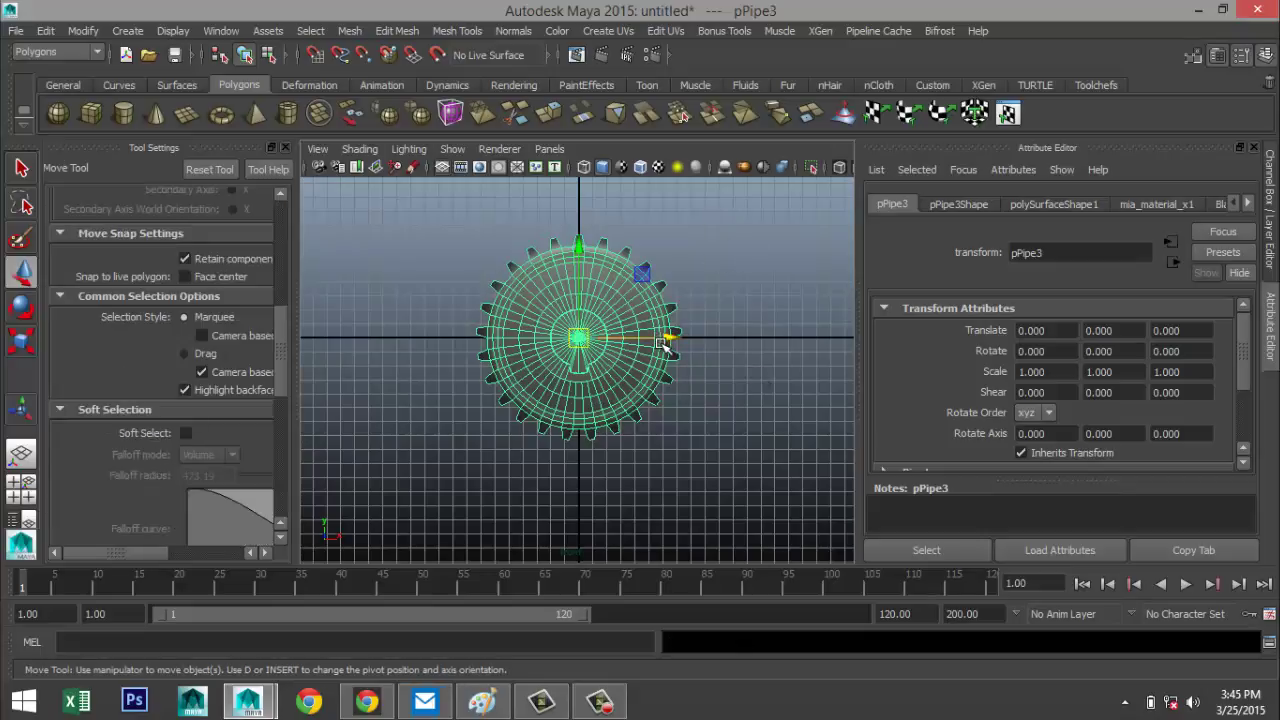
pyautogui.moveTo(666, 340); pyautogui.dragTo(871, 346)
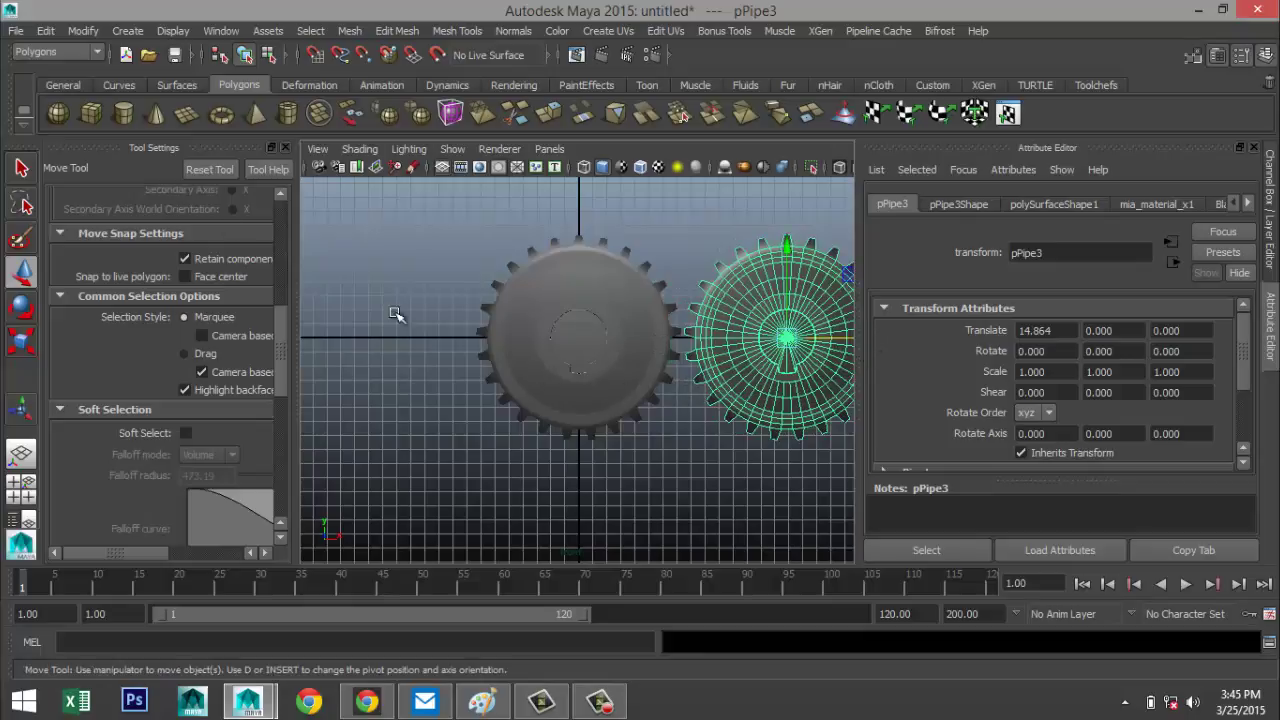
# Close the tool settings, rotate the duplicated gear -90 degrees about Z, and check it in the perspective view.
pyautogui.click(284, 147)
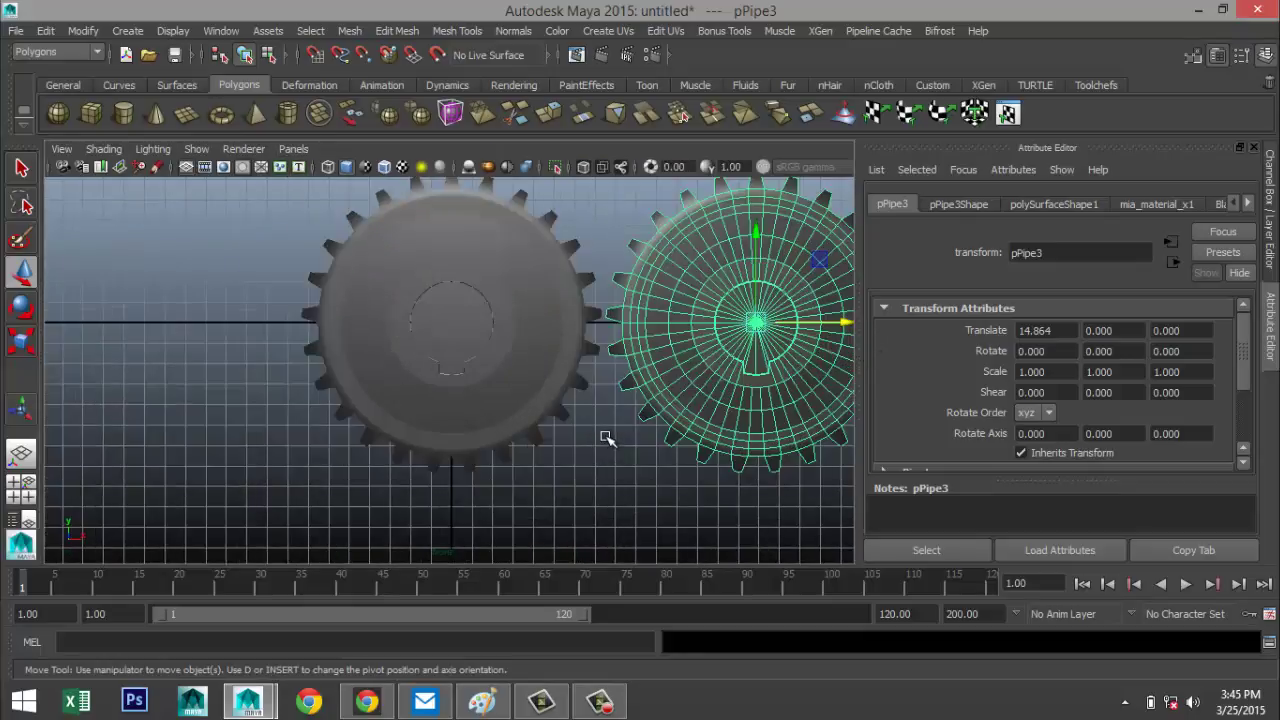
pyautogui.scroll(2, 605, 437)
pyautogui.keyDown('alt'); pyautogui.moveTo(640, 438); pyautogui.dragTo(371, 486, button='middle'); pyautogui.keyUp('alt')
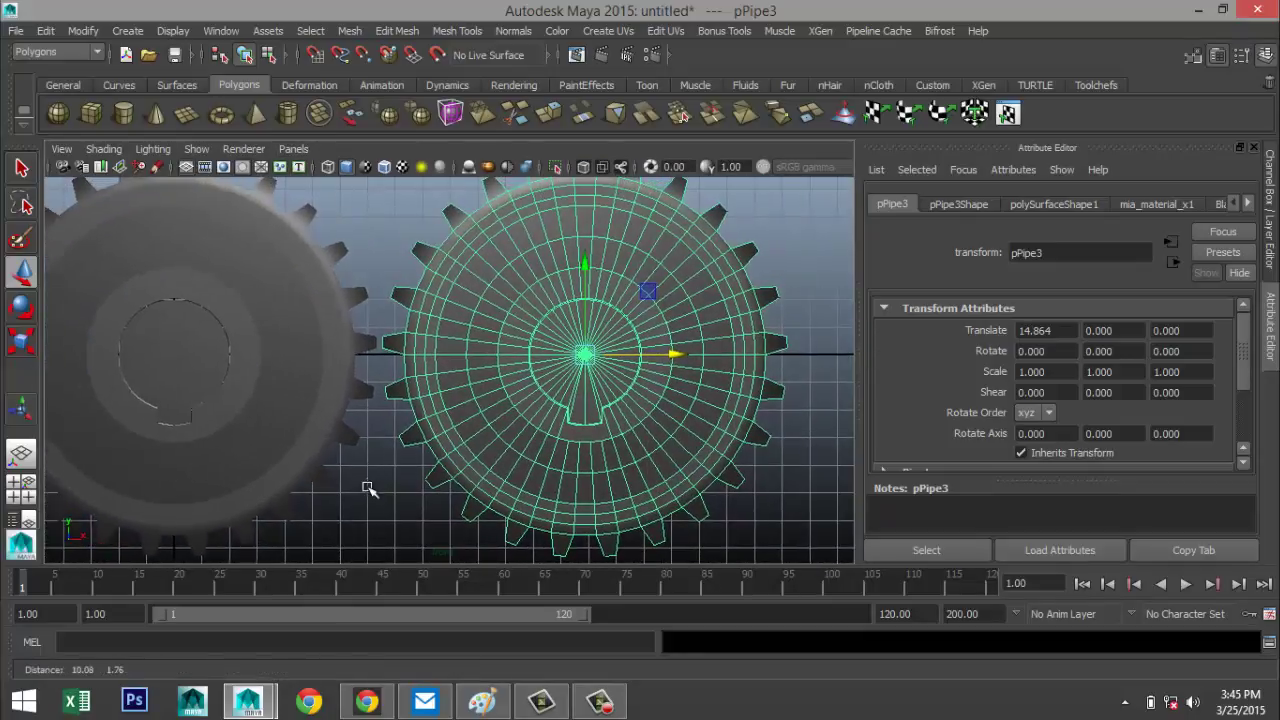
pyautogui.press('e')
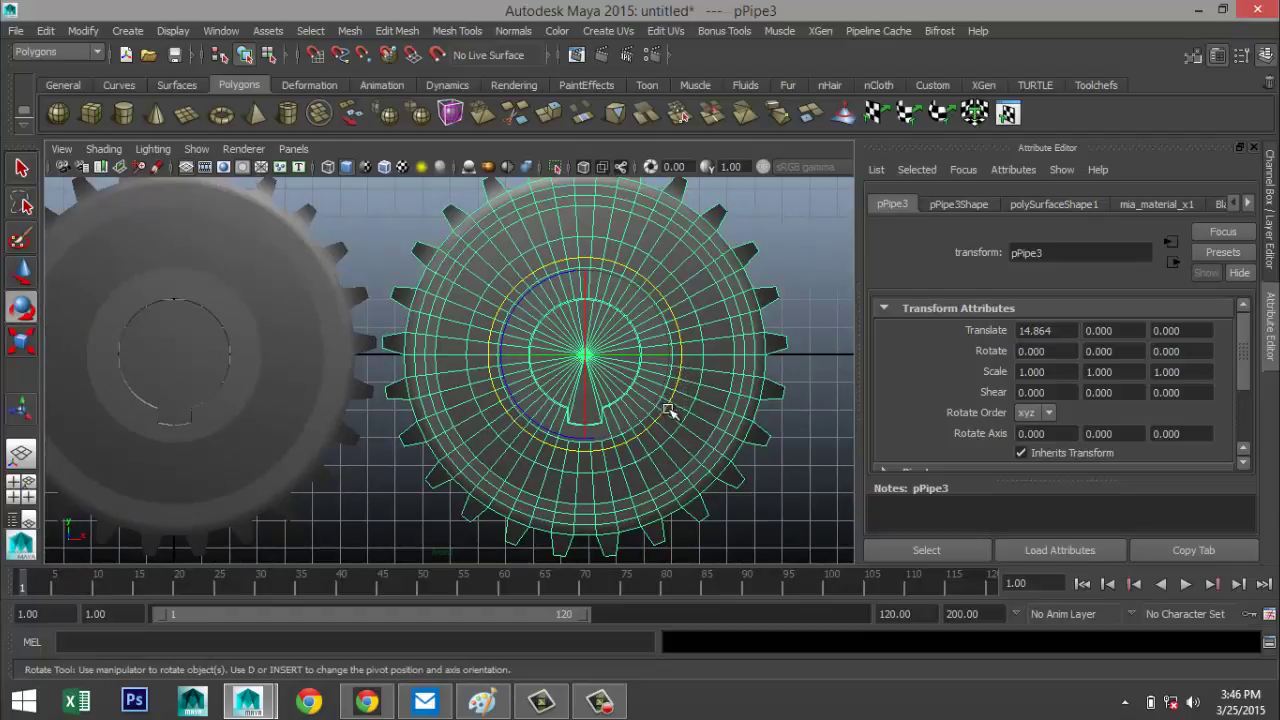
pyautogui.moveTo(676, 396); pyautogui.dragTo(513, 452)
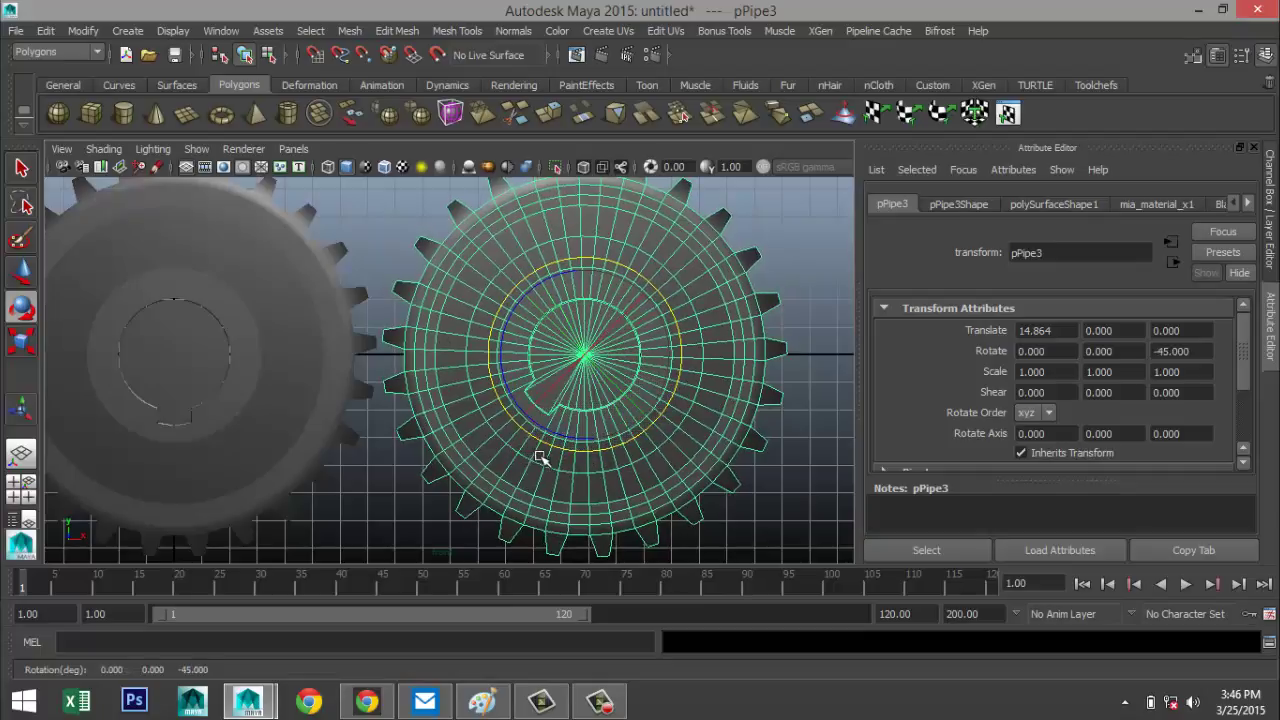
pyautogui.hotkey('ctrl', 'z')
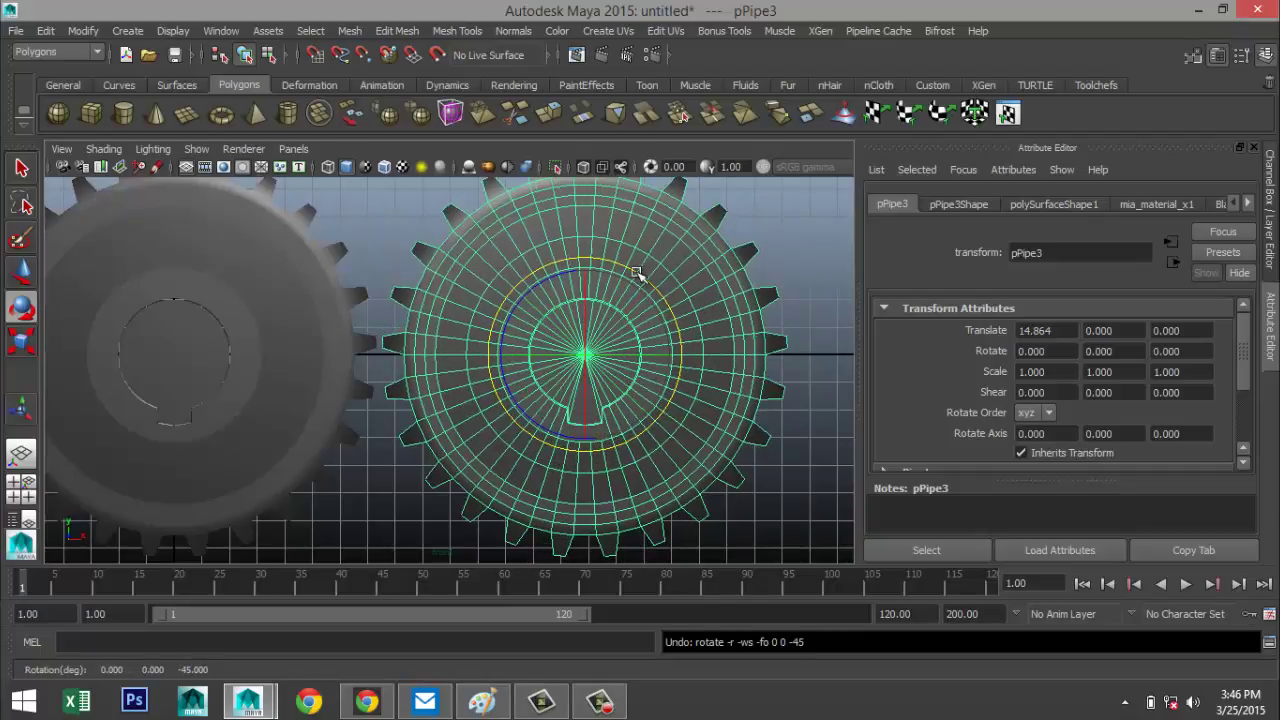
pyautogui.moveTo(651, 280); pyautogui.dragTo(655, 428)
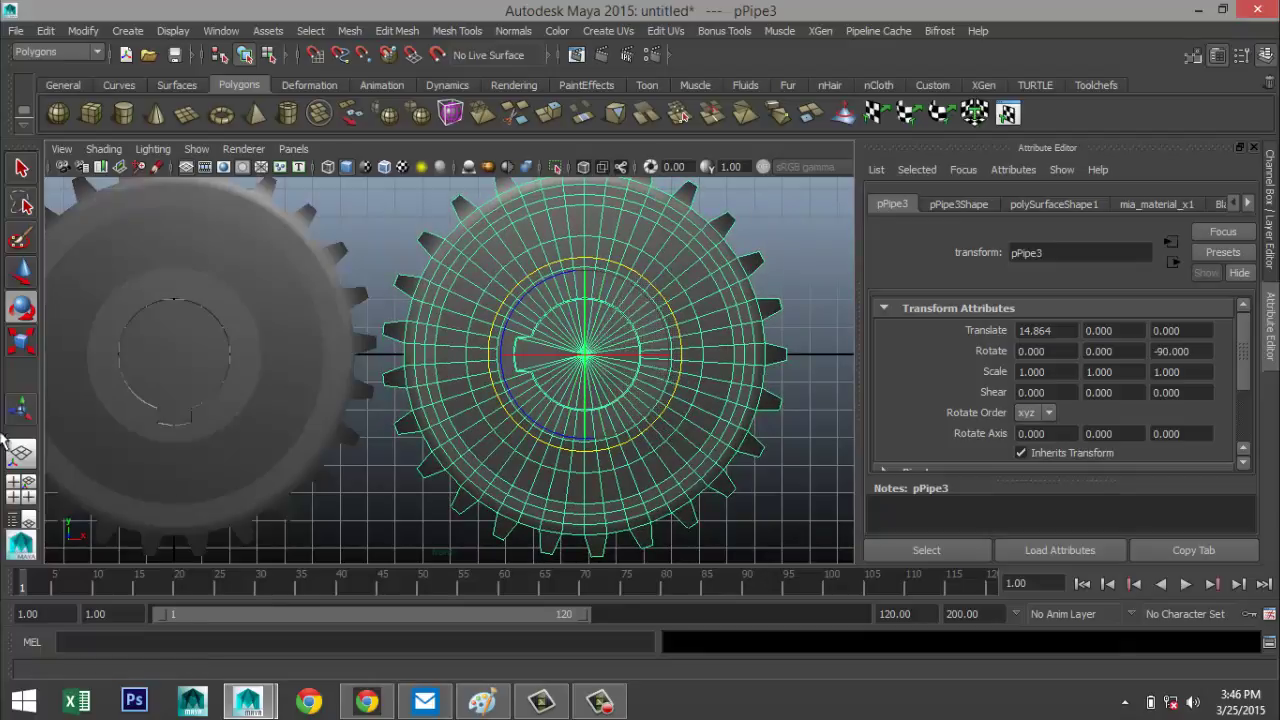
pyautogui.click(25, 500)
pyautogui.press('space')
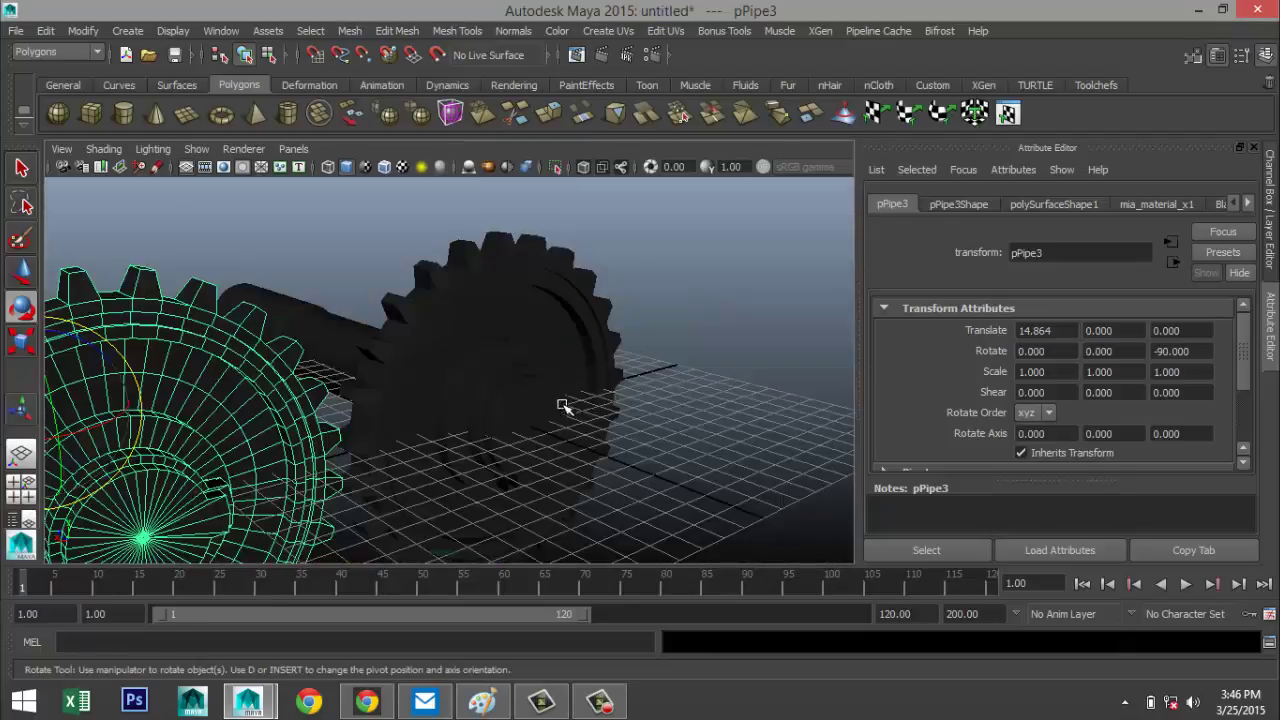
pyautogui.keyDown('alt'); pyautogui.moveTo(508, 408); pyautogui.dragTo(440, 398); pyautogui.keyUp('alt')
# In the front view, move the duplicated gear to about X 13.44, Y 3.87 so its teeth mesh with the first gear.
pyautogui.click(22, 490)
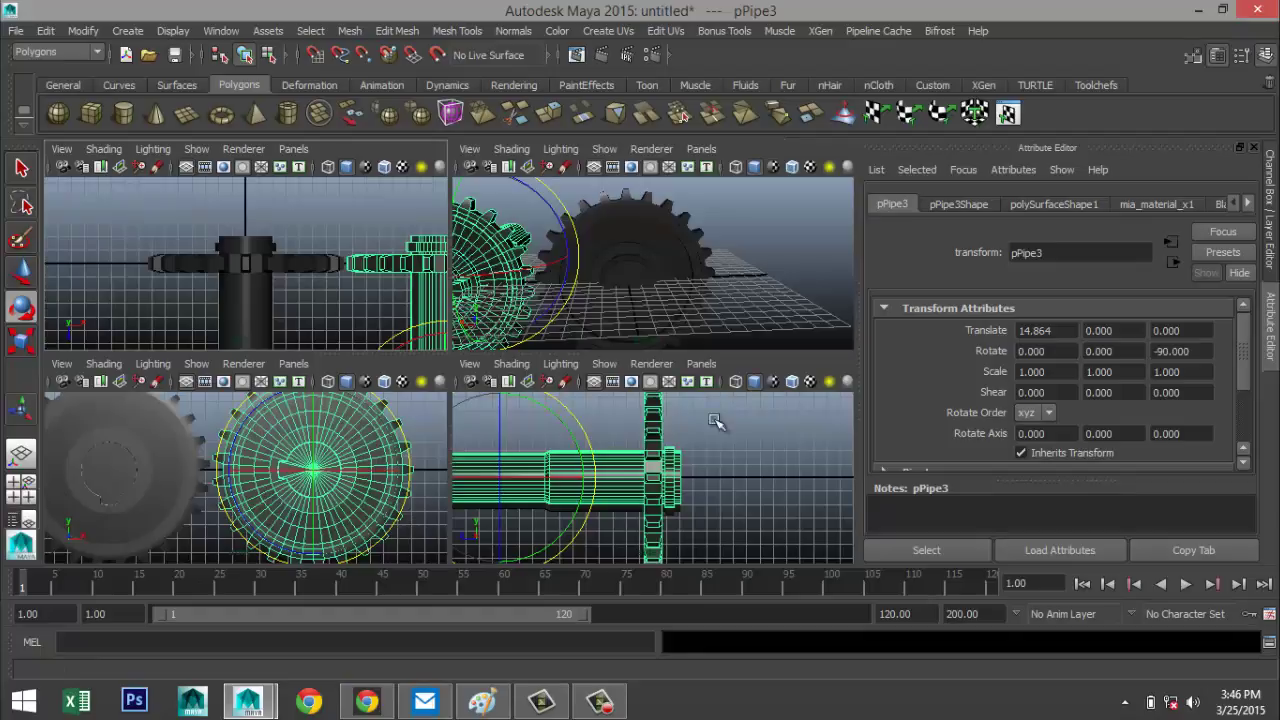
pyautogui.press('e')
pyautogui.press('space')
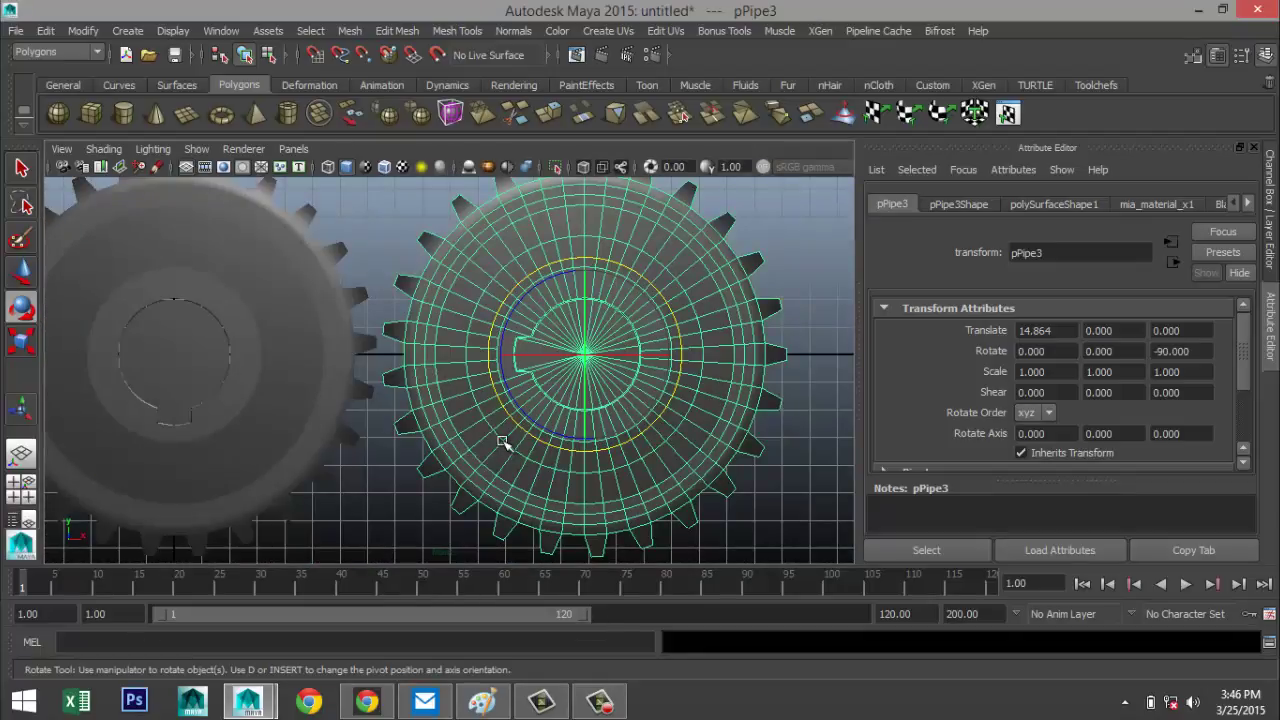
pyautogui.press('w')
pyautogui.moveTo(677, 354); pyautogui.dragTo(677, 356)
pyautogui.moveTo(581, 354); pyautogui.dragTo(543, 247)
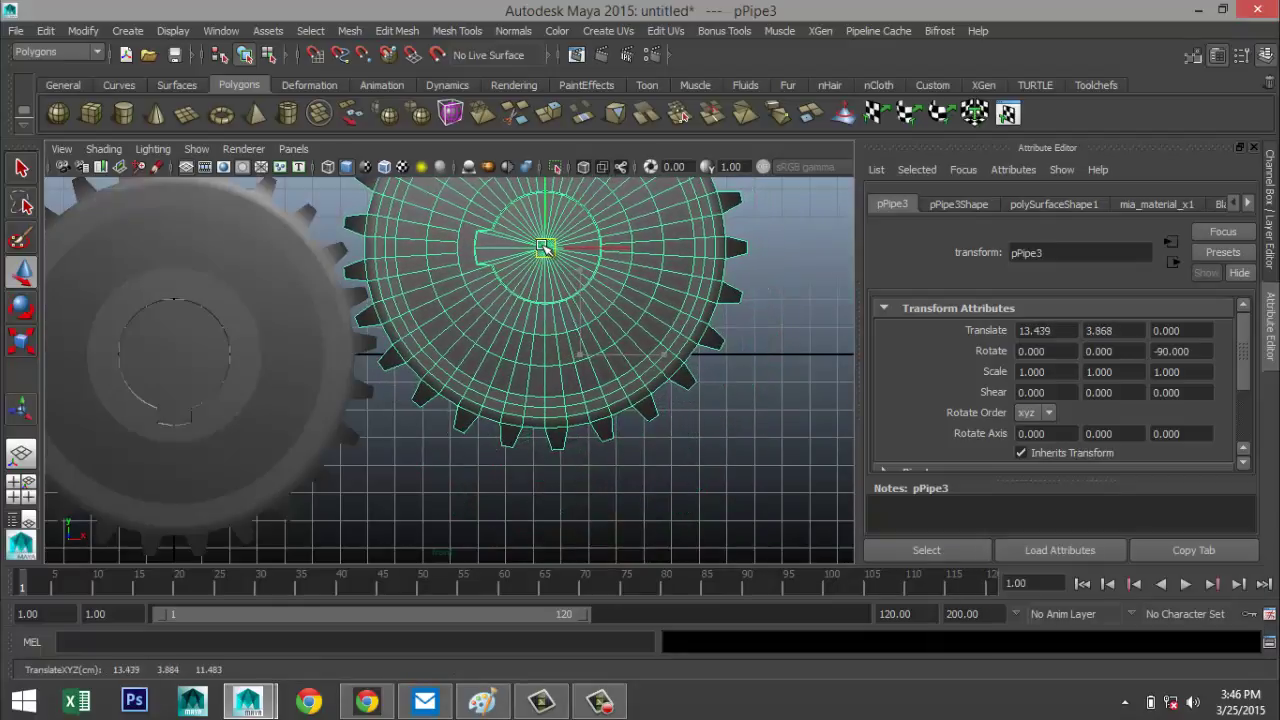
# Duplicate the second gear in the front view and move the copy above it to about X 6.13, Y 16.27.
pyautogui.scroll(-3, 490, 380)
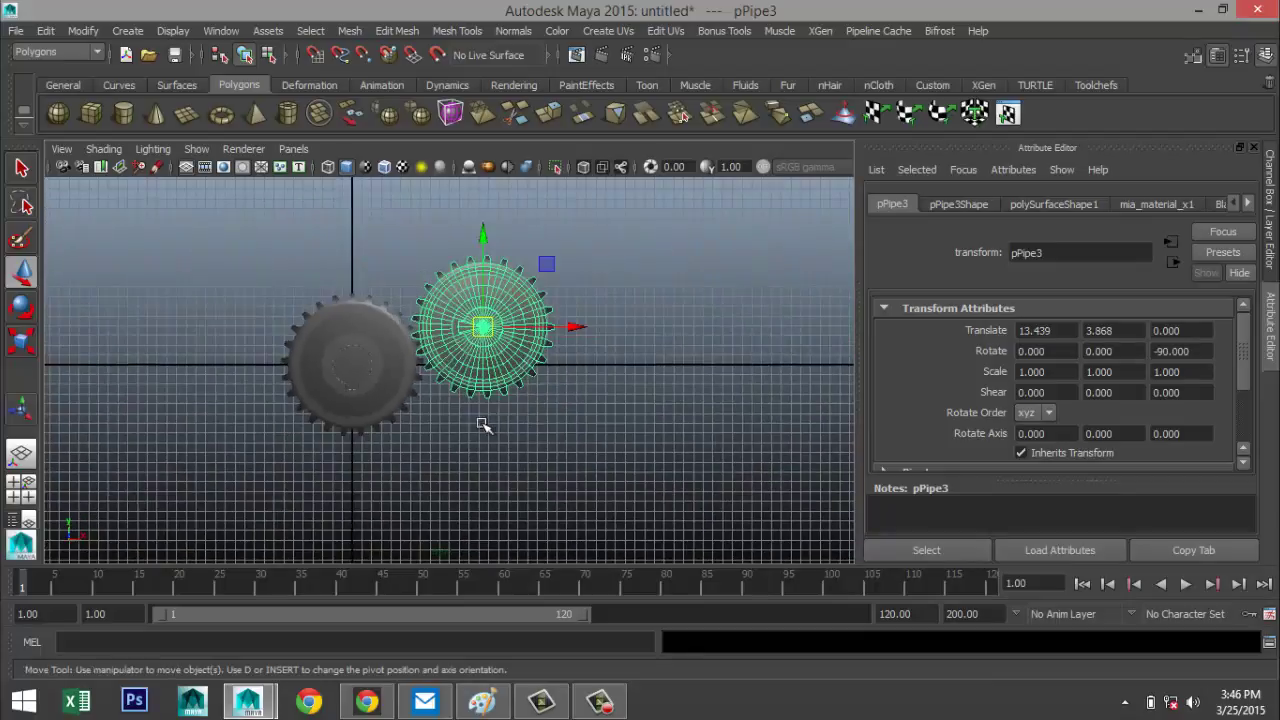
pyautogui.keyDown('alt'); pyautogui.moveTo(483, 425); pyautogui.dragTo(615, 505, button='middle'); pyautogui.keyUp('alt')
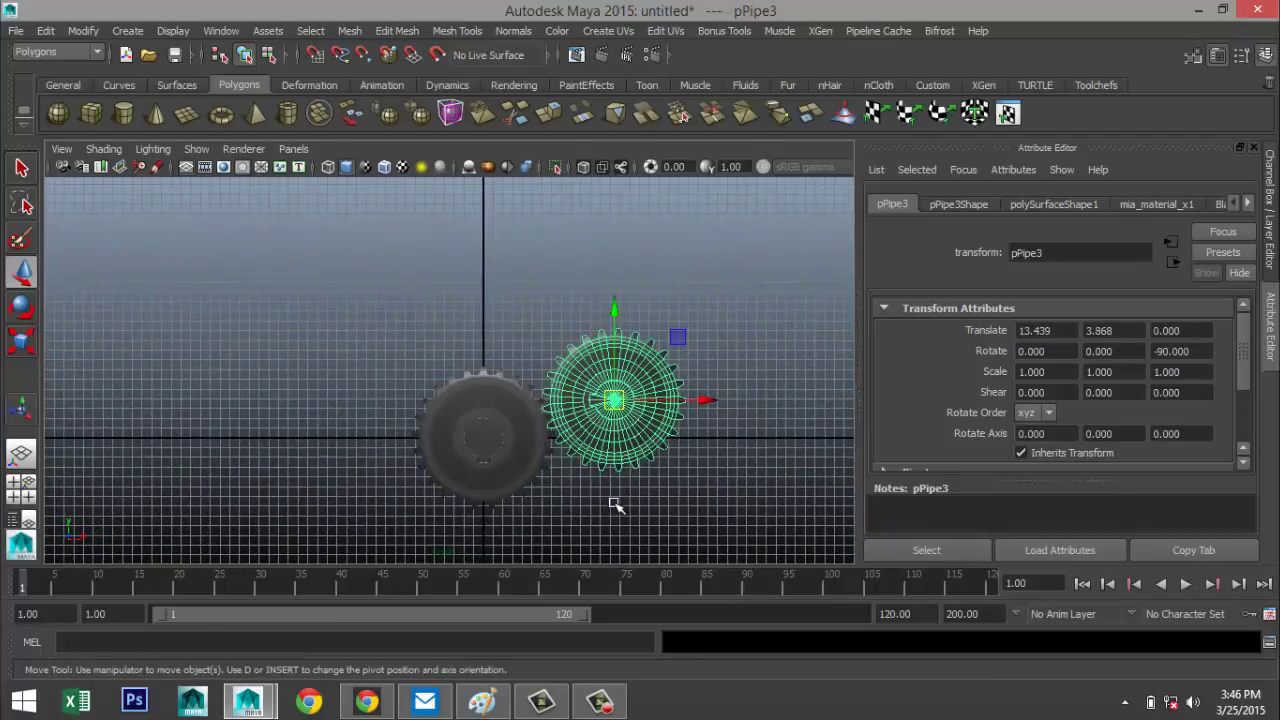
pyautogui.hotkey('ctrl', 'd')
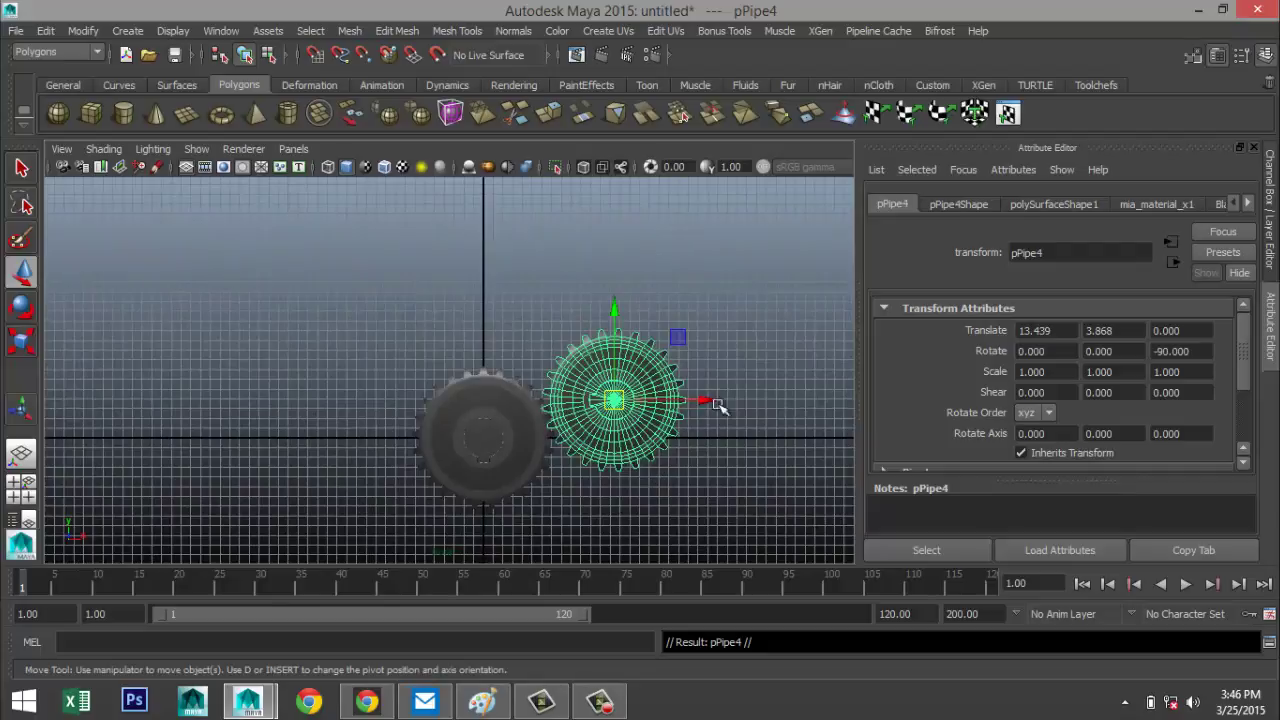
pyautogui.moveTo(613, 312); pyautogui.dragTo(588, 175)
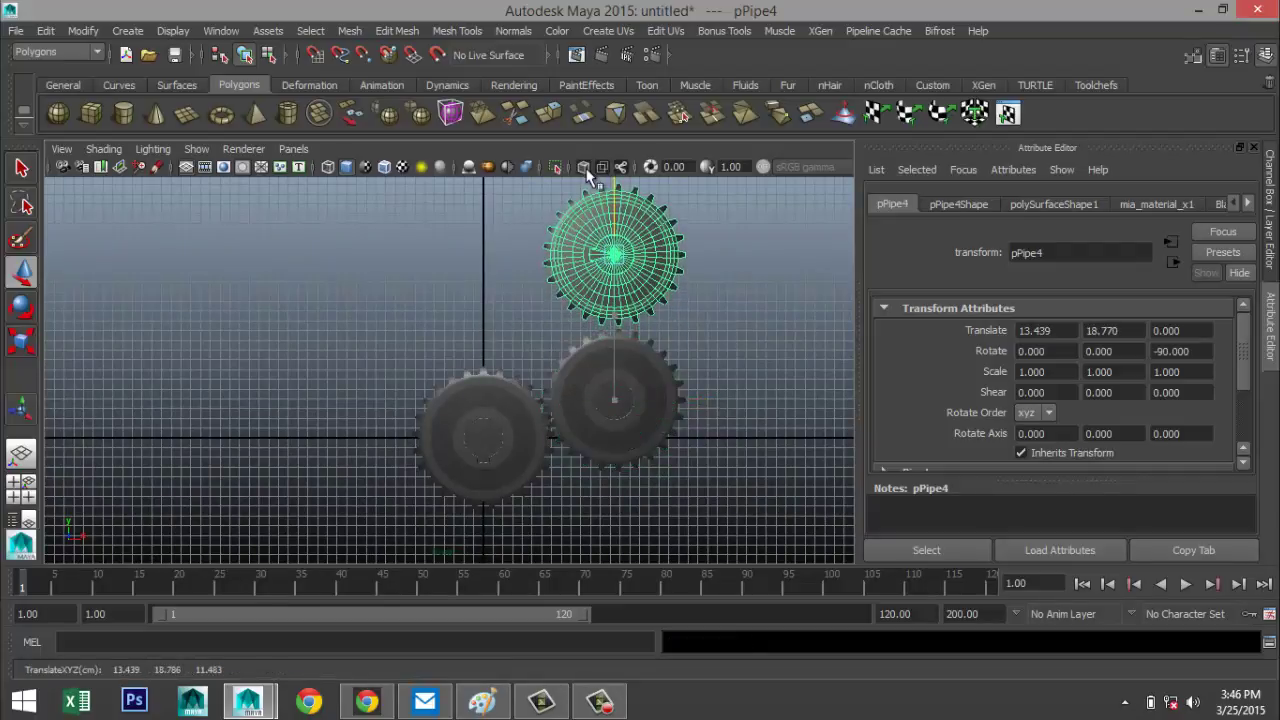
pyautogui.moveTo(617, 258); pyautogui.dragTo(545, 283)
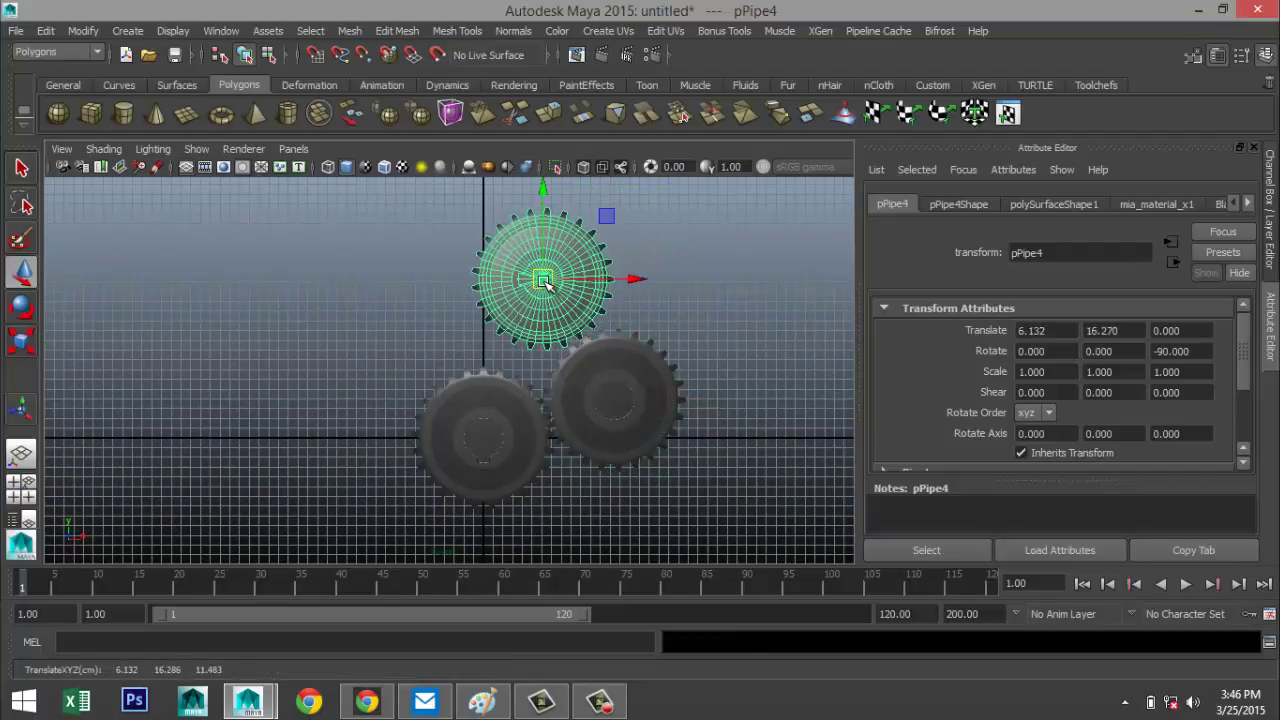
# Rotate the third gear to -165 degrees about Z and move it to about X 6.23, Y 15.83 to mesh with the second gear.
pyautogui.press('f')
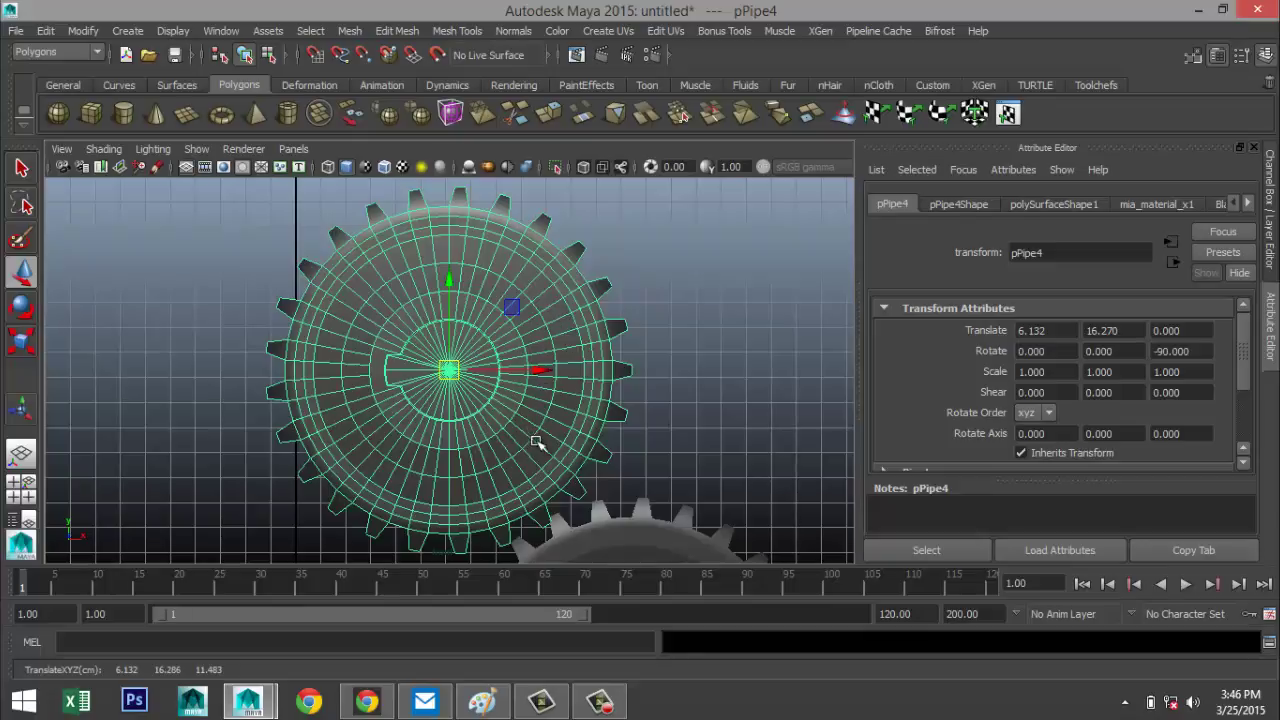
pyautogui.keyDown('alt'); pyautogui.moveTo(540, 443); pyautogui.dragTo(557, 334, button='middle'); pyautogui.keyUp('alt')
pyautogui.scroll(-2, 557, 342)
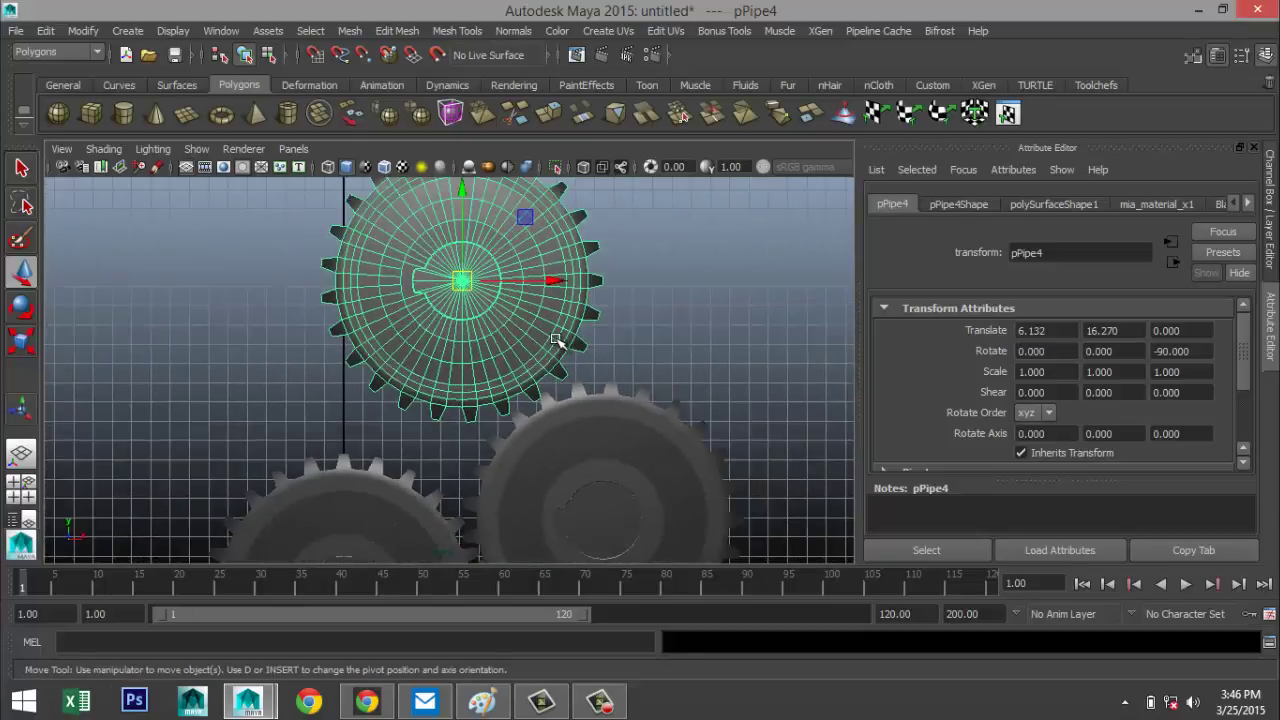
pyautogui.press('e')
pyautogui.moveTo(556, 313); pyautogui.dragTo(492, 379)
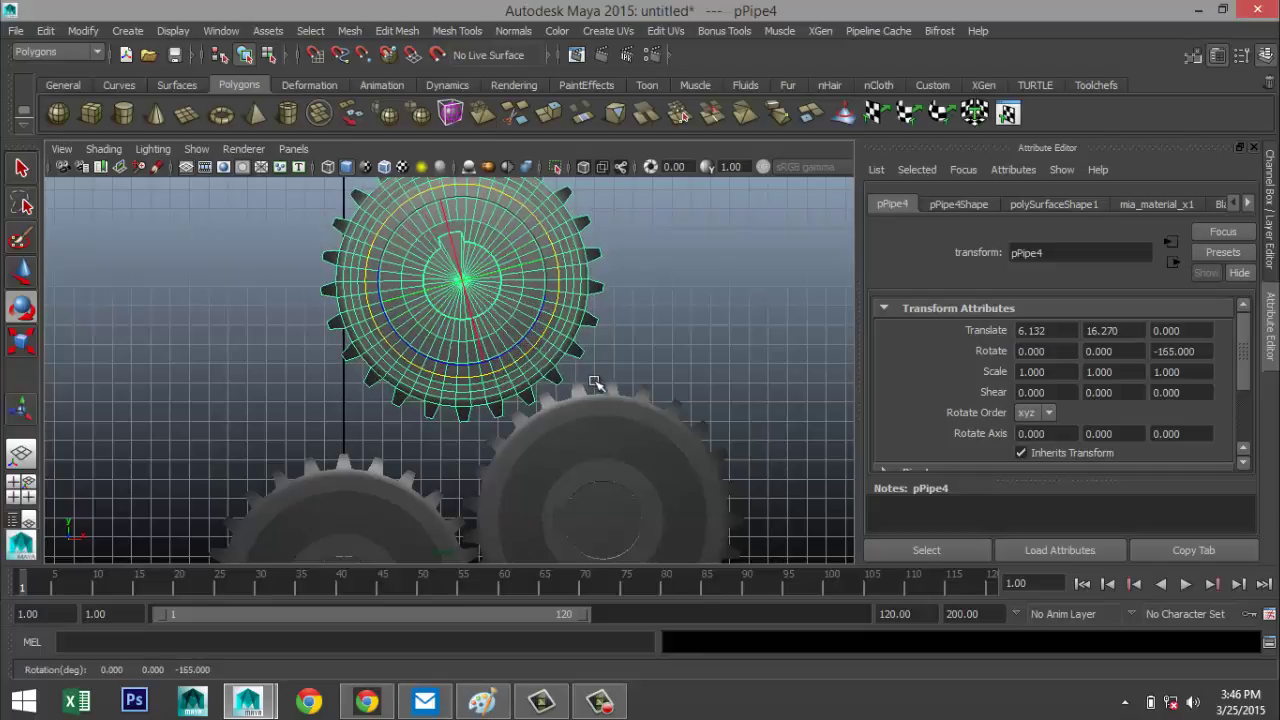
pyautogui.press('w')
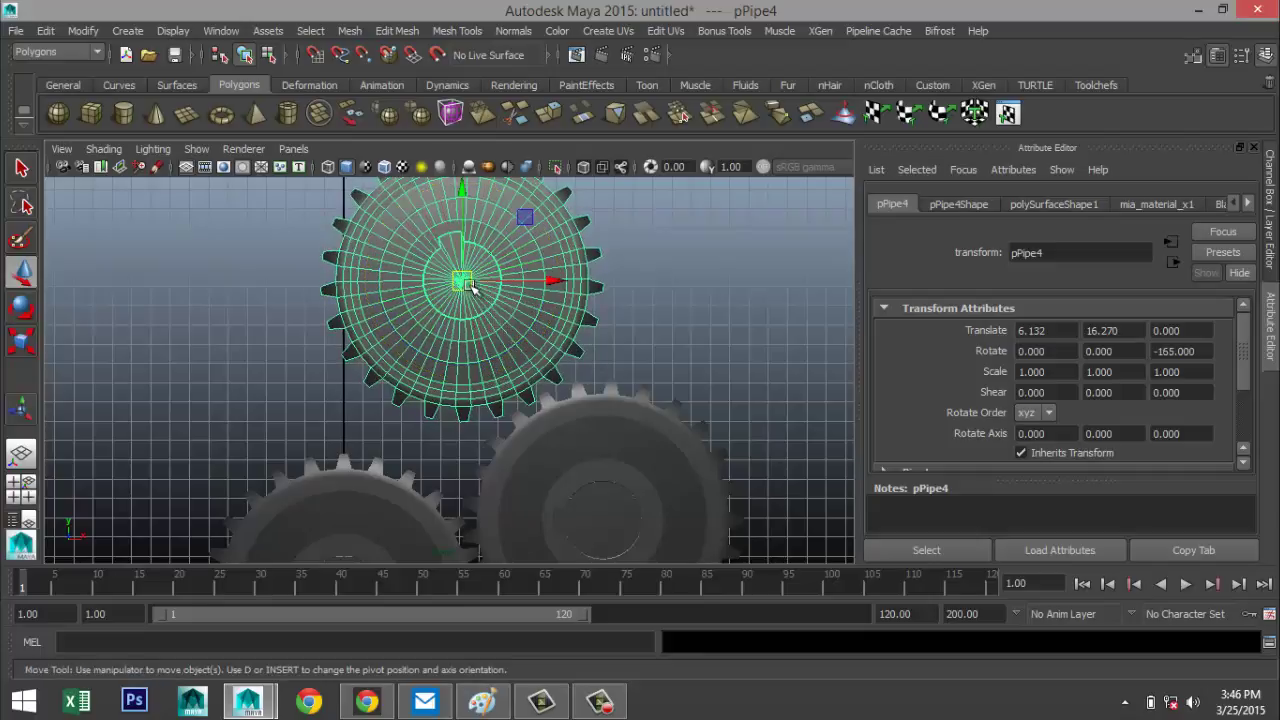
pyautogui.moveTo(461, 283); pyautogui.dragTo(464, 290)
pyautogui.scroll(-3, 166, 457)
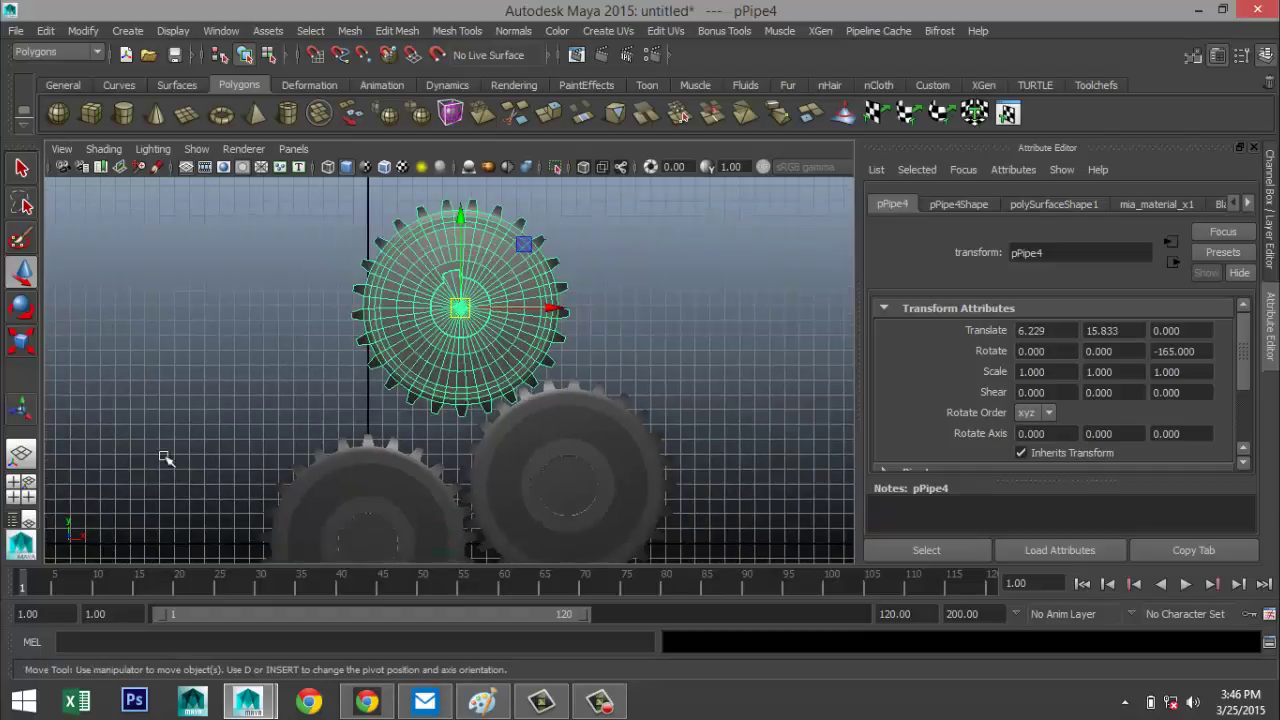
# In the perspective view, combine all three gears into one mesh and raise it to about Y 9.76.
pyautogui.click(22, 488)
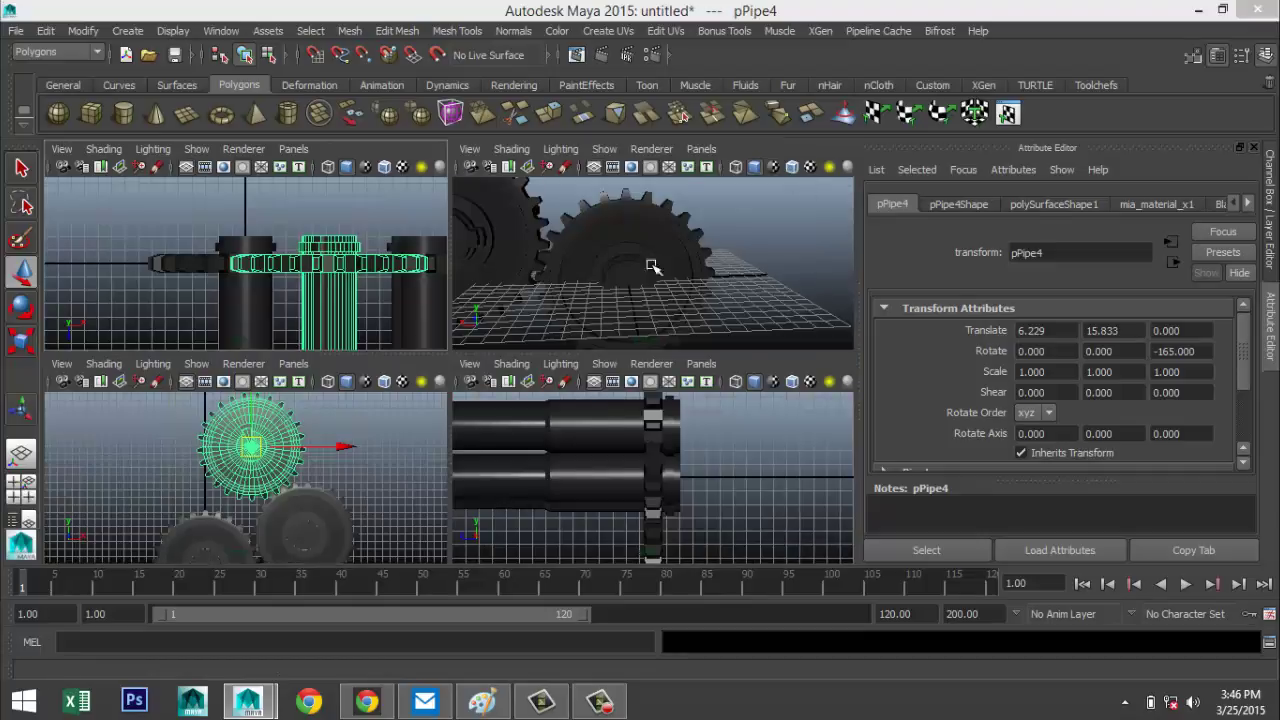
pyautogui.press('space')
pyautogui.scroll(-5, 563, 343)
pyautogui.keyDown('alt'); pyautogui.moveTo(551, 391); pyautogui.dragTo(500, 517); pyautogui.keyUp('alt')
pyautogui.press('w')
pyautogui.moveTo(177, 216); pyautogui.dragTo(688, 577)
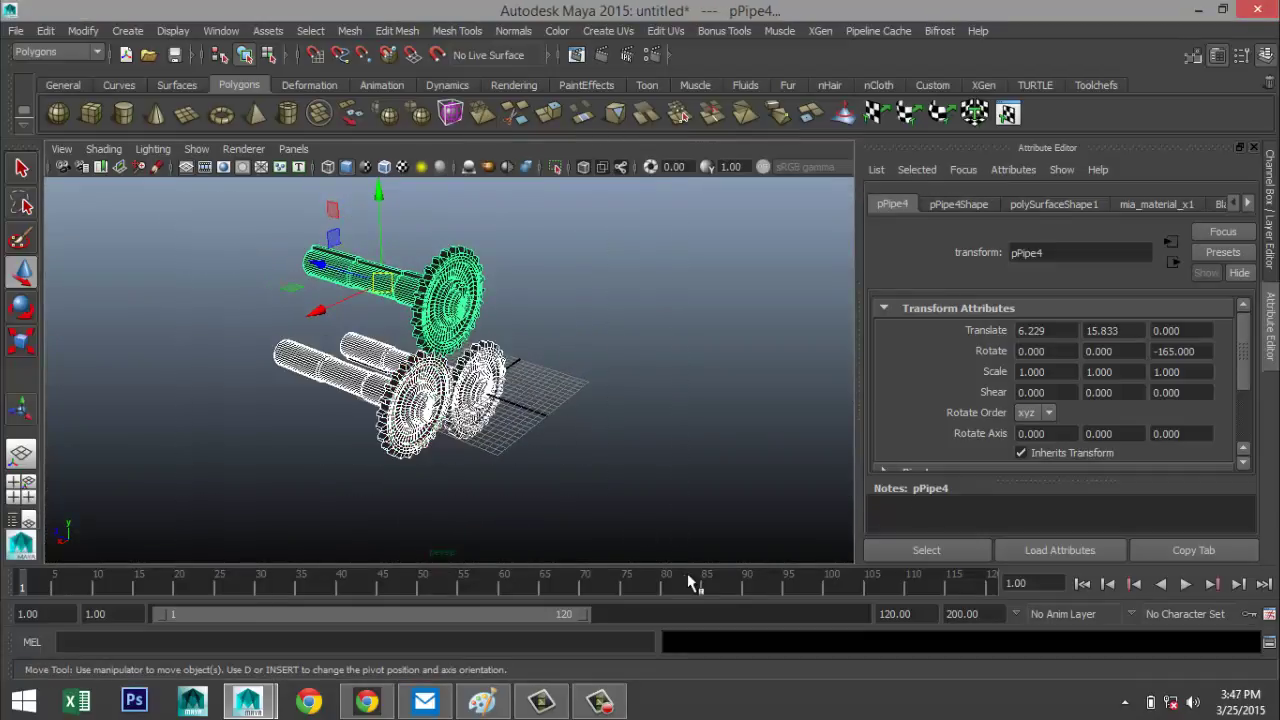
pyautogui.click(350, 31)
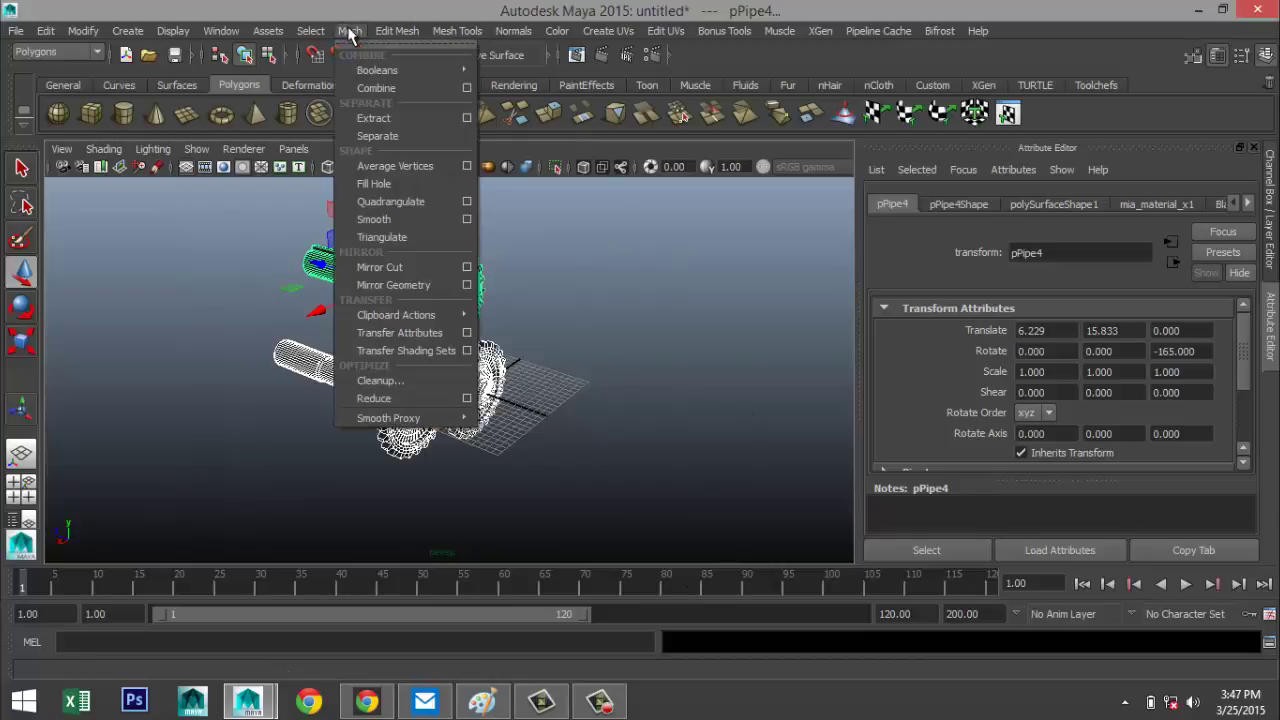
pyautogui.click(386, 88)
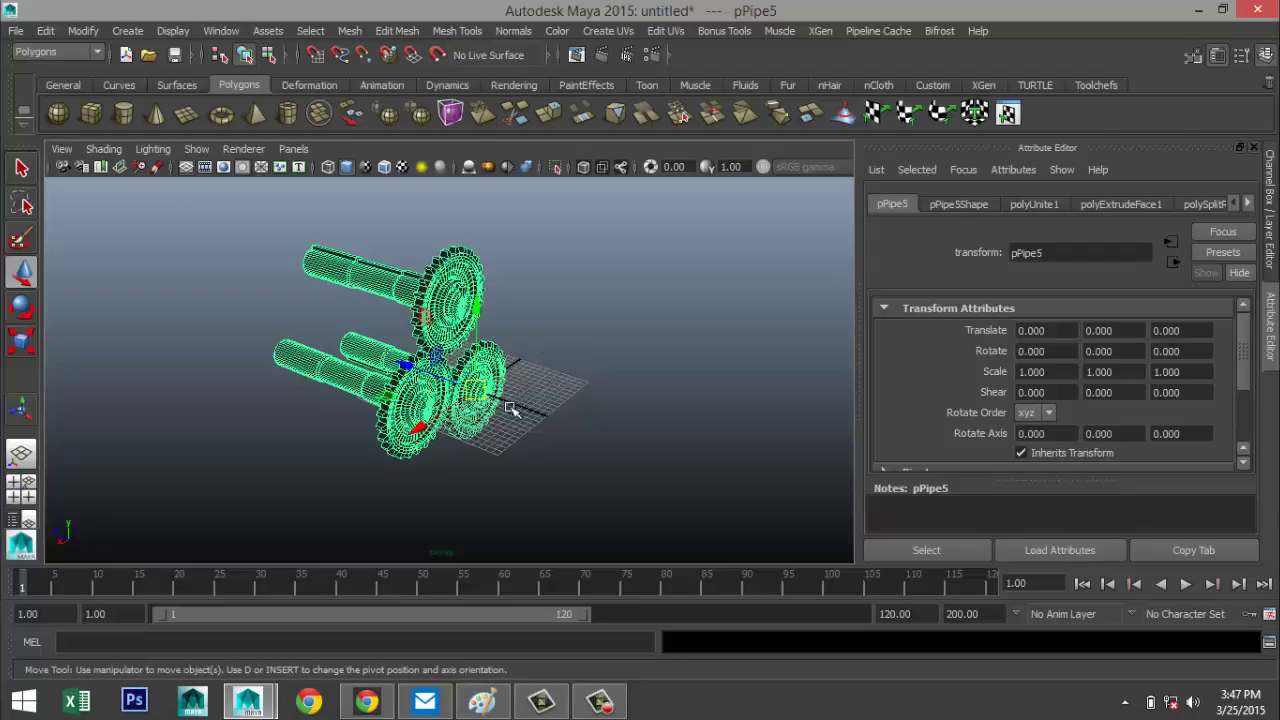
pyautogui.keyDown('alt'); pyautogui.moveTo(637, 418); pyautogui.dragTo(446, 218); pyautogui.keyUp('alt')
pyautogui.keyDown('alt'); pyautogui.moveTo(477, 417); pyautogui.dragTo(565, 450); pyautogui.keyUp('alt')
# Create a polygon plane beneath the gears and scale it to about 7.86 in X and 10.94 in Z.
pyautogui.click(186, 113)
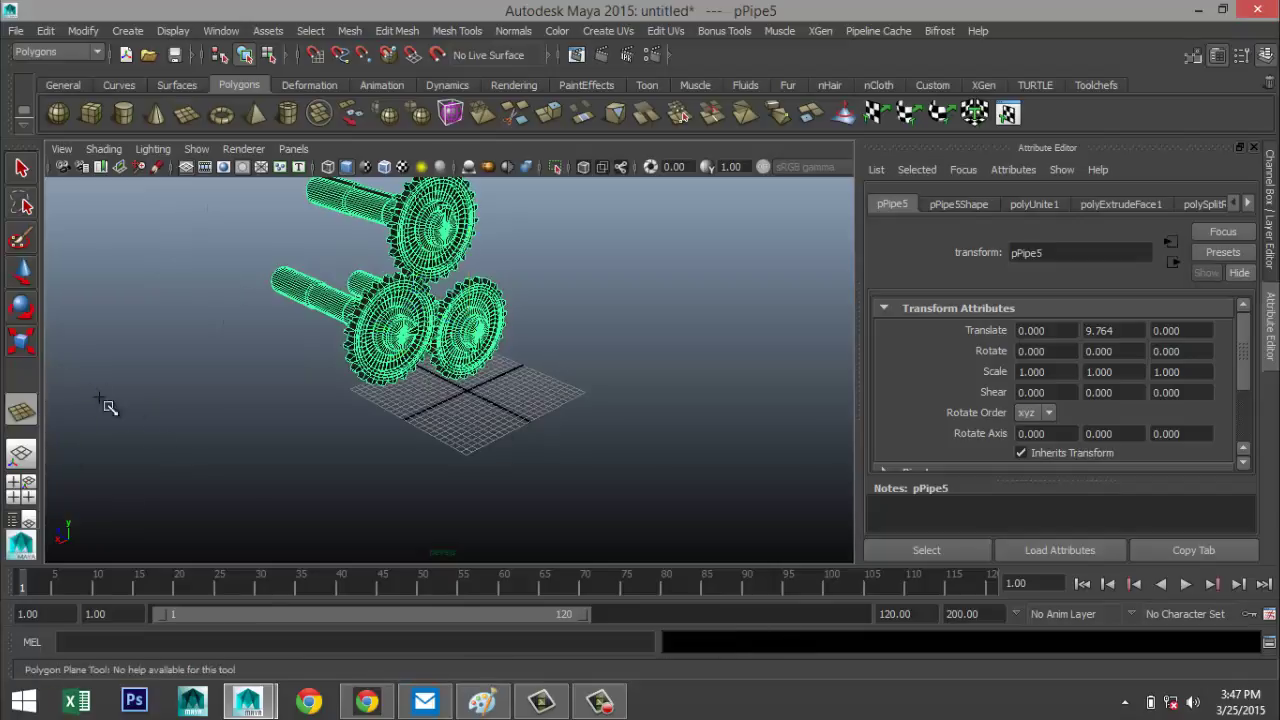
pyautogui.moveTo(100, 397); pyautogui.dragTo(1025, 415)
pyautogui.scroll(-5, 528, 508)
pyautogui.press('r')
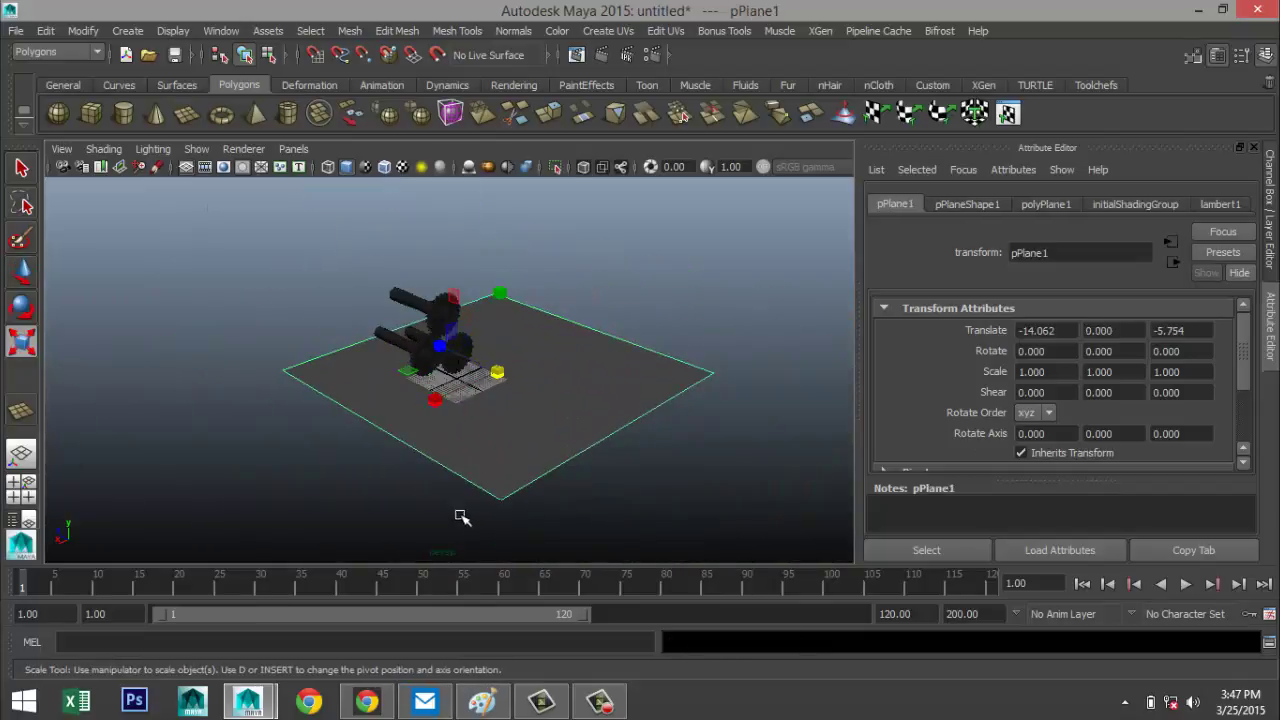
pyautogui.moveTo(437, 404); pyautogui.dragTo(168, 522)
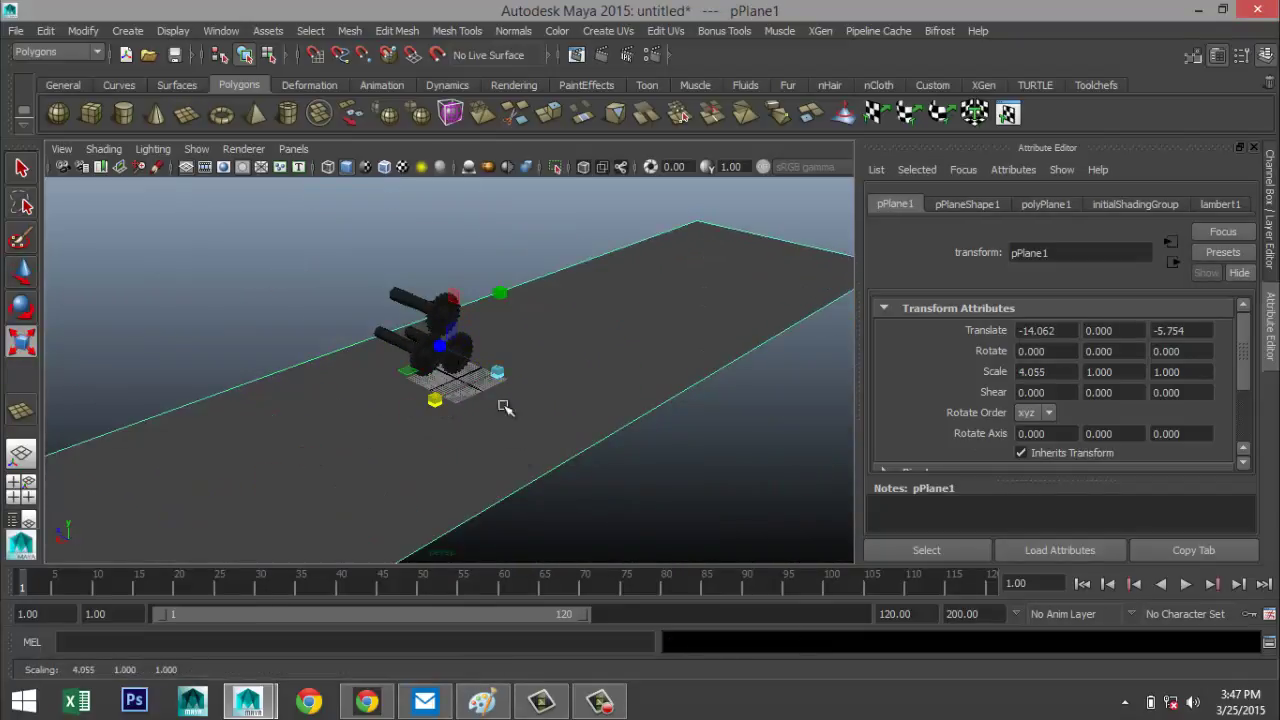
pyautogui.moveTo(443, 347); pyautogui.dragTo(371, 429)
pyautogui.moveTo(437, 349); pyautogui.dragTo(378, 305)
pyautogui.scroll(3, 494, 414)
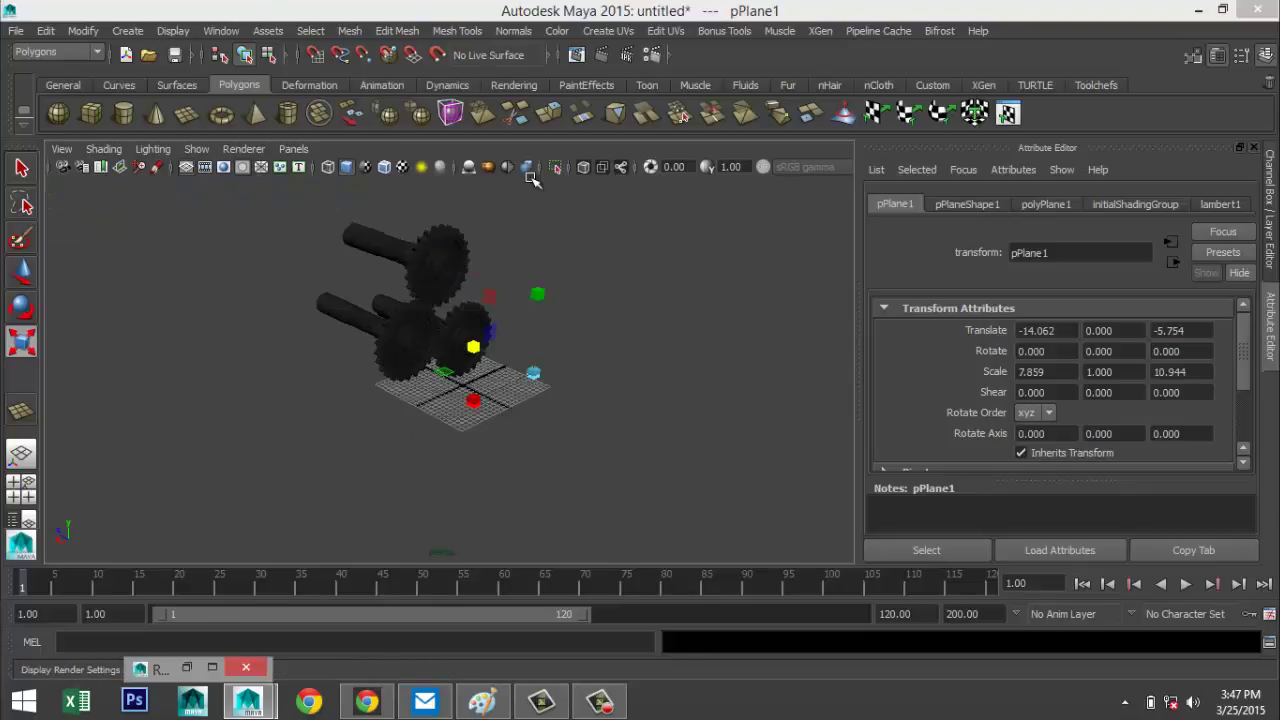
# Set the renderer to mental ray in the render settings and enable Global Illumination and Final Gathering.
pyautogui.click(205, 668)
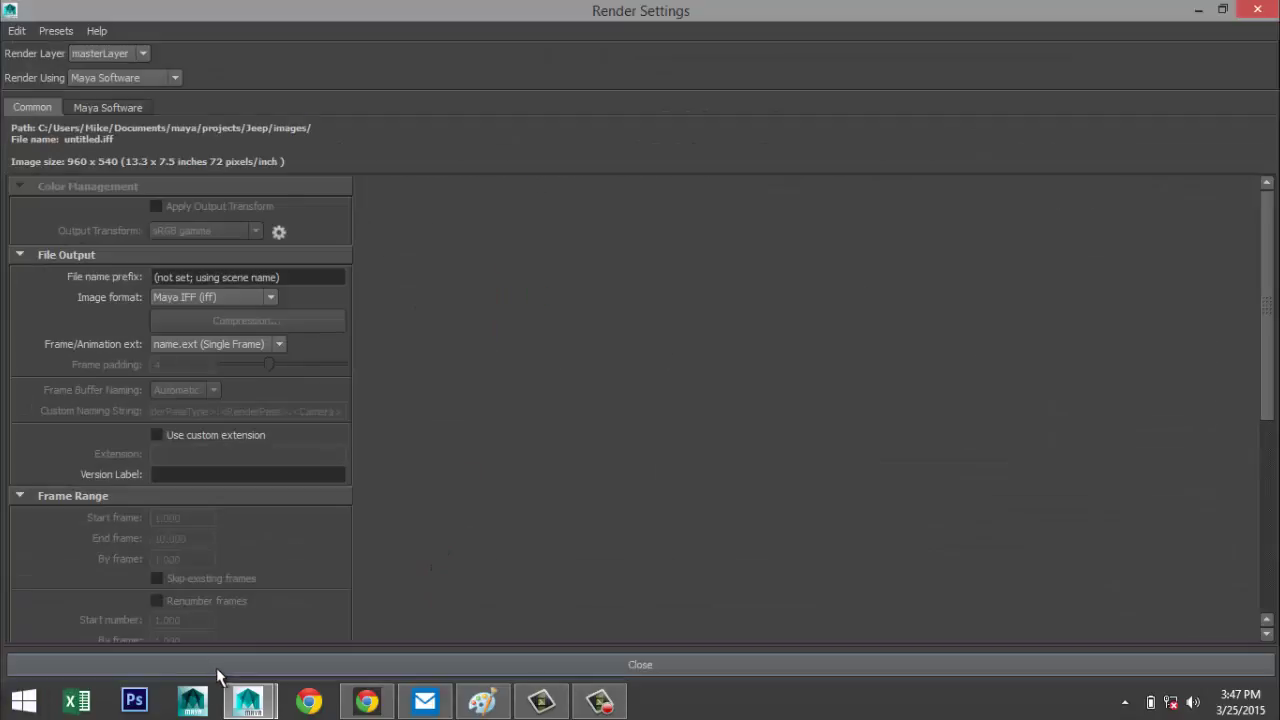
pyautogui.click(175, 77)
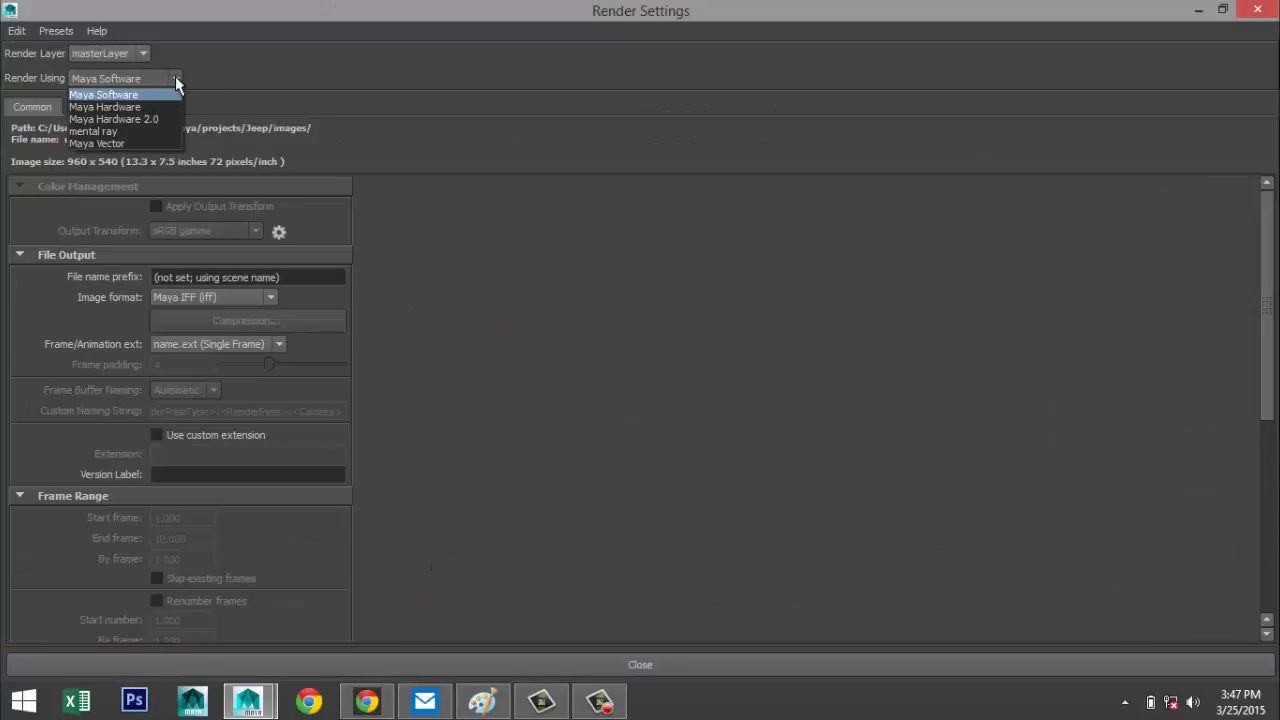
pyautogui.click(161, 130)
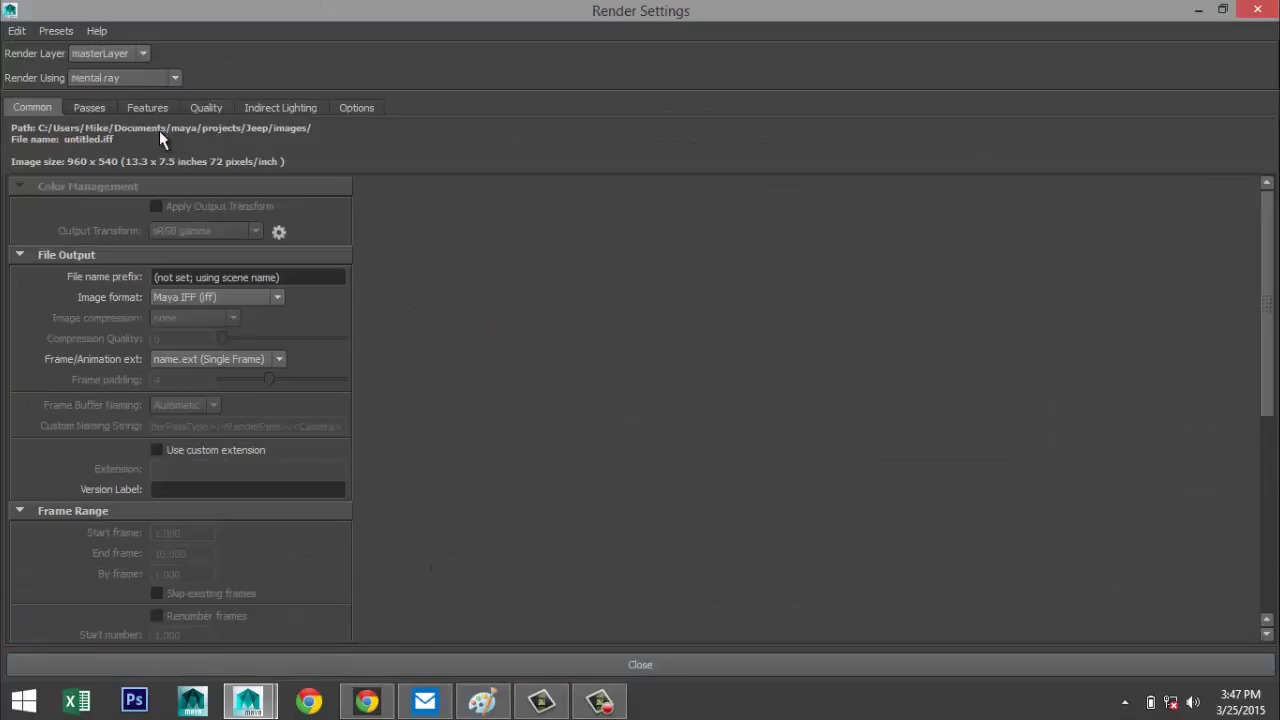
pyautogui.click(285, 109)
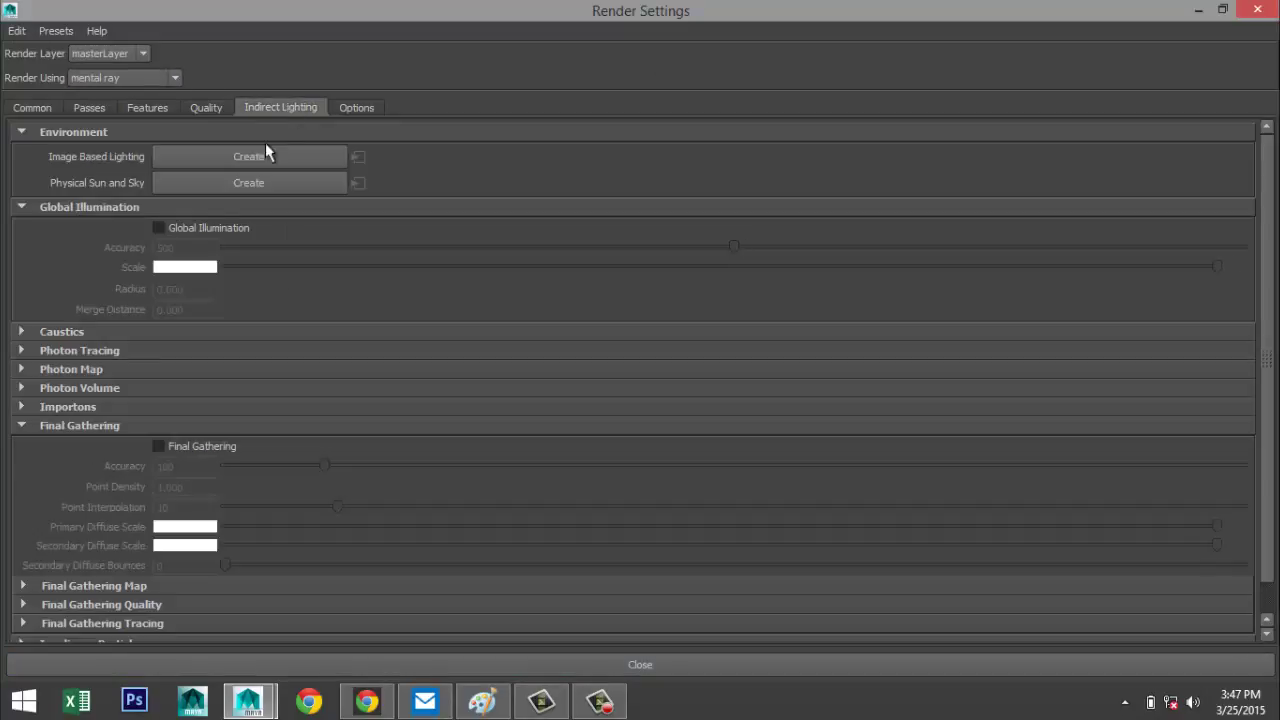
pyautogui.click(158, 229)
pyautogui.click(158, 446)
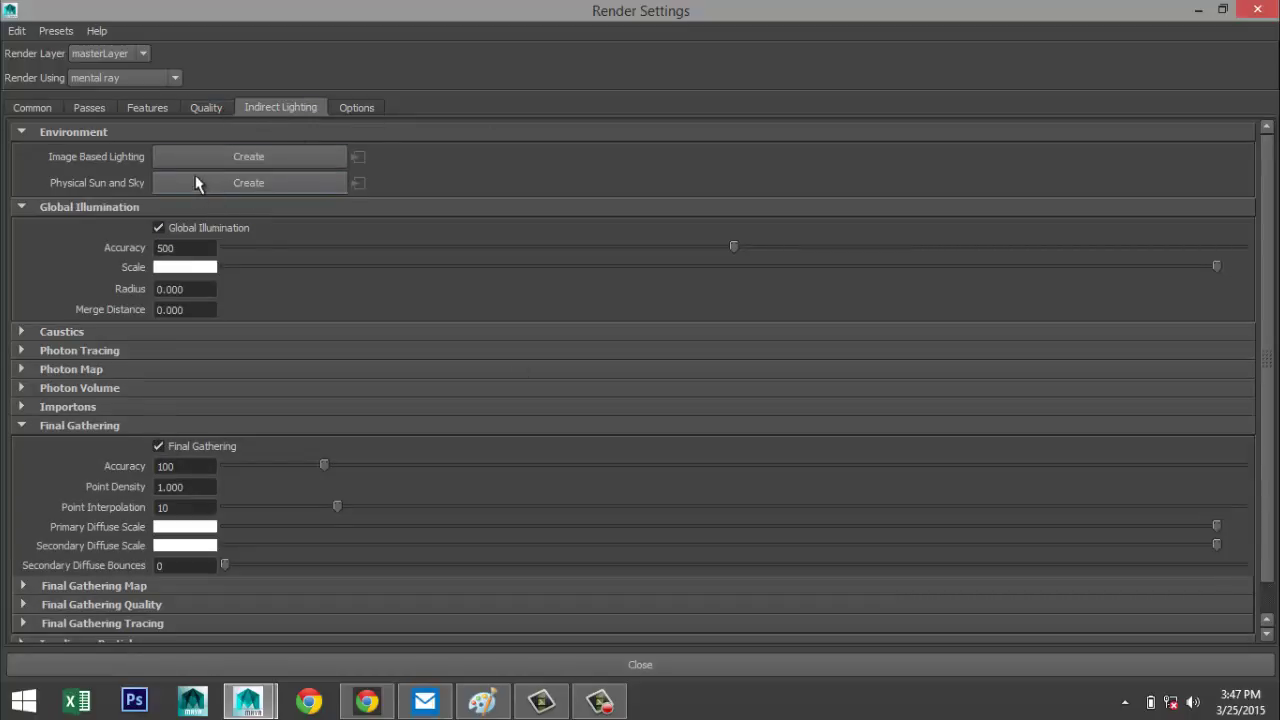
# Create image-based lighting, and set the sampling quality to 1.50 and the image size preset to HD 1080.
pyautogui.click(206, 108)
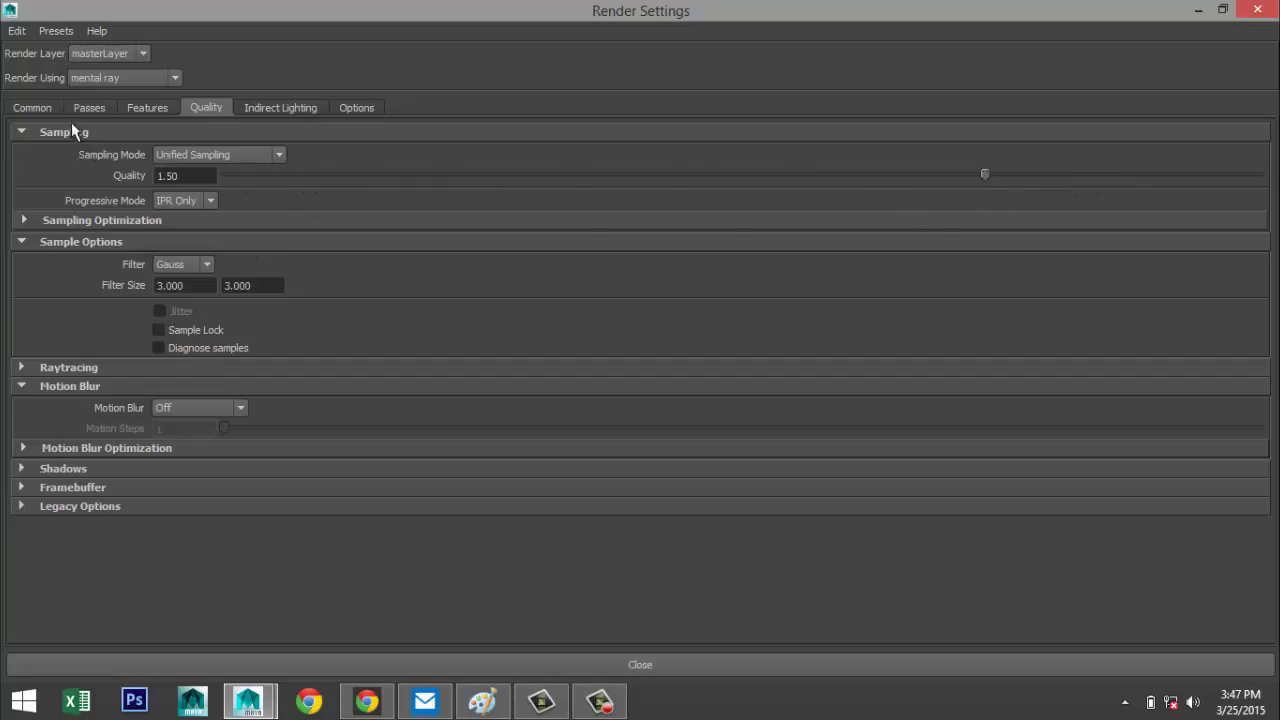
pyautogui.click(38, 110)
pyautogui.scroll(-5, 334, 429)
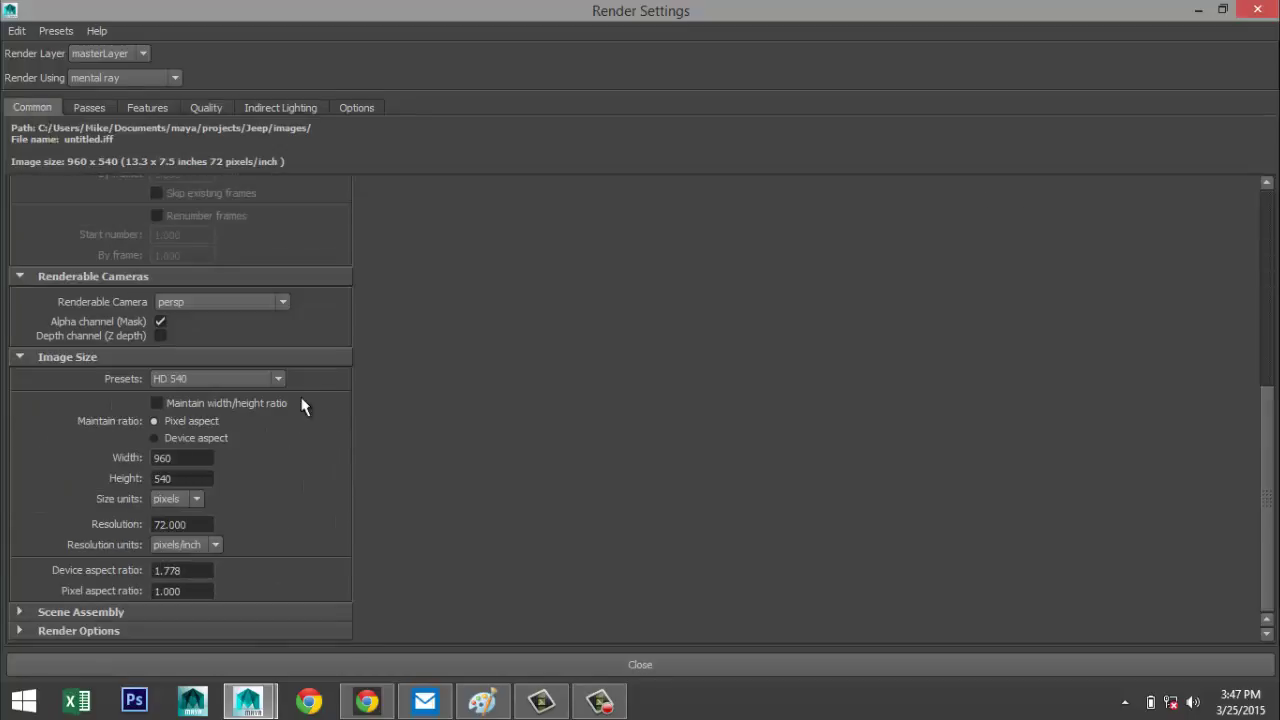
pyautogui.click(281, 382)
pyautogui.scroll(-3, 275, 503)
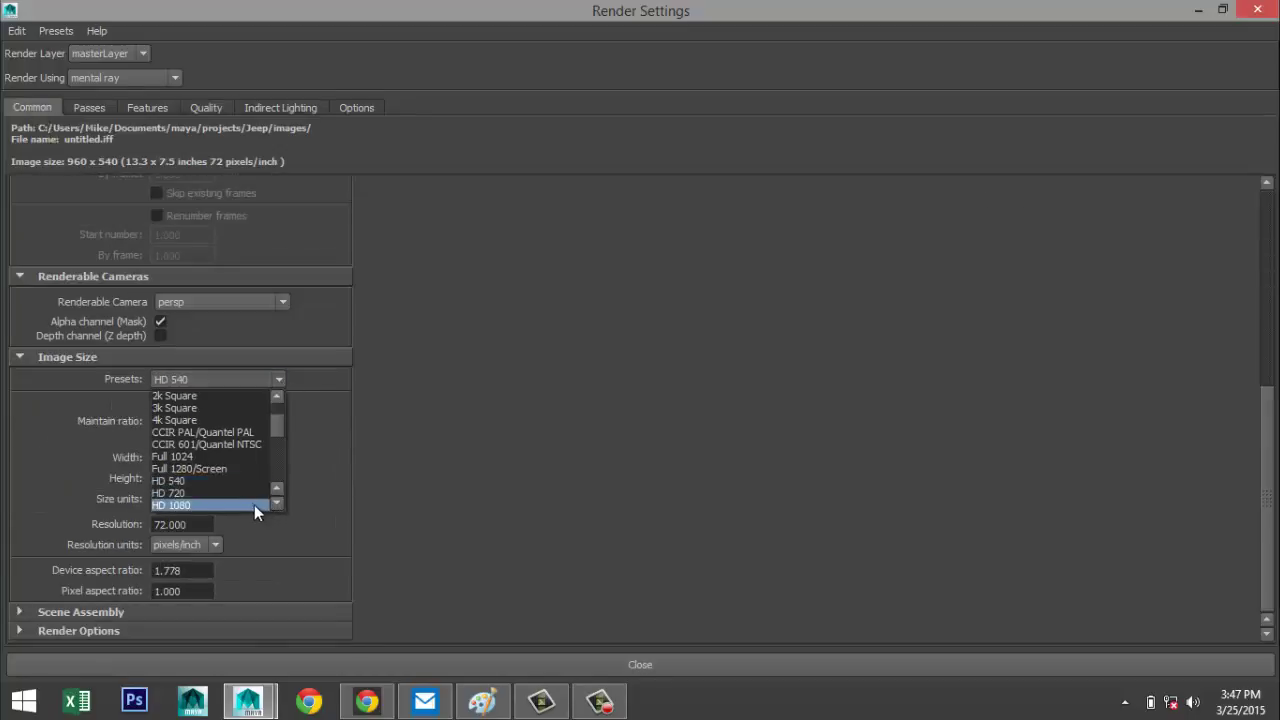
pyautogui.click(254, 505)
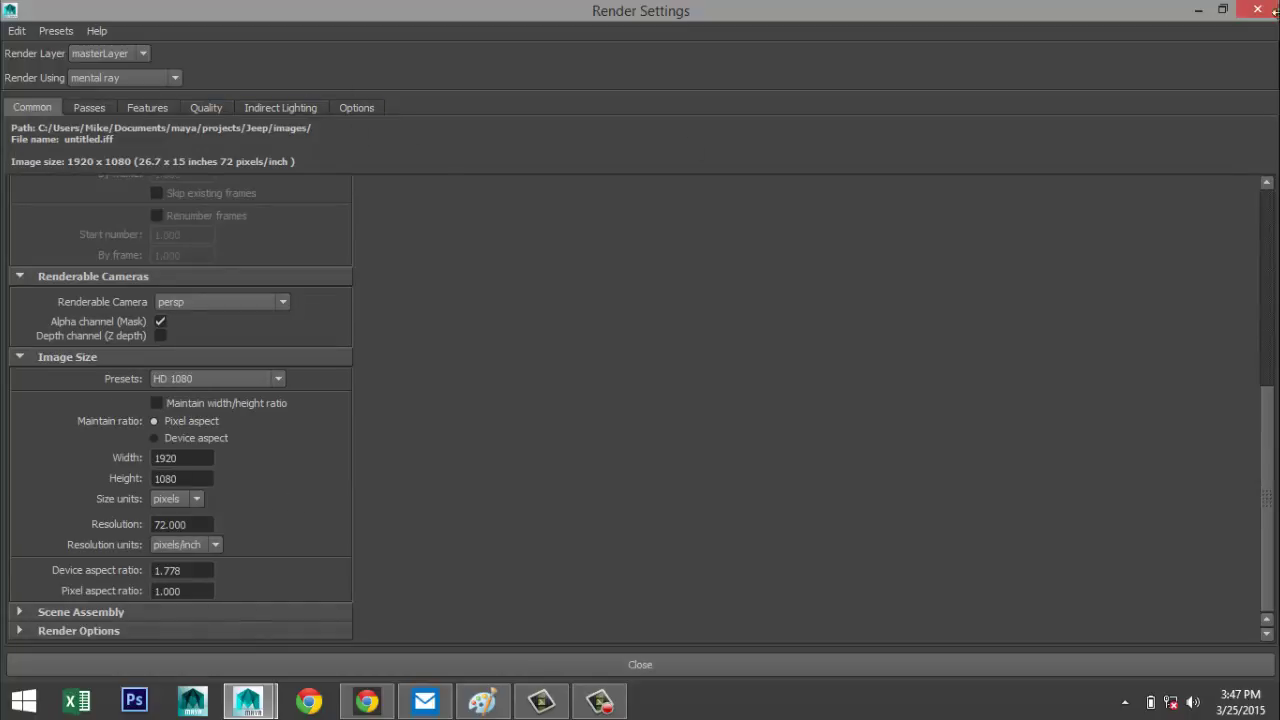
pyautogui.click(1196, 17)
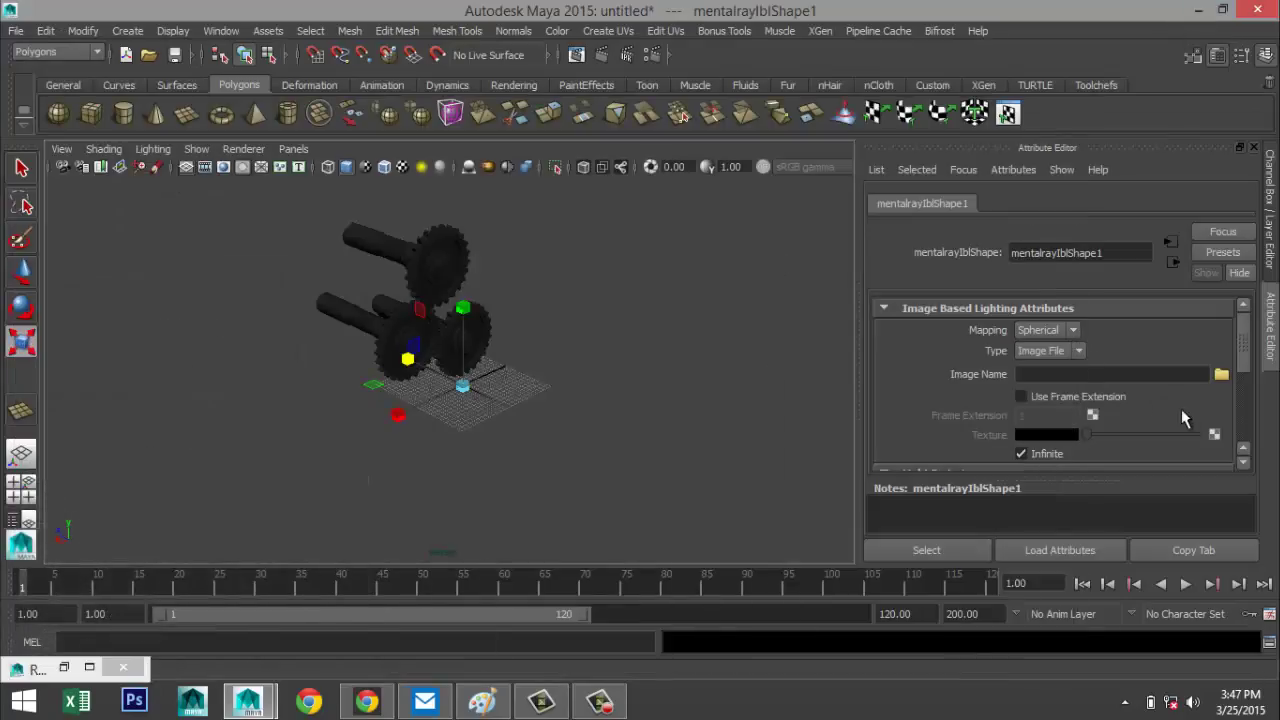
# Load Fh_HDRI-Pack1-18.hdr from the HDRI folder as the image for the image-based lighting.
pyautogui.click(1221, 376)
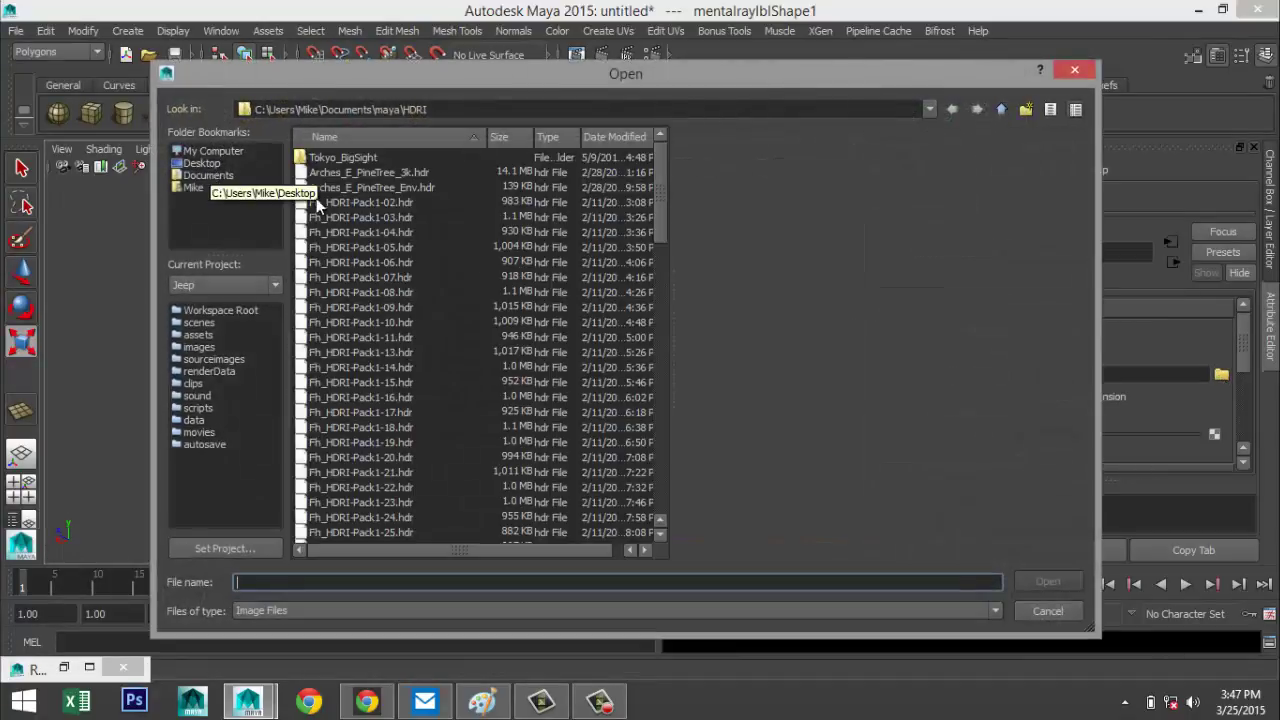
pyautogui.scroll(-4, 522, 317)
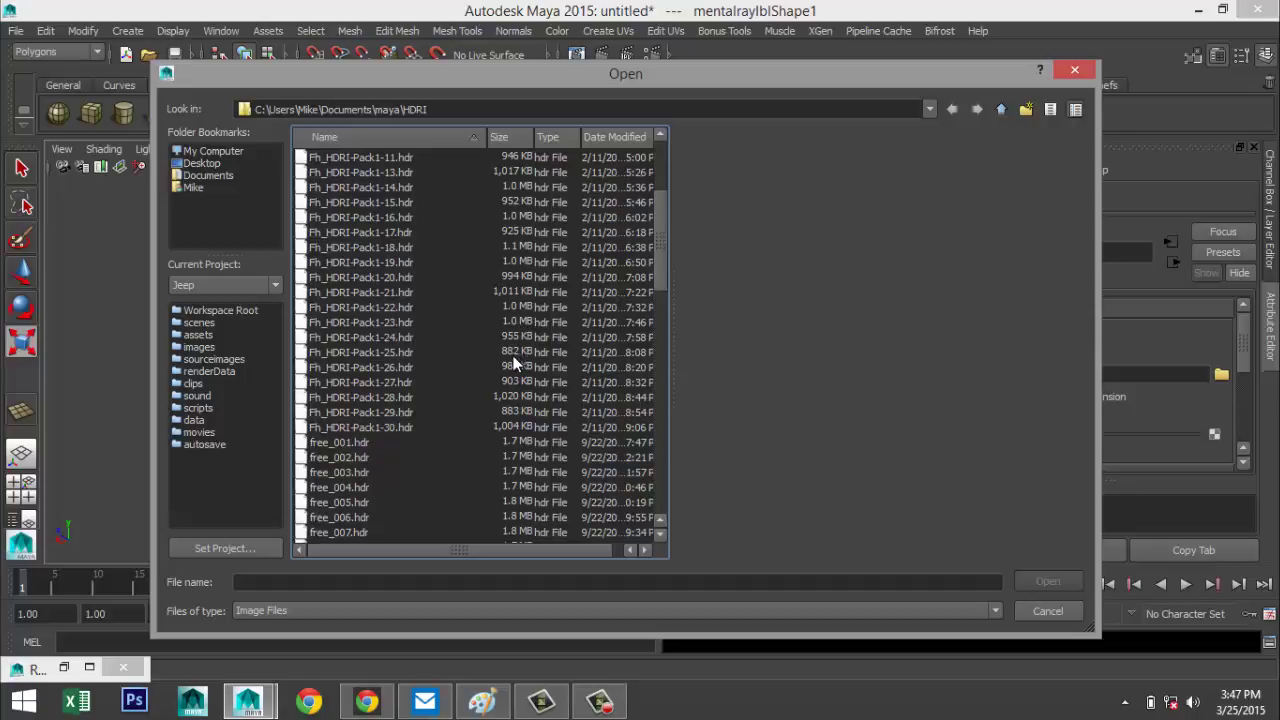
pyautogui.scroll(2, 509, 367)
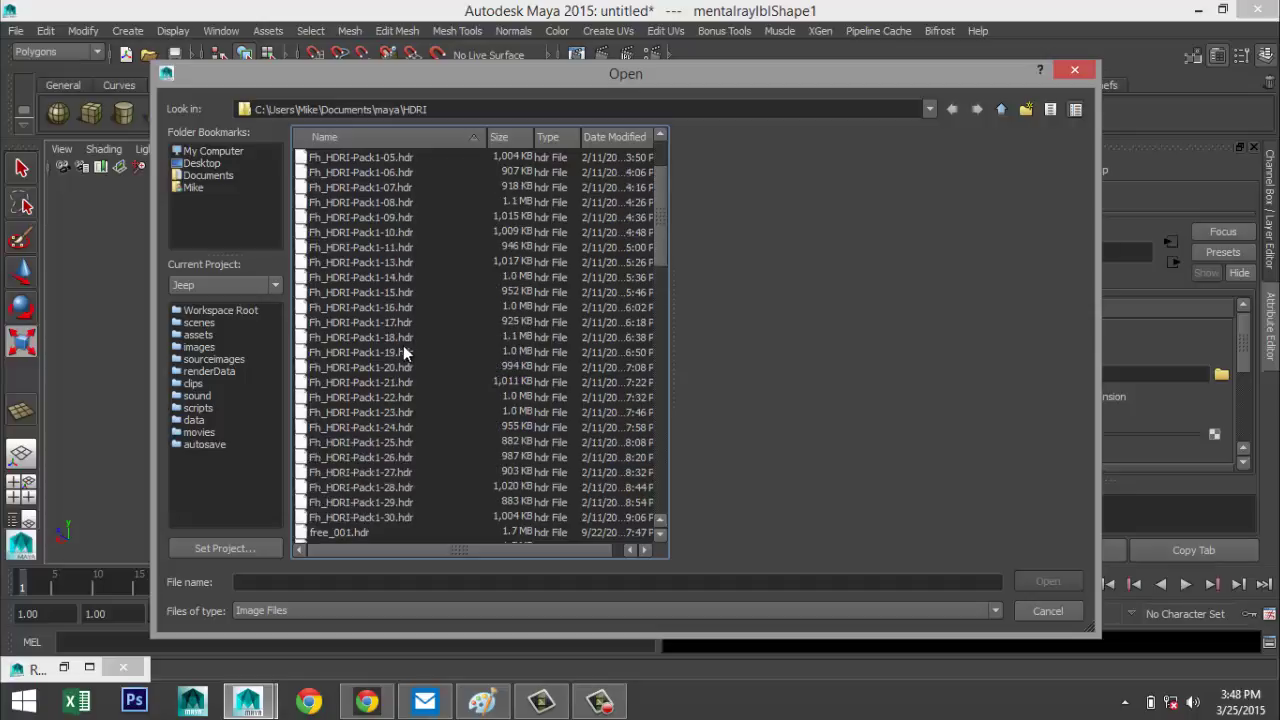
pyautogui.click(389, 340)
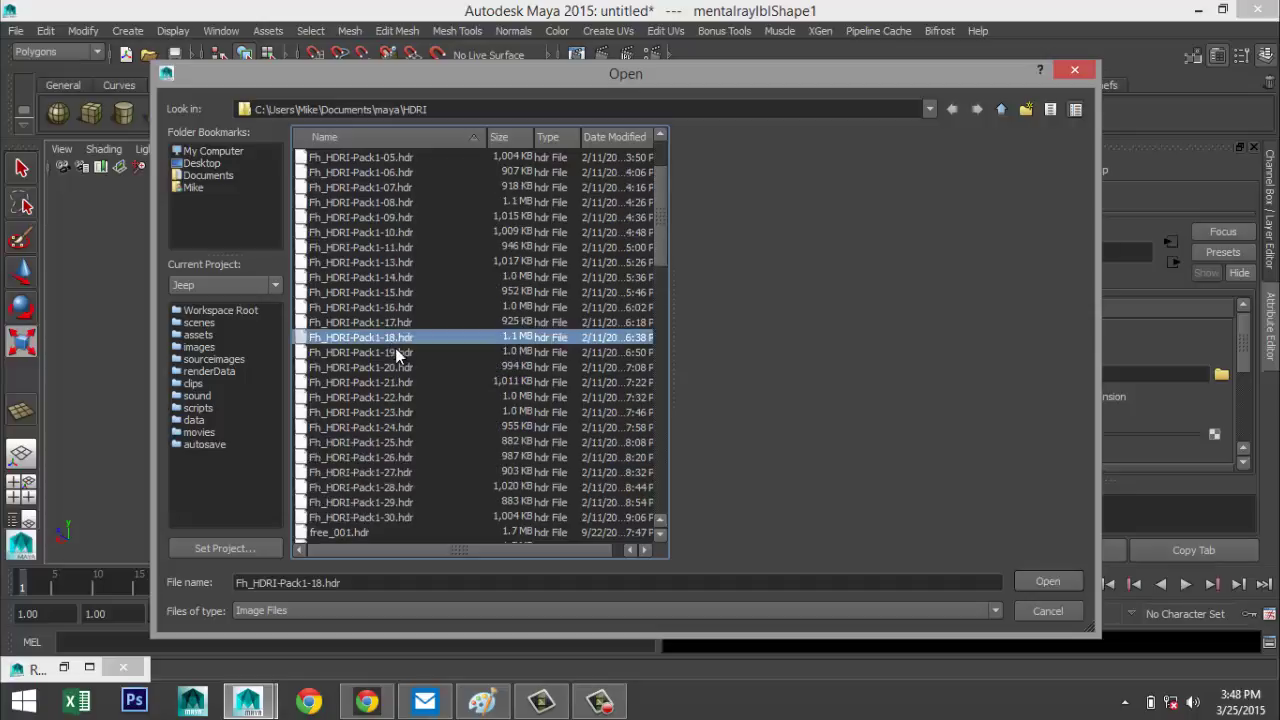
pyautogui.click(1042, 581)
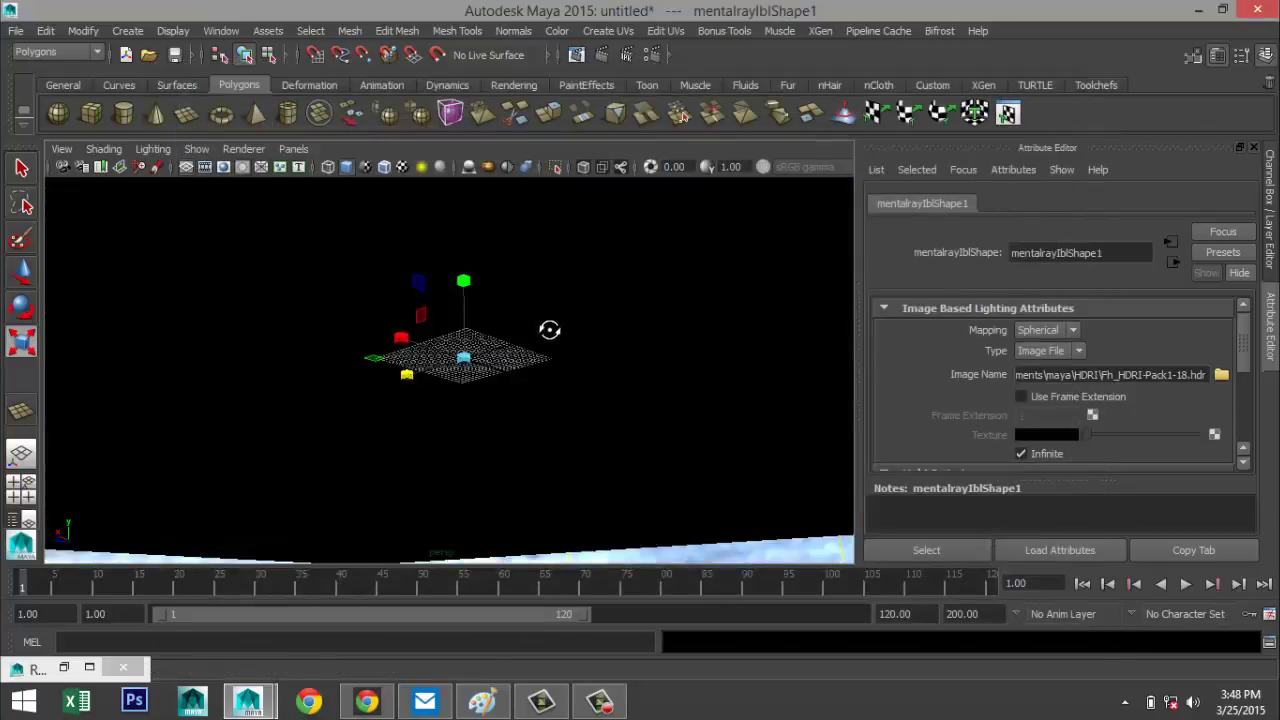
# Assign a new Phong E material to the ground plane and set its color to white.
pyautogui.keyDown('alt'); pyautogui.moveTo(551, 329); pyautogui.dragTo(638, 390); pyautogui.keyUp('alt')
pyautogui.click(697, 329)
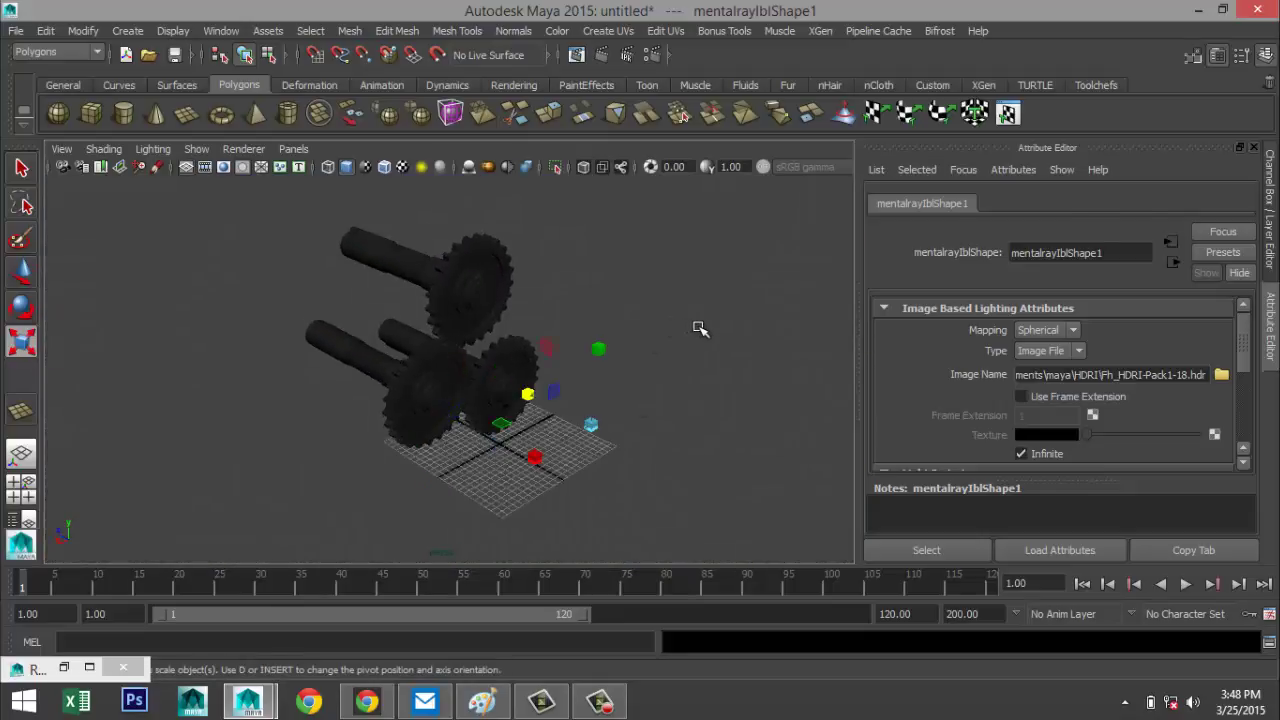
pyautogui.moveTo(699, 275); pyautogui.dragTo(777, 262, button='right')
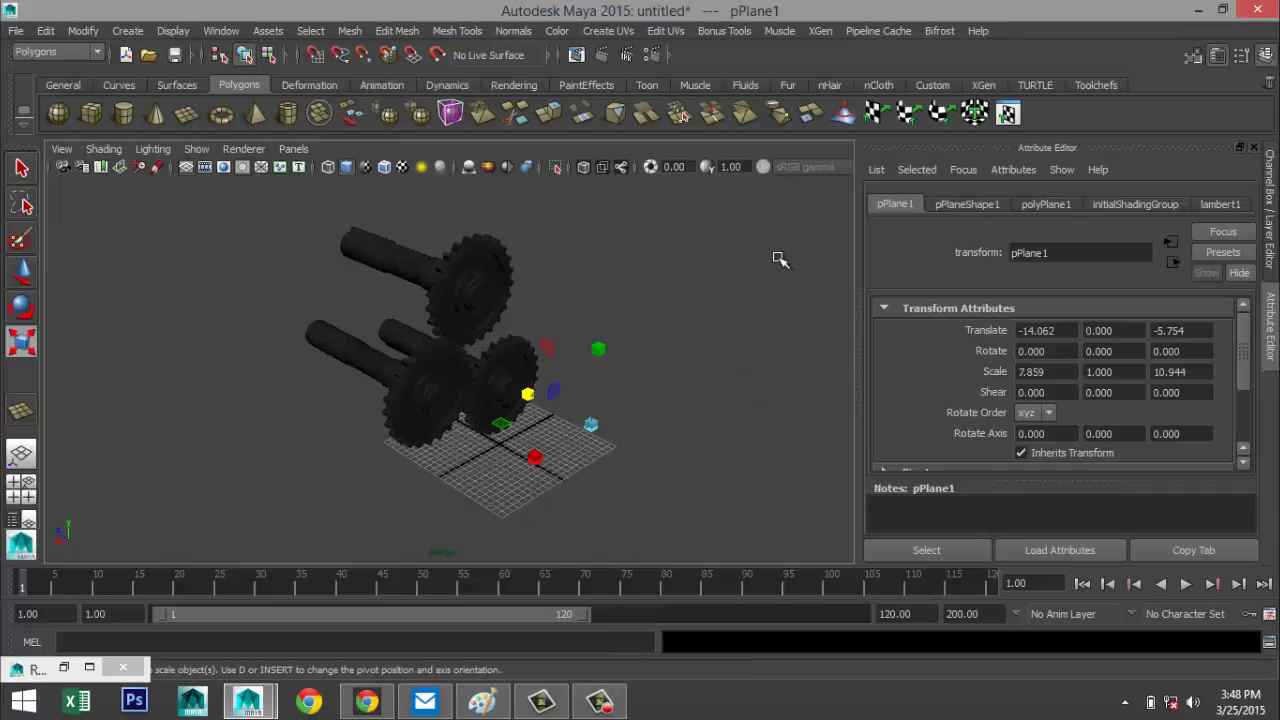
pyautogui.moveTo(726, 354); pyautogui.dragTo(737, 638, button='right')
pyautogui.click(607, 384)
pyautogui.write('ph')
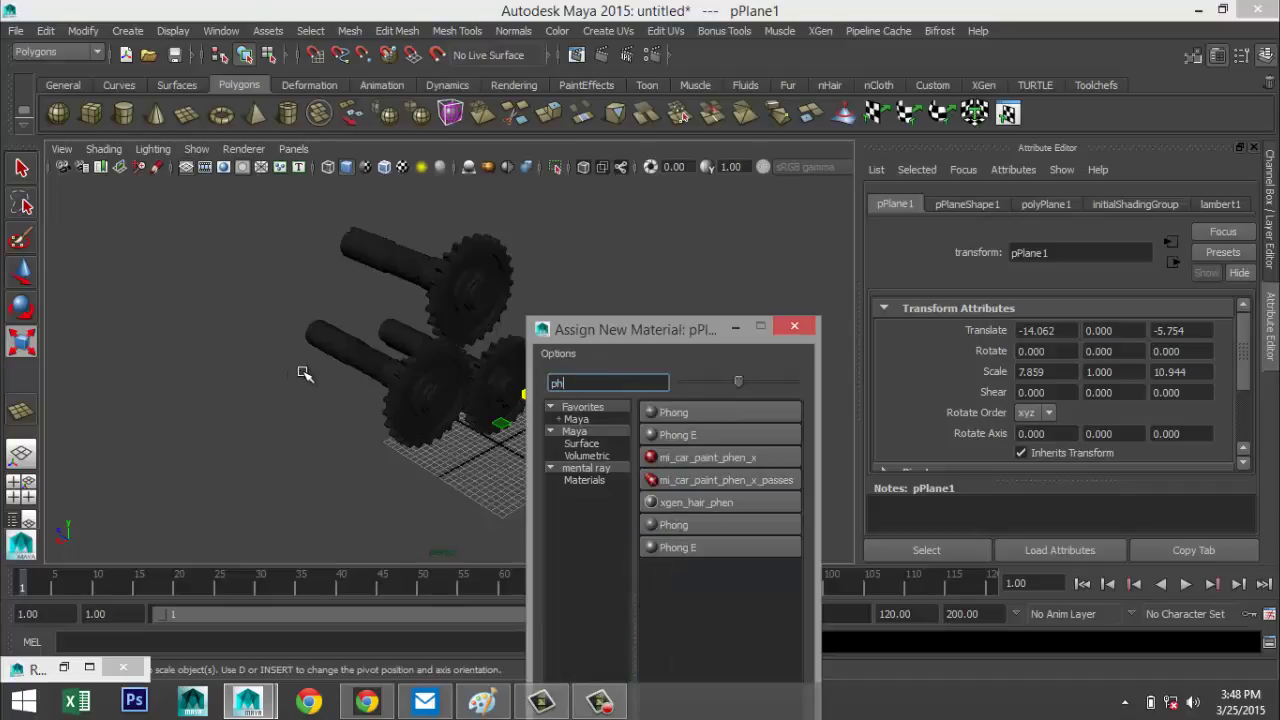
pyautogui.click(700, 434)
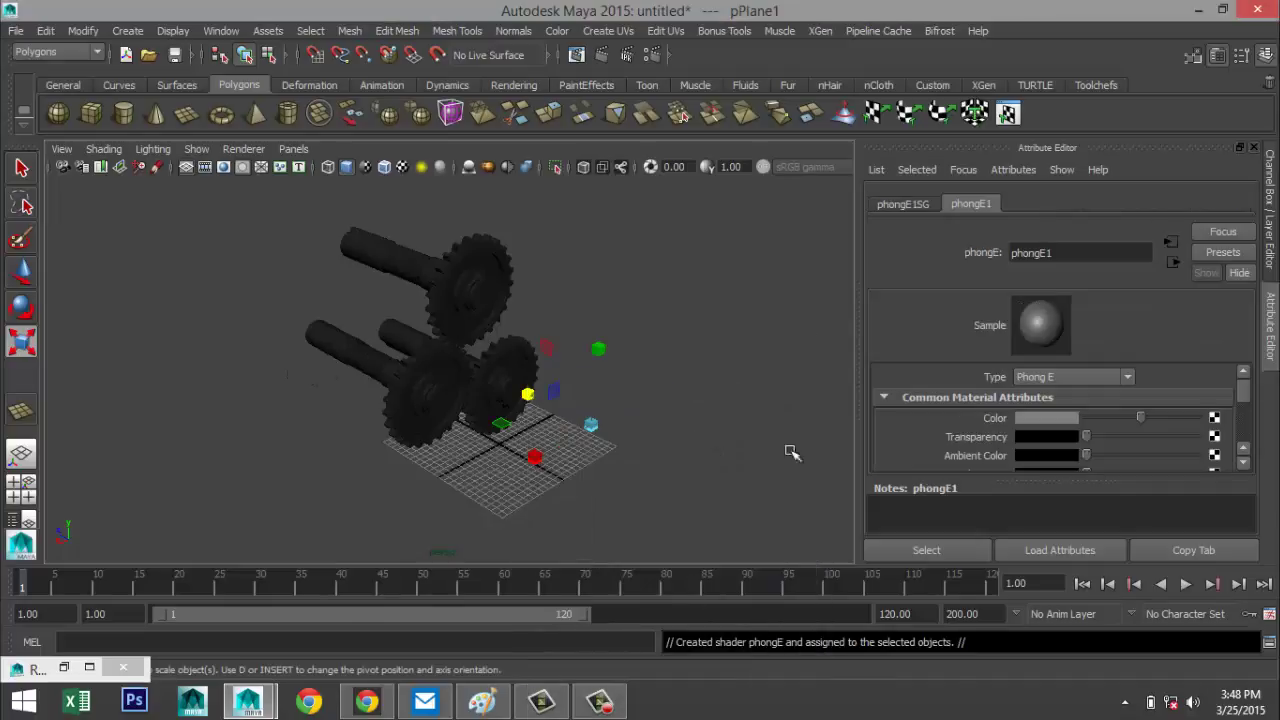
pyautogui.moveTo(1141, 420); pyautogui.dragTo(1198, 420)
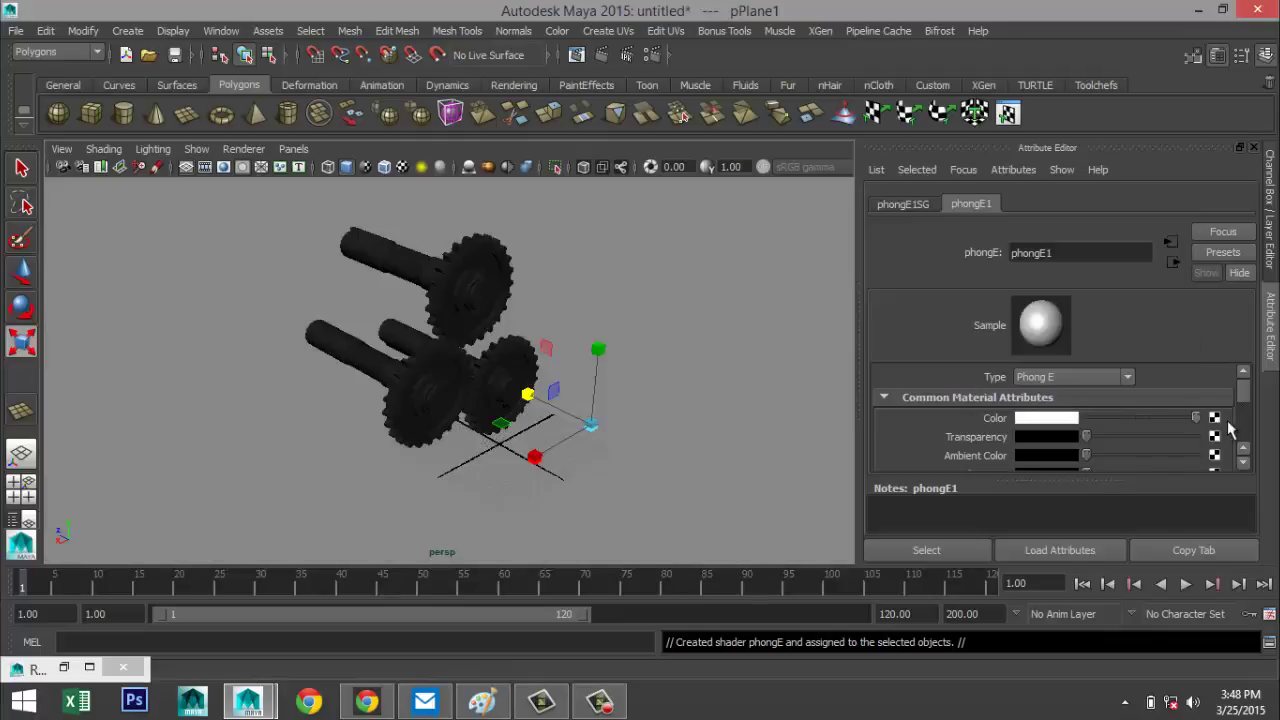
# Create a point light, display scene lighting in the viewport, and move the light to about 45.75 in Y and -28.32 in Z.
pyautogui.scroll(-2, 530, 330)
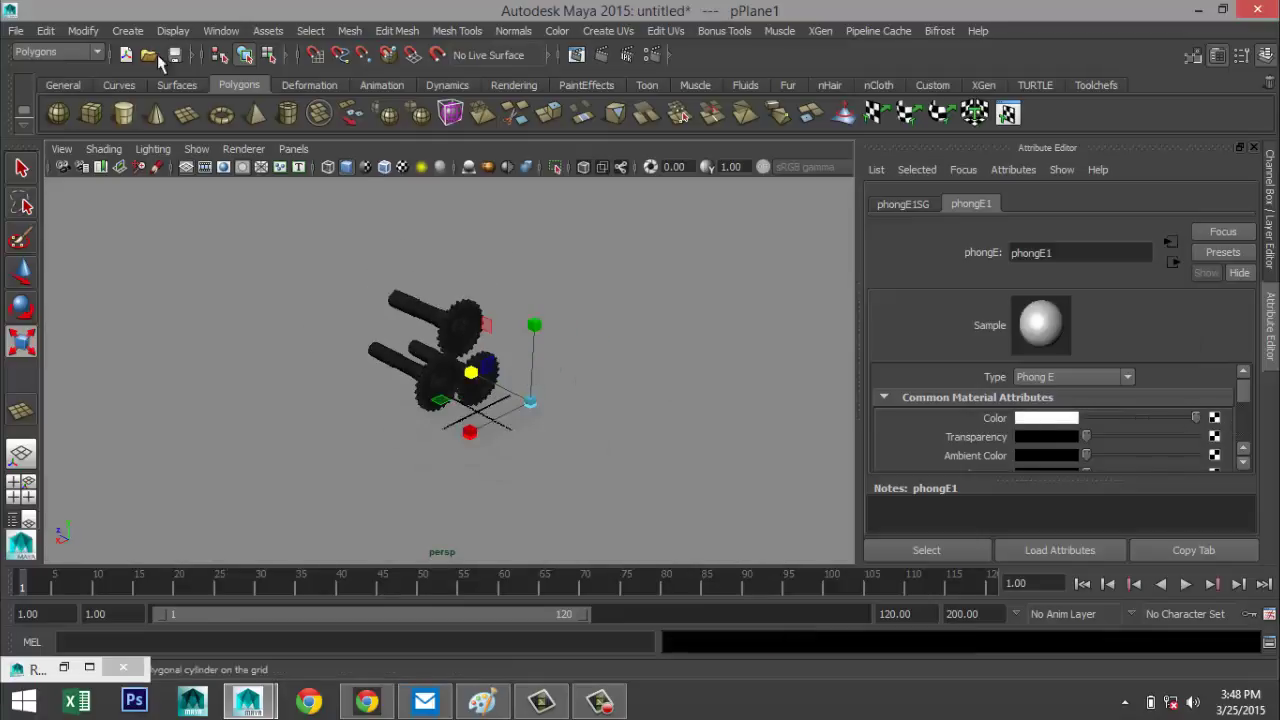
pyautogui.click(128, 31)
pyautogui.moveTo(173, 117)
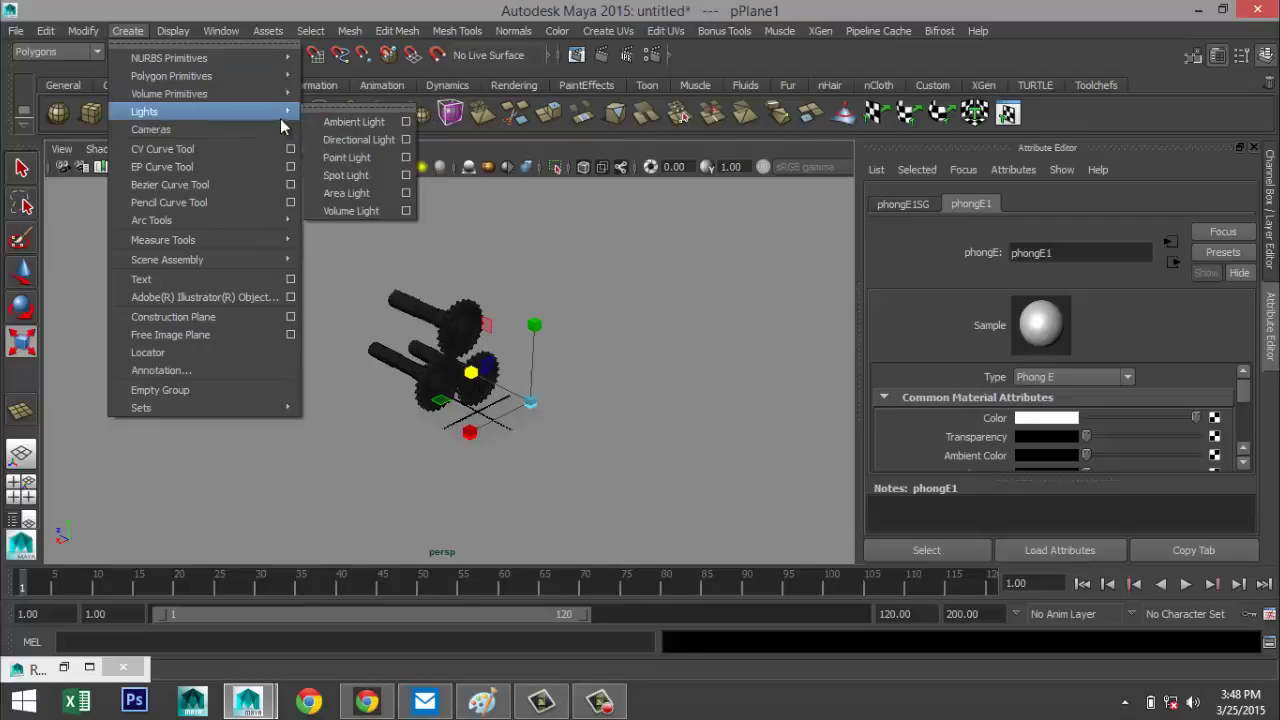
pyautogui.click(346, 157)
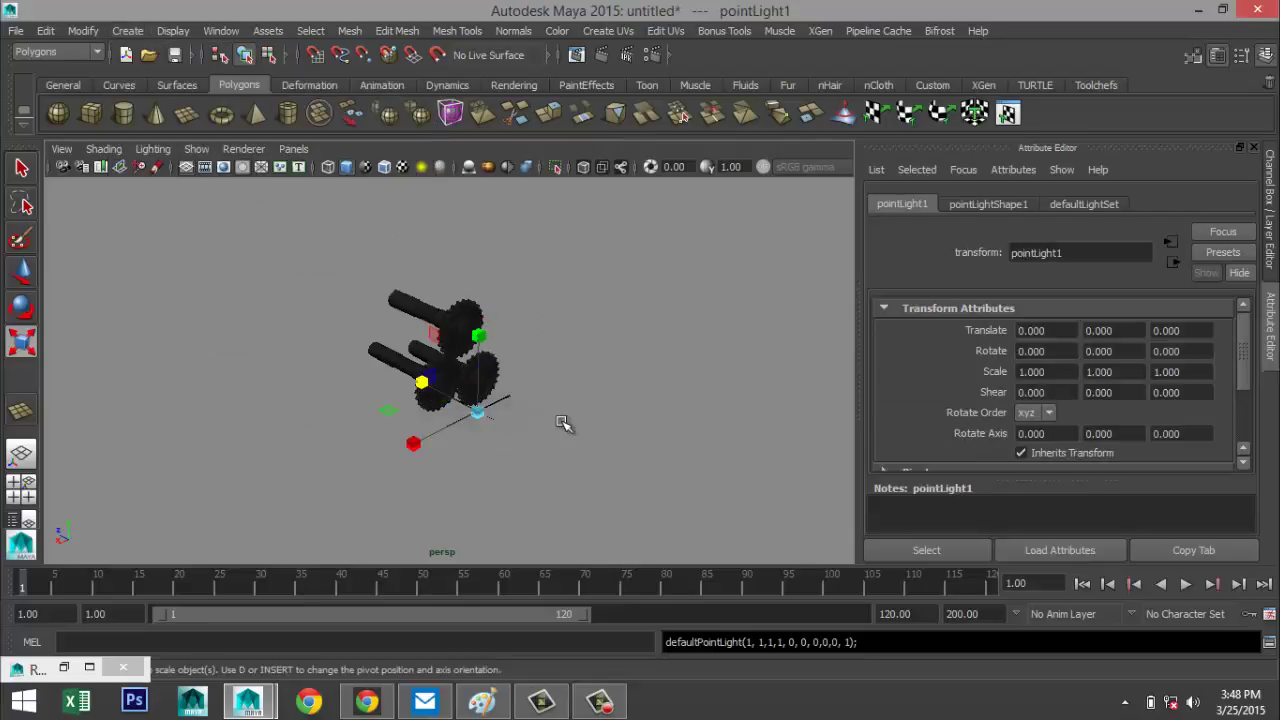
pyautogui.press('w')
pyautogui.moveTo(481, 322); pyautogui.dragTo(500, 150)
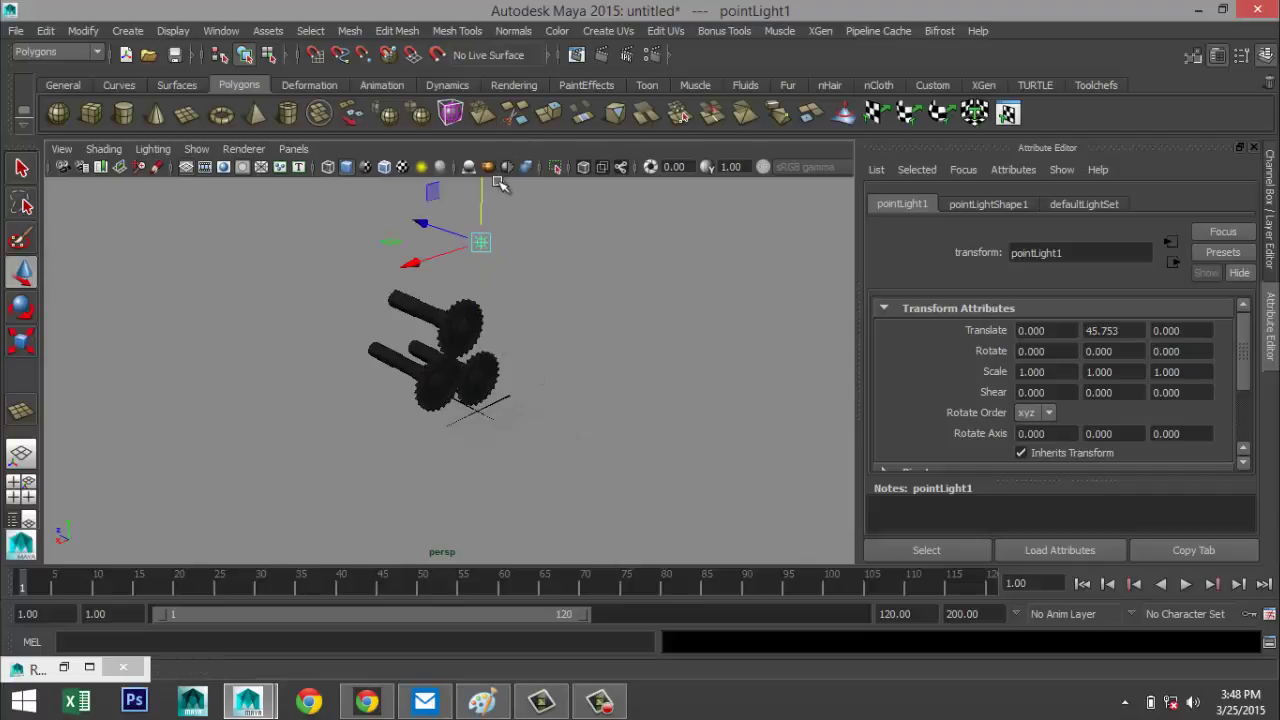
pyautogui.press('7')
pyautogui.moveTo(424, 228); pyautogui.dragTo(507, 274)
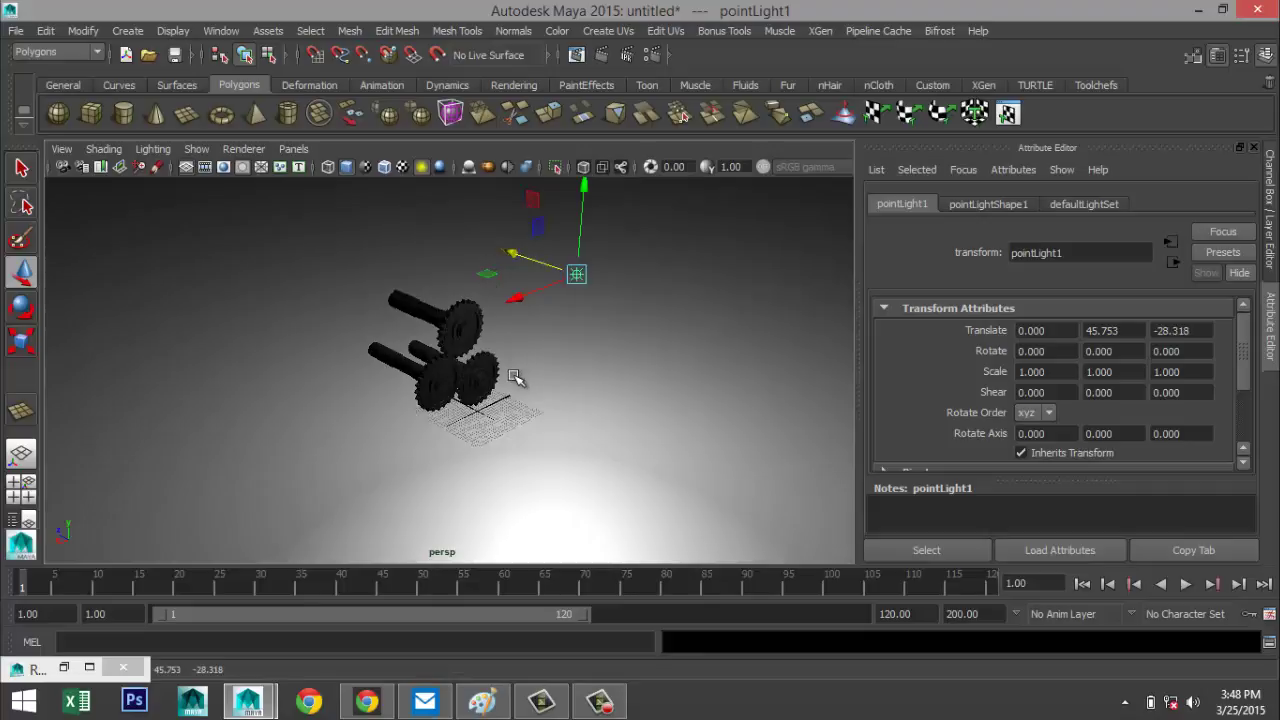
# Turn on the resolution gate in the perspective view, frame the three gears closely and render the current frame.
pyautogui.scroll(3, 512, 376)
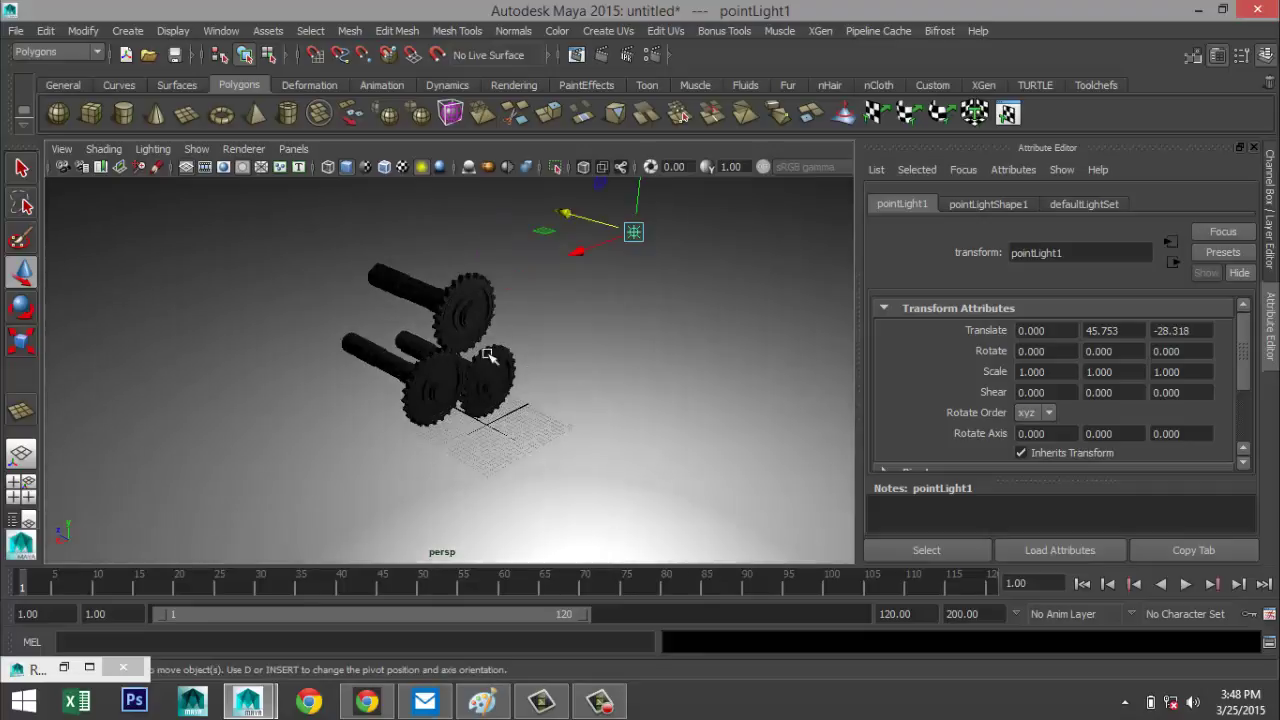
pyautogui.click(224, 167)
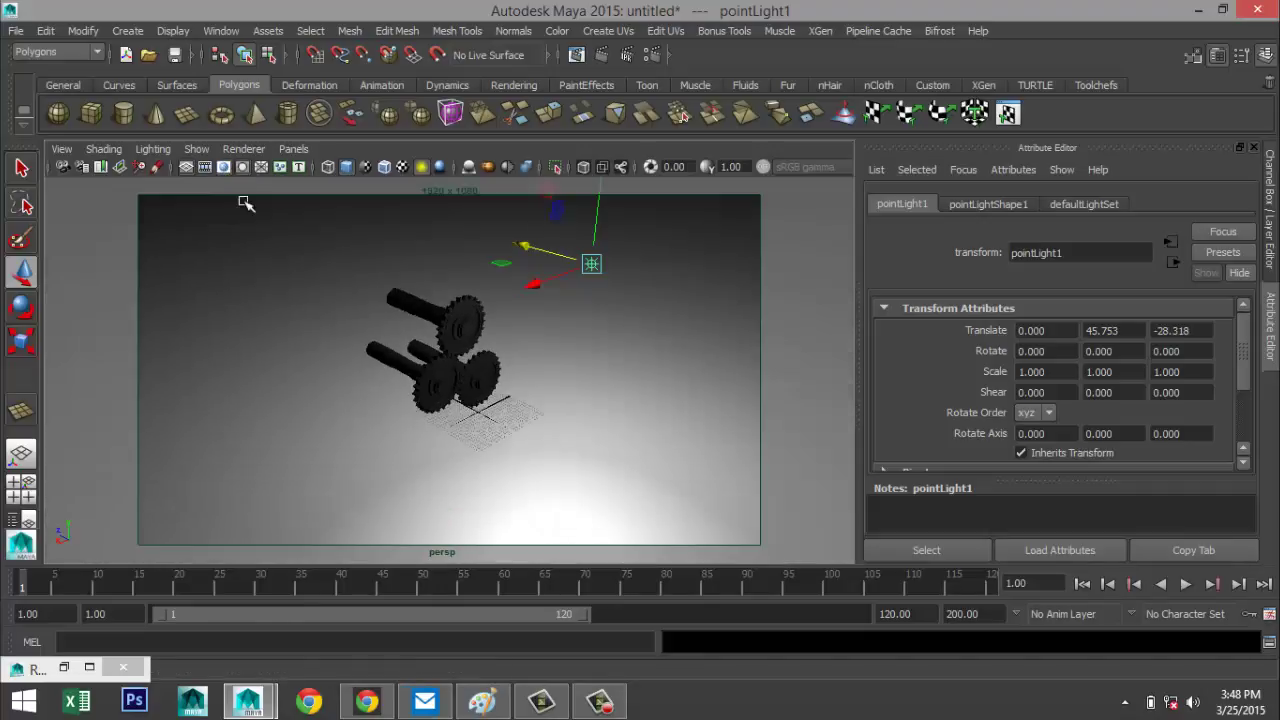
pyautogui.scroll(3, 553, 397)
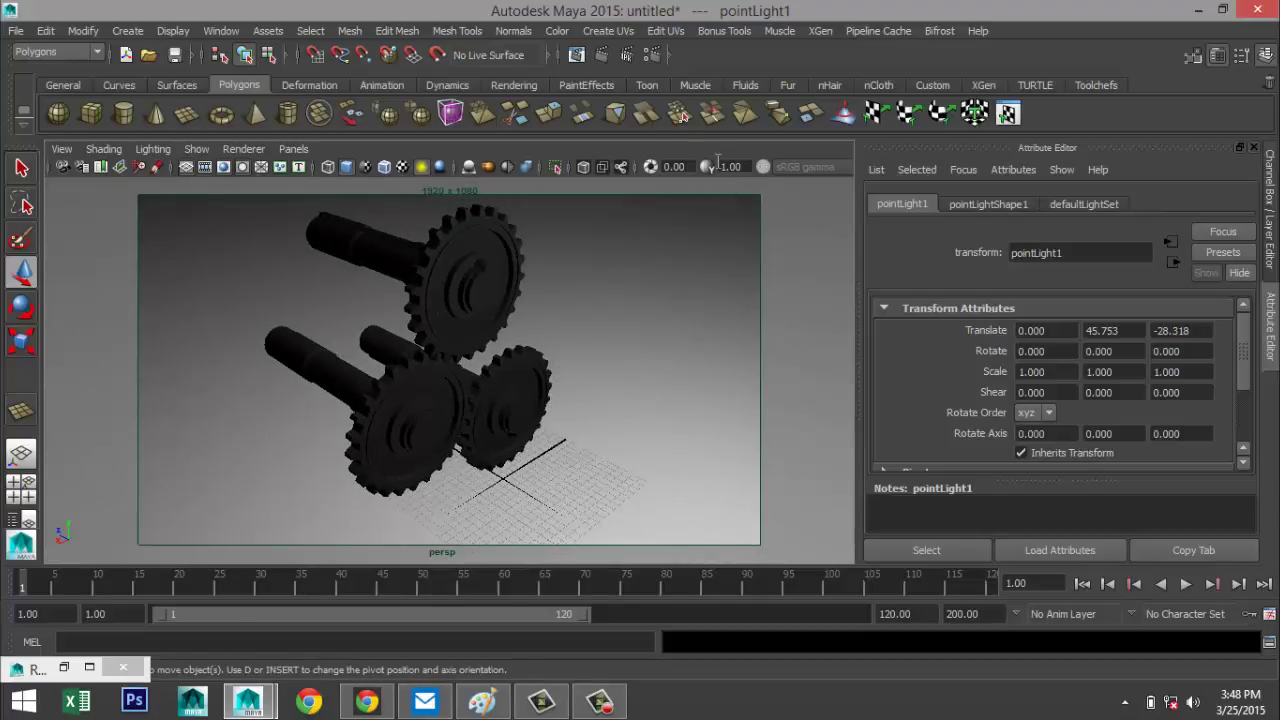
pyautogui.click(598, 53)
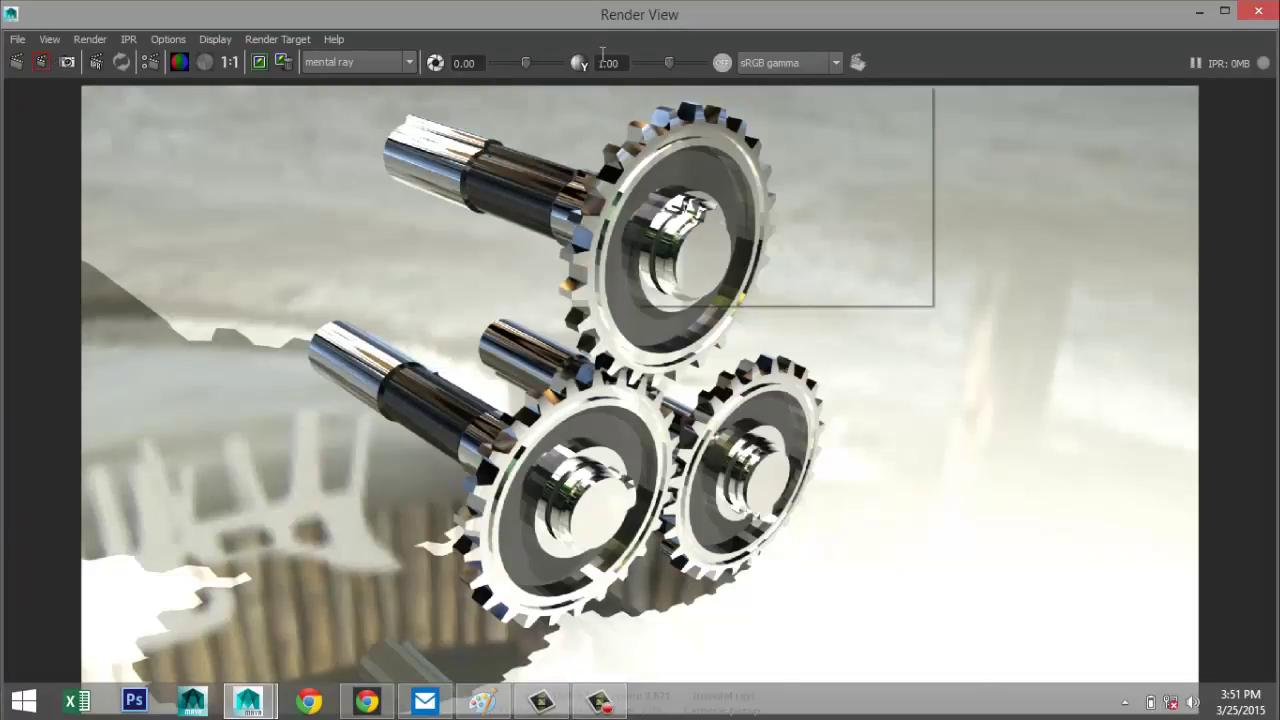